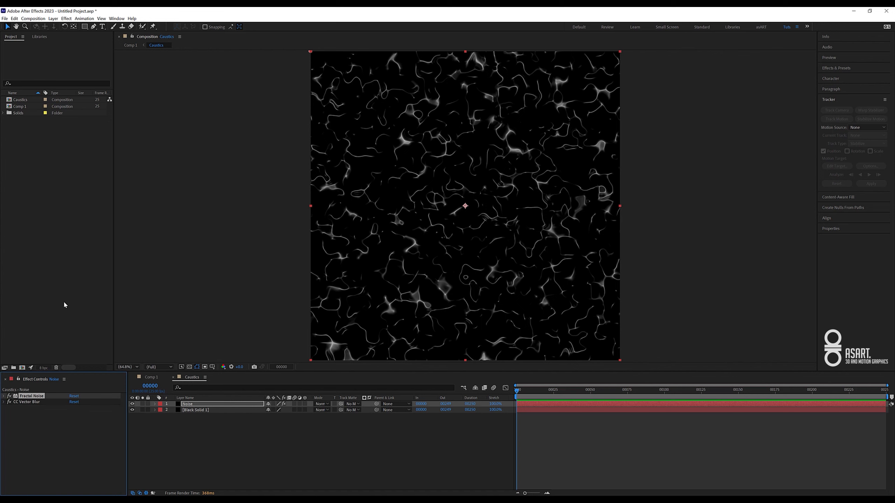
Step: Add an Exposure effect to the Noise layer and set its master exposure to 2.00
{"action": "right_click", "coordinate": [62, 214]}
{"action": "right_click", "coordinate": [49, 471]}
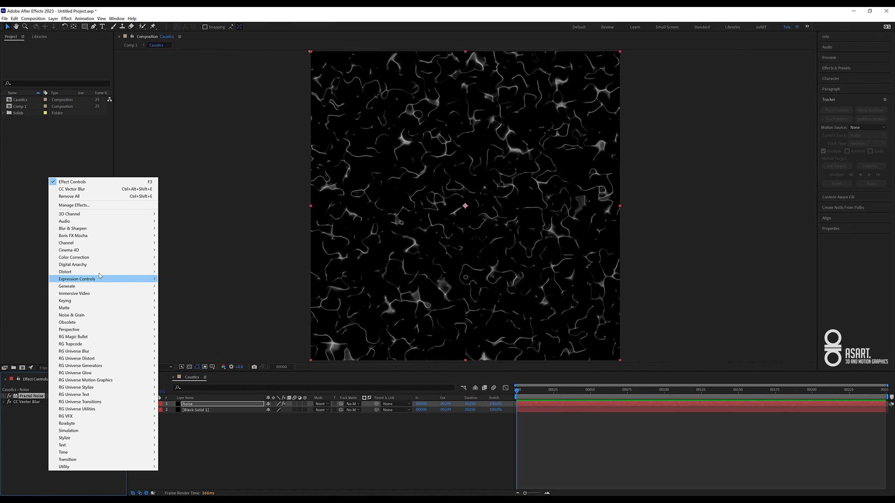
{"action": "mouse_move", "coordinate": [98, 274]}
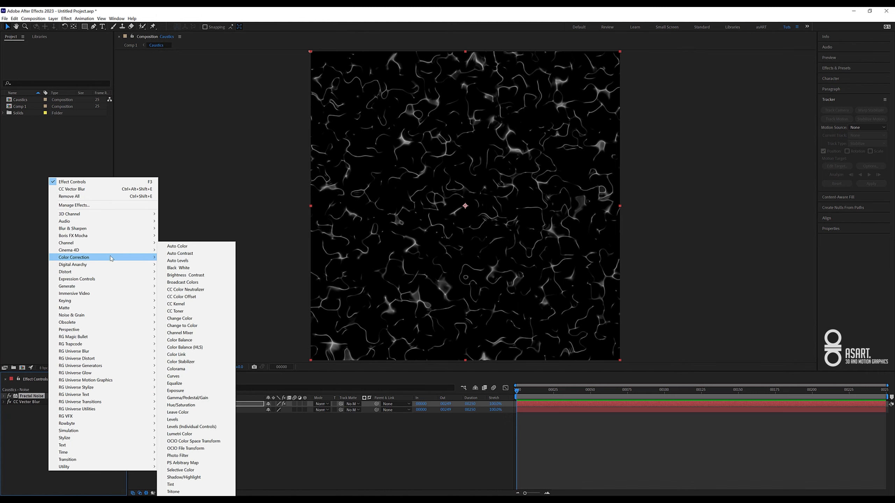
{"action": "left_click", "coordinate": [191, 391]}
{"action": "left_click_drag", "start_coordinate": [72, 425], "coordinate": [145, 431]}
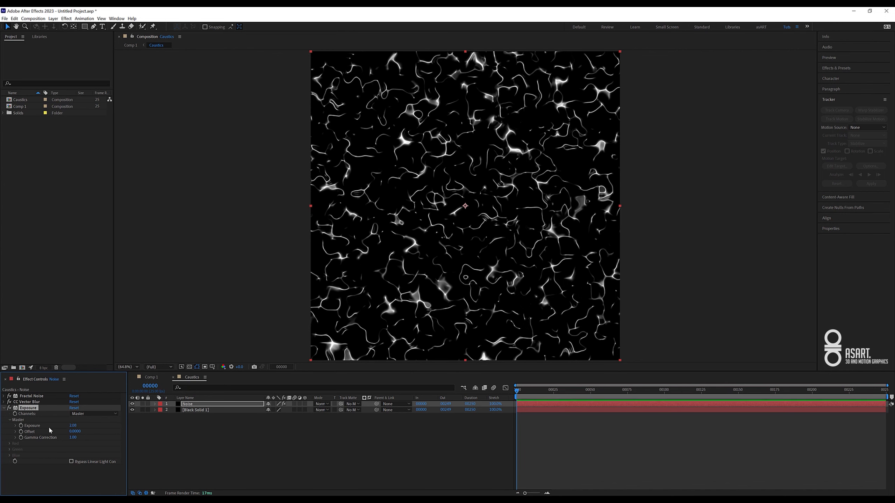
{"action": "left_click", "coordinate": [4, 408]}
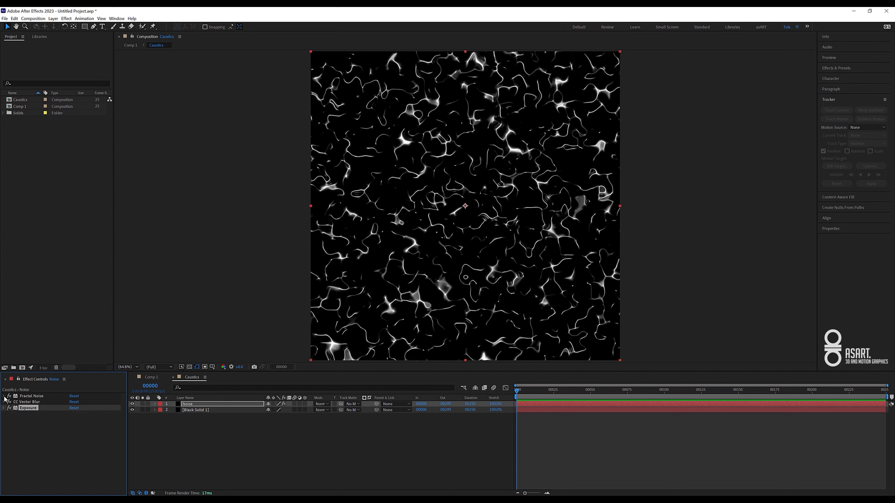
Step: Animate the Noise layer's Fractal Noise Evolution with the expression time*180 and preview the motion
{"action": "left_click", "coordinate": [4, 397]}
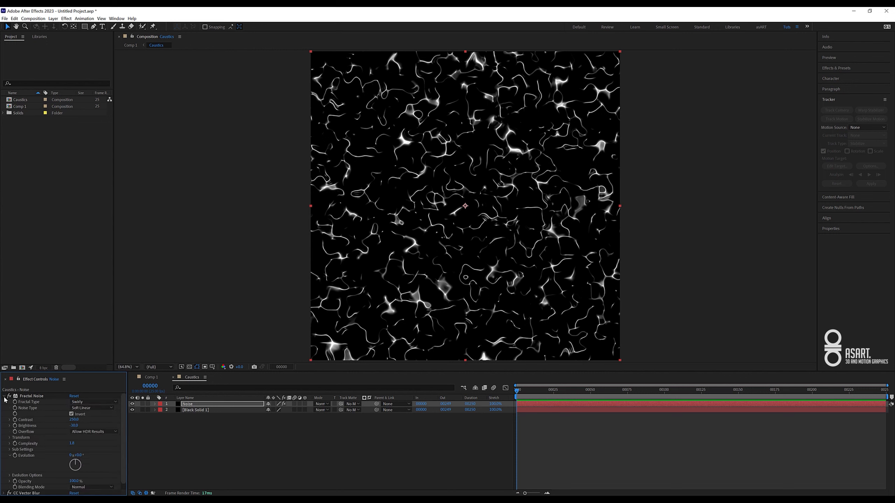
{"action": "left_click", "coordinate": [15, 455], "text": "alt"}
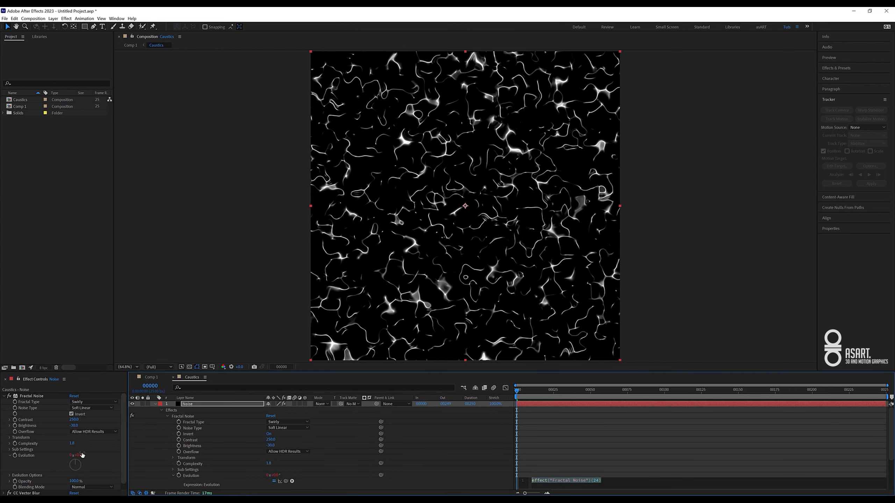
{"action": "type", "text": "time"}
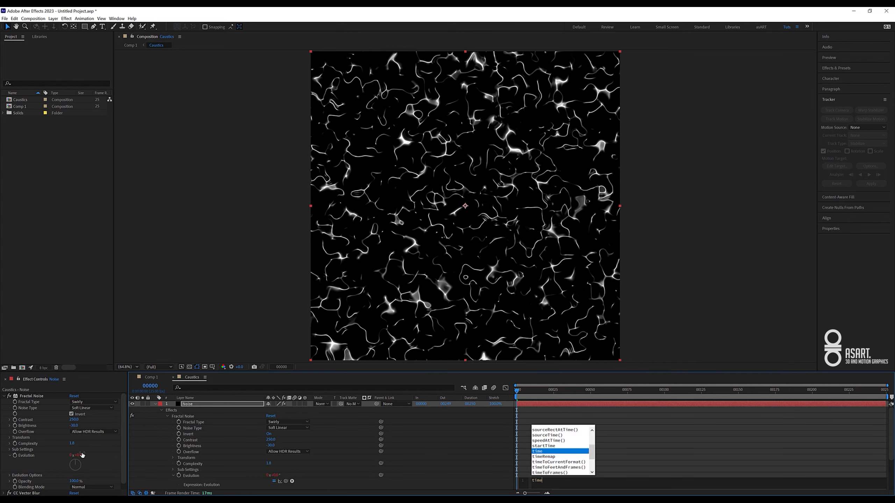
{"action": "type", "text": "*"}
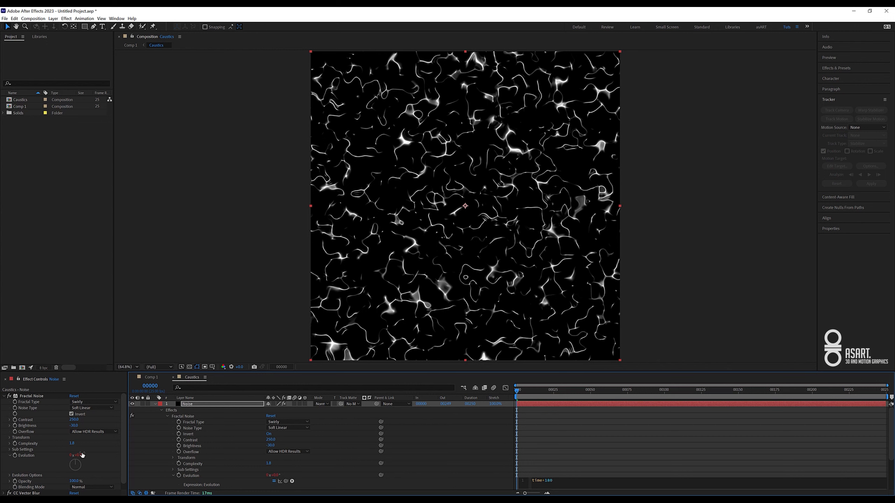
{"action": "left_click", "coordinate": [82, 455]}
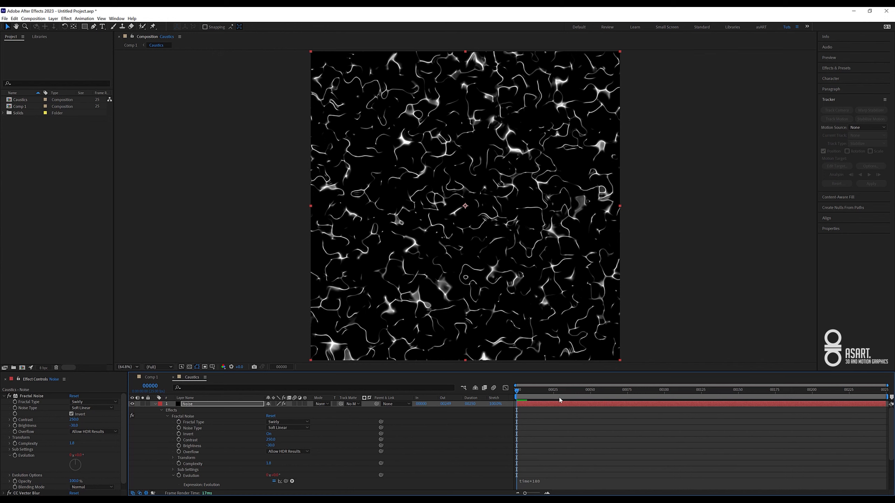
{"action": "left_click_drag", "start_coordinate": [550, 396], "coordinate": [552, 397]}
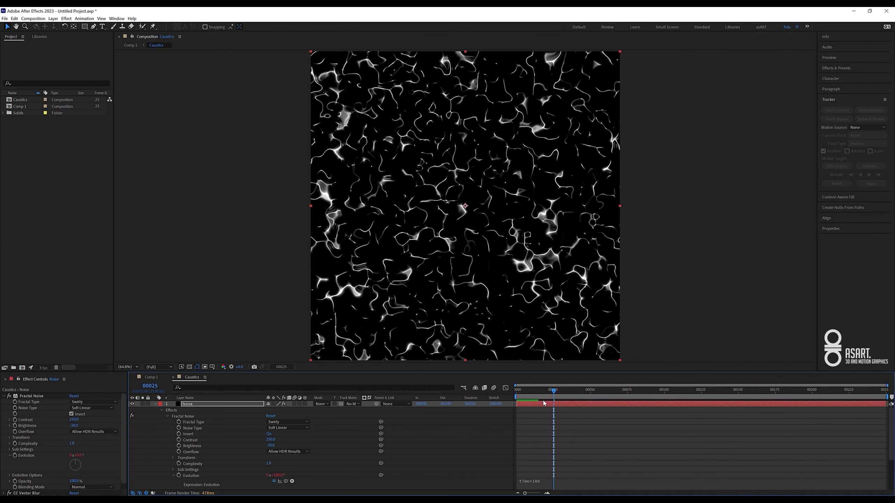
{"action": "left_click_drag", "start_coordinate": [553, 395], "coordinate": [621, 397]}
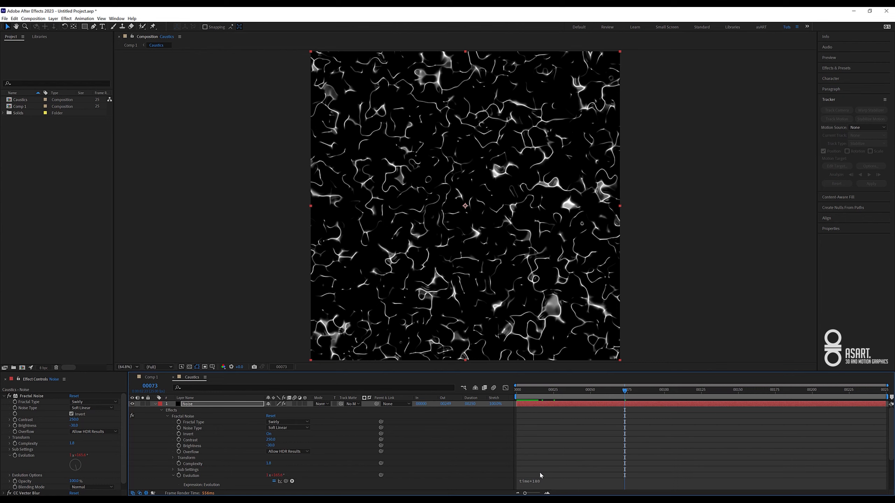
{"action": "key", "text": "space"}
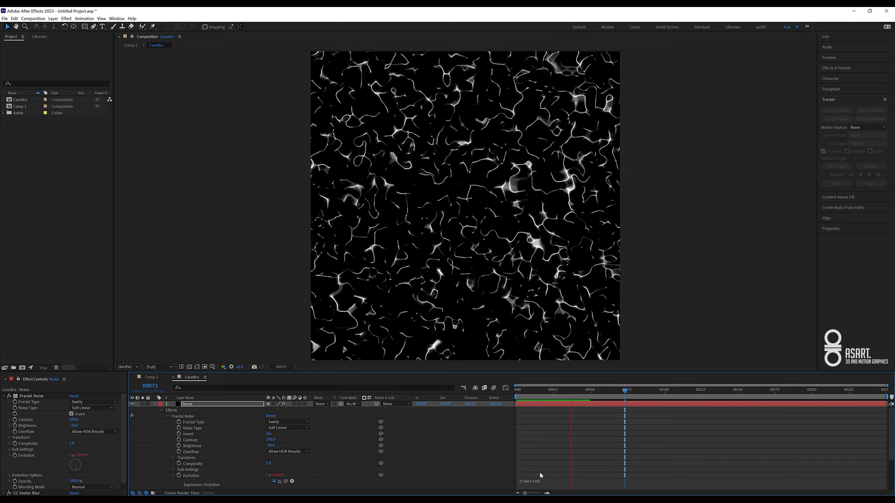
{"action": "key", "text": "space"}
{"action": "mouse_move", "coordinate": [558, 391]}
{"action": "left_mouse_down"}
{"action": "mouse_move", "coordinate": [531, 395]}
{"action": "mouse_move", "coordinate": [543, 397]}
{"action": "left_mouse_up"}
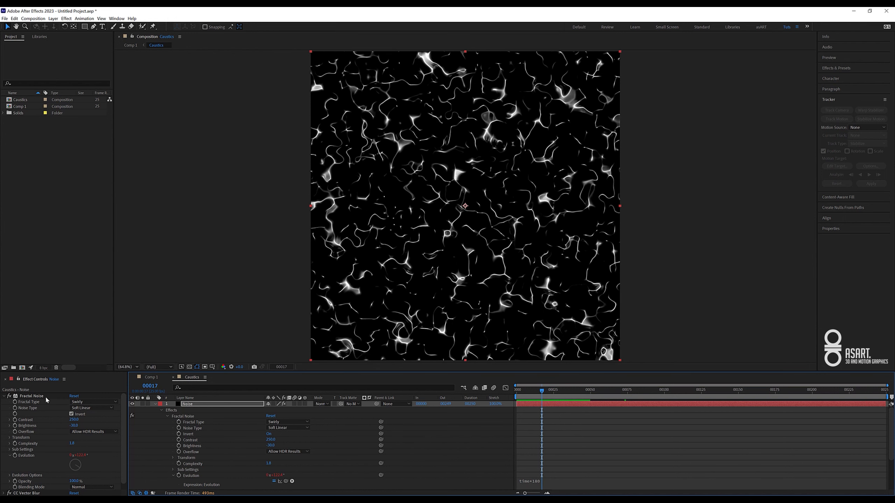
{"action": "left_click", "coordinate": [4, 396]}
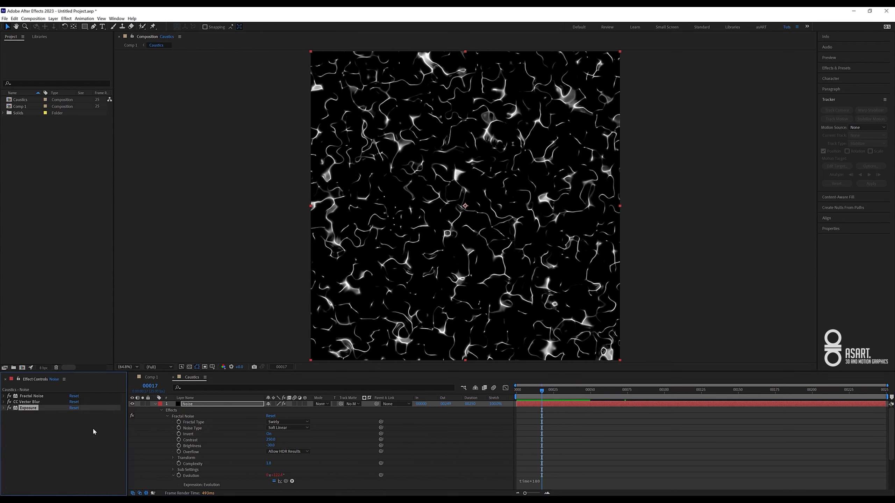
{"action": "left_click", "coordinate": [156, 410]}
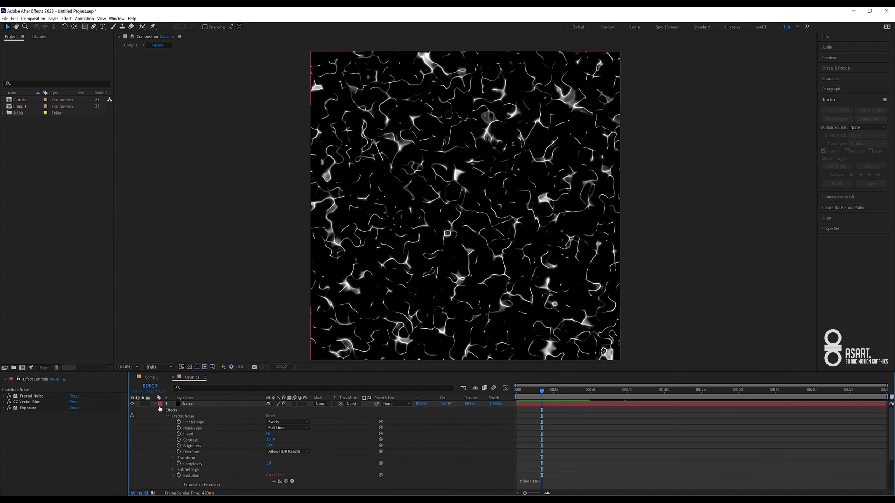
{"action": "left_click", "coordinate": [156, 405]}
Step: Apply a Fill effect to the Black Solid 1 layer and set its color to 303030
{"action": "left_click", "coordinate": [199, 411]}
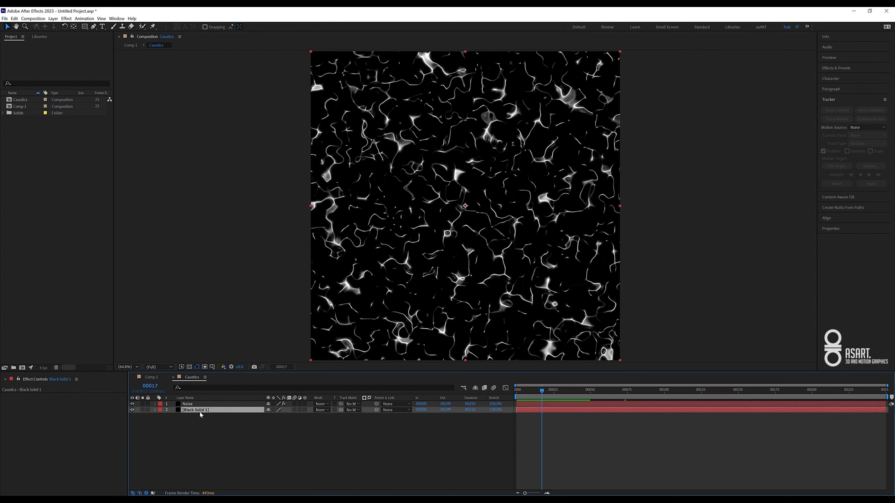
{"action": "right_click", "coordinate": [49, 434]}
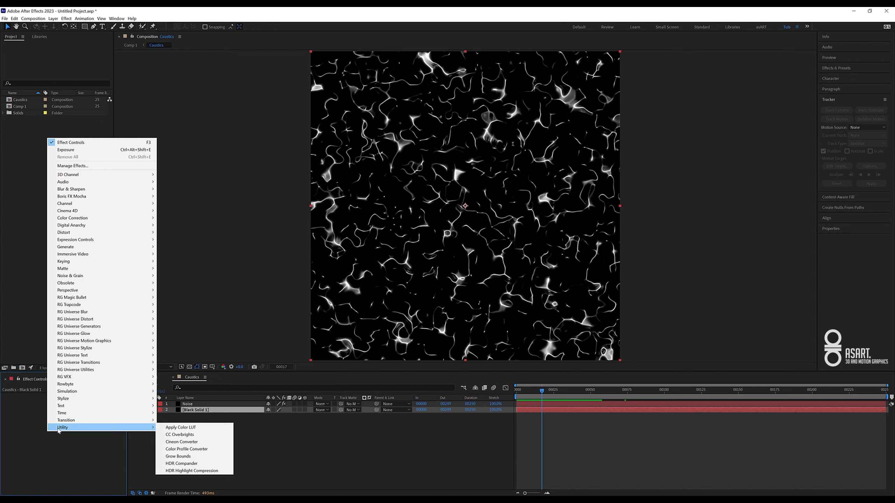
{"action": "mouse_move", "coordinate": [99, 372]}
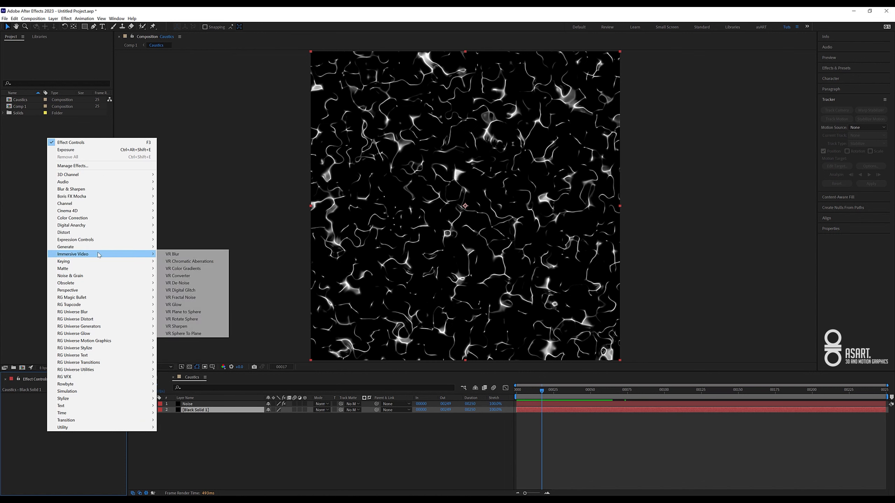
{"action": "mouse_move", "coordinate": [100, 248]}
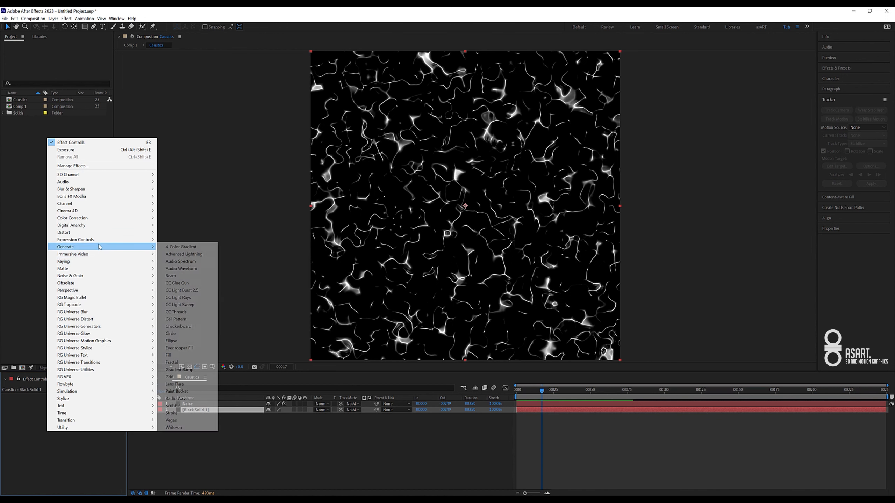
{"action": "left_click", "coordinate": [169, 355]}
{"action": "left_click", "coordinate": [74, 414]}
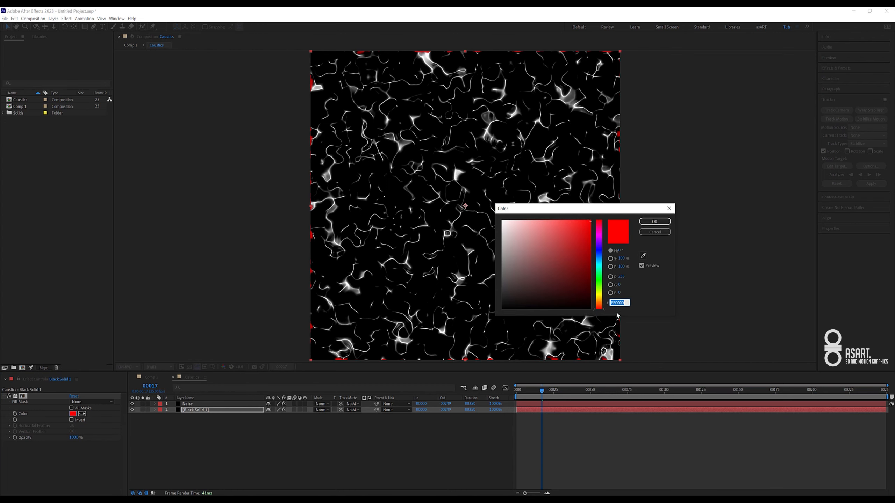
{"action": "type", "text": "303030"}
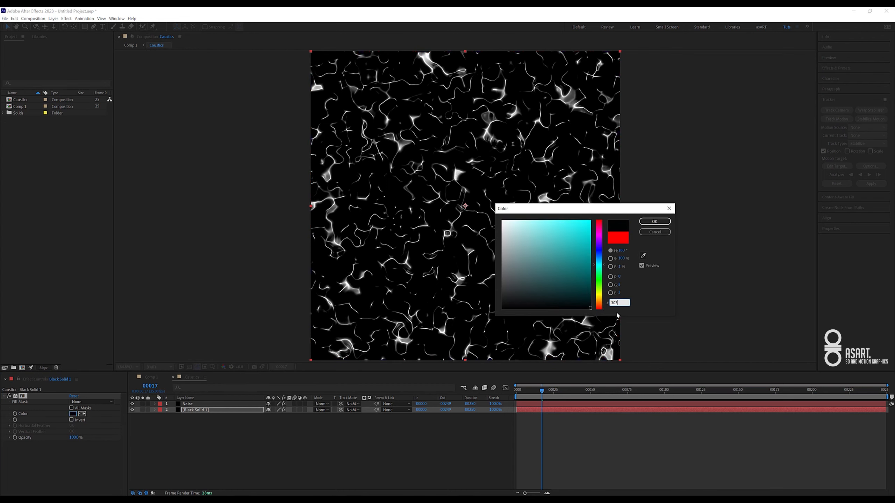
{"action": "key", "text": "Return"}
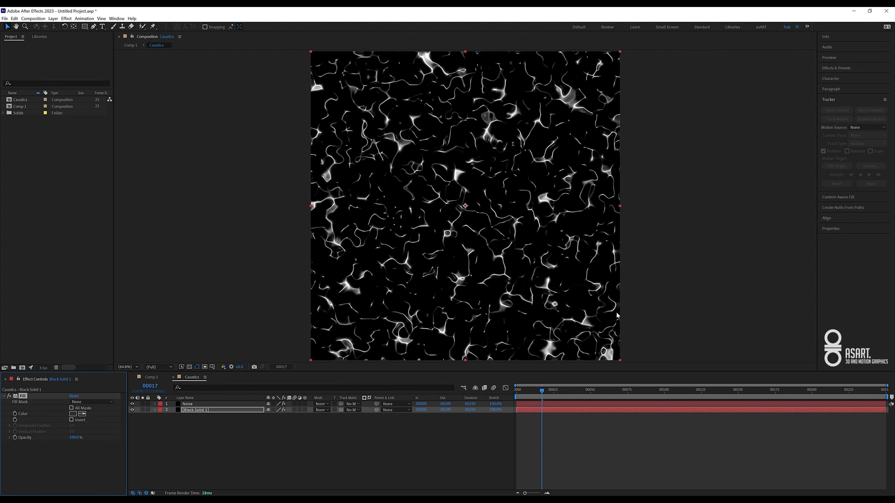
Step: Set the Noise layer's blending mode to Screen over the filled solid
{"action": "left_click", "coordinate": [221, 405]}
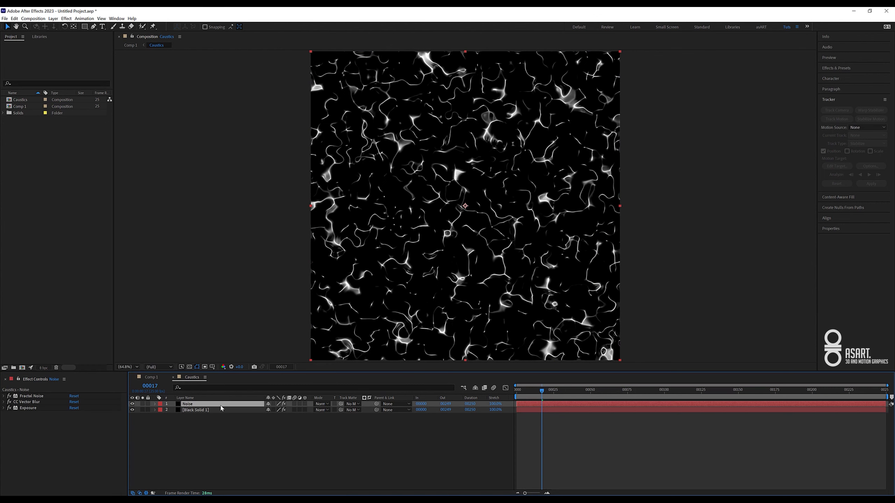
{"action": "left_click", "coordinate": [322, 404]}
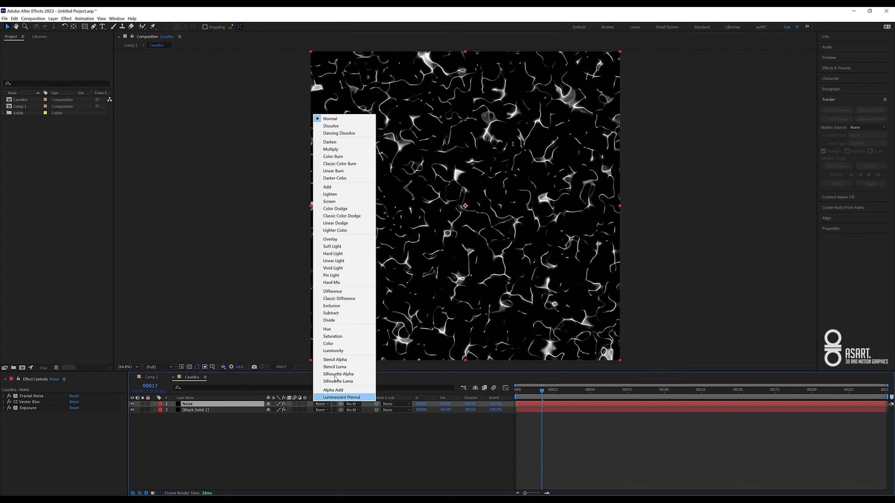
{"action": "left_click", "coordinate": [334, 202]}
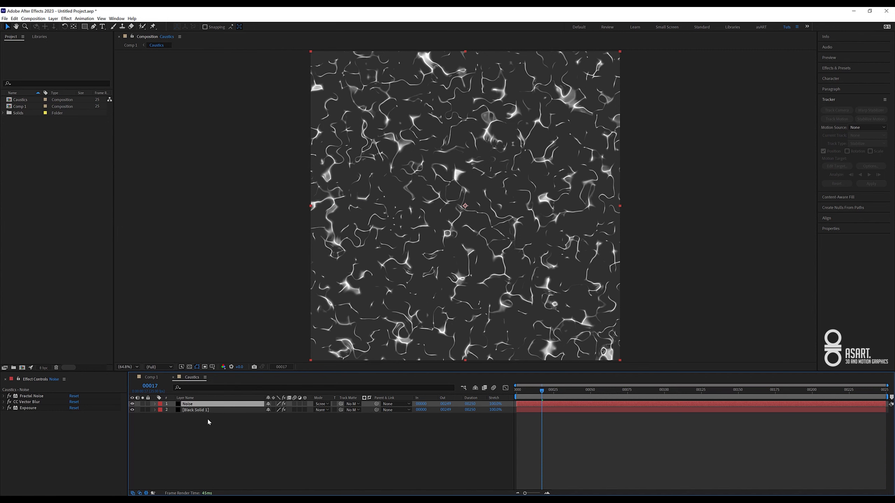
Step: Close the Caustics composition and rename Comp 1 as !Main.Comp in the project
{"action": "left_click", "coordinate": [173, 378]}
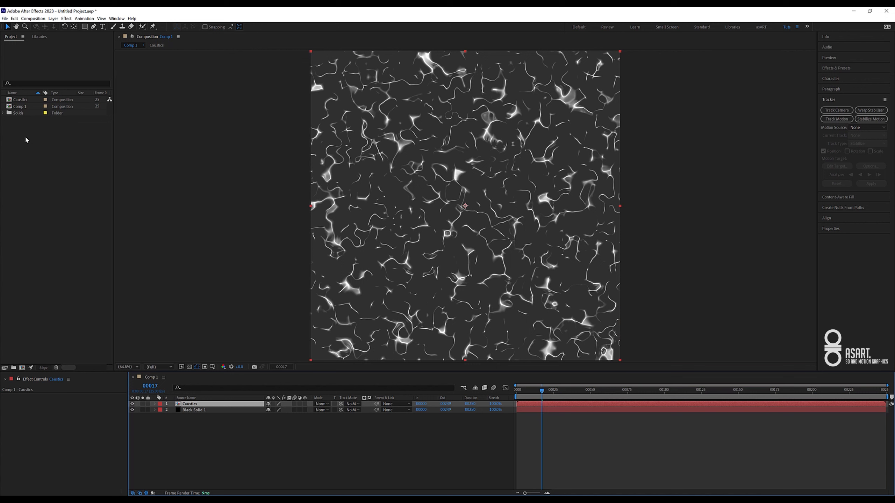
{"action": "left_click", "coordinate": [22, 107]}
{"action": "key", "text": "Return"}
{"action": "type", "text": "Main.Comp"}
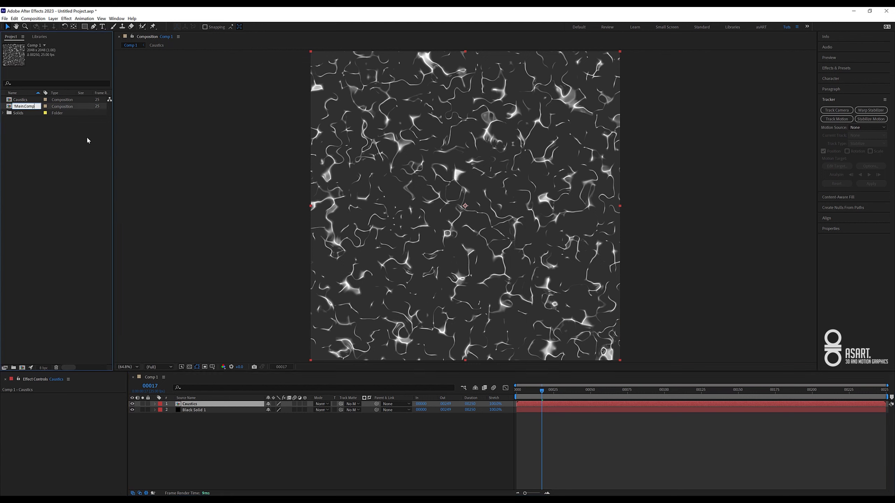
{"action": "key", "text": "Return"}
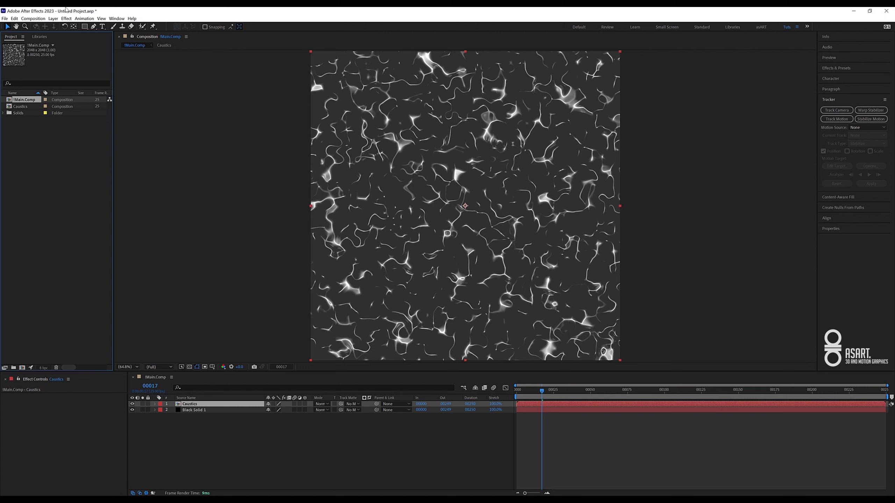
Step: Add !Main.Comp to the render queue and enlarge the queue area so its output settings are accessible
{"action": "left_click", "coordinate": [33, 18]}
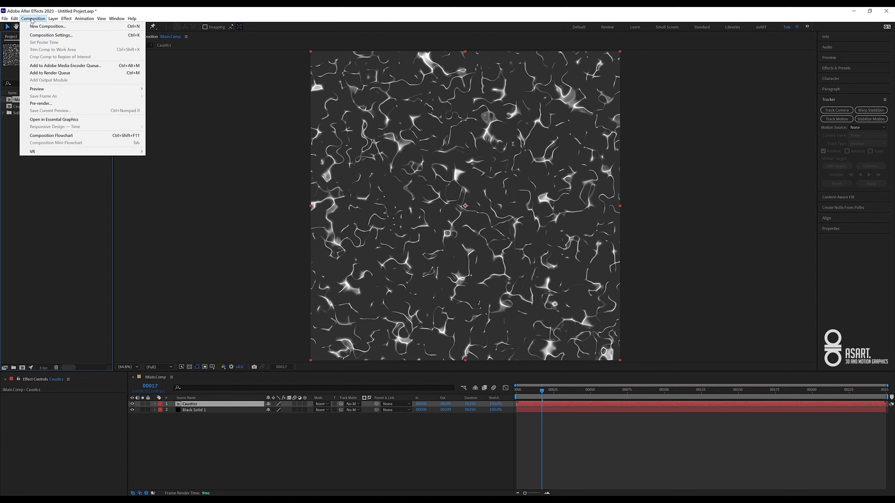
{"action": "left_click", "coordinate": [58, 74]}
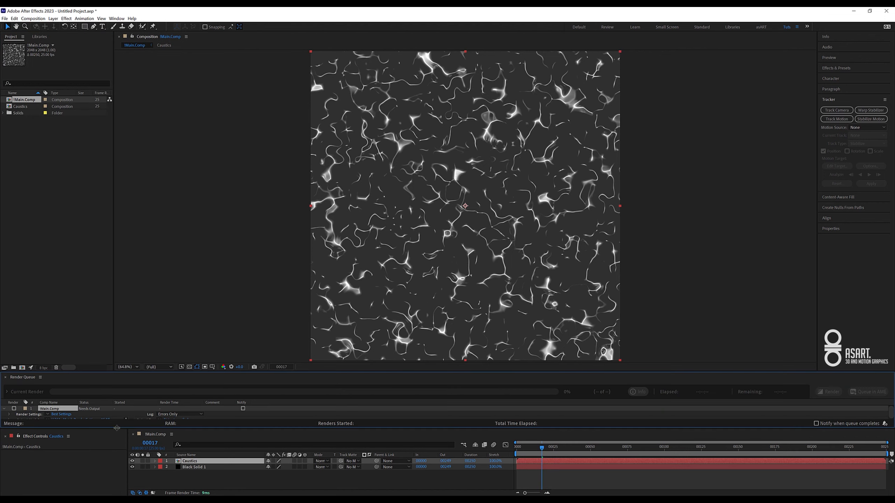
{"action": "left_click_drag", "start_coordinate": [121, 461], "coordinate": [121, 457]}
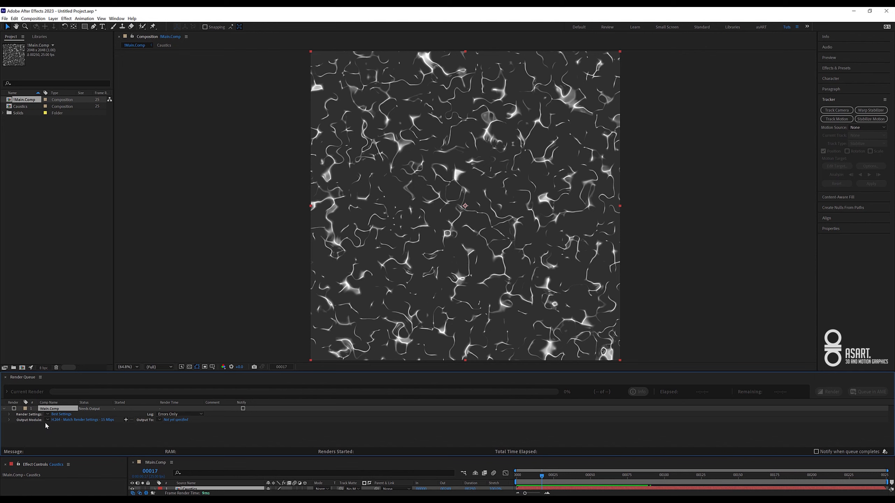
Step: Set the !Main.Comp output module format to JPEG Sequence, accepting the JPEG options at Maximum quality
{"action": "left_click", "coordinate": [87, 421]}
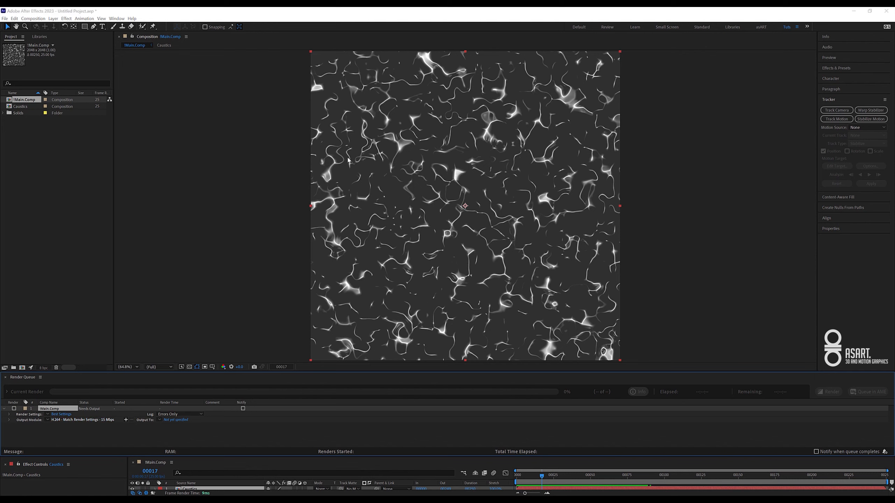
{"action": "left_click", "coordinate": [425, 167]}
{"action": "left_click", "coordinate": [424, 215]}
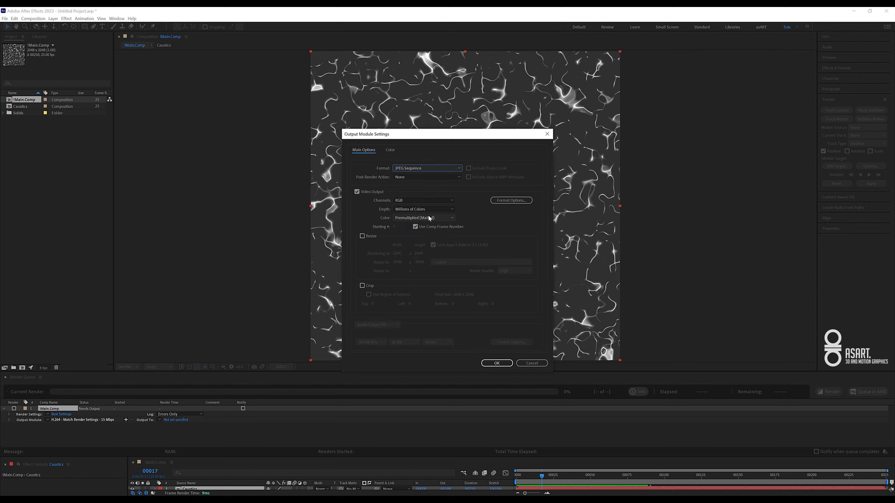
{"action": "left_click", "coordinate": [512, 201]}
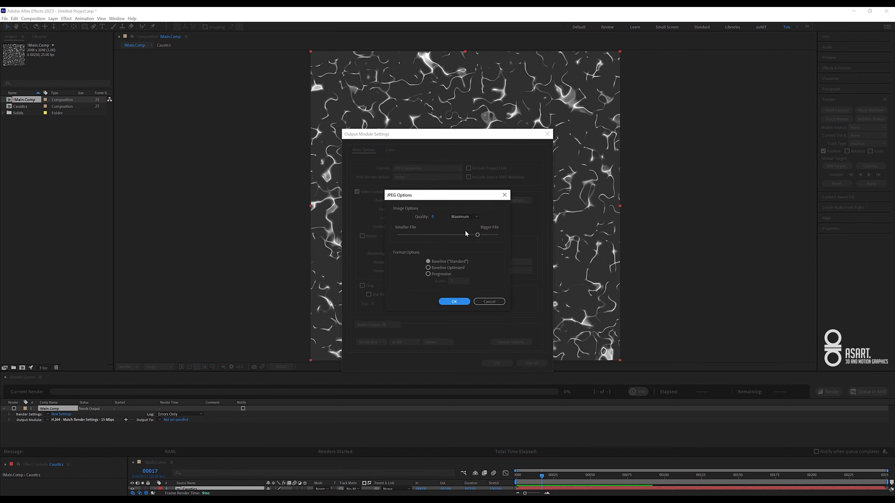
{"action": "left_click", "coordinate": [453, 301]}
{"action": "left_click", "coordinate": [493, 364]}
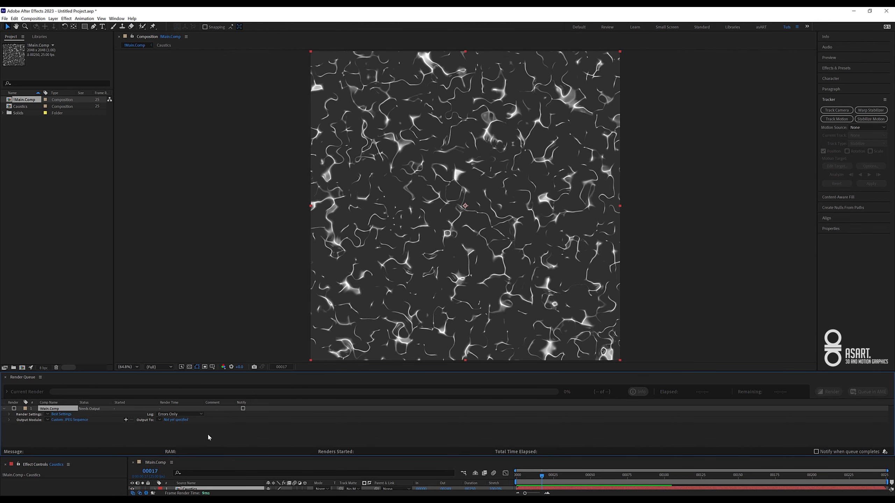
Step: Render !Main.Comp to the JPEG sequence asART_Animated-Caustics_V012_[#####].jpg, and close After Effects without saving the project
{"action": "left_click", "coordinate": [183, 420]}
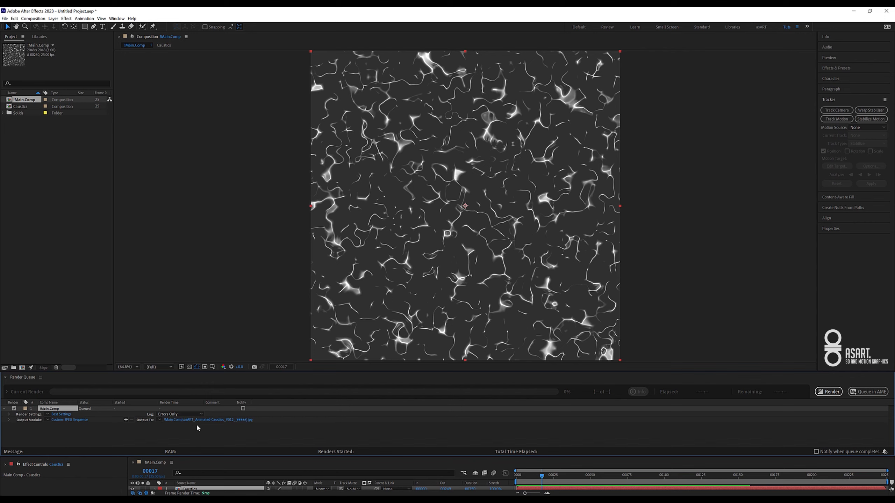
{"action": "left_click", "coordinate": [828, 391]}
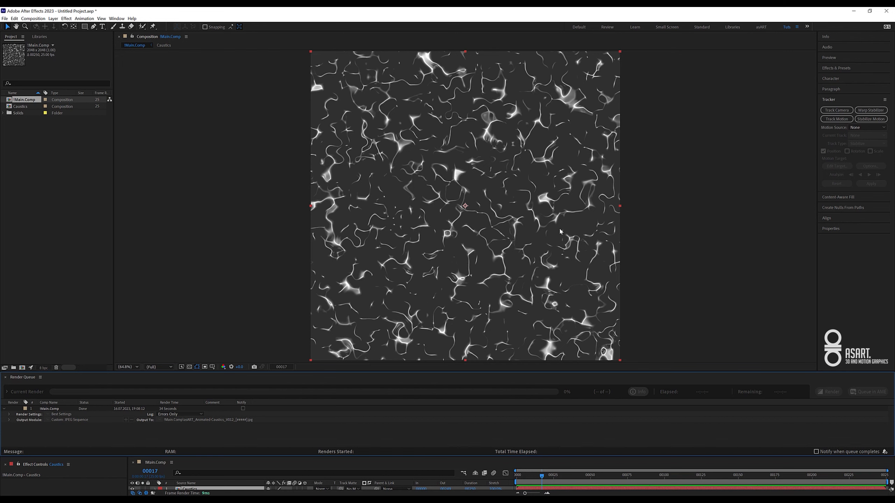
{"action": "left_click", "coordinate": [886, 10]}
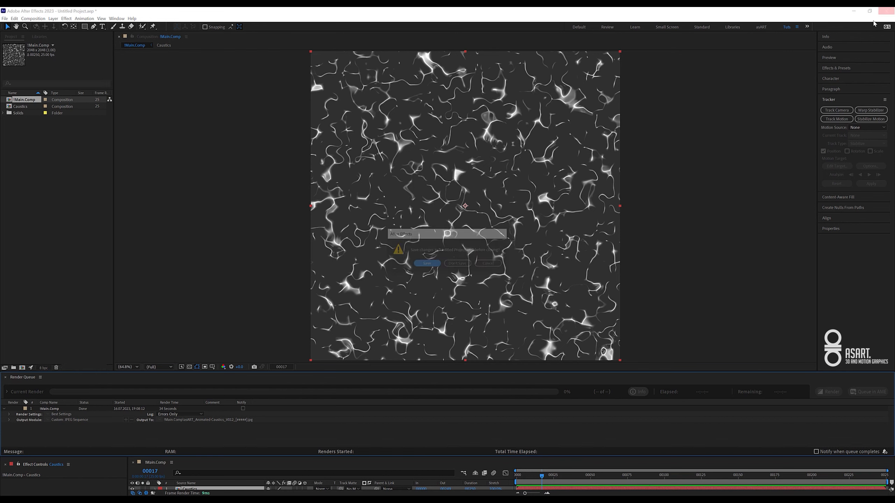
{"action": "left_click", "coordinate": [455, 264]}
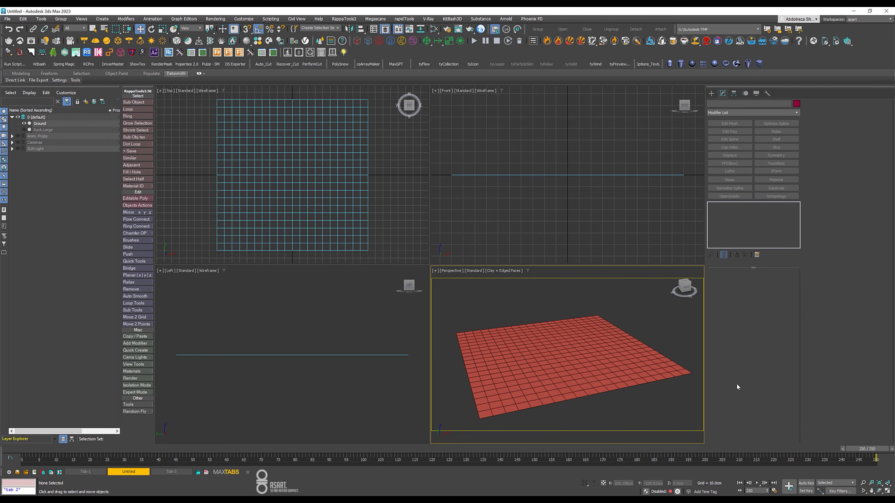
Step: In 3ds Max, create a VRayLight plane over the Ground in the maximized Perspective view, with length and width of 200 cm
{"action": "key", "text": "alt+w"}
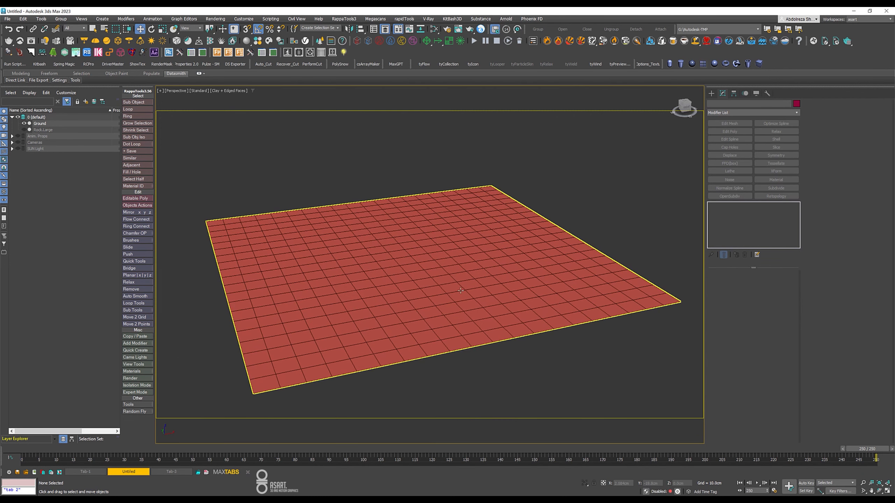
{"action": "middle_click_drag", "start_coordinate": [429, 282], "coordinate": [416, 276], "text": "alt"}
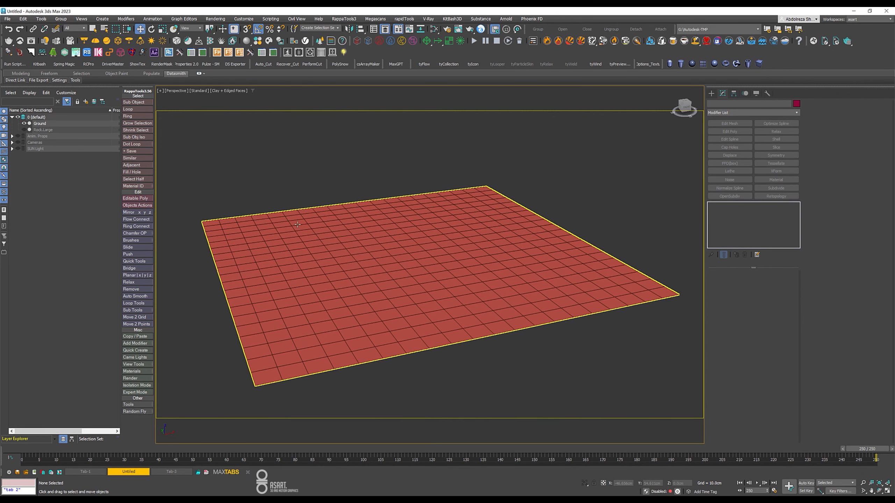
{"action": "left_click", "coordinate": [83, 40]}
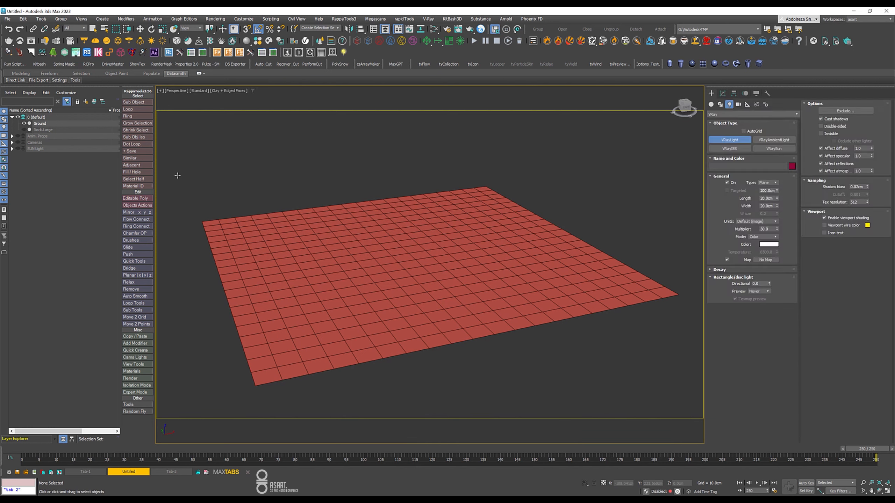
{"action": "left_click_drag", "start_coordinate": [196, 215], "coordinate": [688, 295]}
{"action": "double_click", "coordinate": [766, 199]}
{"action": "type", "text": "200"}
{"action": "key", "text": "Tab"}
{"action": "key", "text": "Return"}
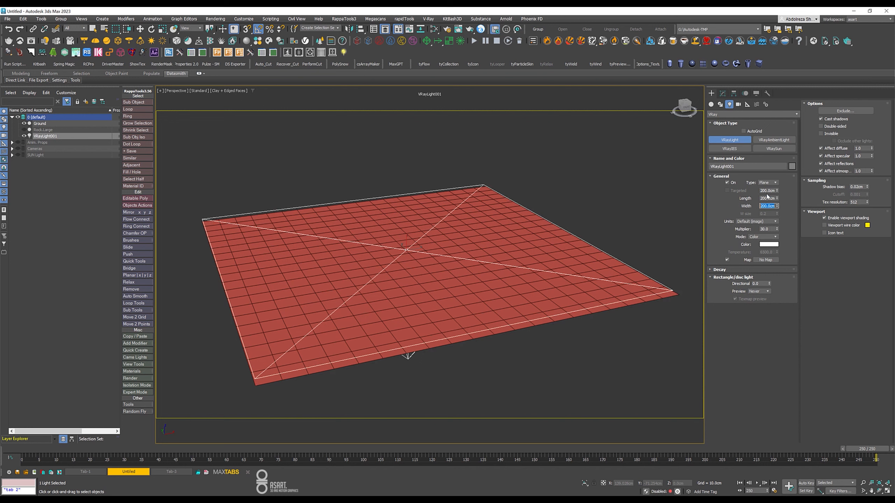
Step: Centre the plane light at X 0 and Y 0 and raise it to Z 20 cm above the Ground
{"action": "key", "text": "w"}
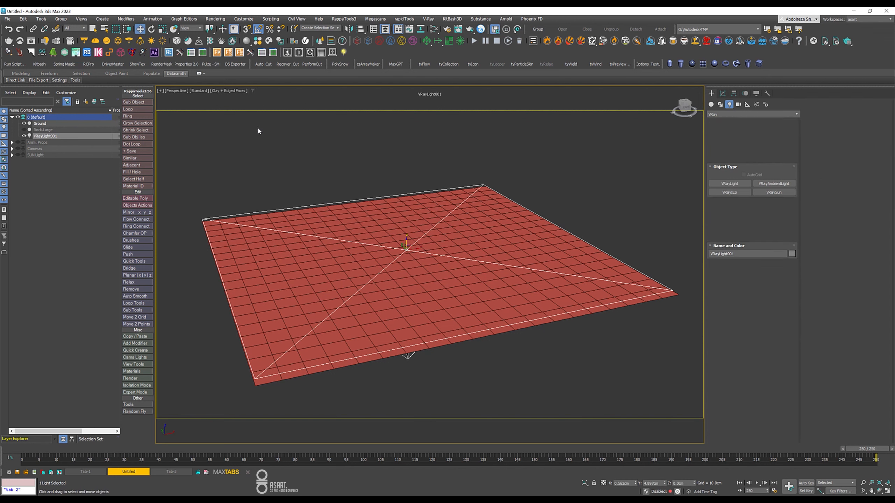
{"action": "right_click", "coordinate": [636, 485]}
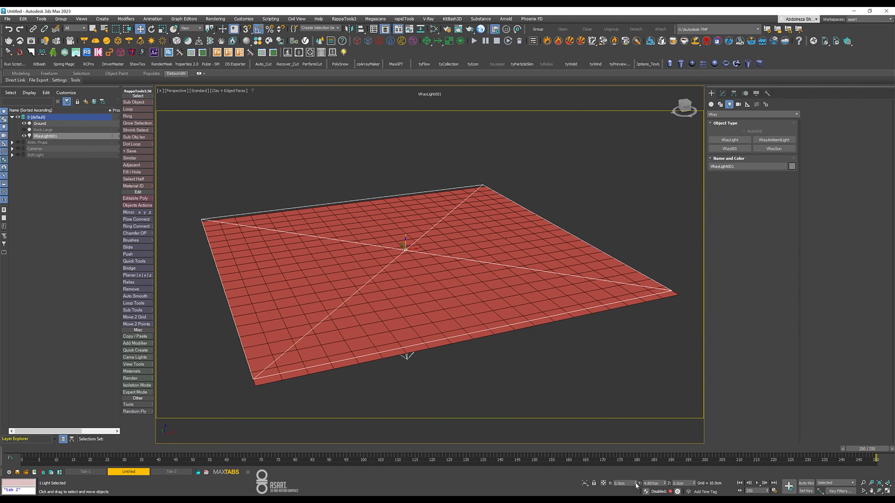
{"action": "right_click", "coordinate": [665, 484]}
{"action": "key", "text": "Tab"}
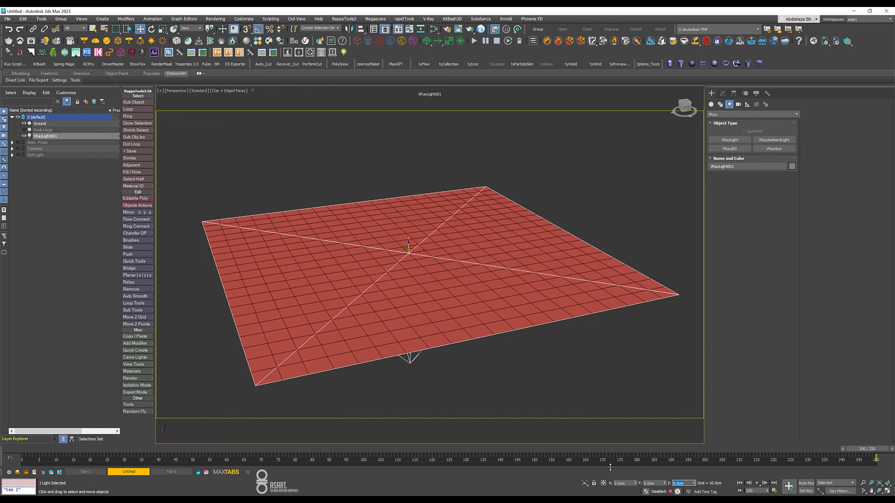
{"action": "type", "text": "20"}
{"action": "key", "text": "Return"}
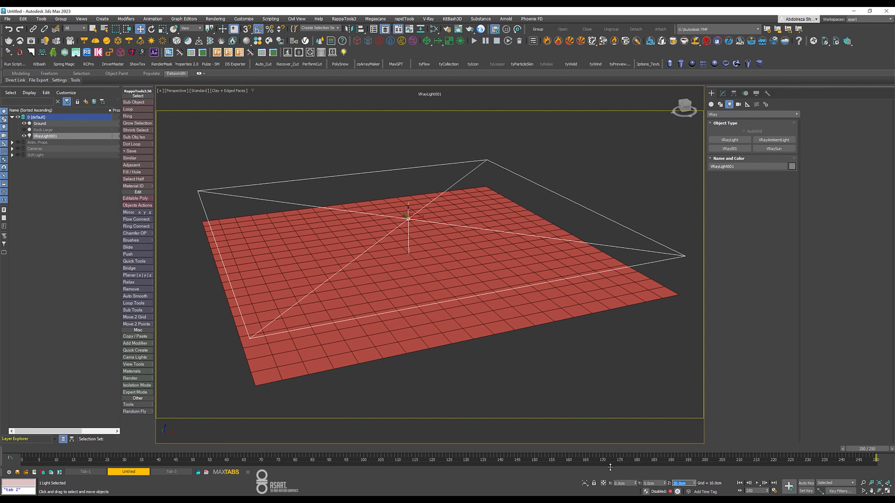
{"action": "middle_click_drag", "start_coordinate": [516, 317], "coordinate": [460, 298], "text": "alt"}
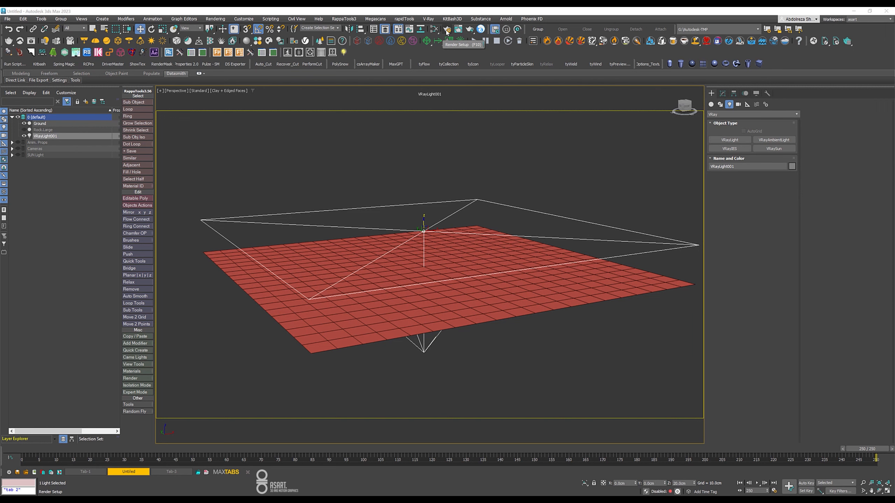
Step: Add a VRayBitmap map in the Slate Material Editor, loading asART_Animated-Caustics_V012_00000.jpg as a sequence of frames 0 to 249
{"action": "left_click", "coordinate": [432, 32]}
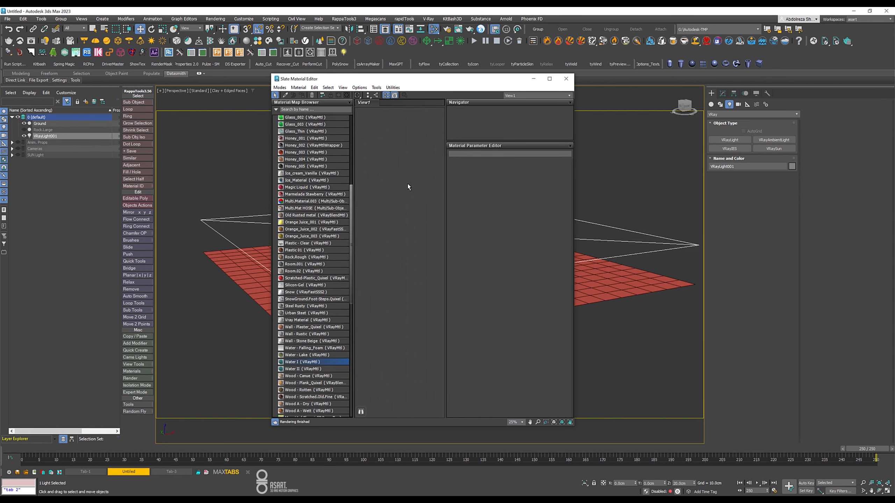
{"action": "right_click", "coordinate": [377, 167]}
{"action": "mouse_move", "coordinate": [403, 212]}
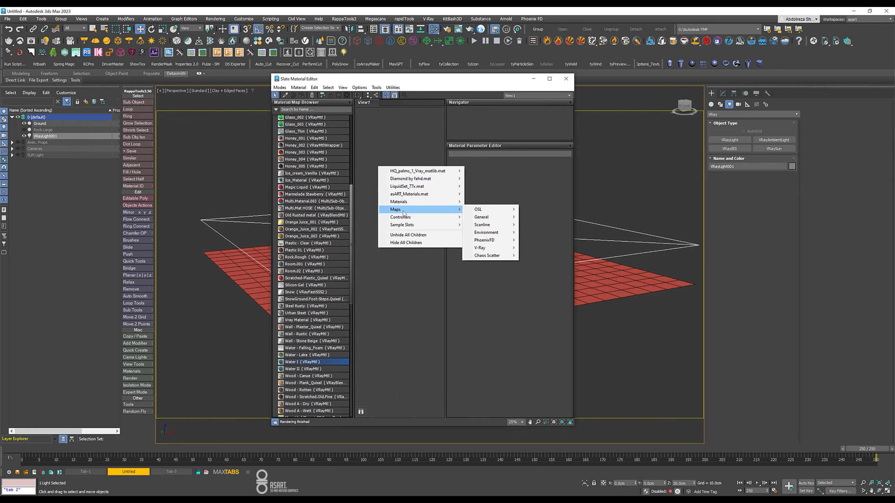
{"action": "mouse_move", "coordinate": [496, 248]}
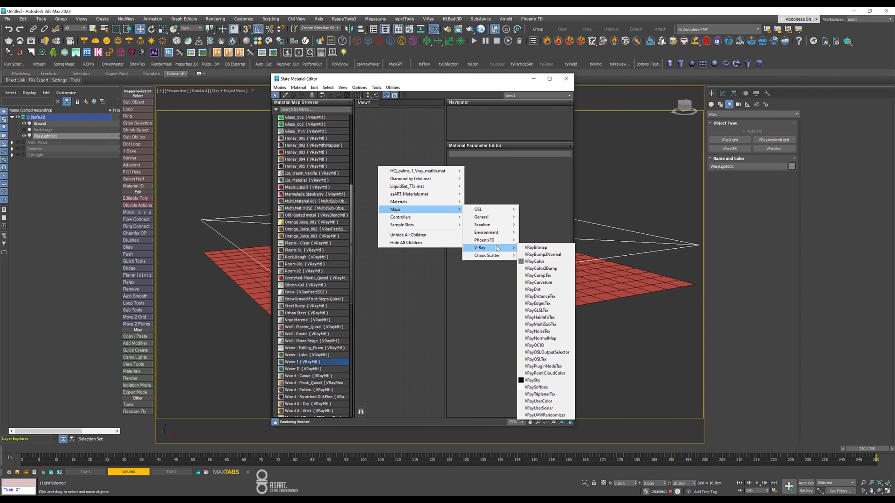
{"action": "left_click", "coordinate": [538, 248]}
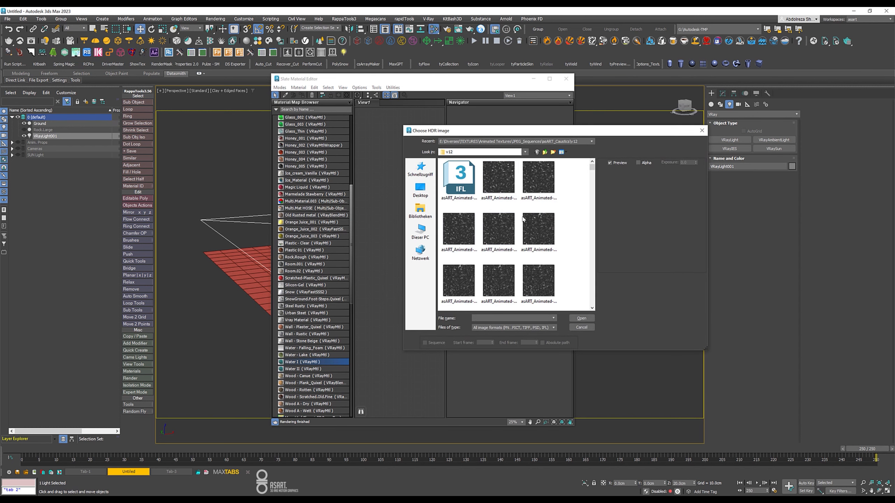
{"action": "left_click", "coordinate": [463, 179]}
{"action": "left_click", "coordinate": [489, 183]}
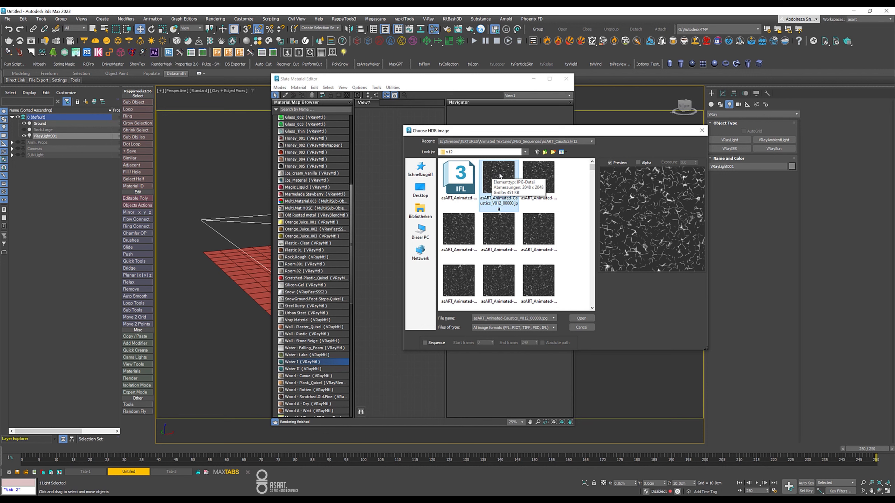
{"action": "left_click", "coordinate": [436, 343]}
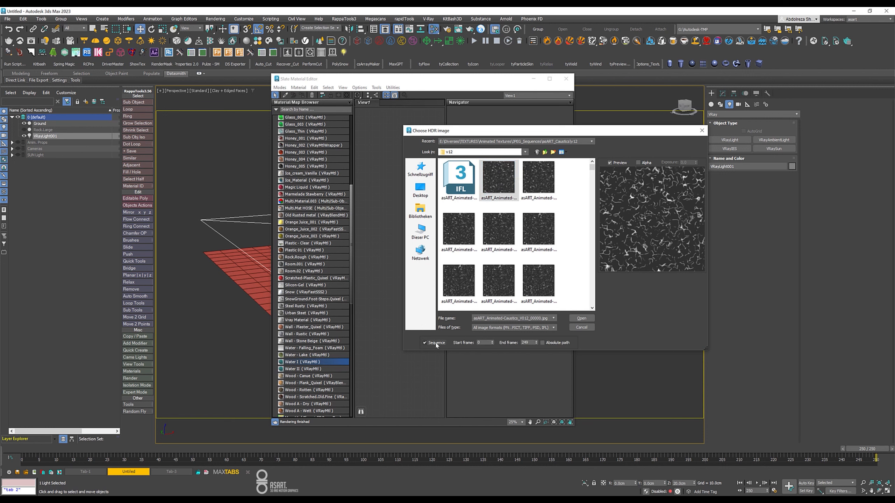
{"action": "left_click", "coordinate": [582, 318]}
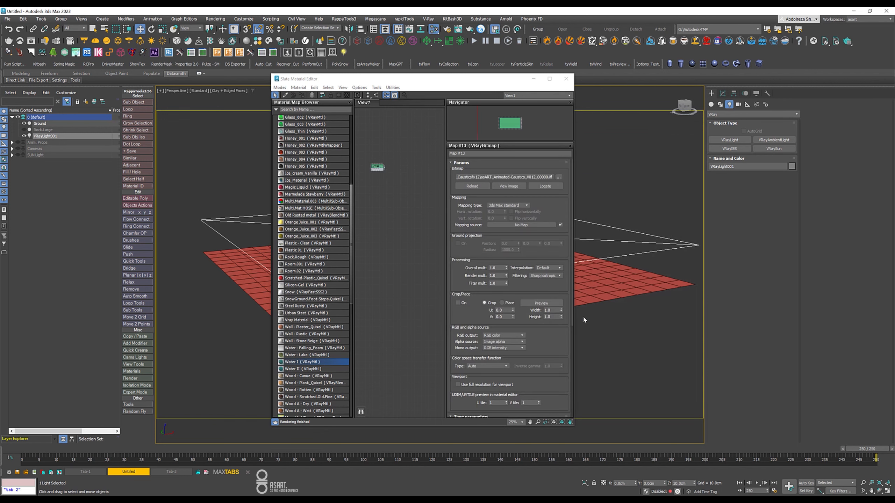
Step: Return the scene's timeline to frame 0
{"action": "scroll", "coordinate": [372, 178], "scroll_direction": "up", "scroll_amount": 5}
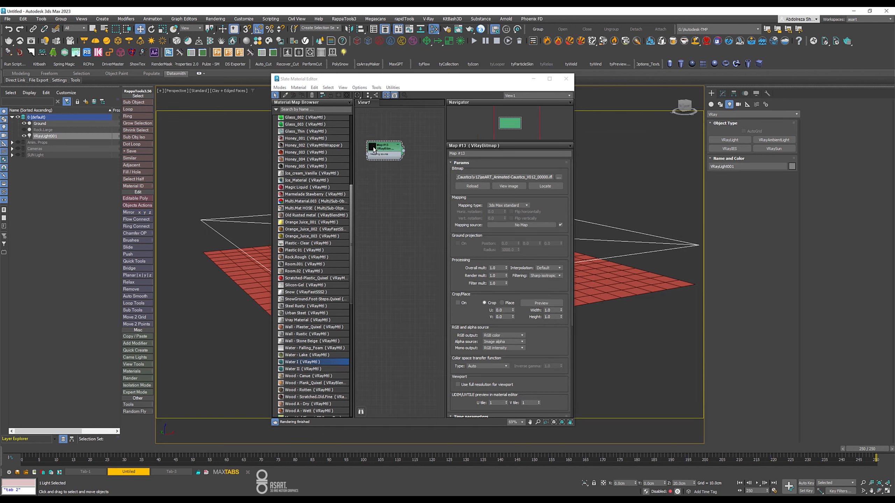
{"action": "scroll", "coordinate": [374, 149], "scroll_direction": "up", "scroll_amount": 4}
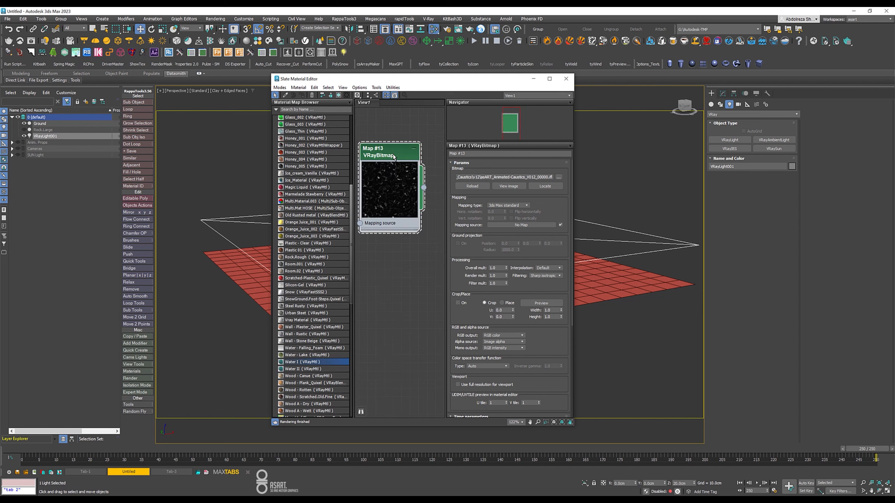
{"action": "left_click_drag", "start_coordinate": [46, 447], "coordinate": [29, 450]}
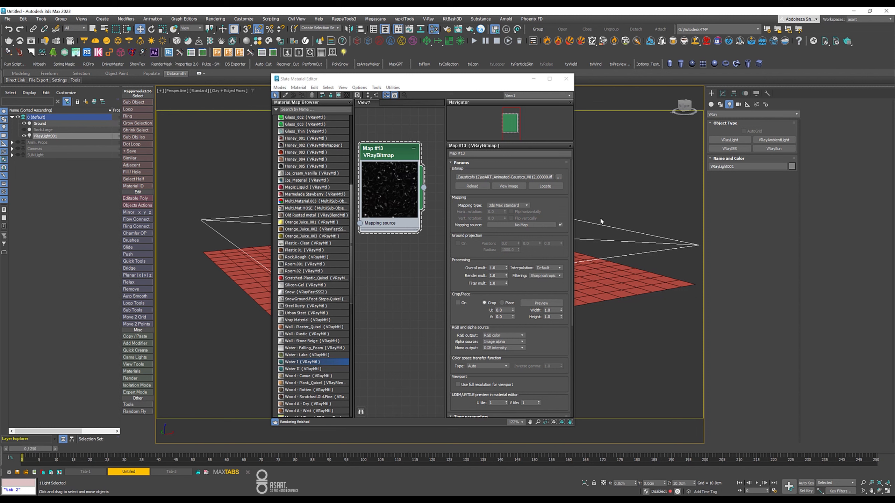
Step: Assign the VRayBitmap as an instance to the plane light's texture map and close the material editor
{"action": "left_click", "coordinate": [723, 93]}
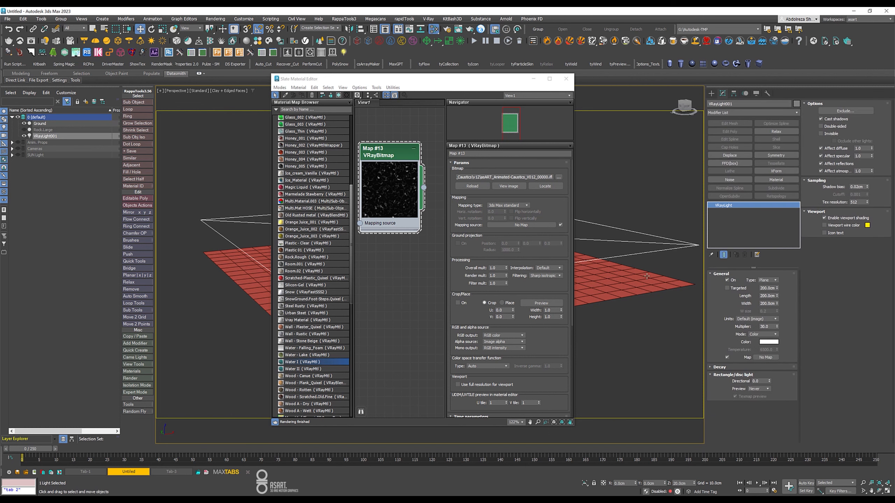
{"action": "left_click_drag", "start_coordinate": [424, 187], "coordinate": [760, 359]}
{"action": "left_click", "coordinate": [430, 275]}
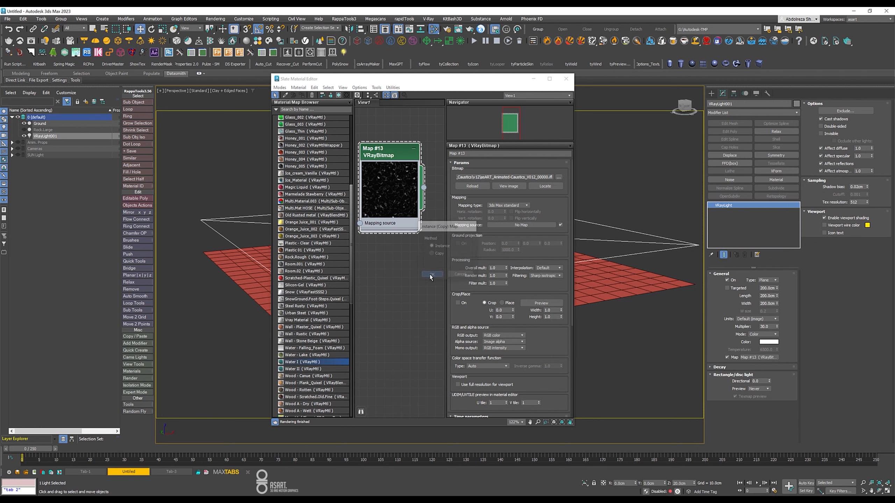
{"action": "left_click", "coordinate": [565, 79]}
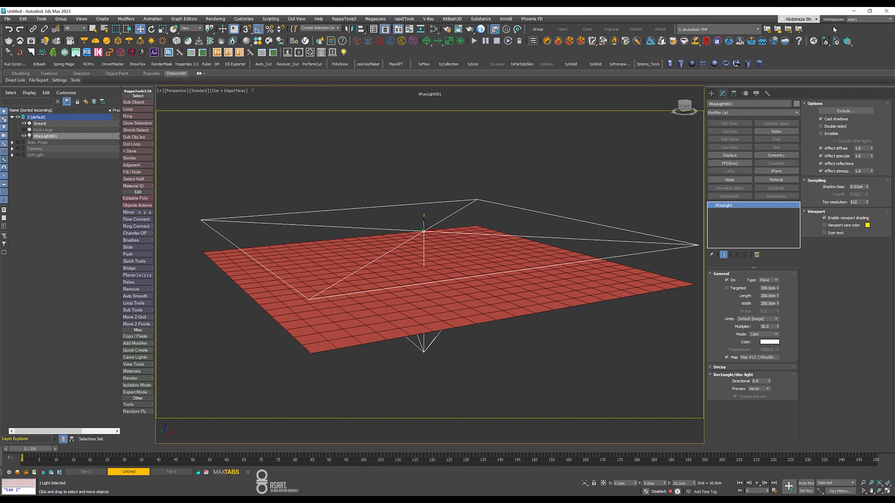
Step: Start the V-Ray live link to Chaos Vantage and set the V-Ray Log option to Never in the render settings
{"action": "left_click", "coordinate": [813, 41]}
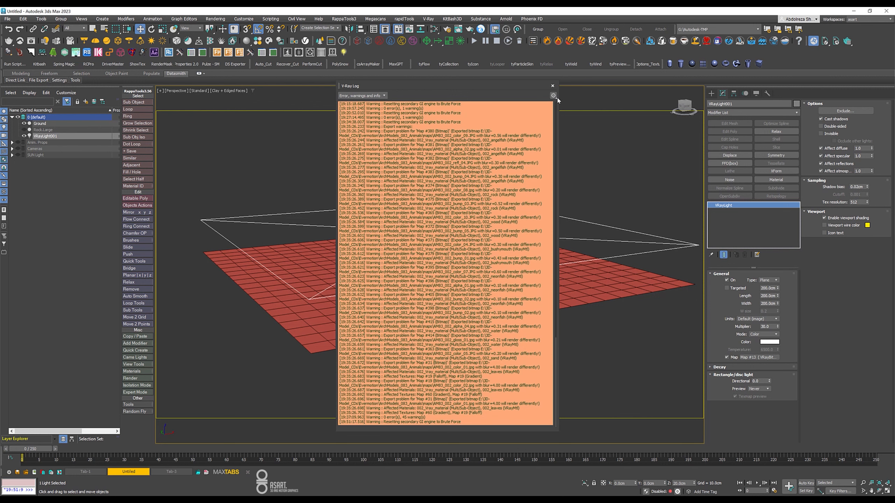
{"action": "left_click", "coordinate": [551, 87]}
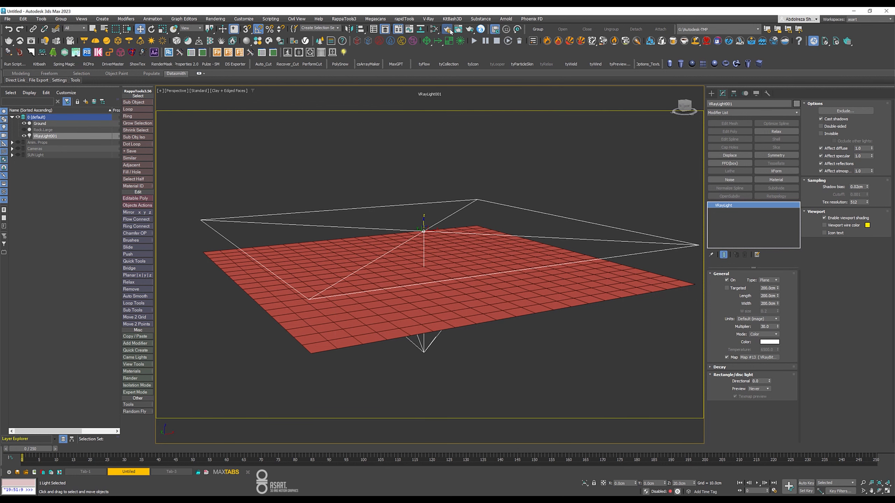
{"action": "key", "text": "F10"}
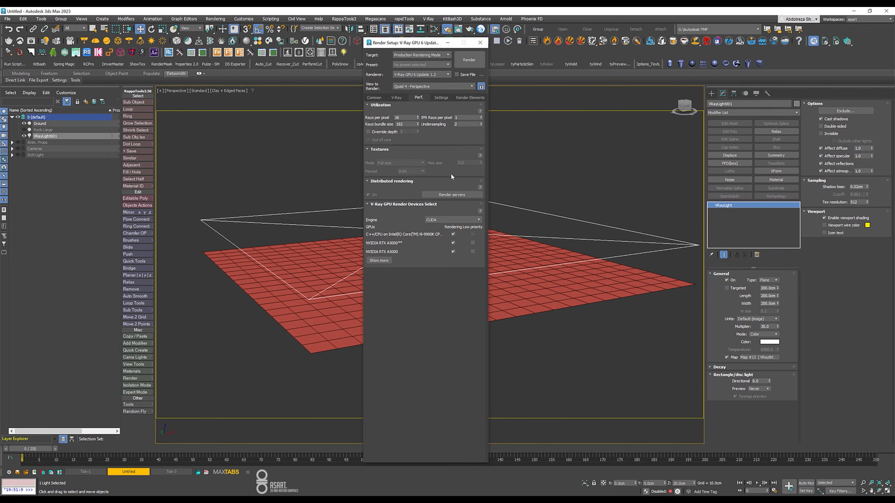
{"action": "left_click", "coordinate": [409, 208]}
{"action": "left_click", "coordinate": [405, 212]}
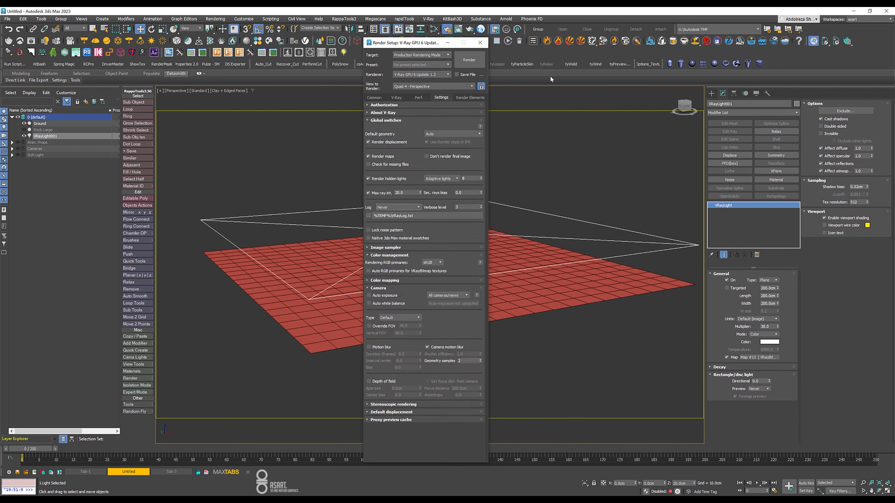
{"action": "left_click", "coordinate": [481, 43]}
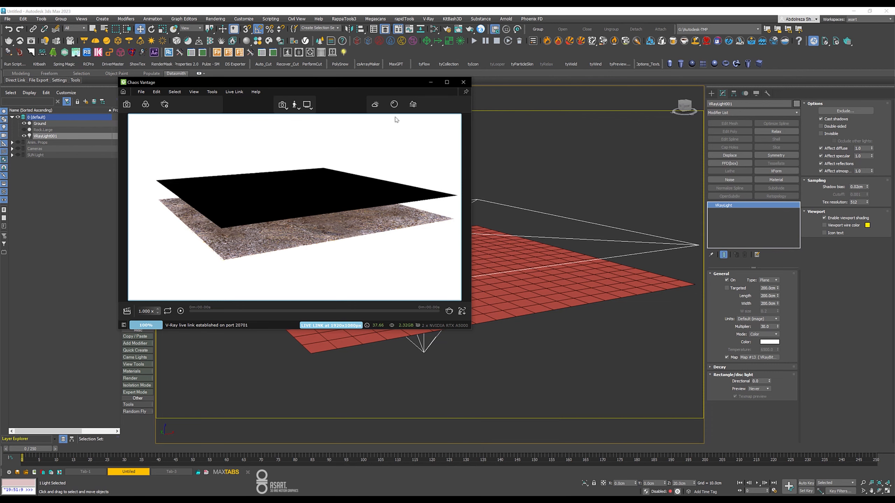
Step: Reposition the Chaos Vantage window, deselect the light, and switch the viewport to the VRayCam001 view for the live preview
{"action": "left_click_drag", "start_coordinate": [383, 81], "coordinate": [532, 136]}
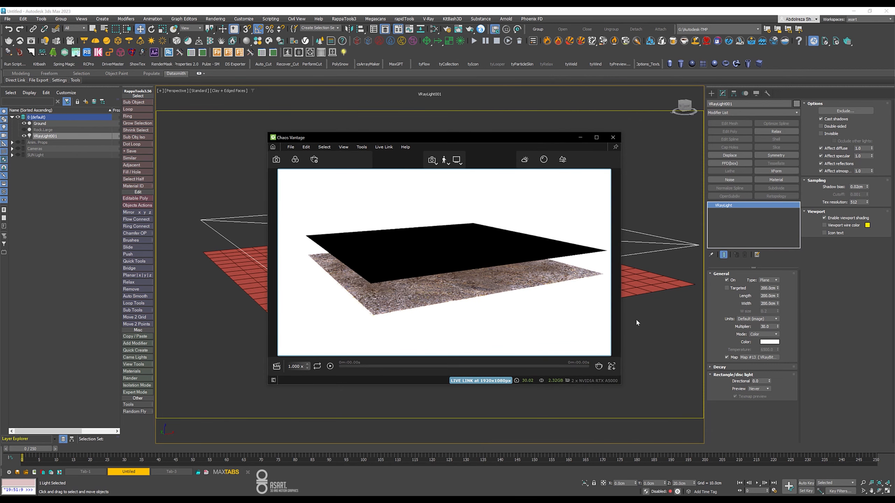
{"action": "left_click", "coordinate": [653, 329]}
{"action": "left_click", "coordinate": [653, 329]}
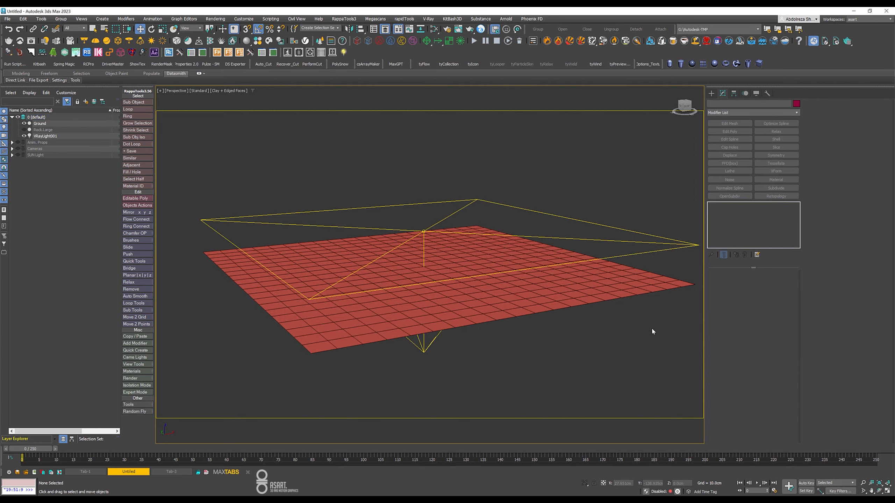
{"action": "key", "text": "c"}
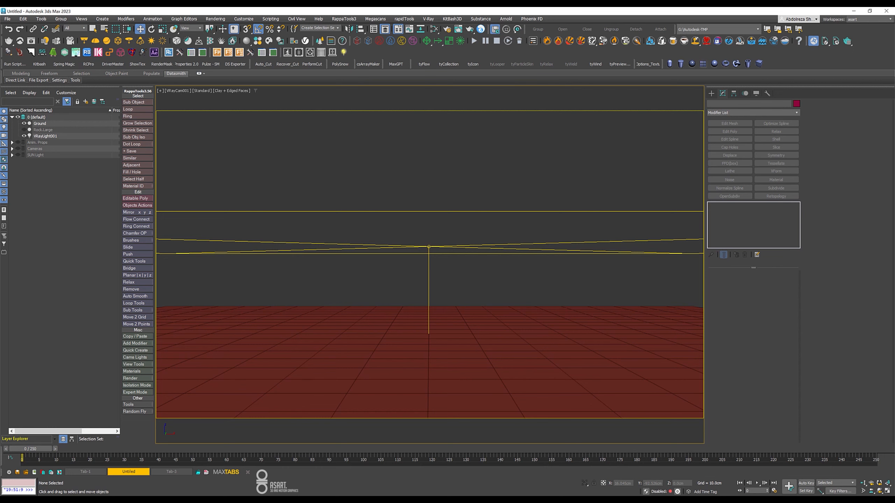
{"action": "key", "text": "alt+Tab"}
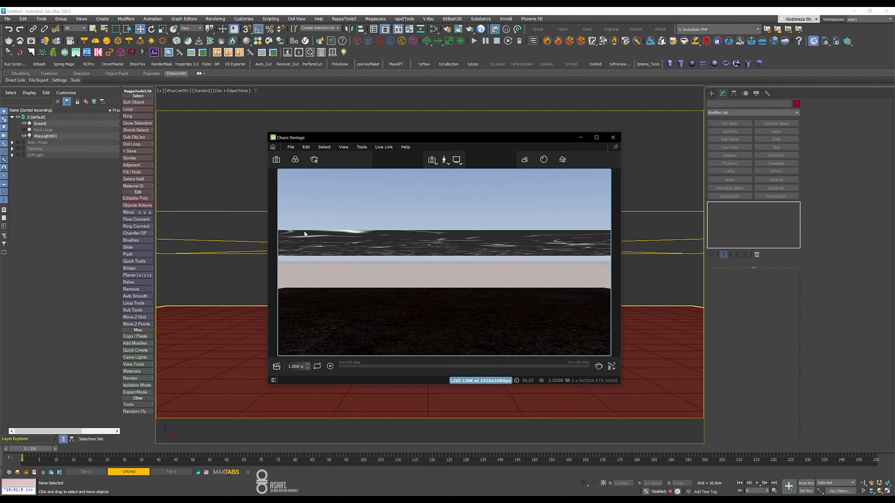
Step: Select the plane light and set its Directional value to 1.0
{"action": "key", "text": "alt+Tab"}
{"action": "left_click", "coordinate": [46, 137]}
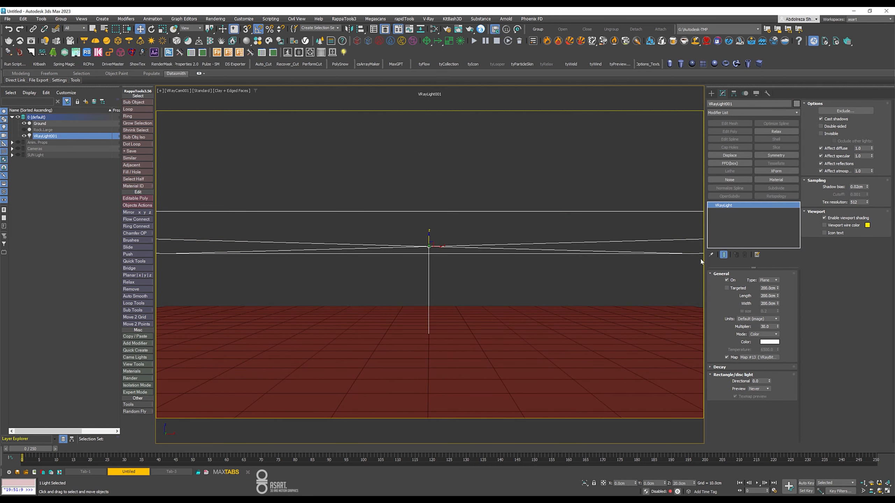
{"action": "left_click", "coordinate": [761, 381]}
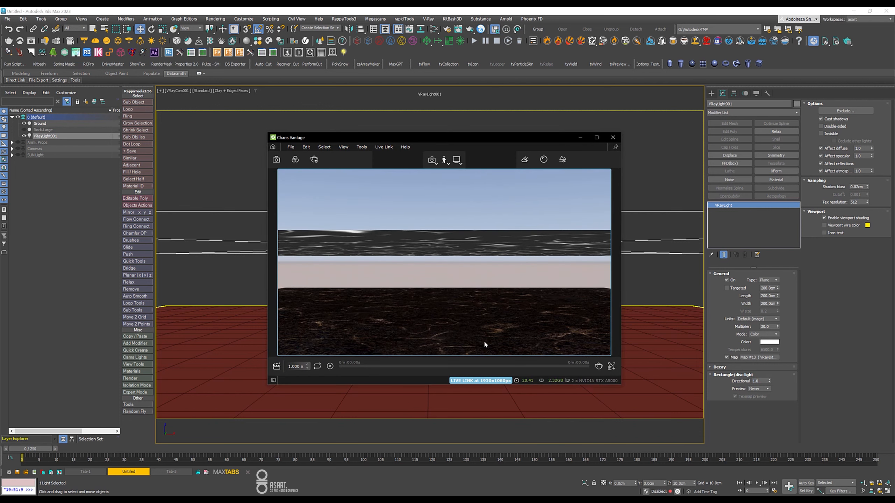
Step: Pin the Chaos Vantage window on top, enlarge it, and reposition it so the light's parameters stay accessible
{"action": "left_click", "coordinate": [615, 147]}
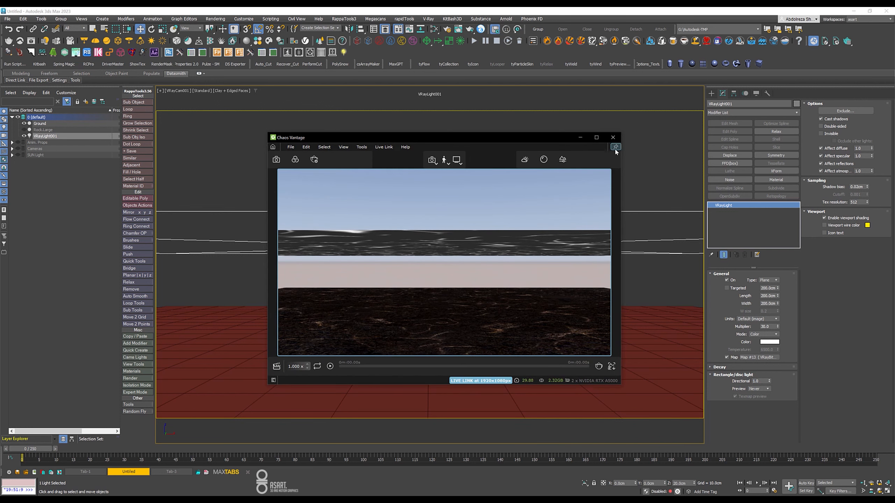
{"action": "left_click_drag", "start_coordinate": [443, 136], "coordinate": [331, 93]}
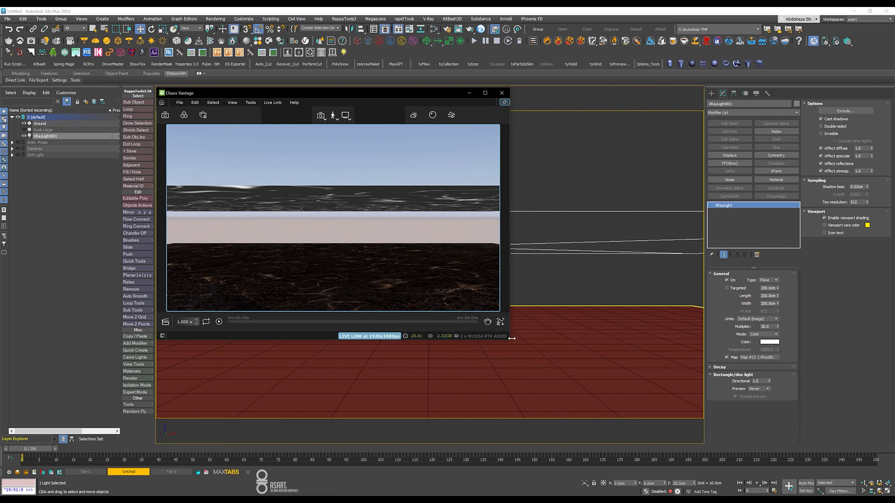
{"action": "left_click_drag", "start_coordinate": [508, 334], "coordinate": [701, 334]}
{"action": "left_click_drag", "start_coordinate": [475, 342], "coordinate": [487, 441]}
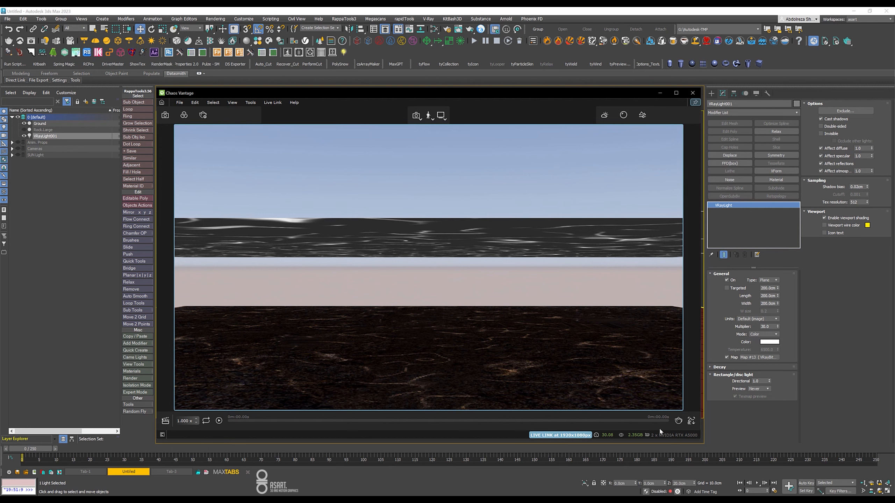
{"action": "left_click_drag", "start_coordinate": [629, 93], "coordinate": [501, 89]}
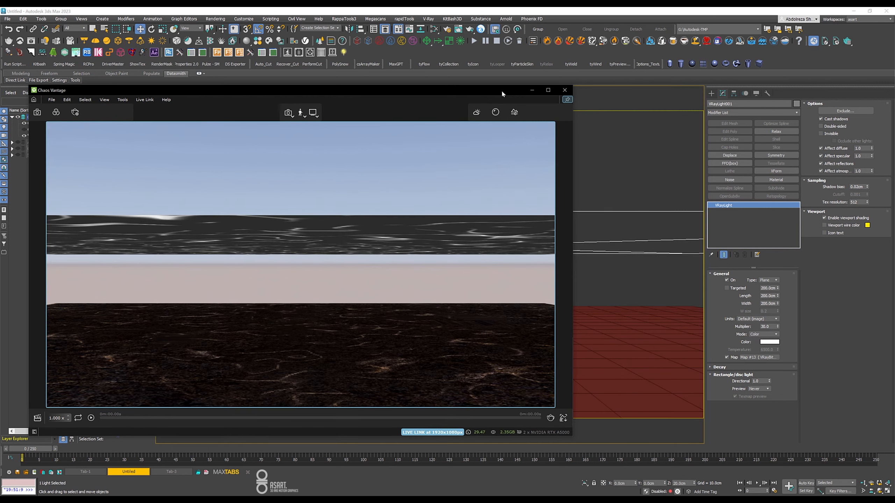
Step: Dolly the camera in for a closer look at the projected texture and set the plane light's texture resolution to 2048
{"action": "left_click", "coordinate": [862, 483]}
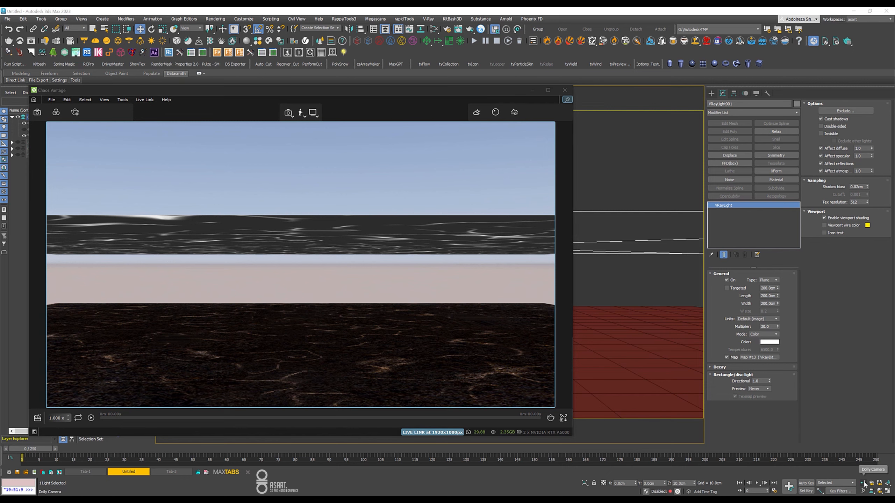
{"action": "left_click_drag", "start_coordinate": [635, 380], "coordinate": [635, 362]}
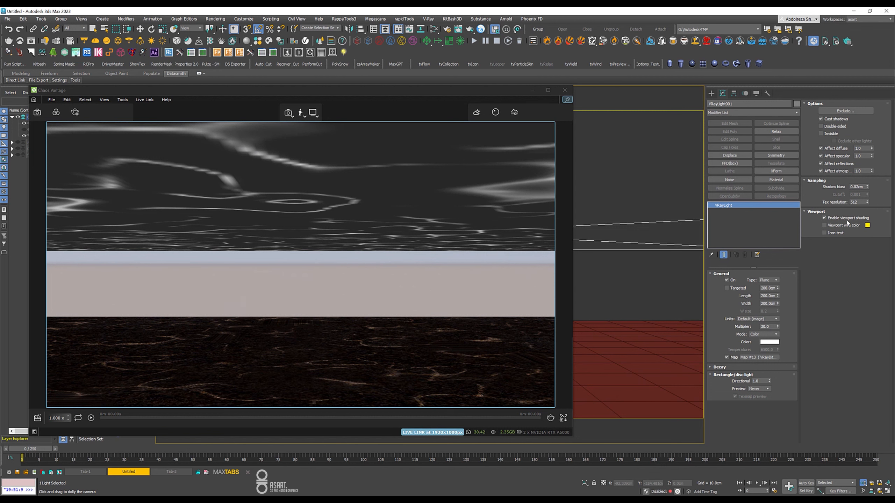
{"action": "double_click", "coordinate": [857, 202]}
{"action": "type", "text": "2048"}
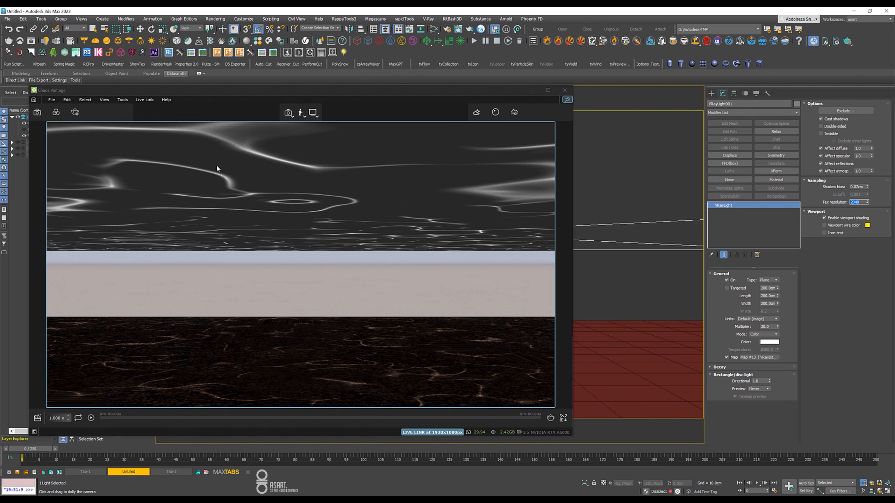
Step: Dolly the camera back out, make the plane light invisible, and turn off its shadow casting
{"action": "left_click_drag", "start_coordinate": [654, 349], "coordinate": [644, 415]}
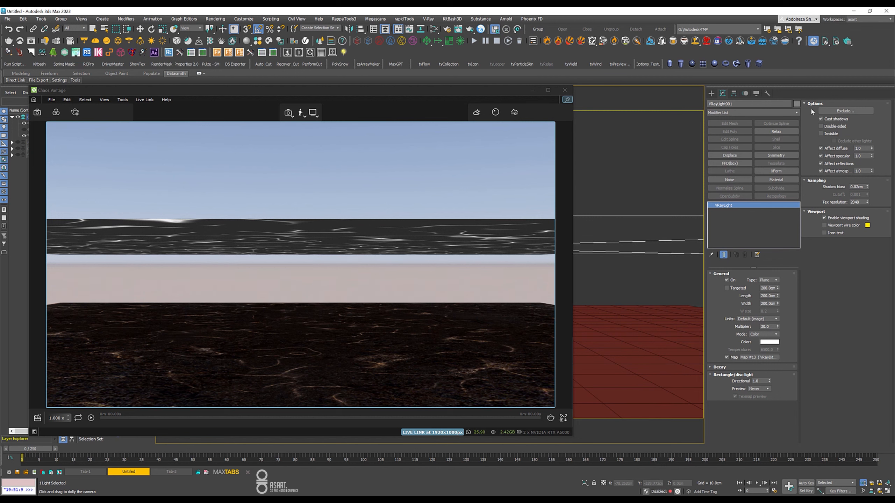
{"action": "left_click", "coordinate": [820, 134]}
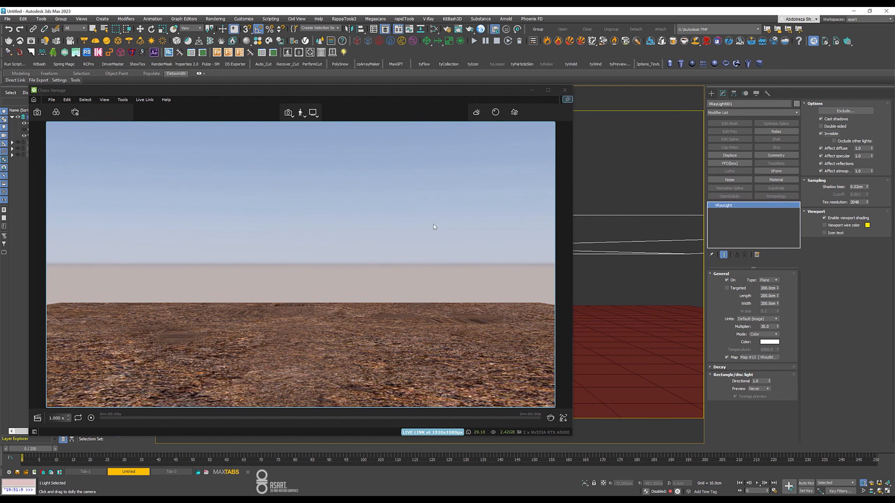
{"action": "left_click", "coordinate": [828, 120]}
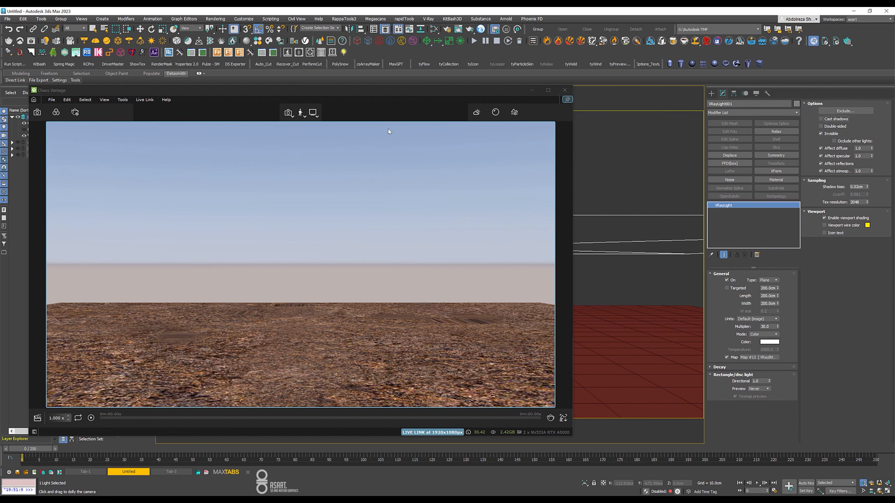
Step: Move the Chaos Vantage window off the layer list and unhide the SUN Light layer
{"action": "left_click_drag", "start_coordinate": [386, 89], "coordinate": [512, 91]}
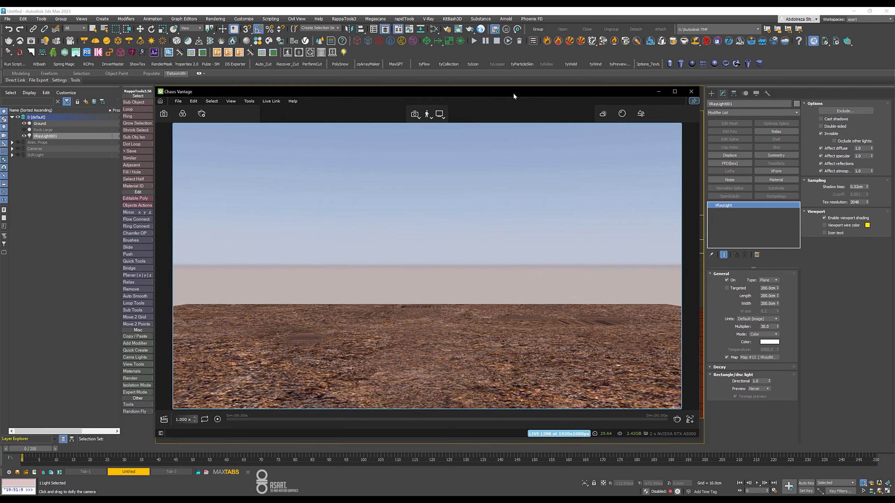
{"action": "left_click", "coordinate": [18, 155]}
{"action": "left_click", "coordinate": [32, 156]}
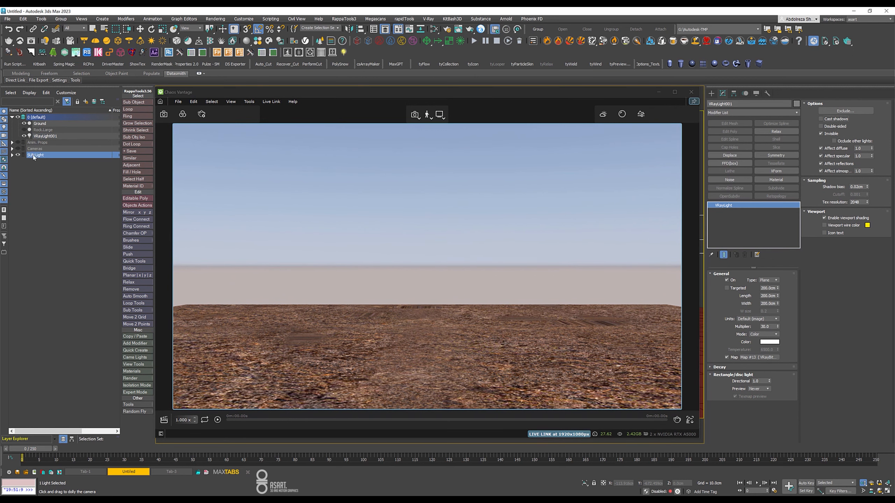
{"action": "left_click", "coordinate": [12, 155]}
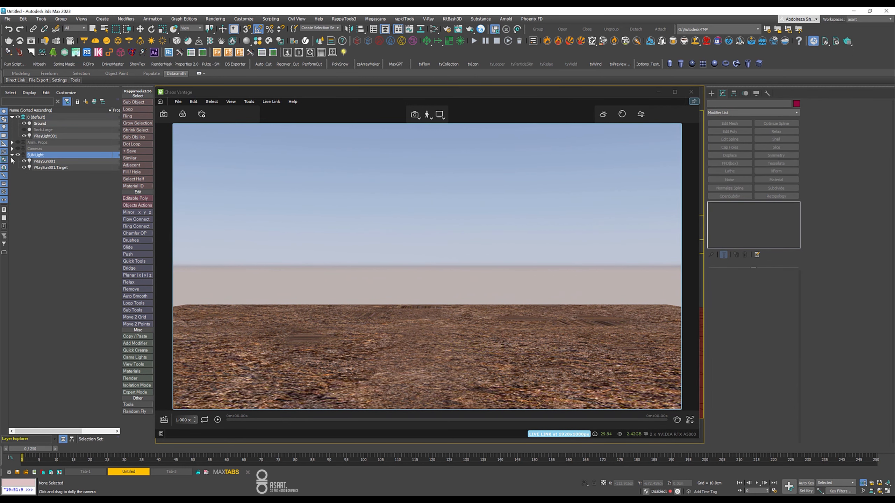
{"action": "left_click", "coordinate": [12, 155]}
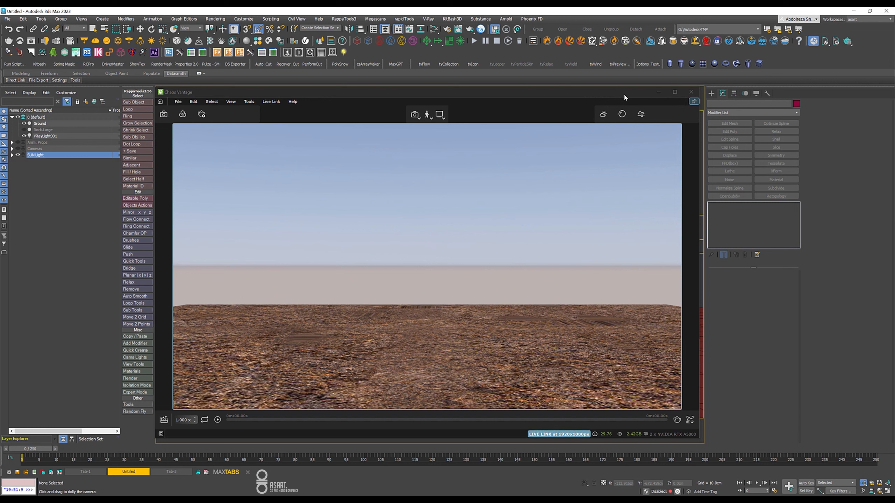
Step: Reselect the plane light and stop it from affecting specular
{"action": "left_click", "coordinate": [41, 136]}
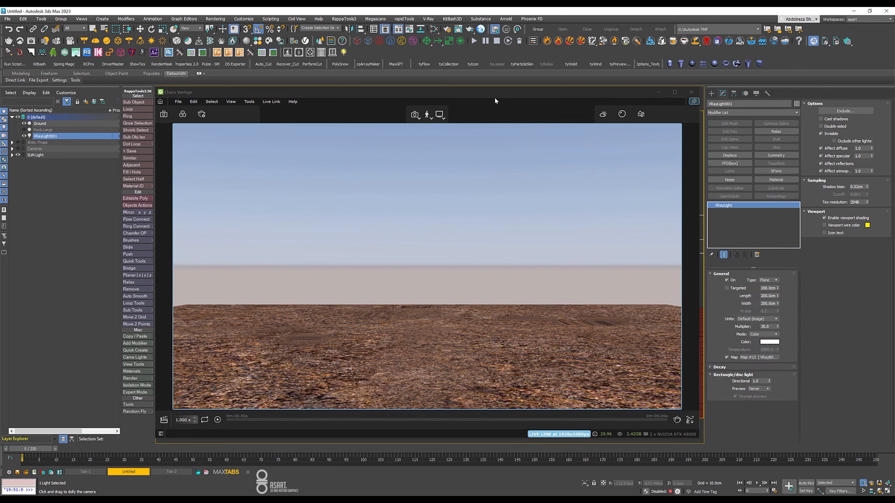
{"action": "left_click_drag", "start_coordinate": [536, 92], "coordinate": [438, 99]}
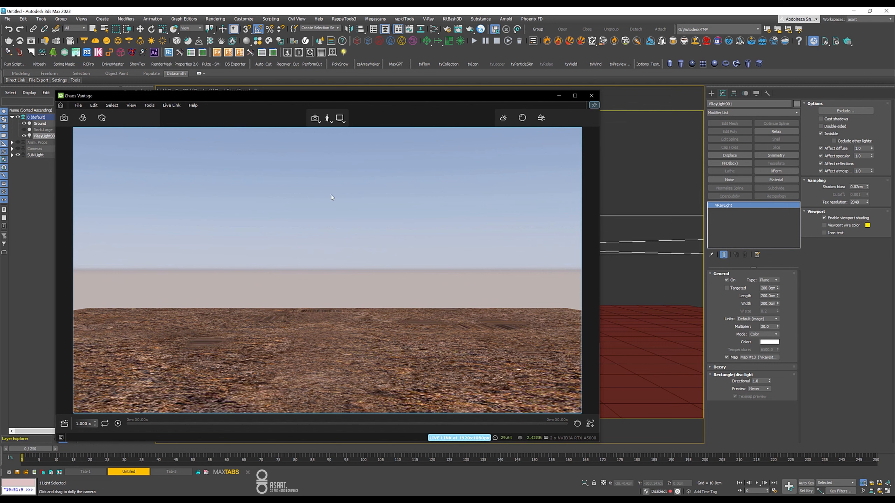
{"action": "left_click", "coordinate": [820, 157]}
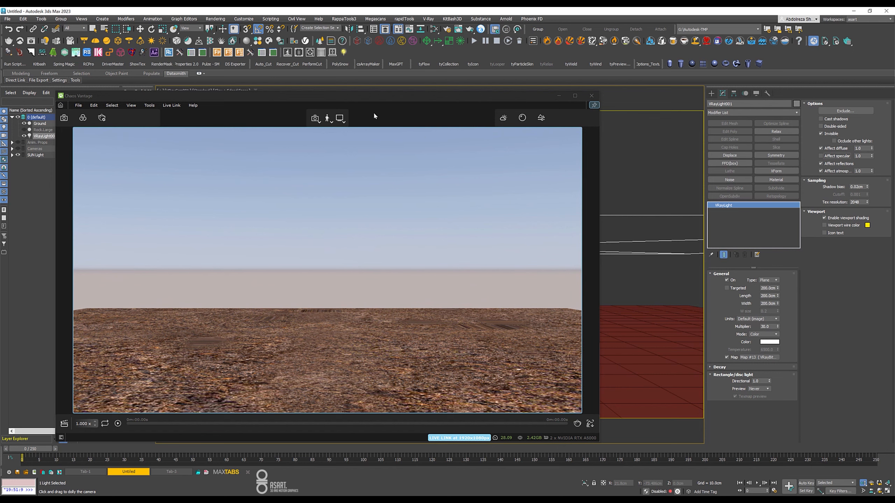
Step: Set the plane light's multiplier to 500 and scrub the timeline to check the caustics on the ground
{"action": "left_click_drag", "start_coordinate": [366, 98], "coordinate": [466, 97]}
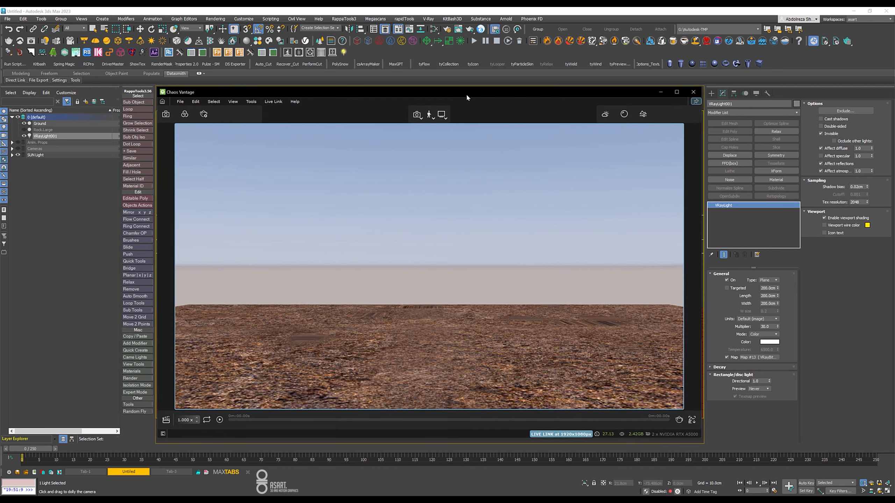
{"action": "double_click", "coordinate": [767, 327]}
{"action": "type", "text": "500"}
{"action": "key", "text": "Return"}
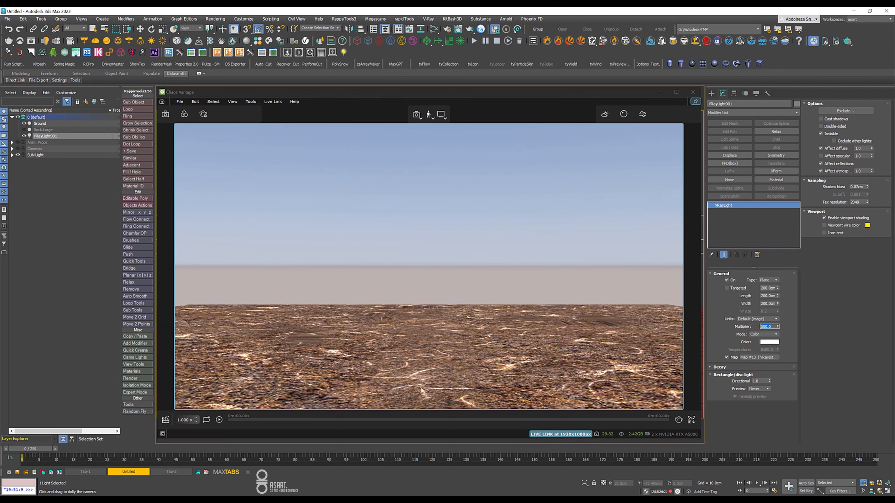
{"action": "mouse_move", "coordinate": [39, 449]}
{"action": "left_mouse_down"}
{"action": "mouse_move", "coordinate": [330, 463]}
{"action": "mouse_move", "coordinate": [33, 437]}
{"action": "left_mouse_up"}
Step: Minimise Chaos Vantage, dismiss the V-Ray Log, and clone the Ground plane as a new object named Water
{"action": "left_click", "coordinate": [42, 125]}
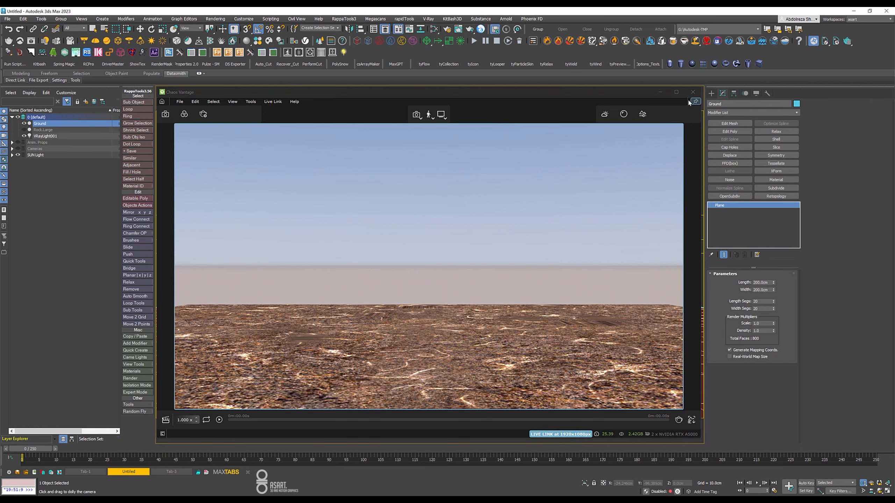
{"action": "left_click", "coordinate": [660, 92]}
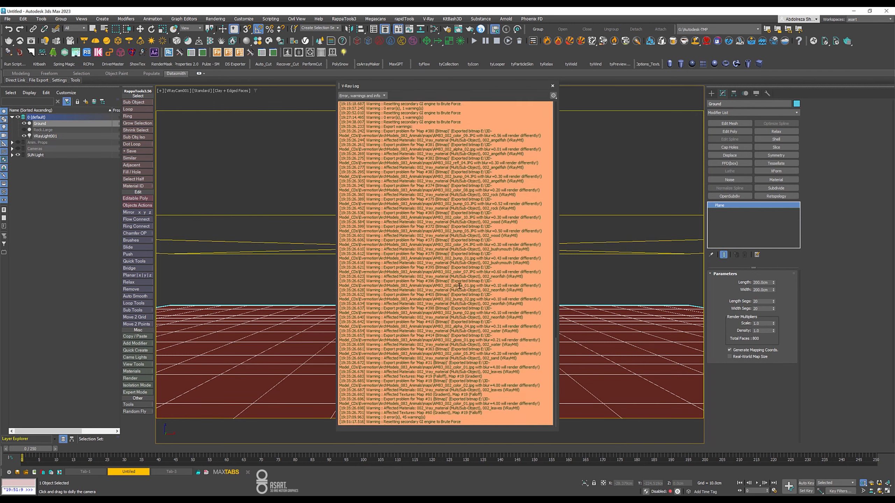
{"action": "left_click", "coordinate": [552, 87]}
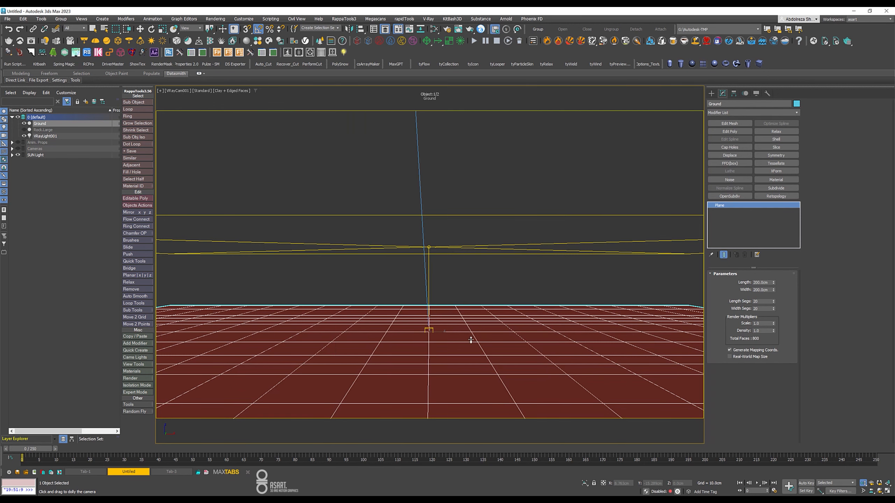
{"action": "key", "text": "w"}
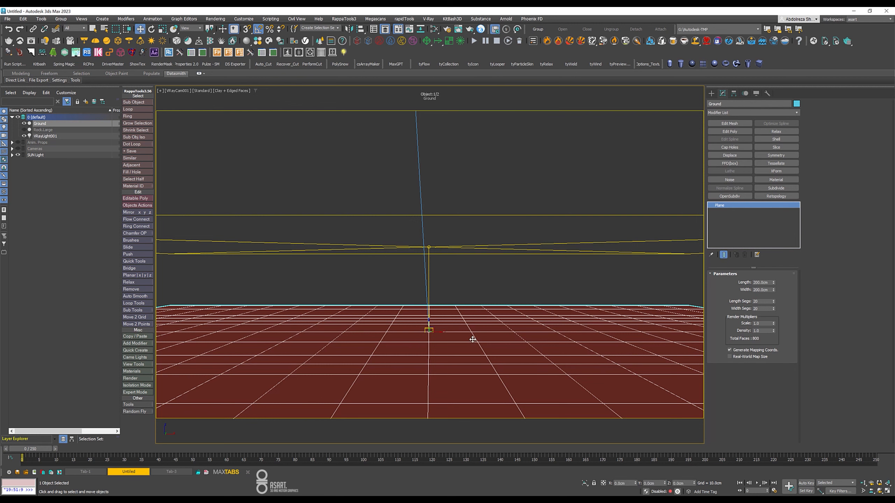
{"action": "key", "text": "ctrl+v"}
{"action": "type", "text": "Water"}
{"action": "left_click", "coordinate": [428, 282]}
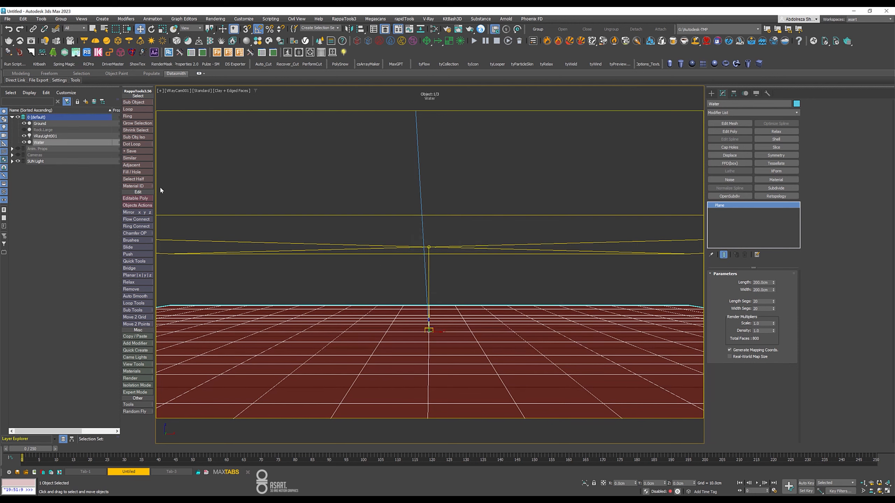
Step: Add the Water I library material to the material editor, delete its bump map node, and assign the material to the Water plane
{"action": "left_click", "coordinate": [447, 30]}
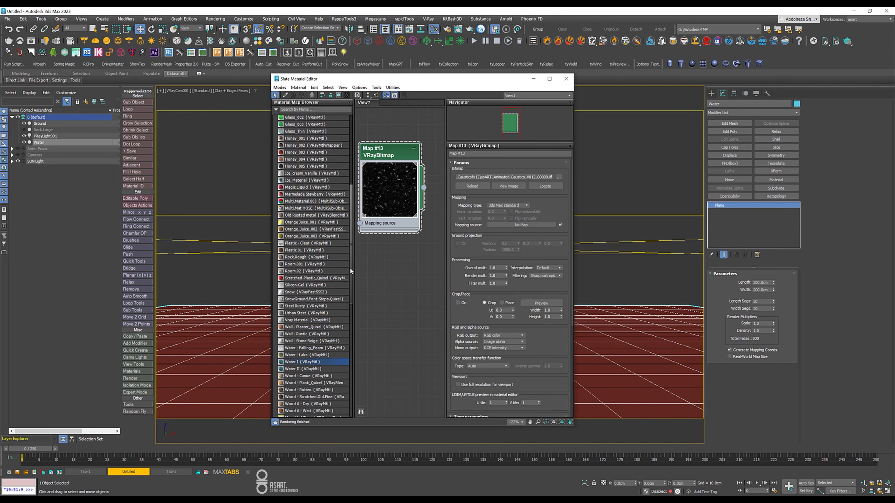
{"action": "left_click_drag", "start_coordinate": [296, 365], "coordinate": [419, 296]}
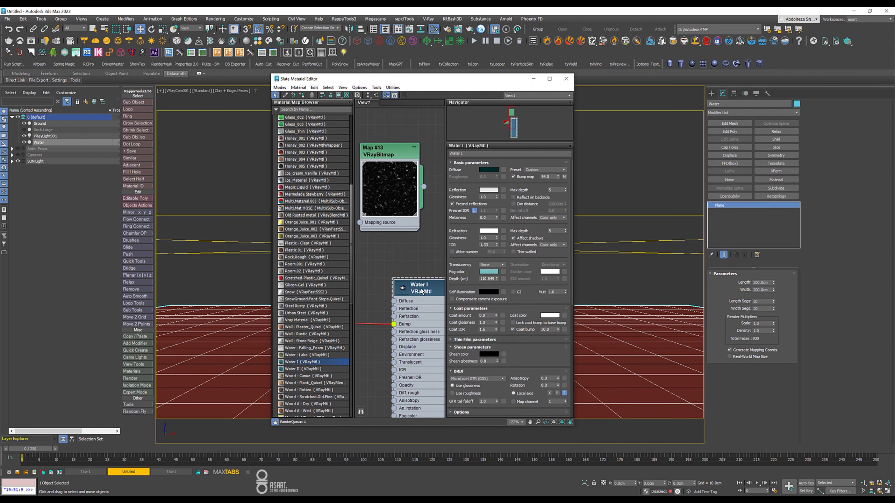
{"action": "scroll", "coordinate": [390, 302], "scroll_direction": "down", "scroll_amount": 3}
{"action": "middle_click_drag", "start_coordinate": [378, 313], "coordinate": [401, 307]}
{"action": "left_click_drag", "start_coordinate": [367, 287], "coordinate": [388, 333]}
{"action": "key", "text": "Delete"}
{"action": "left_click_drag", "start_coordinate": [426, 301], "coordinate": [384, 296]}
{"action": "right_click", "coordinate": [384, 296]}
{"action": "left_click", "coordinate": [403, 292]}
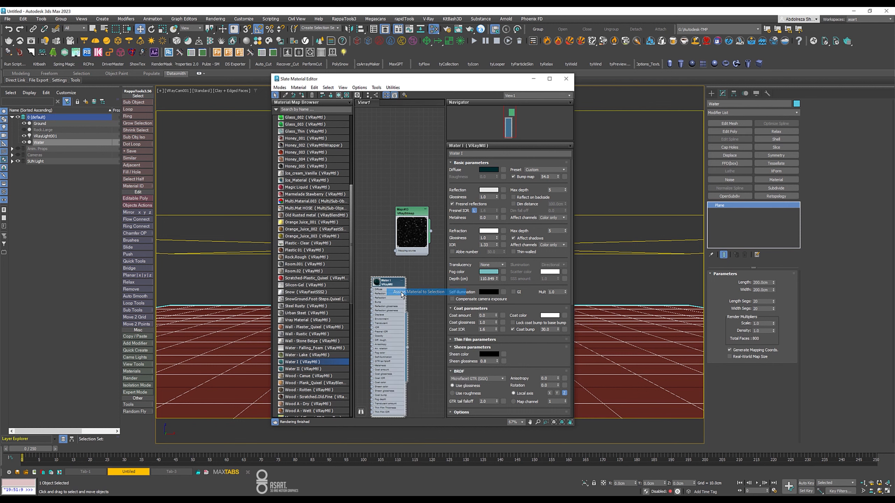
Step: Enlarge the Water I node's preview, collapse its slots, and close the material editor
{"action": "double_click", "coordinate": [375, 284]}
{"action": "left_click_drag", "start_coordinate": [401, 286], "coordinate": [383, 272]}
{"action": "left_click", "coordinate": [403, 267]}
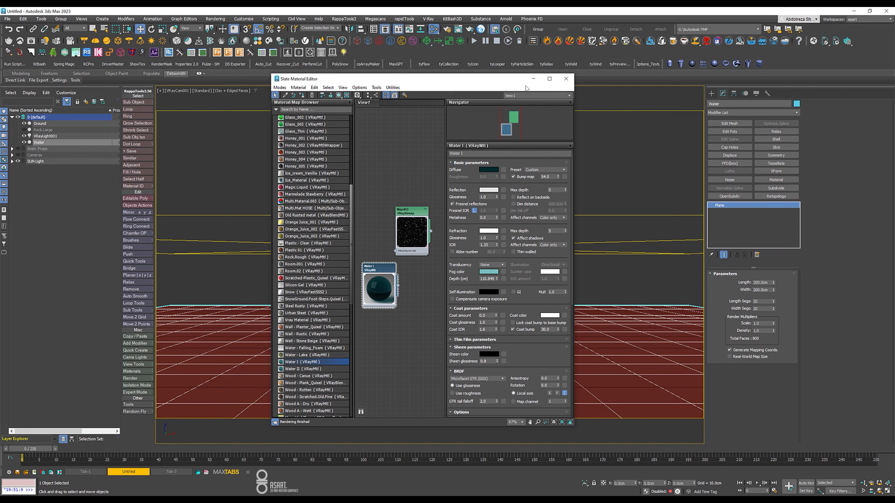
{"action": "left_click", "coordinate": [567, 79]}
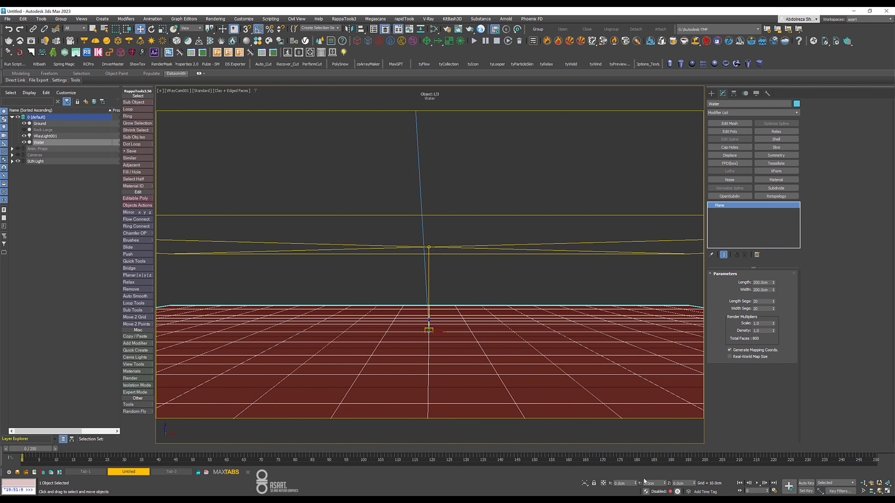
Step: Raise the Water plane to a Z position of 20.5 cm, just above the plane light
{"action": "double_click", "coordinate": [689, 484]}
{"action": "type", "text": "21"}
{"action": "key", "text": "Return"}
{"action": "type", "text": "20"}
{"action": "key", "text": "Return"}
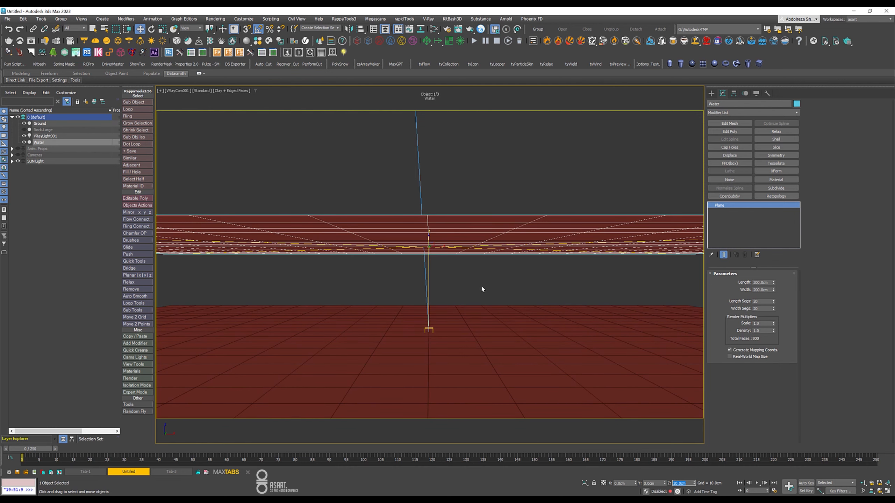
{"action": "type", "text": "20.5"}
{"action": "key", "text": "Return"}
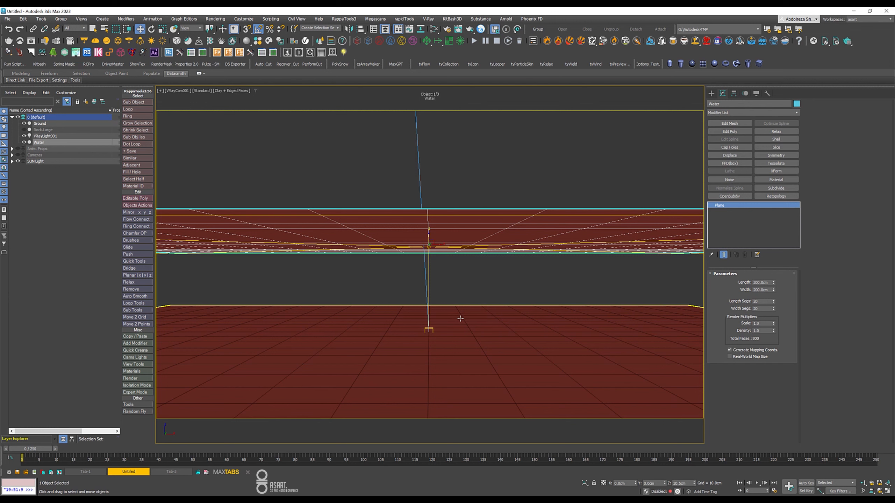
Step: Switch to an orbited perspective view and isolate the Water plane
{"action": "key", "text": "p"}
{"action": "scroll", "coordinate": [460, 317], "scroll_direction": "down", "scroll_amount": 5}
{"action": "middle_click_drag", "start_coordinate": [460, 316], "coordinate": [507, 326], "text": "alt"}
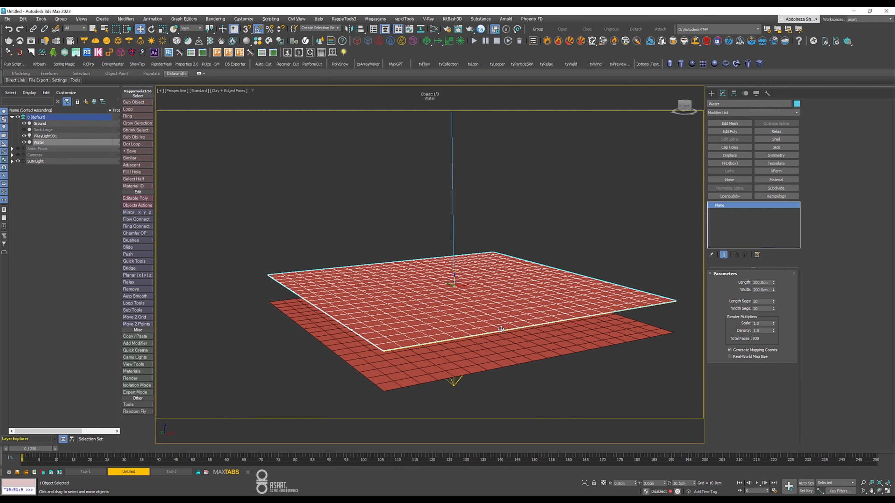
{"action": "key", "text": "alt+q"}
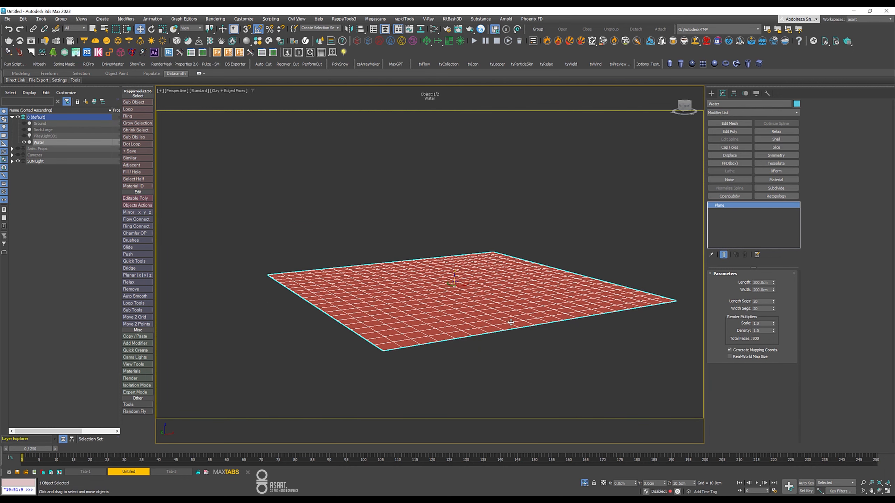
Step: Add a Shell modifier to the Water plane with a 30 cm inner amount and 0 cm outer amount
{"action": "middle_click_drag", "start_coordinate": [497, 318], "coordinate": [456, 260]}
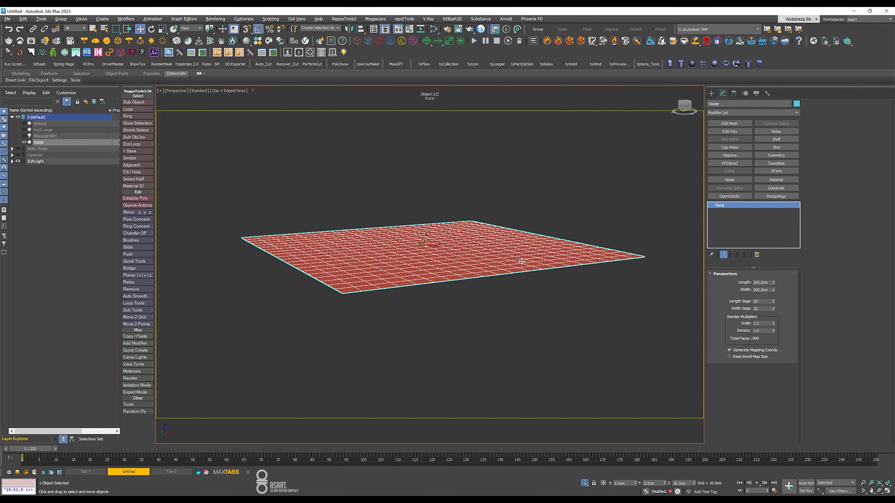
{"action": "left_click", "coordinate": [785, 139]}
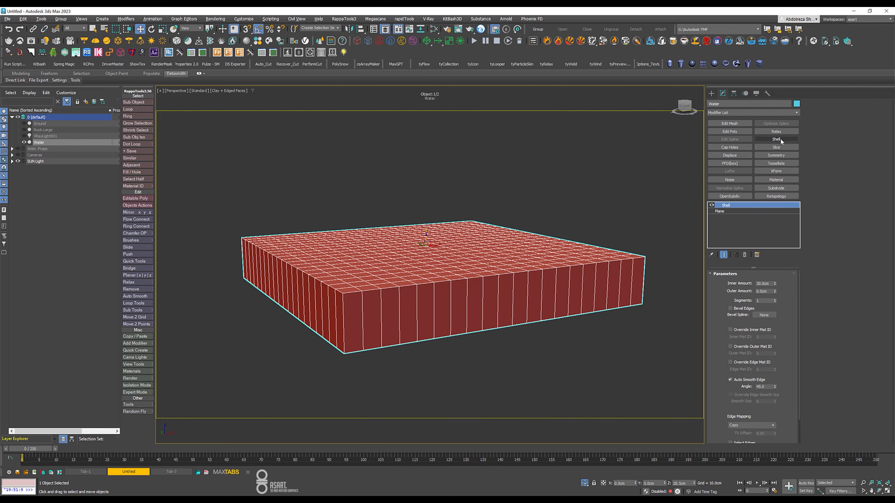
{"action": "double_click", "coordinate": [763, 292]}
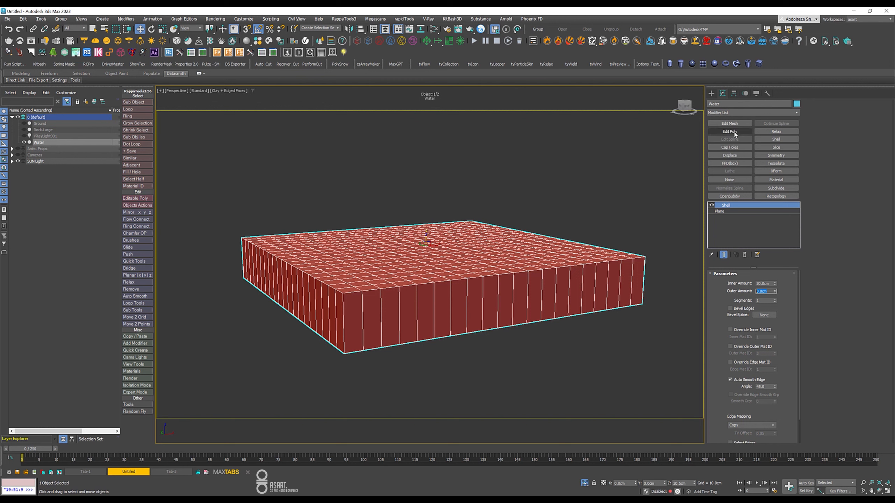
Step: Add an Edit Poly modifier and select all top polygons of the Water box using By Angle set to 5
{"action": "left_click", "coordinate": [737, 133]}
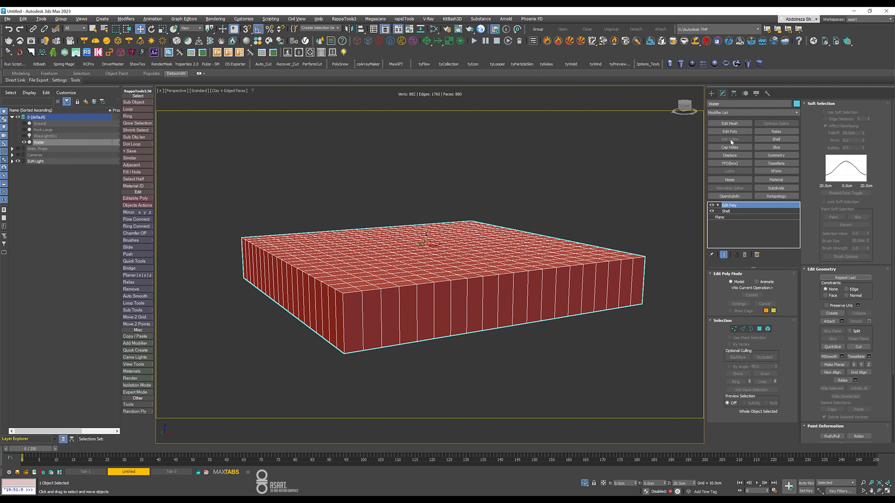
{"action": "left_click", "coordinate": [760, 330]}
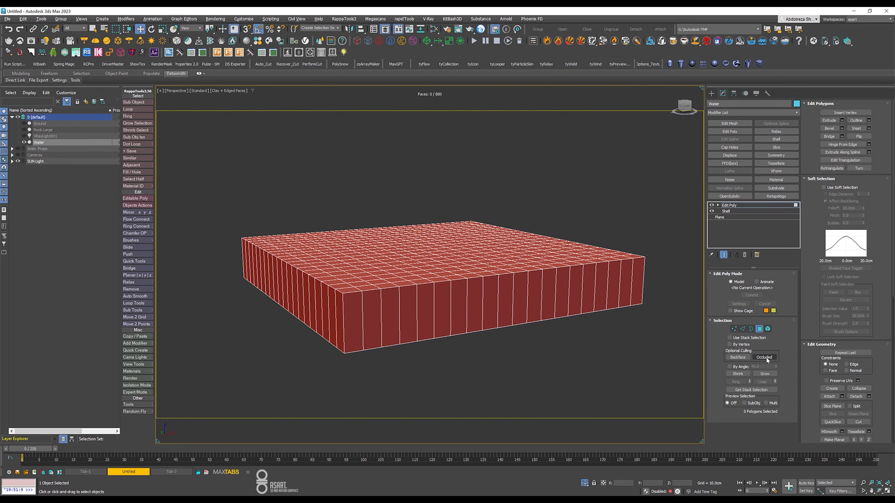
{"action": "left_click", "coordinate": [729, 367]}
{"action": "double_click", "coordinate": [760, 367]}
{"action": "type", "text": "5"}
{"action": "key", "text": "Return"}
{"action": "left_click", "coordinate": [473, 257]}
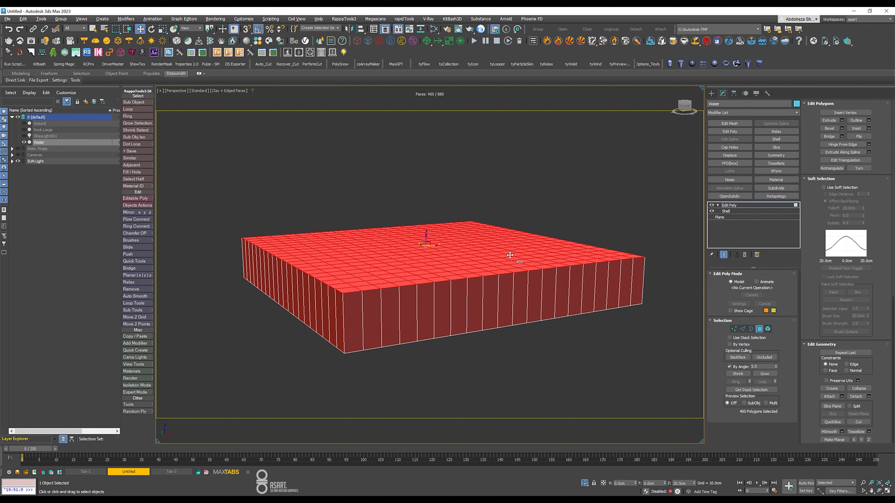
{"action": "mouse_move", "coordinate": [513, 267]}
{"action": "middle_mouse_down", "text": "alt"}
{"action": "mouse_move", "coordinate": [523, 269]}
{"action": "mouse_move", "coordinate": [506, 290]}
{"action": "mouse_move", "coordinate": [505, 272]}
{"action": "middle_mouse_up", "text": "alt"}
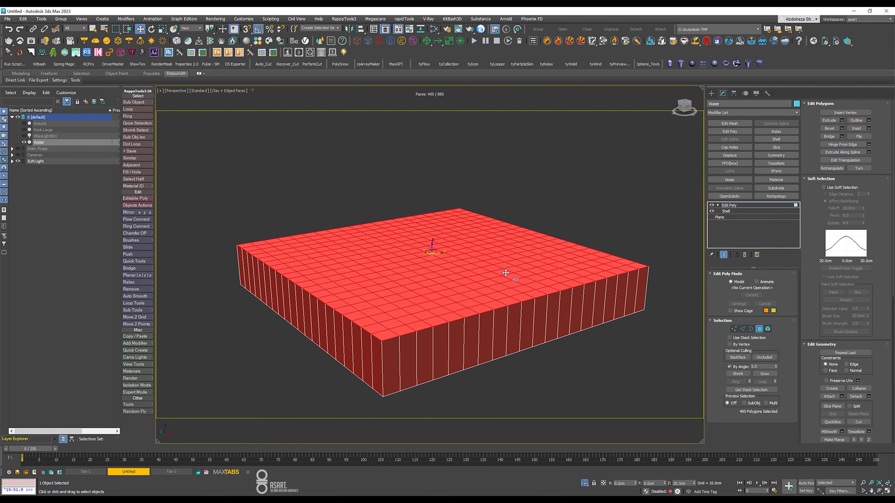
Step: Tessellate the selected top polygons with Edge mode, tension 0, and 3 iterations
{"action": "left_click", "coordinate": [776, 164]}
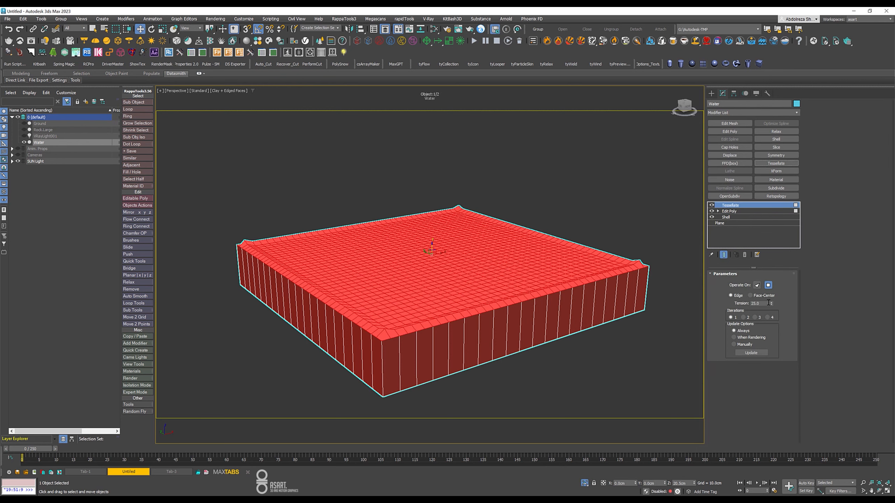
{"action": "right_click", "coordinate": [771, 304]}
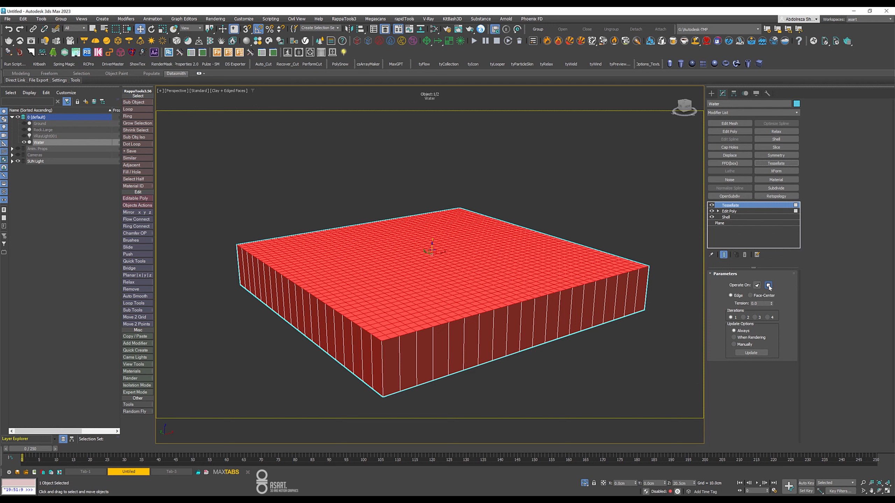
{"action": "left_click", "coordinate": [757, 317]}
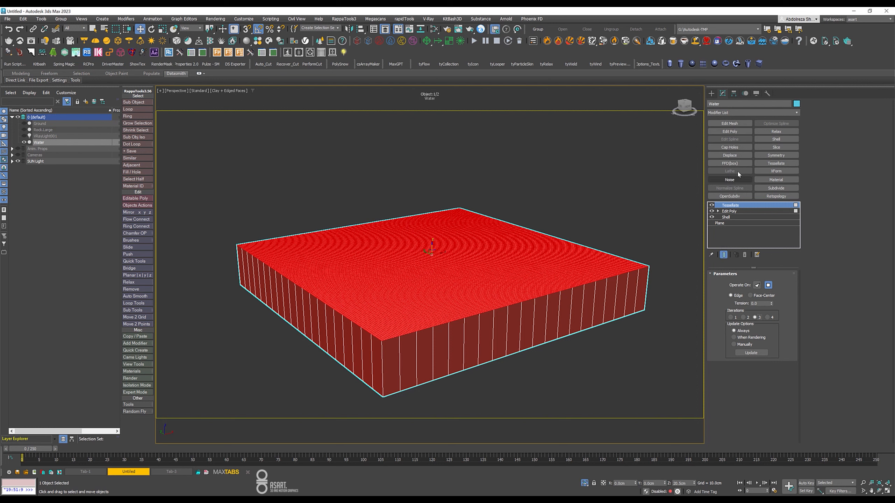
Step: Add a Displace modifier to the water's top surface with a strength of 1 cm
{"action": "left_click", "coordinate": [738, 154]}
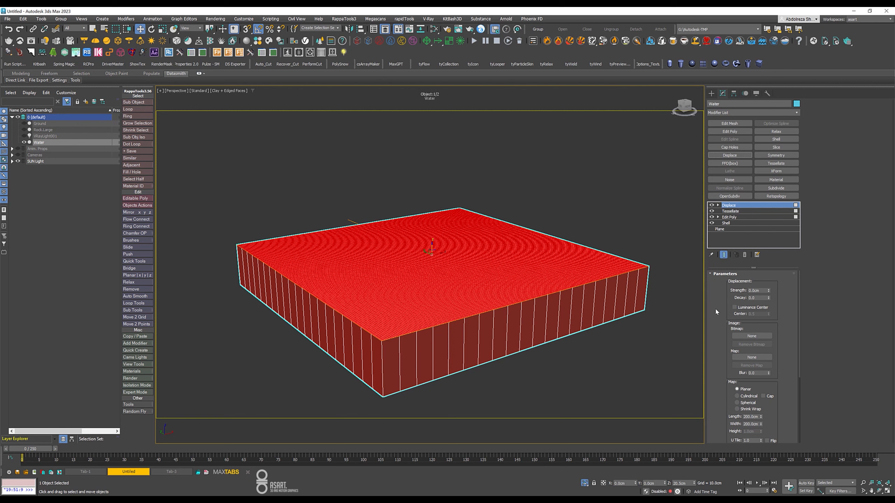
{"action": "middle_click_drag", "start_coordinate": [579, 312], "coordinate": [587, 309]}
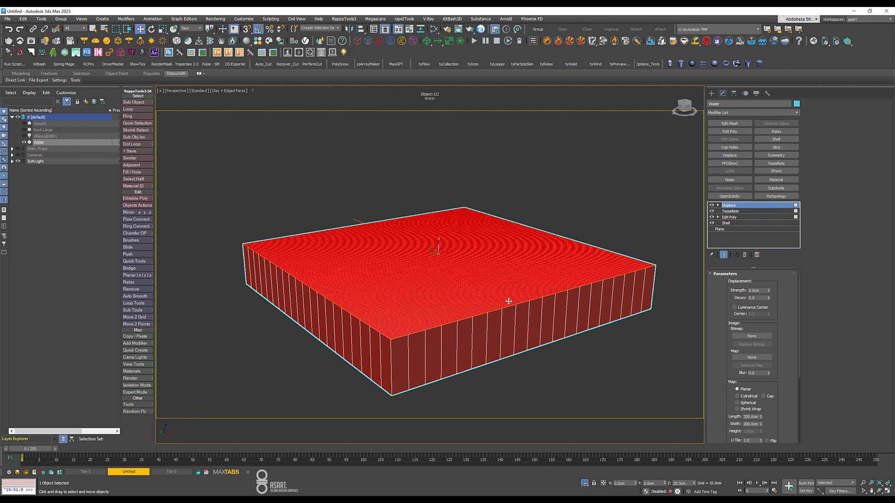
{"action": "left_click_drag", "start_coordinate": [762, 290], "coordinate": [690, 280]}
{"action": "type", "text": "1"}
{"action": "key", "text": "Return"}
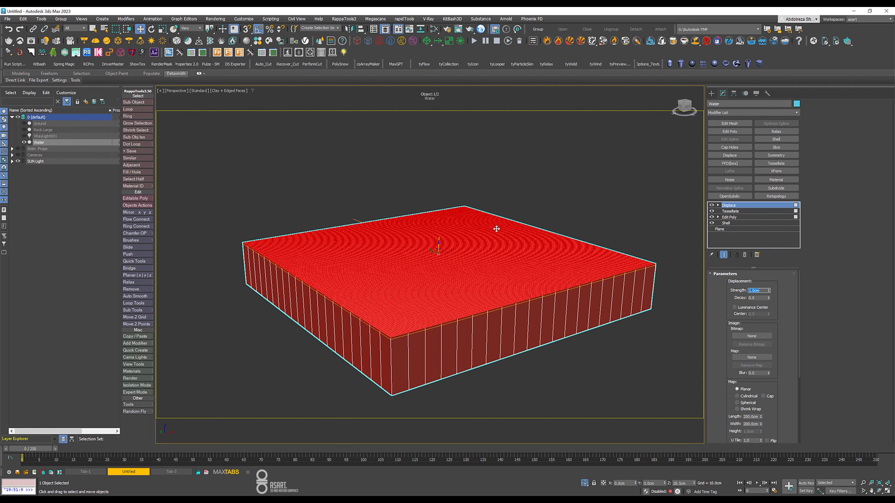
Step: Create a PhoenixFDOceanTex map in the material editor and assign it as an instance to the Displace modifier's map
{"action": "left_click", "coordinate": [427, 41]}
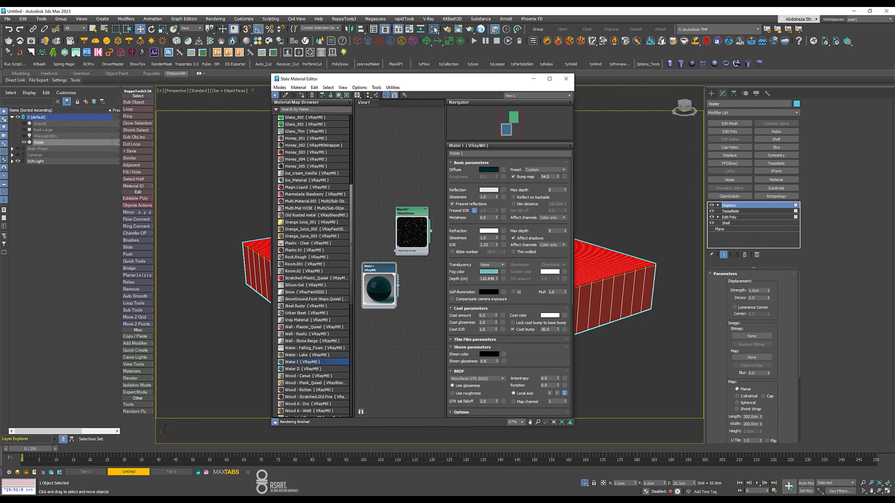
{"action": "right_click", "coordinate": [383, 129]}
{"action": "mouse_move", "coordinate": [428, 177]}
{"action": "mouse_move", "coordinate": [500, 206]}
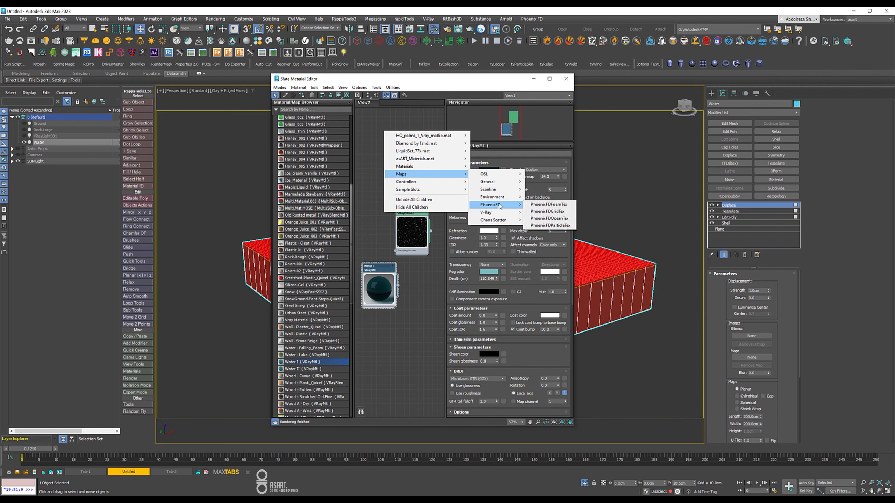
{"action": "left_click", "coordinate": [561, 219]}
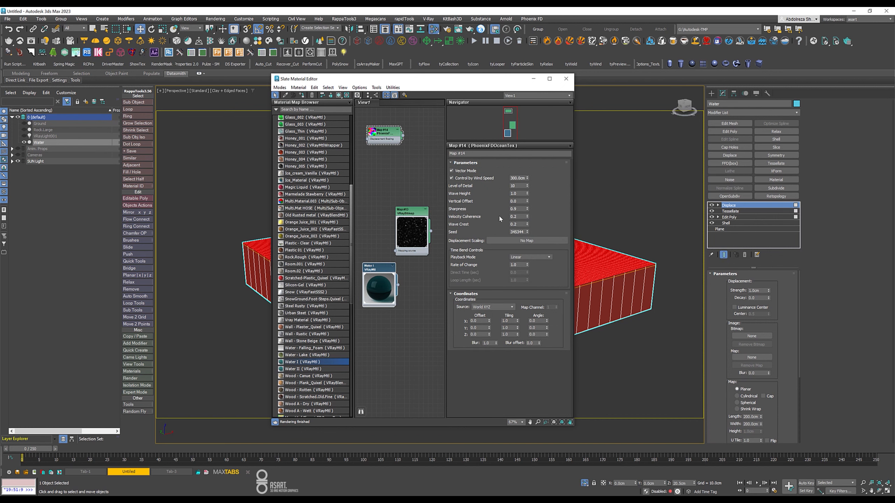
{"action": "left_click_drag", "start_coordinate": [403, 135], "coordinate": [751, 357]}
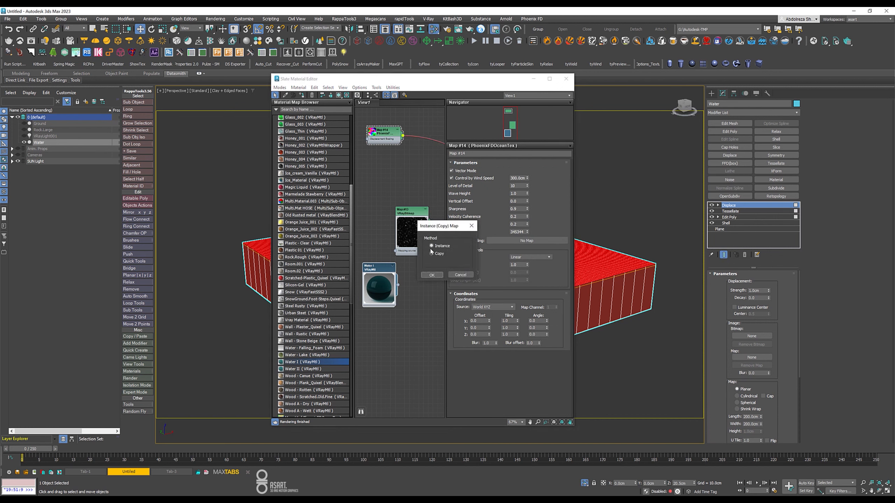
{"action": "left_click", "coordinate": [435, 276]}
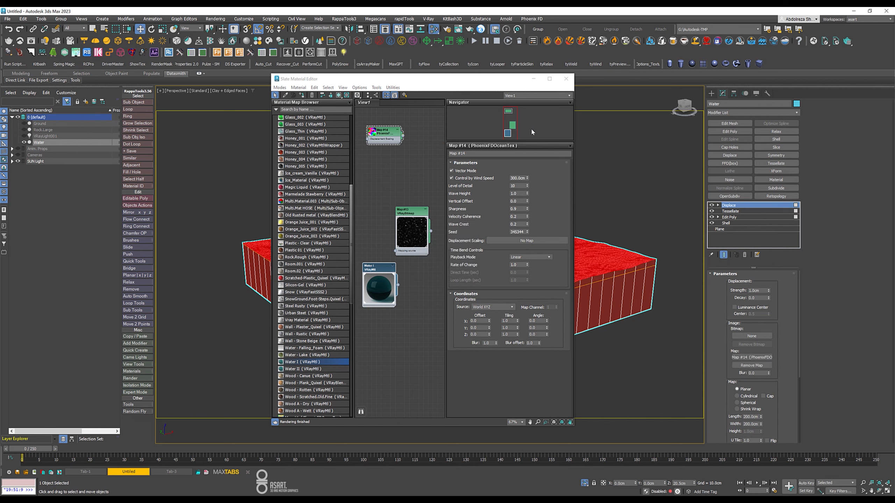
Step: Set the ocean texture's wind speed to 100 cm and rate of change to 0.1, and close the material editor
{"action": "left_click", "coordinate": [390, 136]}
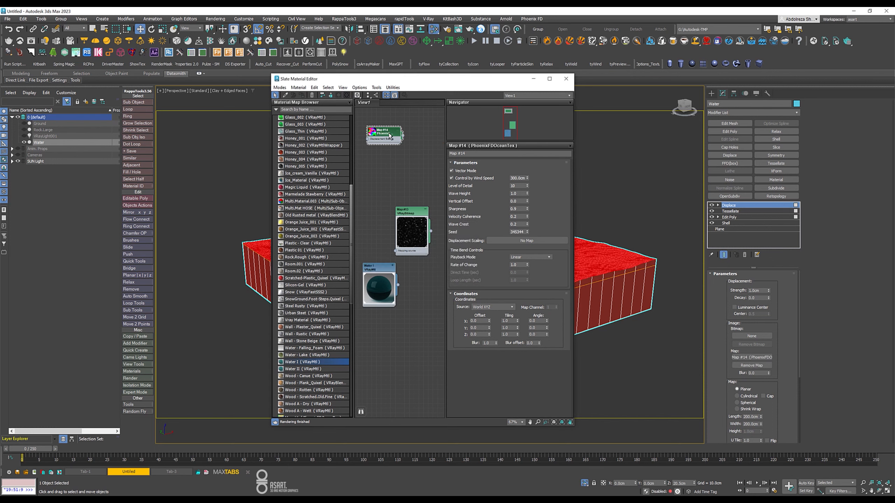
{"action": "left_click_drag", "start_coordinate": [389, 135], "coordinate": [399, 173]}
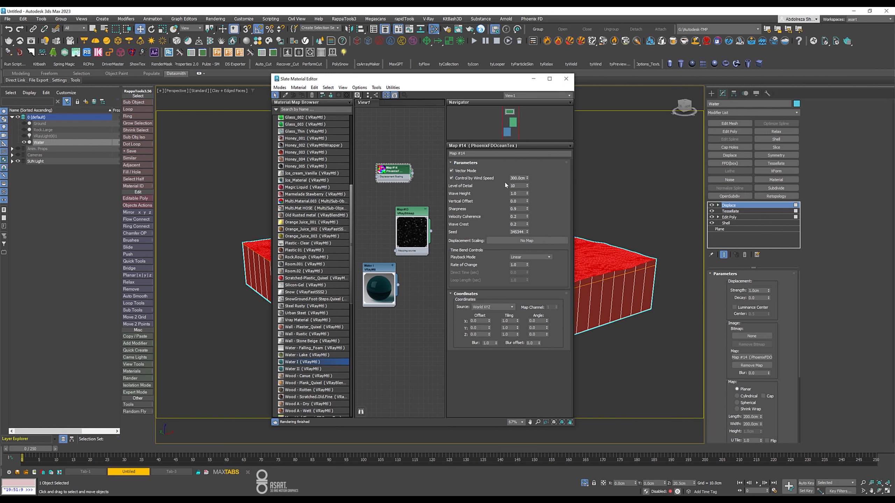
{"action": "double_click", "coordinate": [516, 177]}
{"action": "type", "text": "100"}
{"action": "key", "text": "Return"}
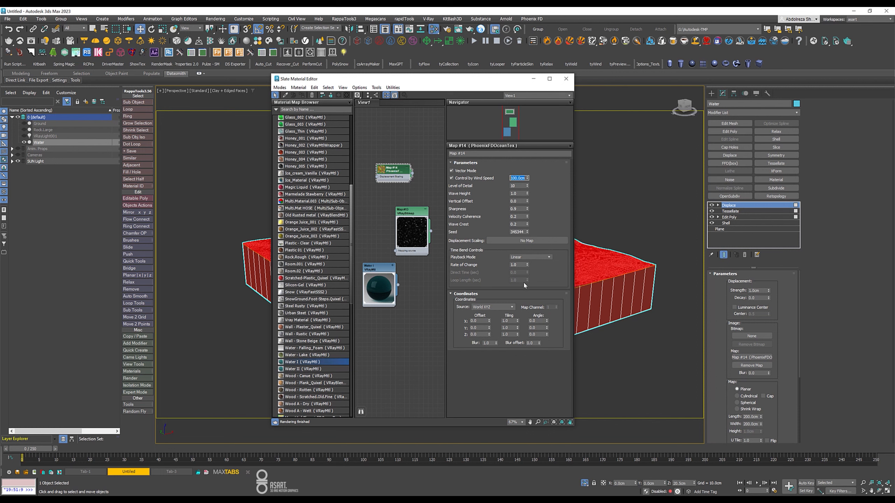
{"action": "double_click", "coordinate": [520, 264]}
{"action": "key", "text": "Return"}
{"action": "left_click", "coordinate": [567, 78]}
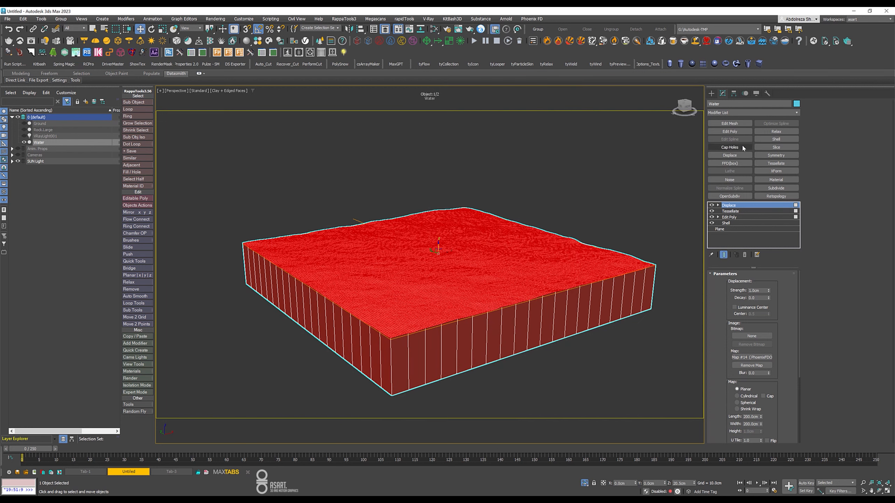
Step: Add an Edit Poly modifier above Displace and check the wave motion on the timeline, returning to frame 0
{"action": "left_click", "coordinate": [734, 133]}
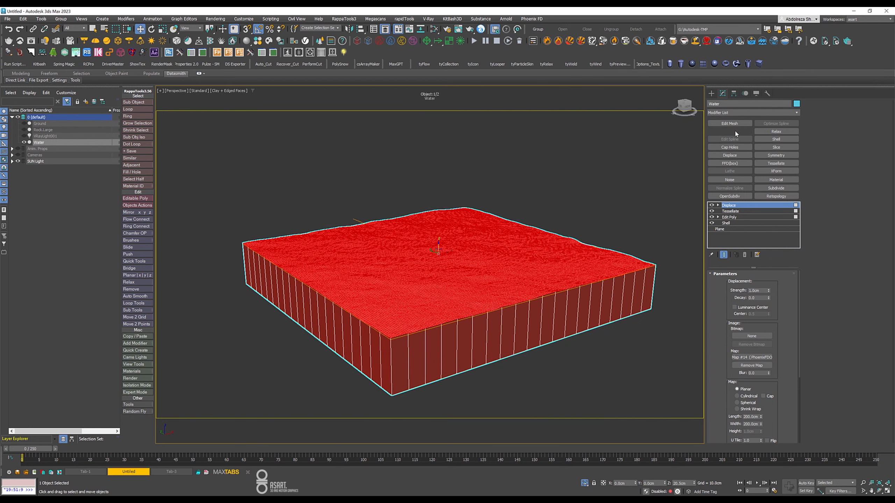
{"action": "scroll", "coordinate": [404, 294], "scroll_direction": "up", "scroll_amount": 5}
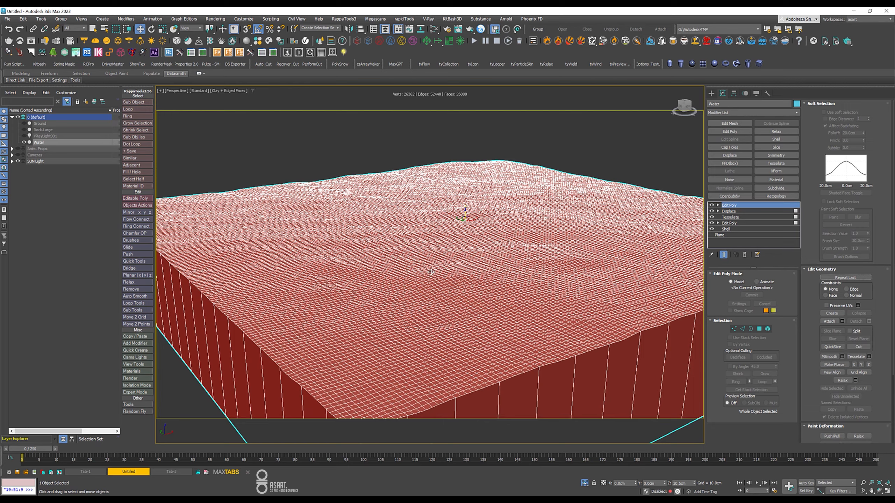
{"action": "left_click_drag", "start_coordinate": [35, 448], "coordinate": [1, 437]}
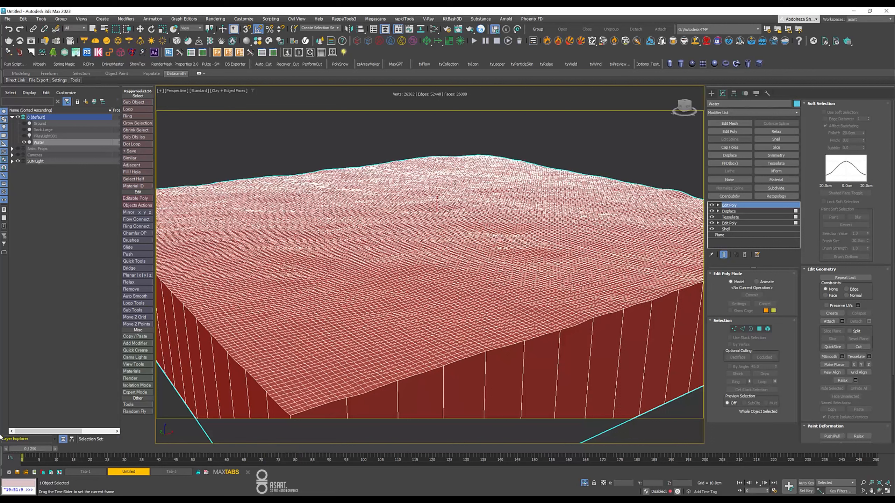
{"action": "key", "text": "w"}
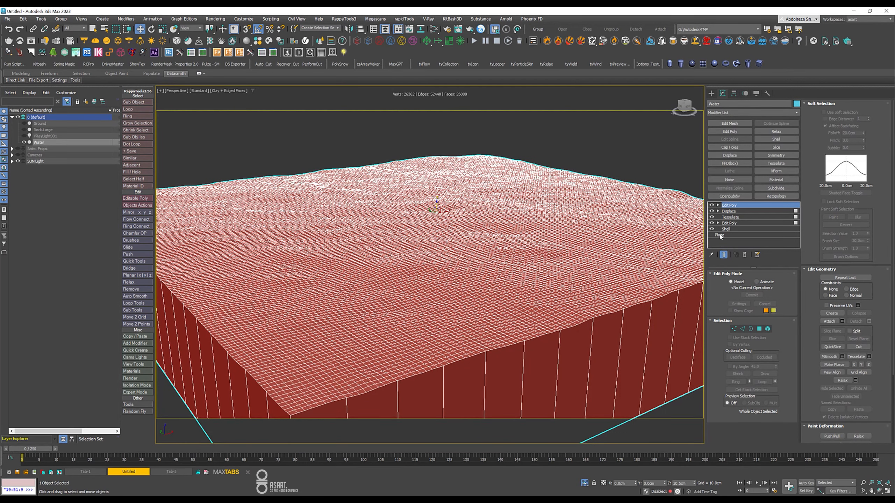
{"action": "scroll", "coordinate": [489, 275], "scroll_direction": "down", "scroll_amount": 2}
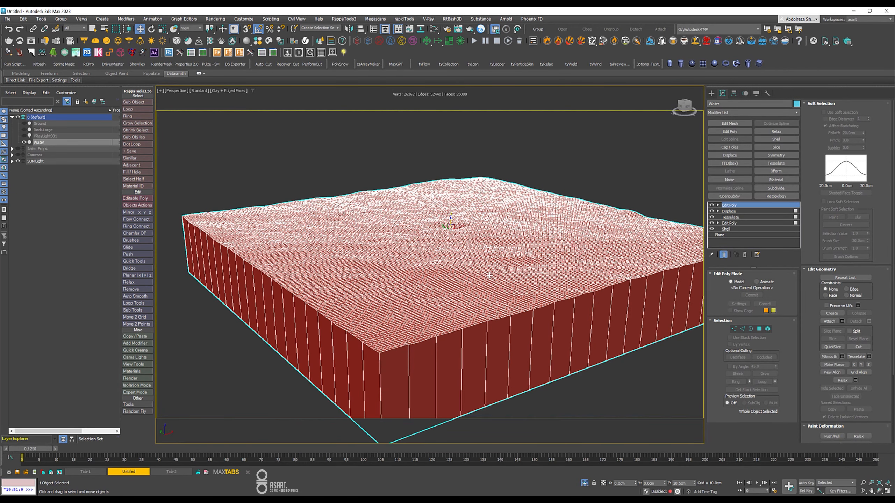
{"action": "middle_click_drag", "start_coordinate": [479, 271], "coordinate": [497, 285]}
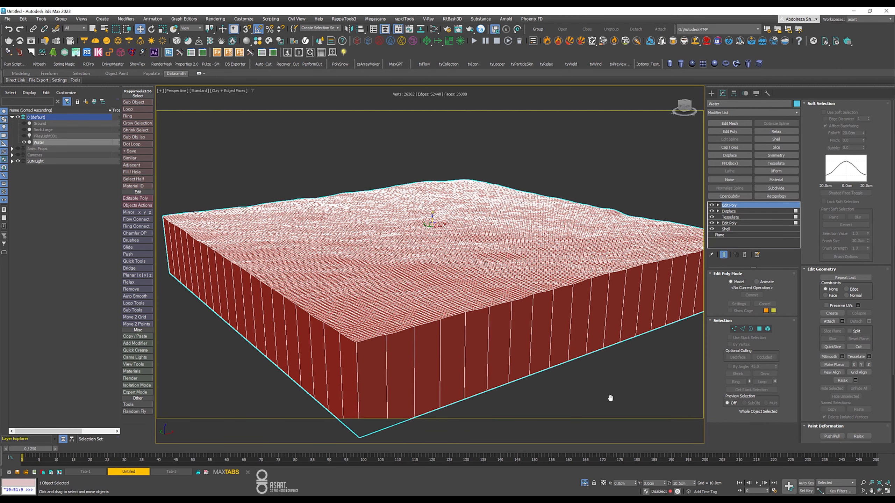
Step: Return to the camera view, exit isolation, and unhide Rock.Large with the Chaos Vantage live preview open
{"action": "key", "text": "c"}
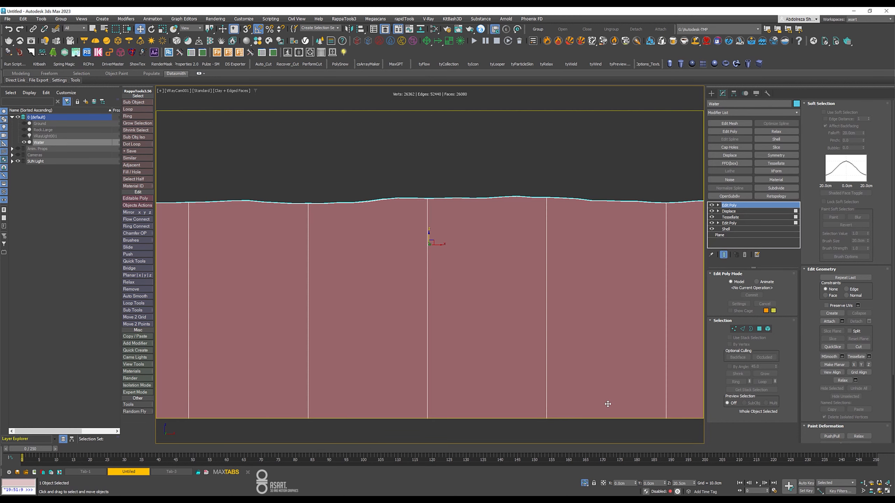
{"action": "left_click", "coordinate": [585, 483]}
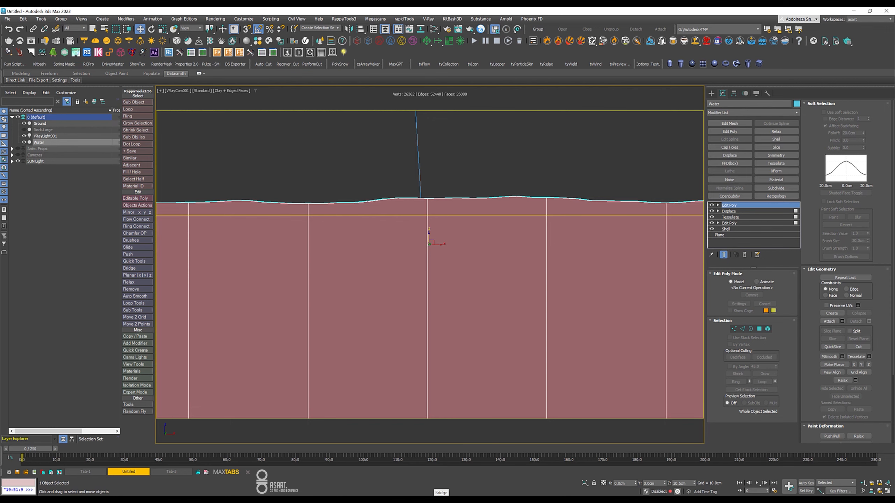
{"action": "left_click", "coordinate": [442, 497]}
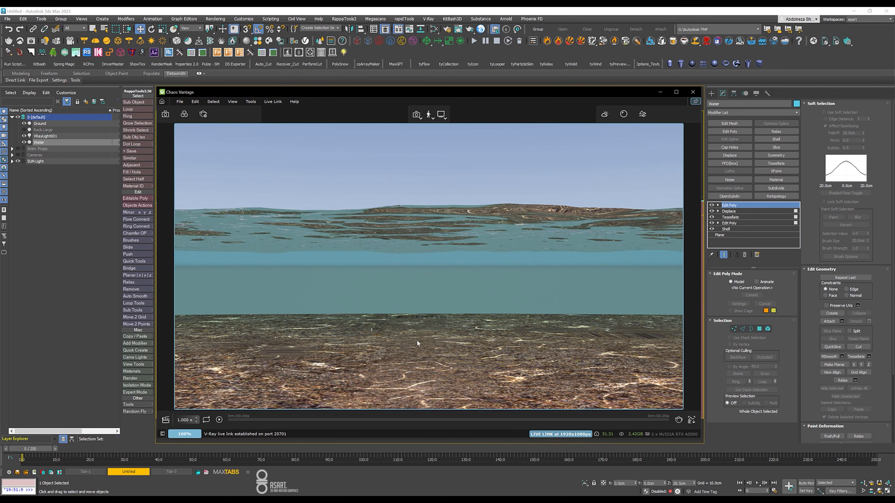
{"action": "left_click", "coordinate": [25, 130]}
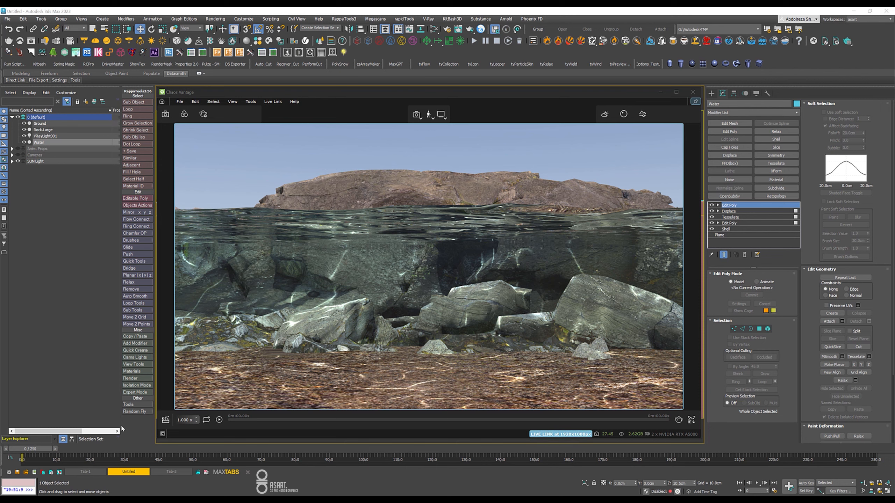
Step: Preview the animated water and caustics in Chaos Vantage up to frame 82, and minimize the preview
{"action": "left_click_drag", "start_coordinate": [43, 452], "coordinate": [312, 455]}
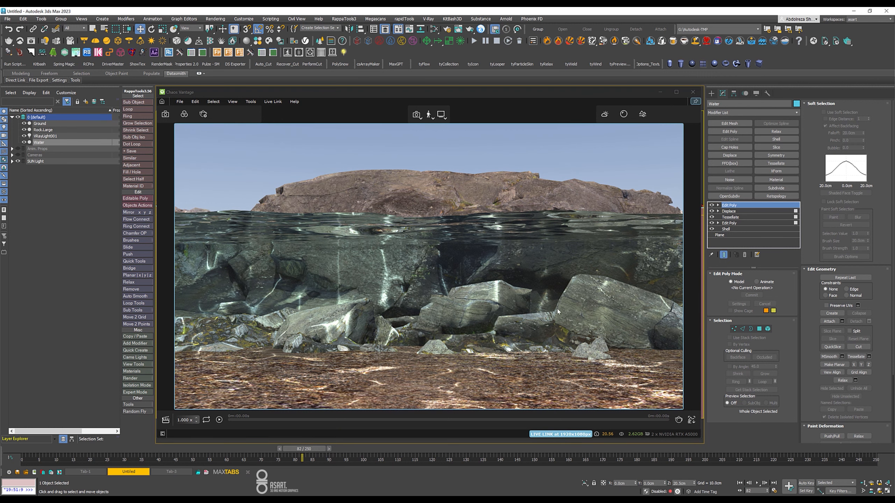
{"action": "left_click", "coordinate": [659, 92]}
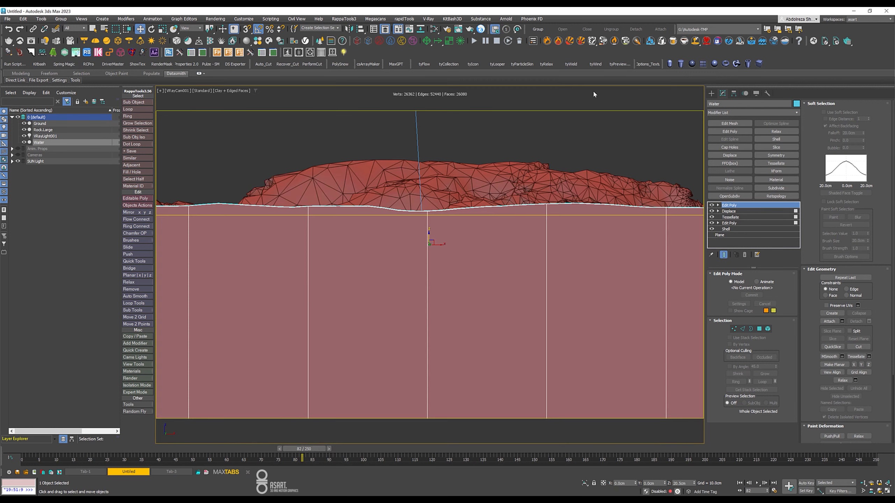
Step: Set the caustics VRayBitmap's tiling to 2.0 in both directions in the material editor, and close the editor
{"action": "left_click", "coordinate": [447, 29]}
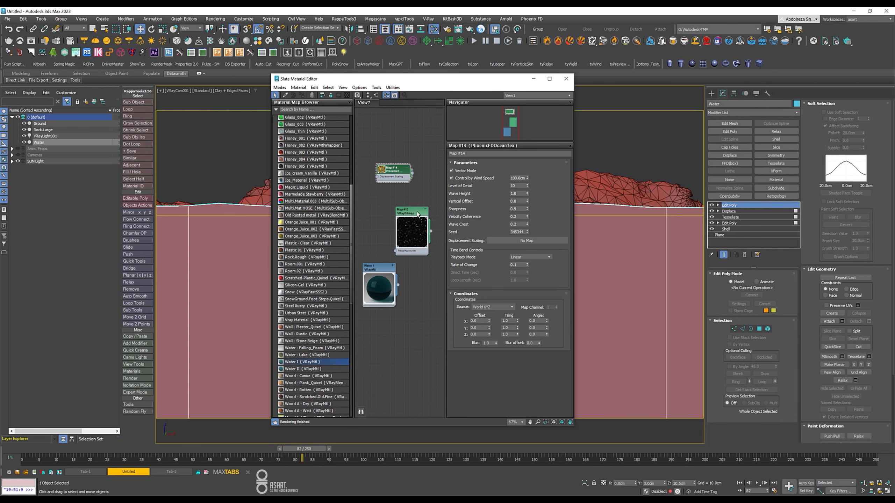
{"action": "double_click", "coordinate": [413, 217]}
{"action": "right_click", "coordinate": [396, 207]}
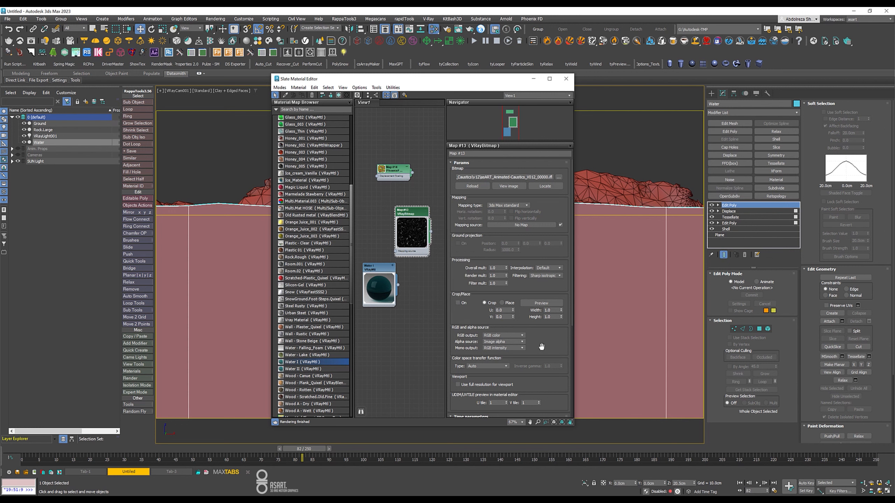
{"action": "left_click_drag", "start_coordinate": [545, 308], "coordinate": [523, 165]}
{"action": "double_click", "coordinate": [505, 342]}
{"action": "type", "text": "2"}
{"action": "key", "text": "Tab"}
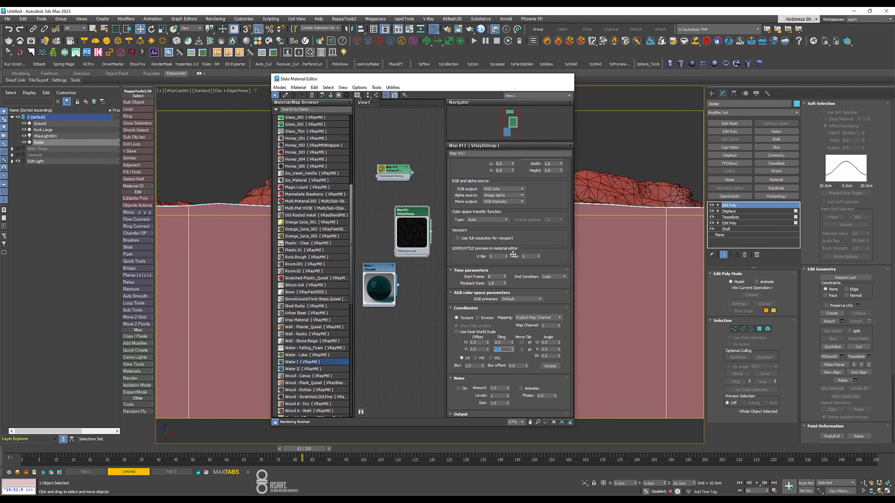
{"action": "left_click", "coordinate": [566, 79]}
Step: Check the caustics in Chaos Vantage at frame 71, set the V-Ray plane light's multiplier to 650, and minimize the preview
{"action": "left_click", "coordinate": [414, 496]}
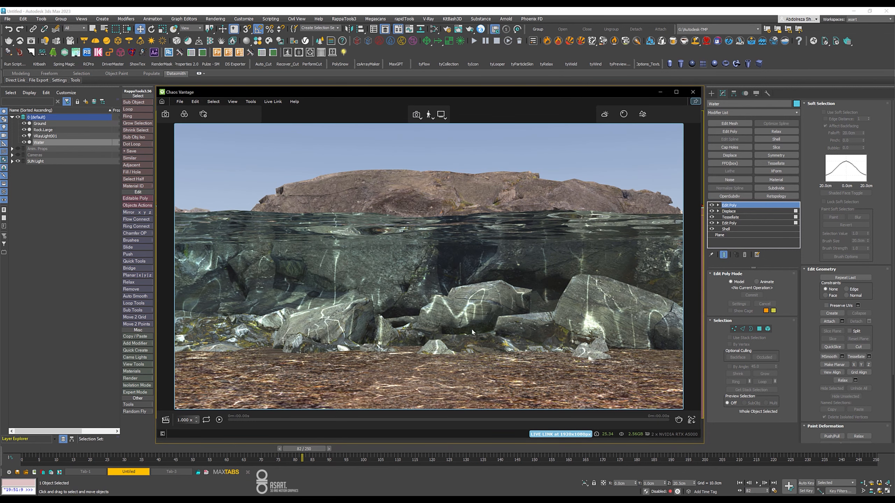
{"action": "left_click_drag", "start_coordinate": [302, 449], "coordinate": [272, 472]}
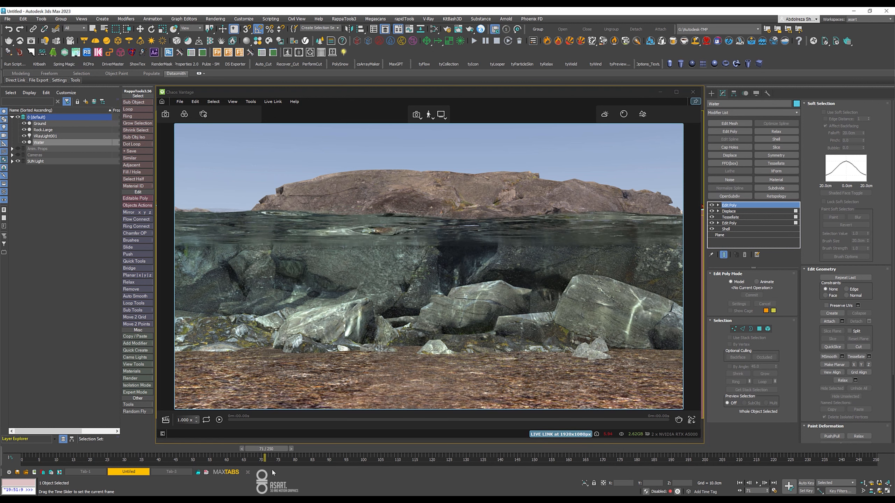
{"action": "left_click", "coordinate": [58, 137]}
{"action": "left_click_drag", "start_coordinate": [774, 327], "coordinate": [708, 331]}
{"action": "type", "text": "650"}
{"action": "key", "text": "Return"}
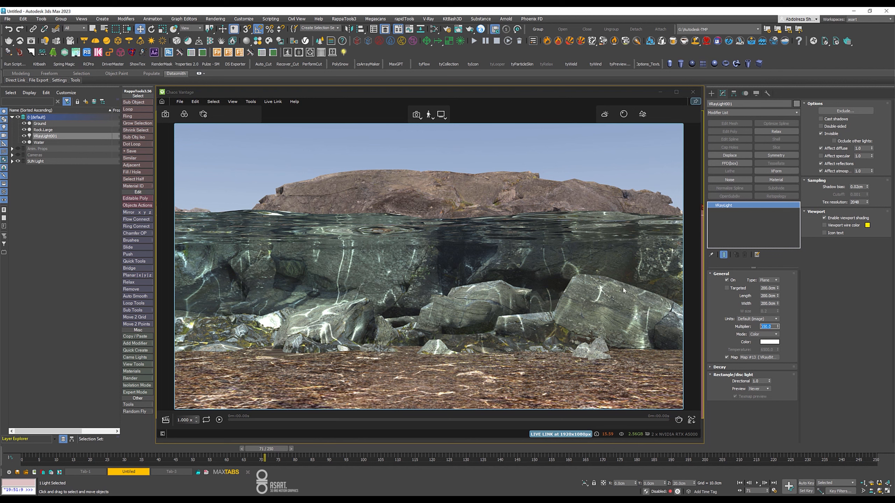
{"action": "left_click", "coordinate": [660, 91]}
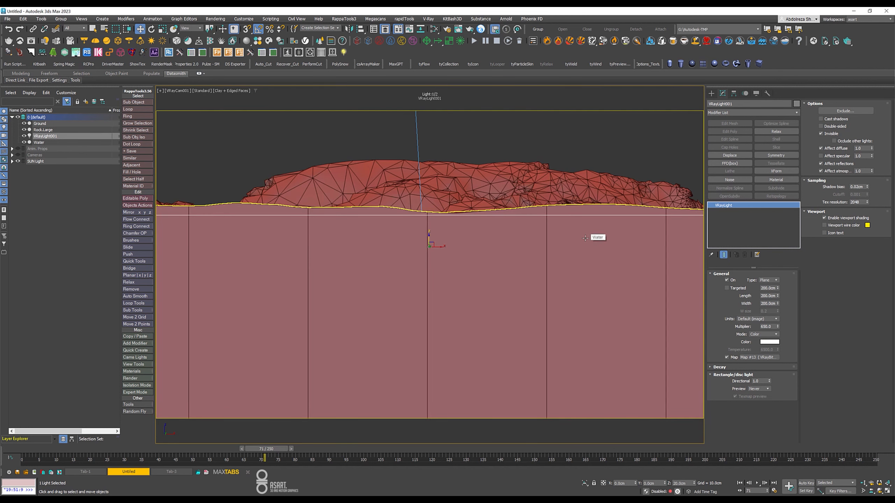
Step: Hide the Water object and set the Ground plane's length and width segments to 60 each
{"action": "left_click", "coordinate": [590, 238]}
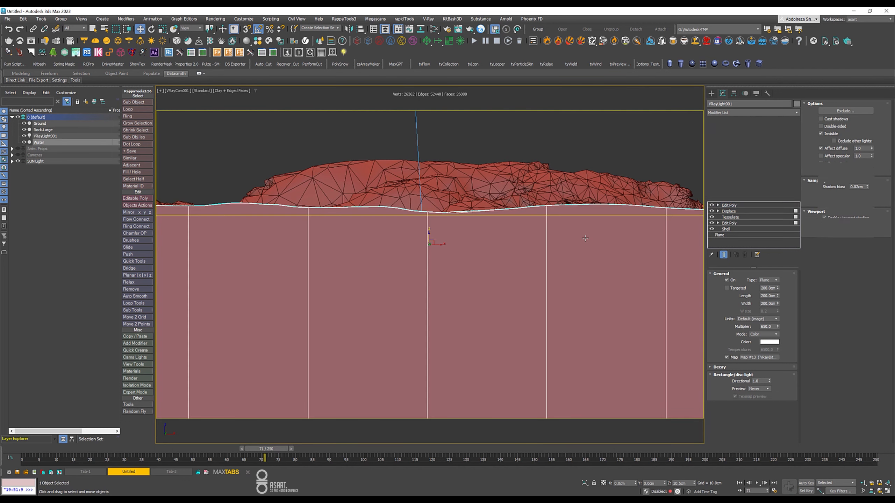
{"action": "left_click", "coordinate": [24, 142]}
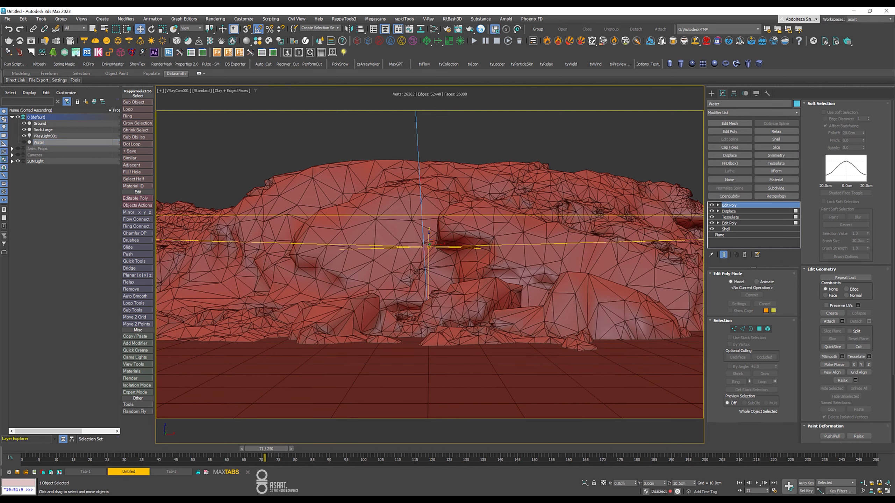
{"action": "left_click", "coordinate": [493, 390]}
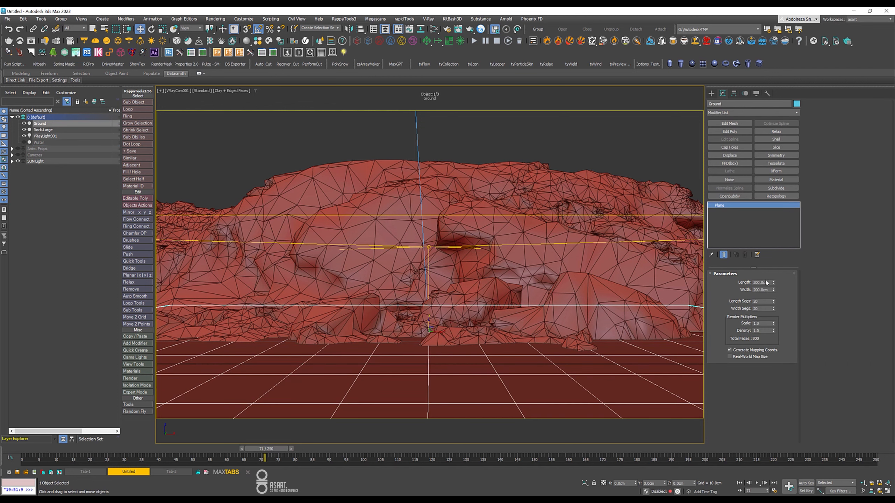
{"action": "left_click_drag", "start_coordinate": [768, 302], "coordinate": [710, 303]}
{"action": "type", "text": "60"}
{"action": "key", "text": "Tab"}
{"action": "type", "text": "60"}
{"action": "key", "text": "Return"}
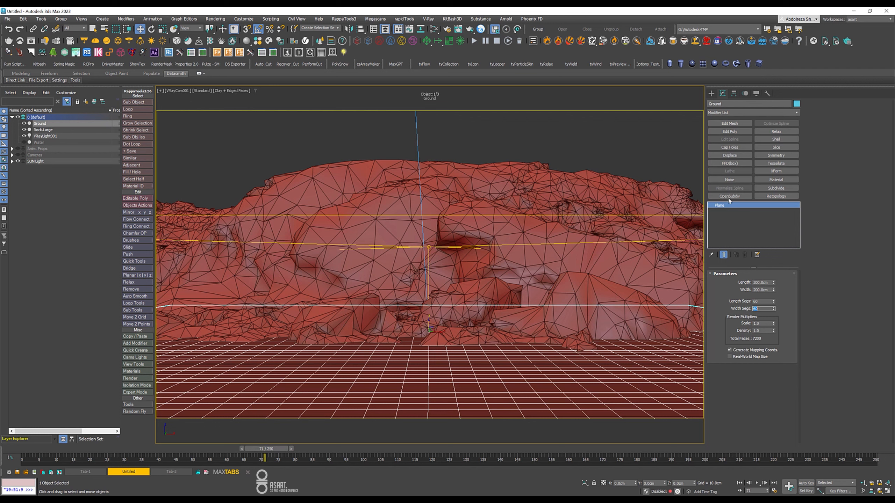
Step: Add a Noise modifier to Ground and set its noise scale to 50
{"action": "left_click", "coordinate": [750, 113]}
{"action": "key", "text": "n"}
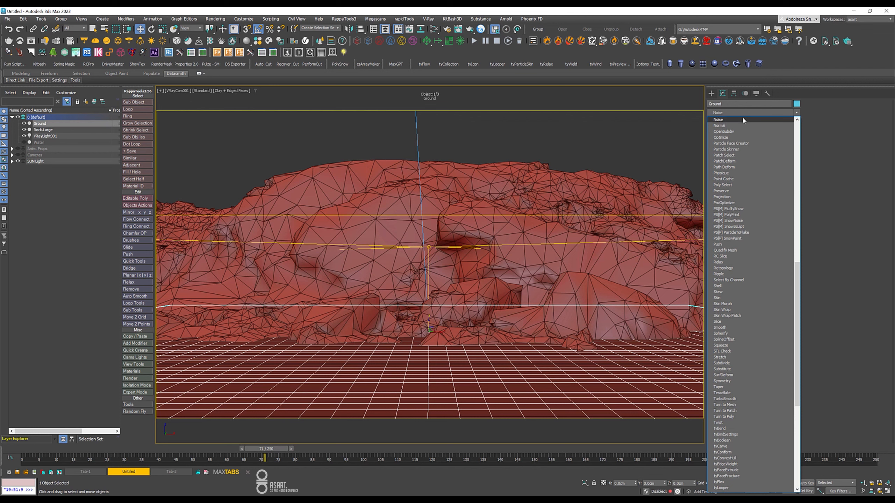
{"action": "left_click", "coordinate": [740, 120]}
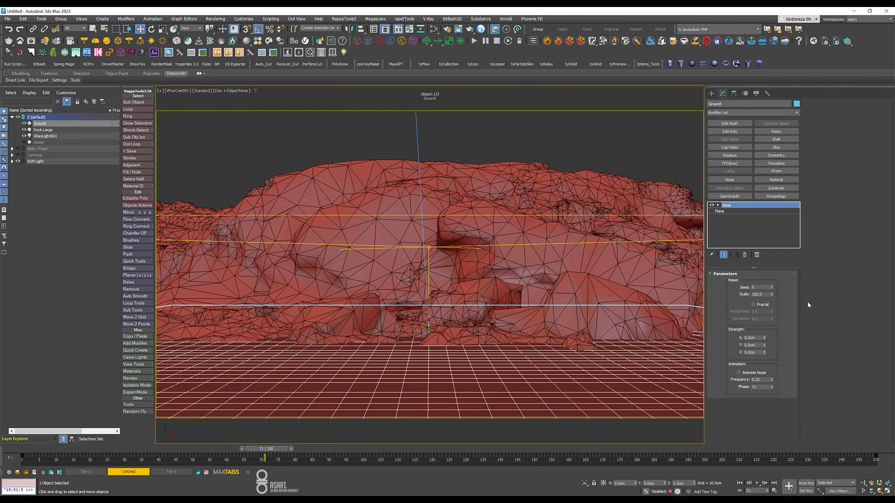
{"action": "double_click", "coordinate": [761, 294]}
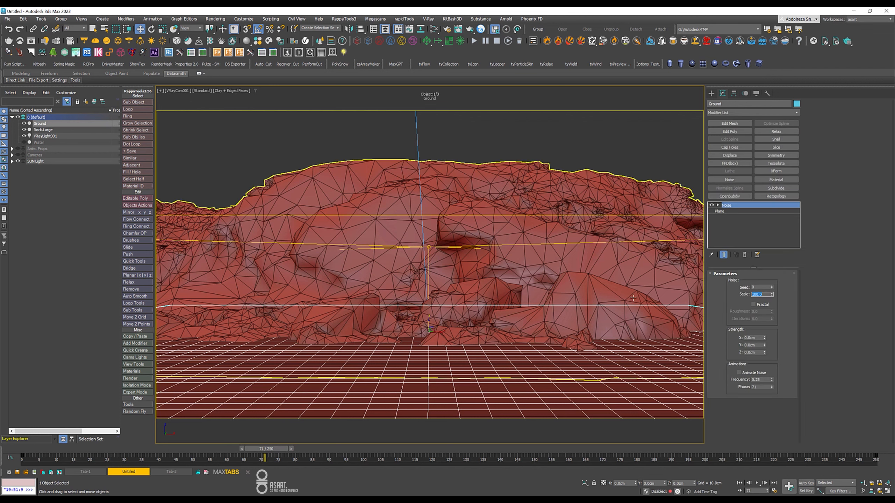
{"action": "type", "text": "50"}
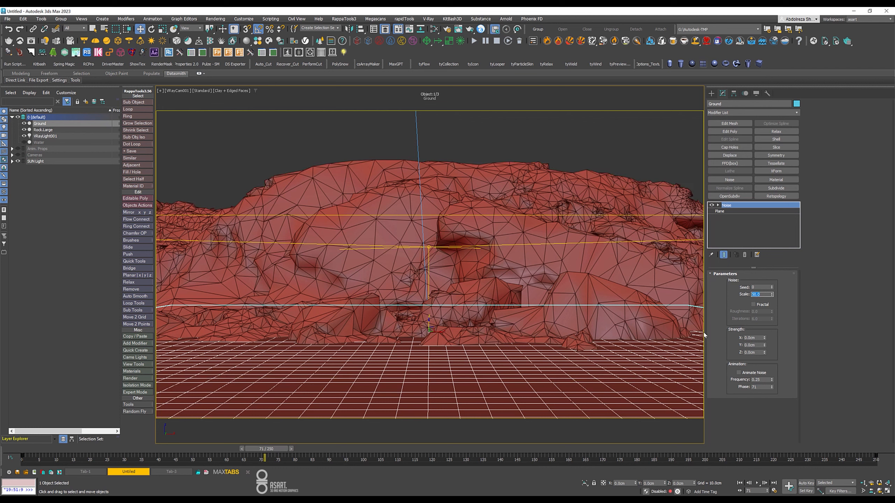
Step: Try Z strengths of 15 cm and 10 cm on the Ground's Noise modifier, and settle on 6 cm
{"action": "double_click", "coordinate": [754, 352]}
{"action": "key", "text": "Return"}
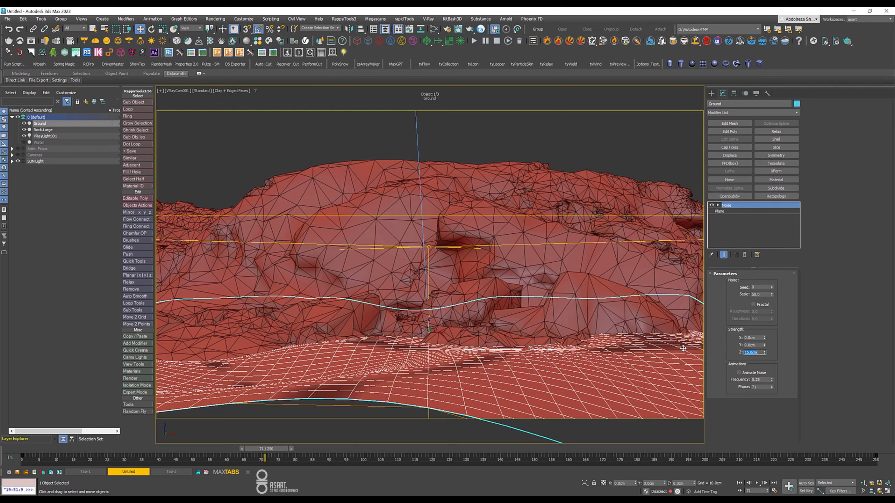
{"action": "type", "text": "10"}
{"action": "key", "text": "Return"}
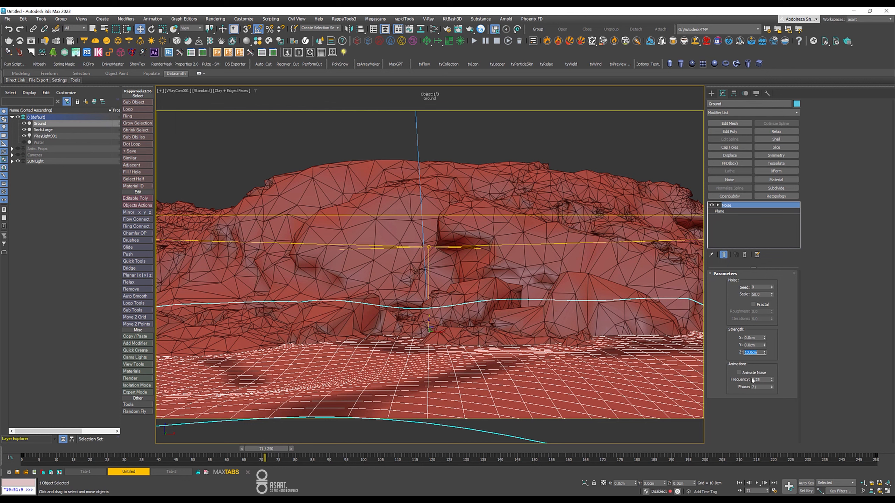
{"action": "type", "text": "6"}
{"action": "key", "text": "Return"}
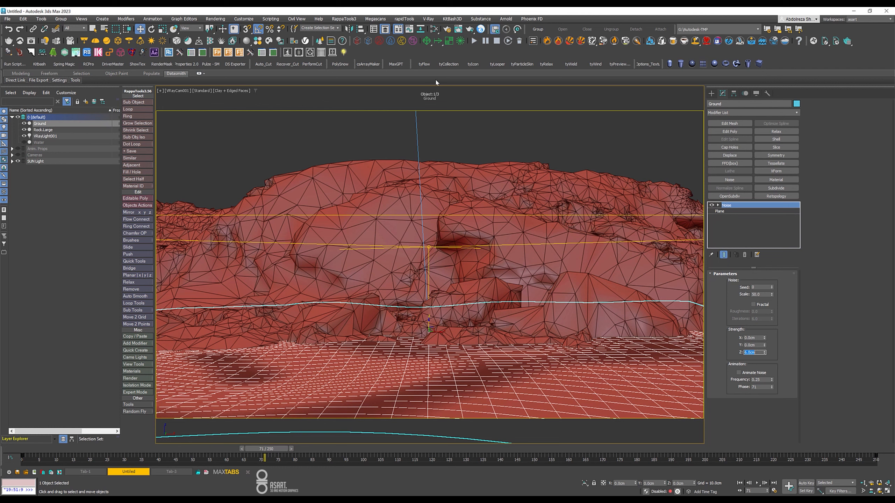
Step: Create a Forest Pro scatter with Ground as its scattering surface and open its modifier parameters
{"action": "left_click", "coordinate": [217, 52]}
{"action": "left_click", "coordinate": [531, 374]}
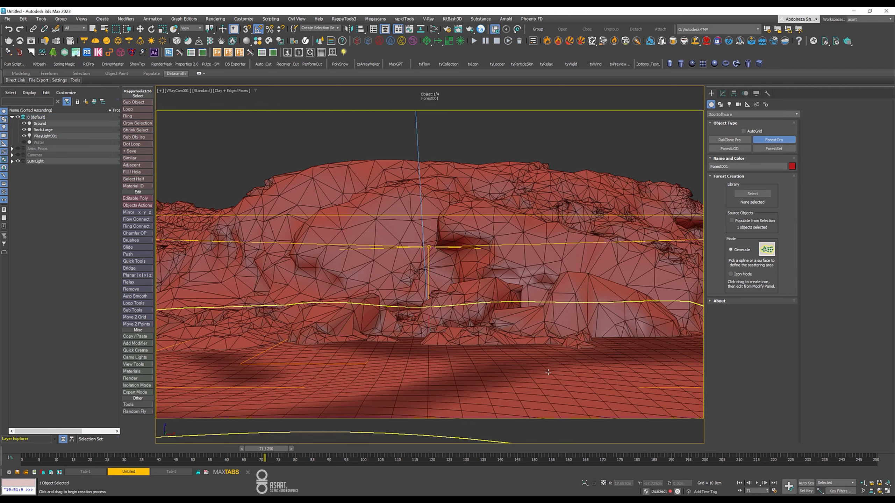
{"action": "left_click", "coordinate": [722, 94]}
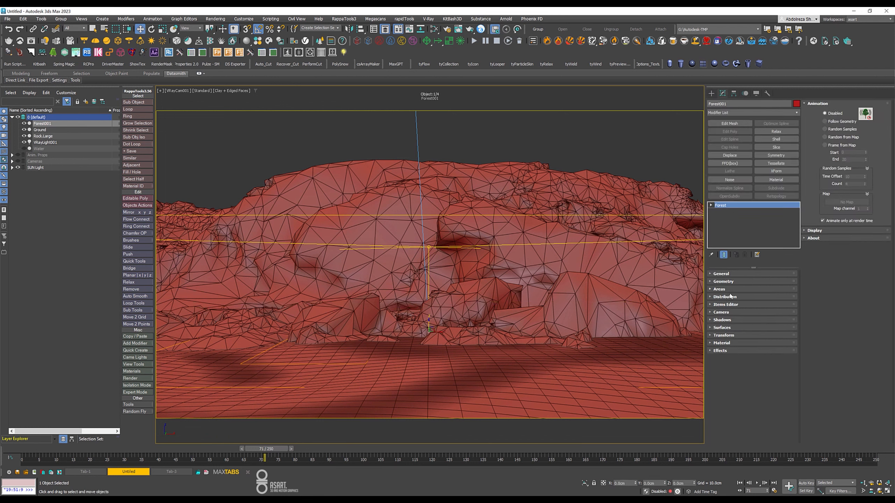
Step: Load the "20mm Basalt Gravel - Large Area" preset from the Gravel library into the Forest scatter's geometry
{"action": "left_click", "coordinate": [722, 281]}
{"action": "left_click", "coordinate": [855, 163]}
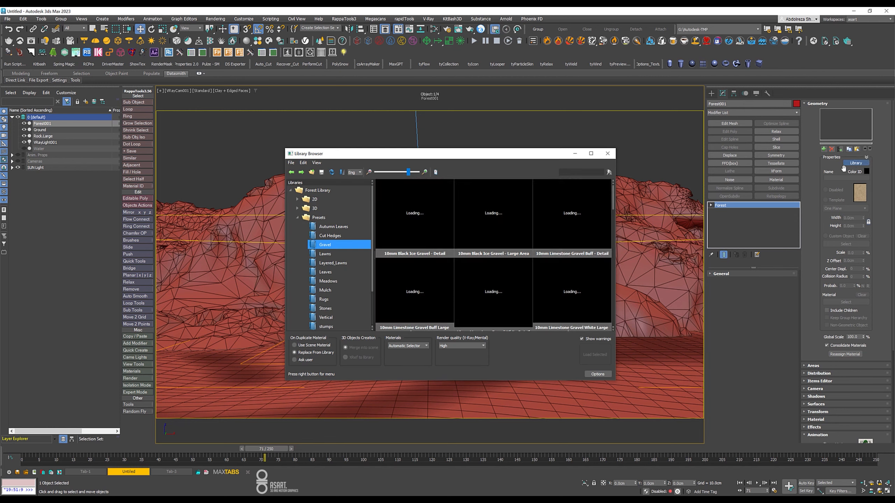
{"action": "scroll", "coordinate": [515, 295], "scroll_direction": "down", "scroll_amount": 3}
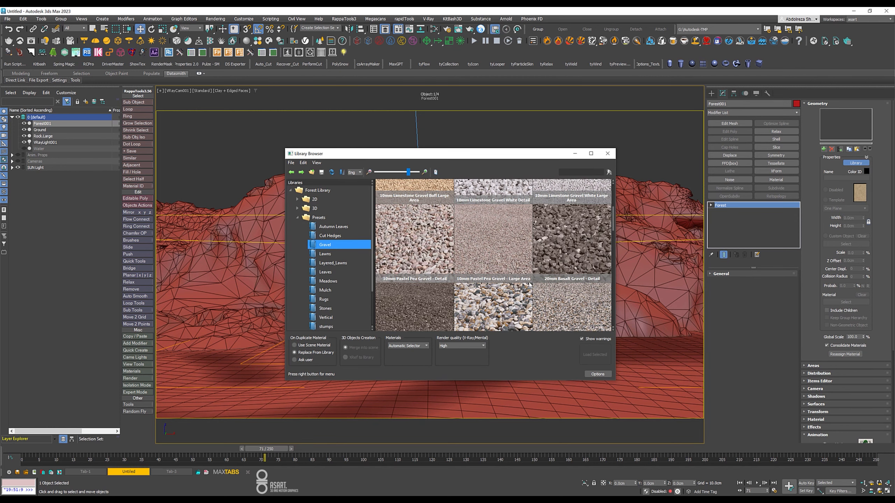
{"action": "scroll", "coordinate": [515, 286], "scroll_direction": "down", "scroll_amount": 2}
{"action": "left_click", "coordinate": [449, 290]}
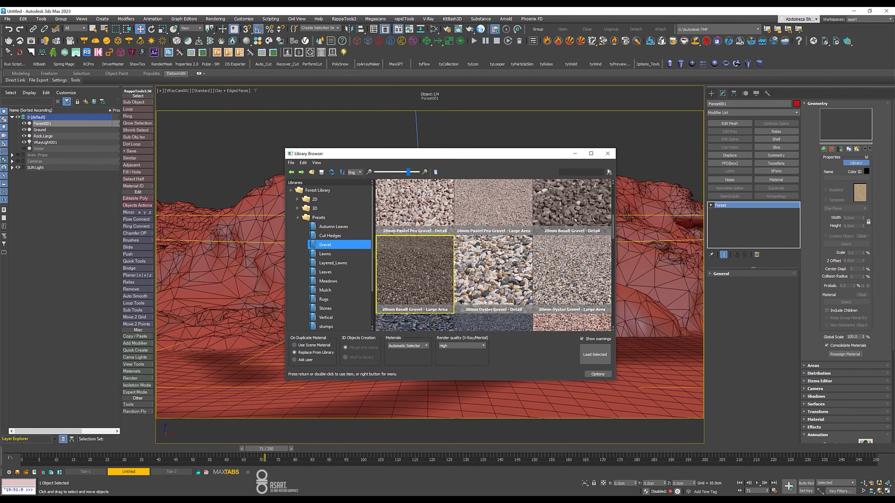
{"action": "left_click", "coordinate": [599, 353]}
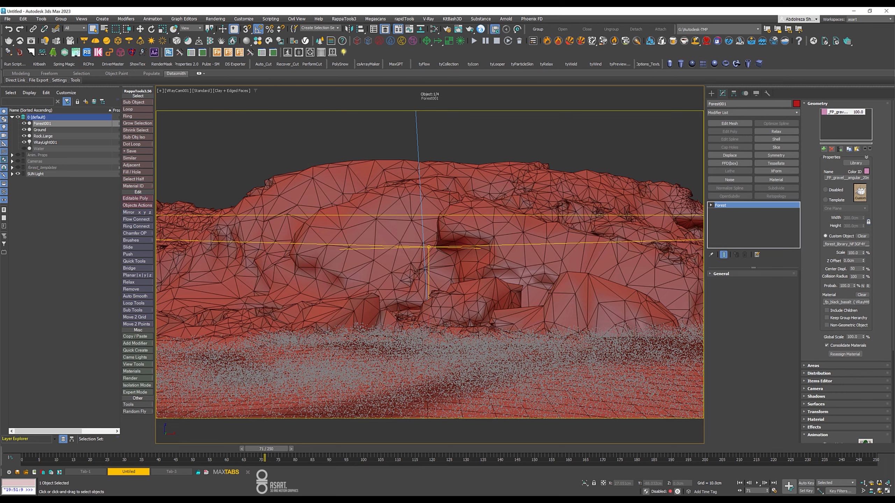
Step: With the Chaos Vantage preview open, reduce the gravel's global scale to about 26%
{"action": "left_click", "coordinate": [382, 500]}
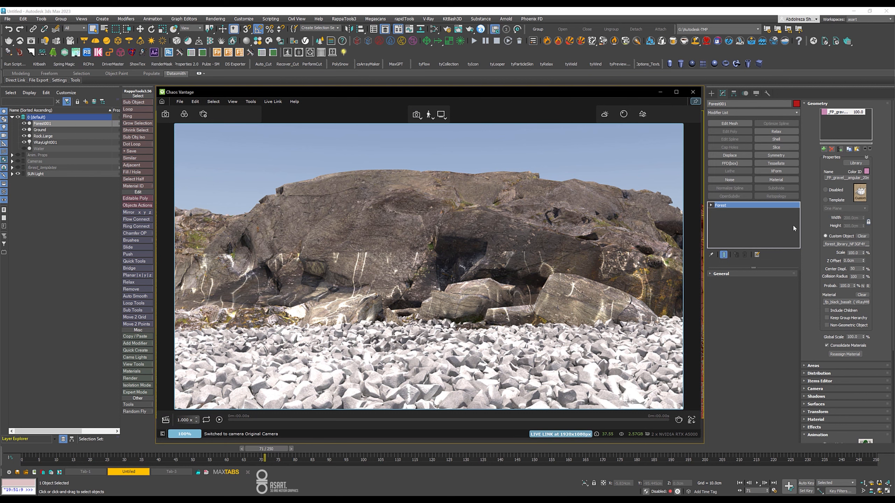
{"action": "left_click_drag", "start_coordinate": [864, 337], "coordinate": [863, 352]}
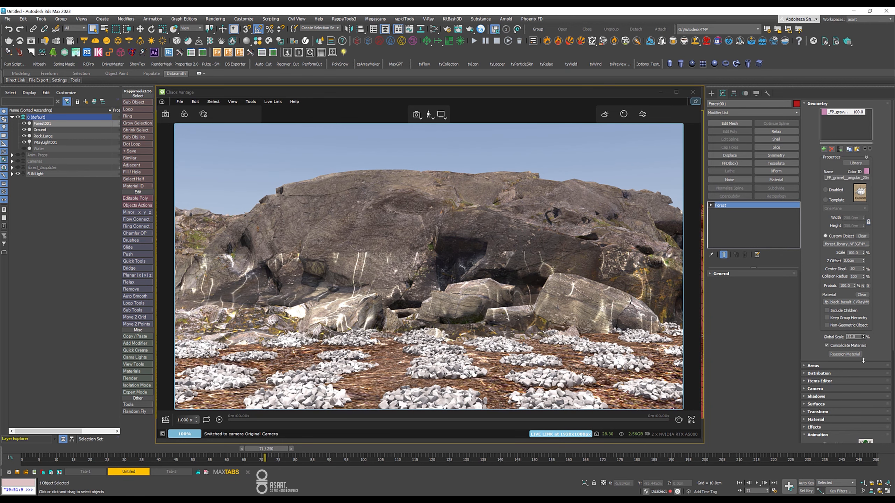
{"action": "left_click_drag", "start_coordinate": [863, 361], "coordinate": [863, 359]}
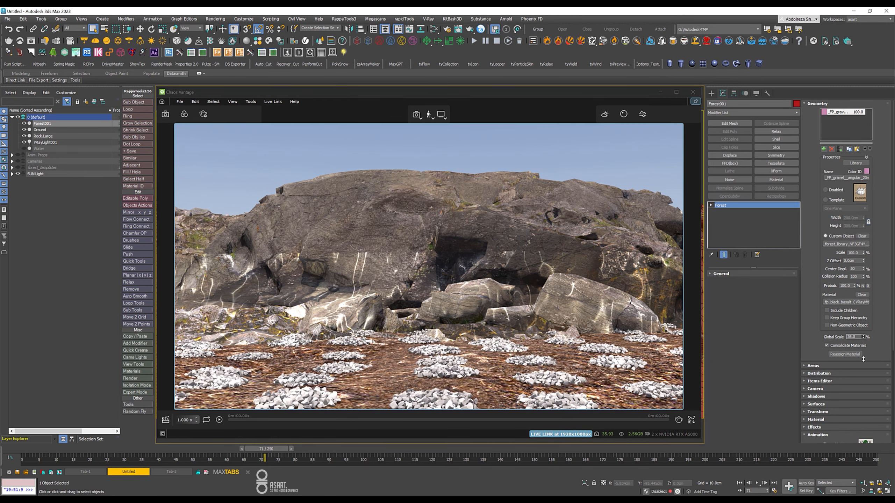
Step: Set the Forest scatter's distribution density units to 400 cm, and unhide the Water object
{"action": "left_click", "coordinate": [811, 104]}
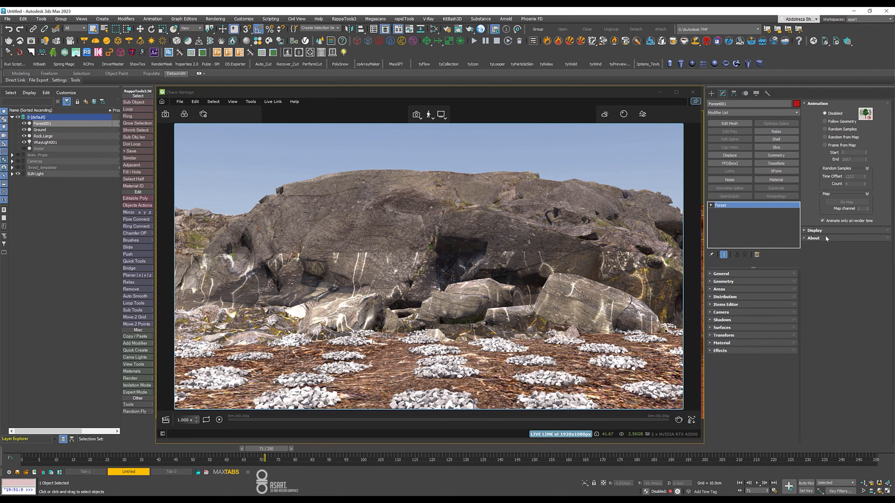
{"action": "left_click", "coordinate": [724, 297]}
{"action": "left_click_drag", "start_coordinate": [868, 235], "coordinate": [868, 258]}
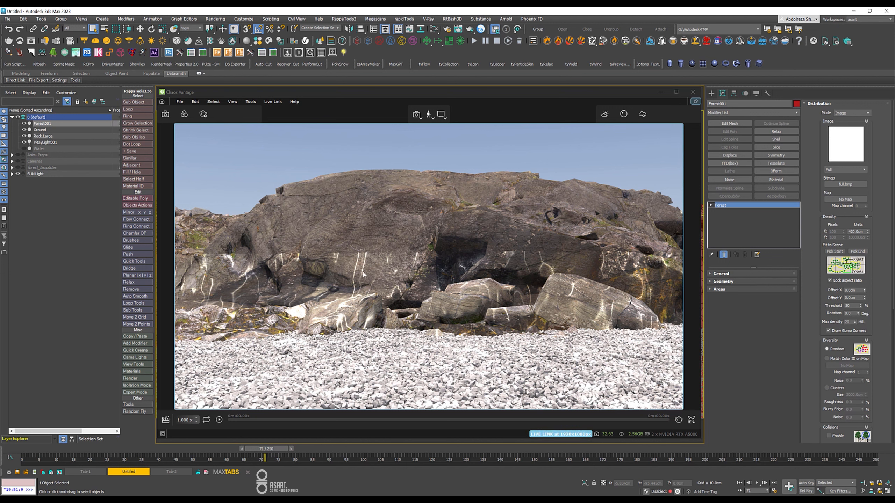
{"action": "left_click", "coordinate": [24, 148]}
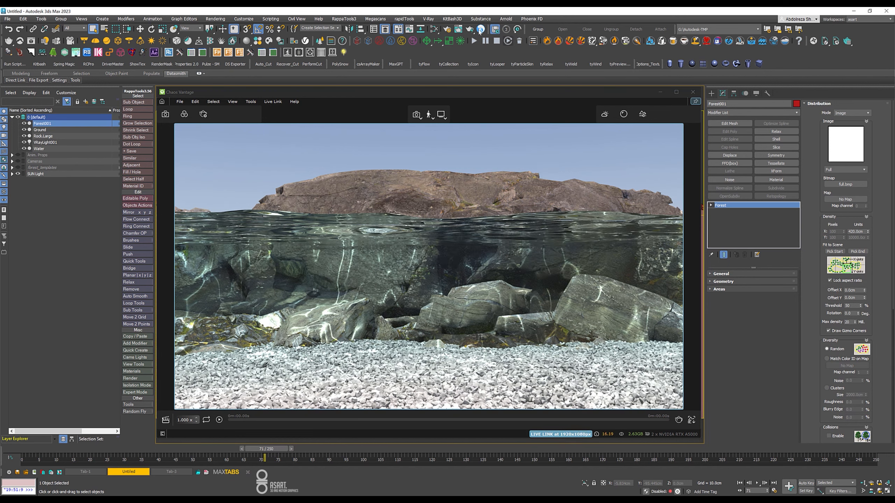
Step: Set the Water I material's fog depth to 20 cm, and move the material editor aside from the viewport
{"action": "left_click", "coordinate": [434, 29]}
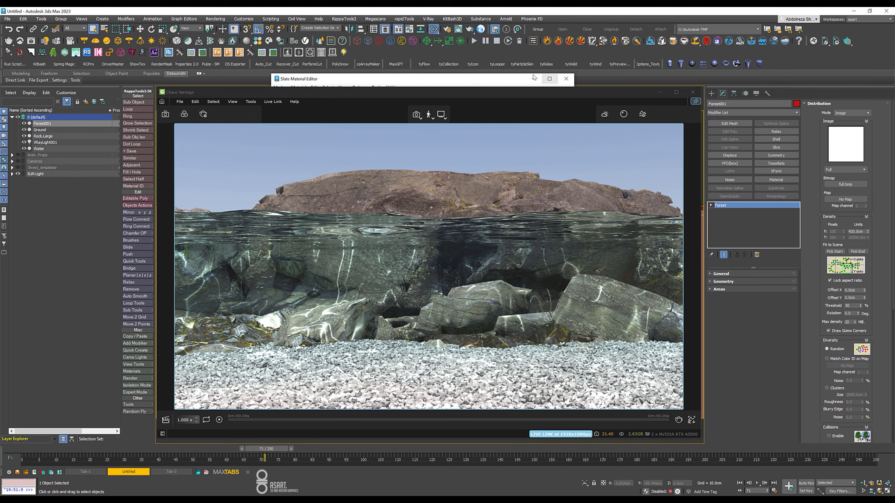
{"action": "left_click", "coordinate": [488, 79]}
{"action": "left_click_drag", "start_coordinate": [469, 86], "coordinate": [535, 85]}
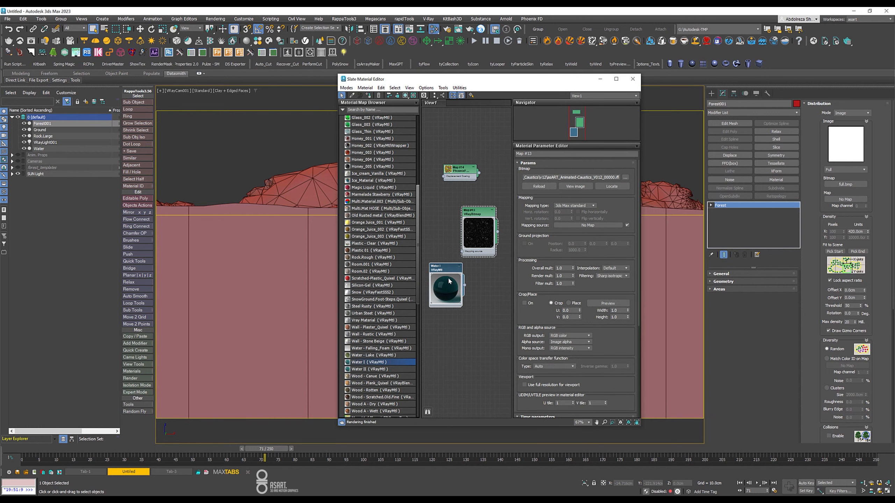
{"action": "double_click", "coordinate": [448, 287]}
{"action": "double_click", "coordinate": [555, 279]}
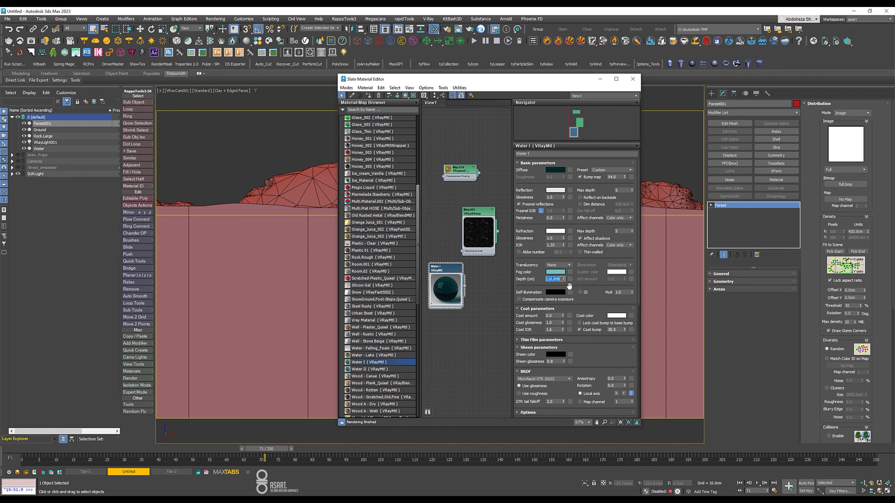
{"action": "type", "text": "20"}
{"action": "key", "text": "Return"}
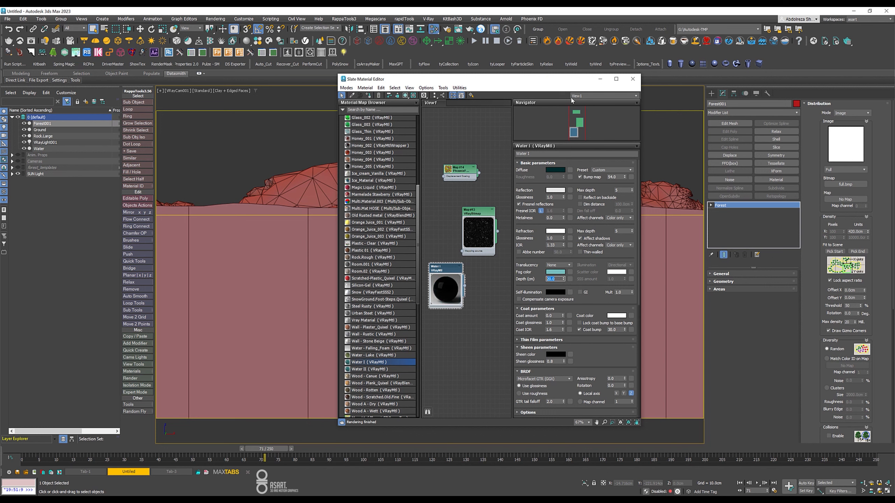
{"action": "left_click_drag", "start_coordinate": [469, 83], "coordinate": [720, 35]}
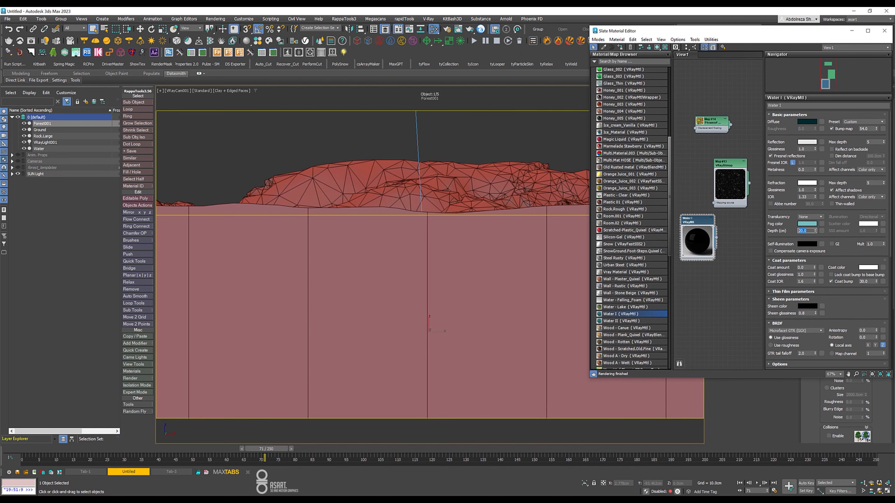
Step: Bring up the Chaos Vantage live preview and keep it on top while the material editor stays accessible
{"action": "key", "text": "alt+Tab"}
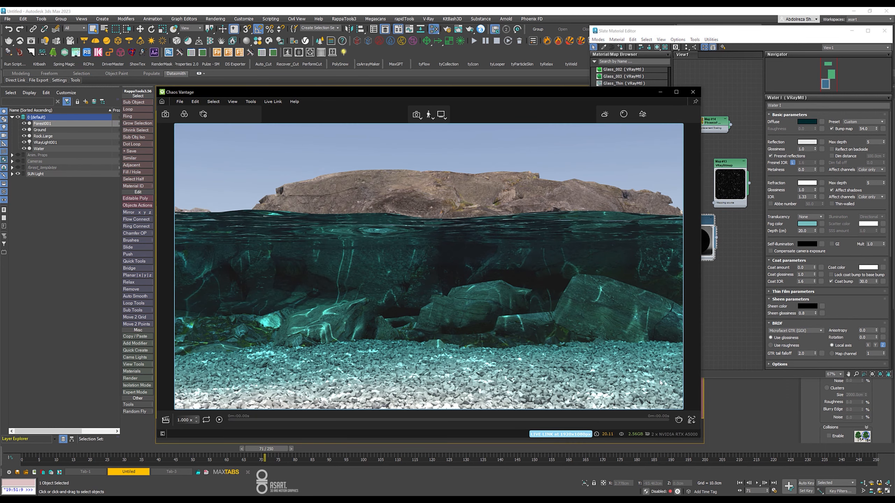
{"action": "left_click", "coordinate": [805, 230]}
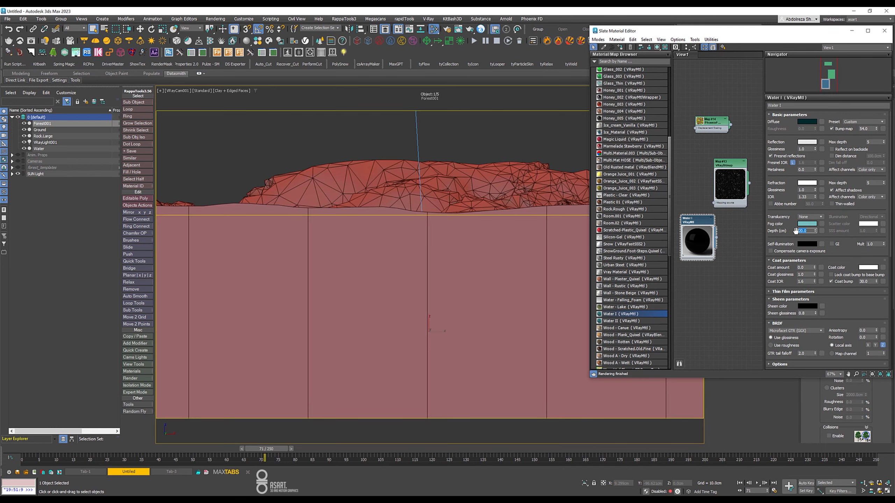
{"action": "key", "text": "alt+Tab"}
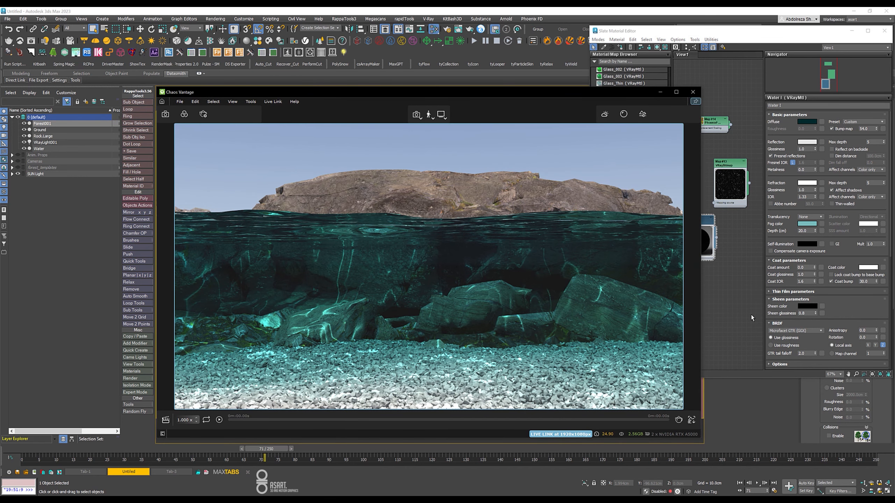
Step: Try several fog depth values on the Water I material against the live preview, ending with 30 cm
{"action": "left_click", "coordinate": [808, 231]}
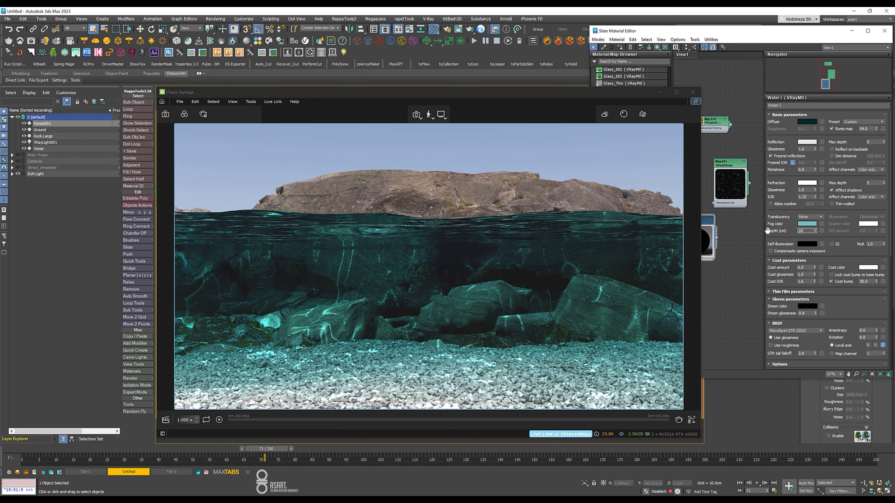
{"action": "type", "text": "10"}
{"action": "key", "text": "Return"}
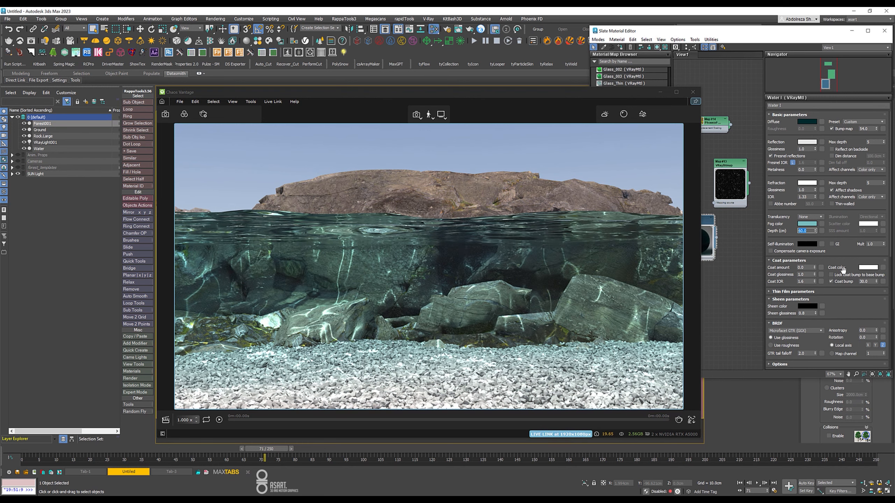
{"action": "type", "text": "50"}
{"action": "key", "text": "Return"}
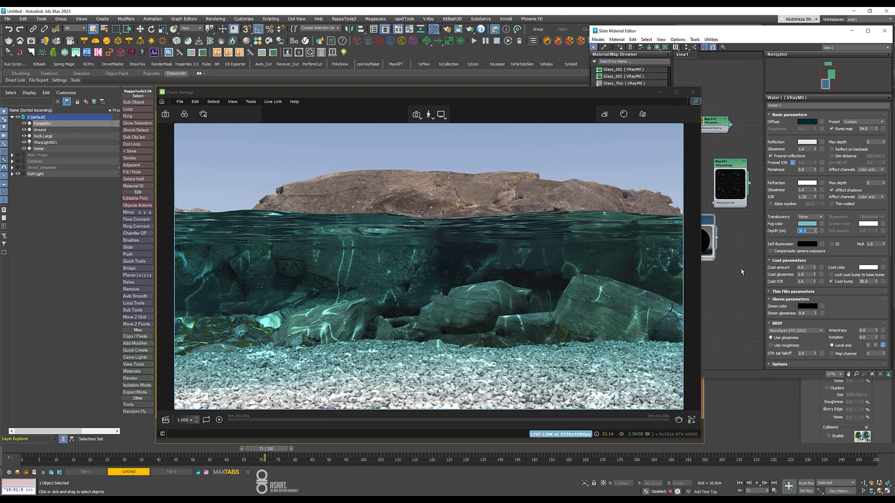
Step: Change the Water I material's fog color to a muted green of about red 161, green 190, blue 132
{"action": "left_click", "coordinate": [807, 223]}
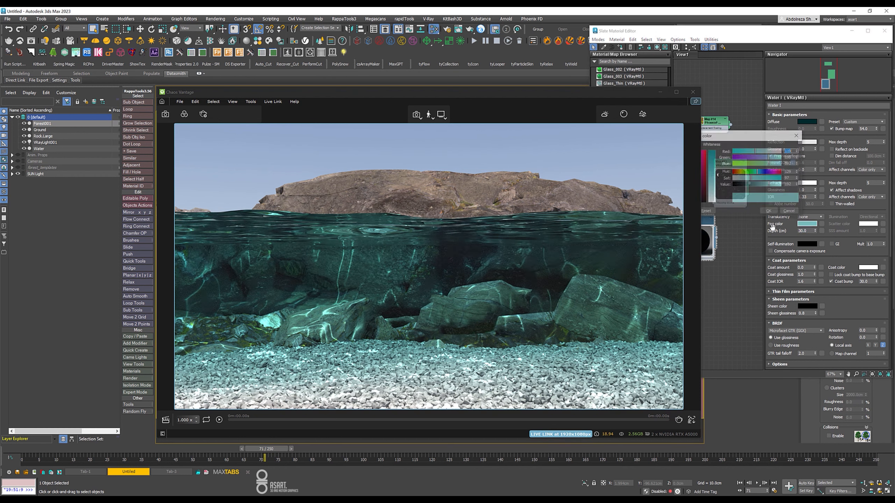
{"action": "left_click", "coordinate": [759, 164]}
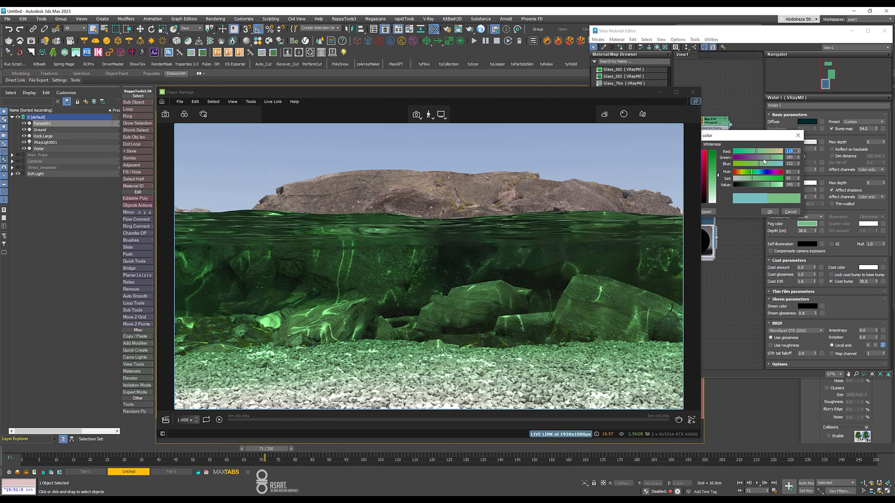
{"action": "left_click", "coordinate": [763, 152]}
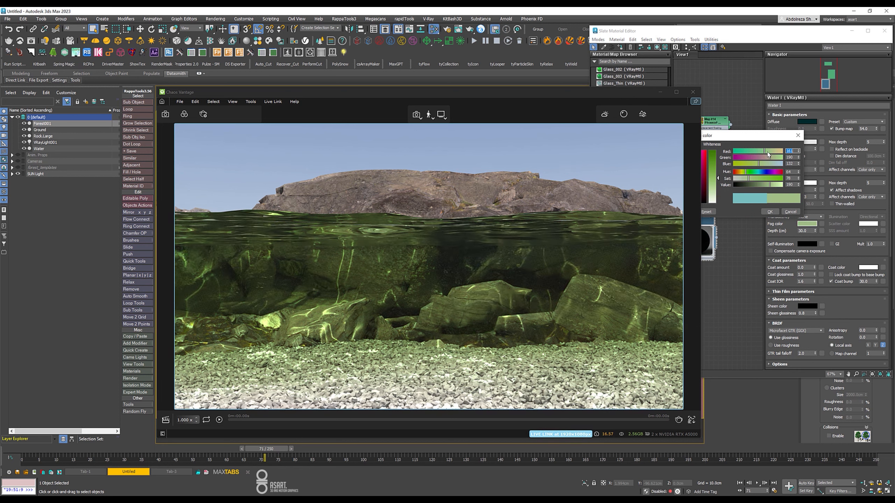
{"action": "left_click", "coordinate": [770, 212]}
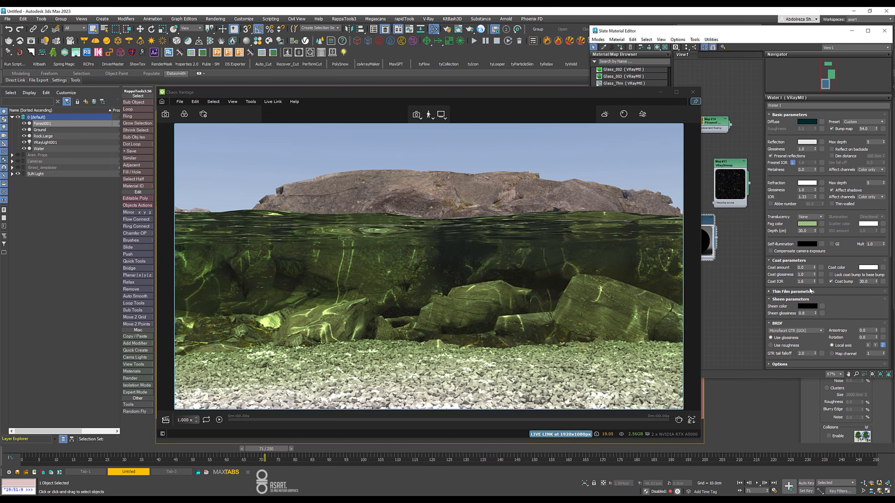
Step: Set the Water I material's fog depth to 25 cm
{"action": "double_click", "coordinate": [807, 231]}
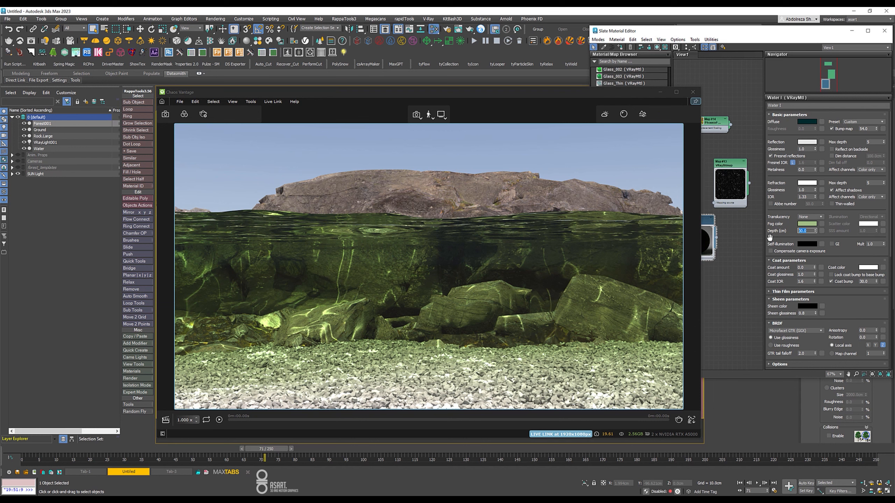
{"action": "type", "text": "25"}
{"action": "key", "text": "Return"}
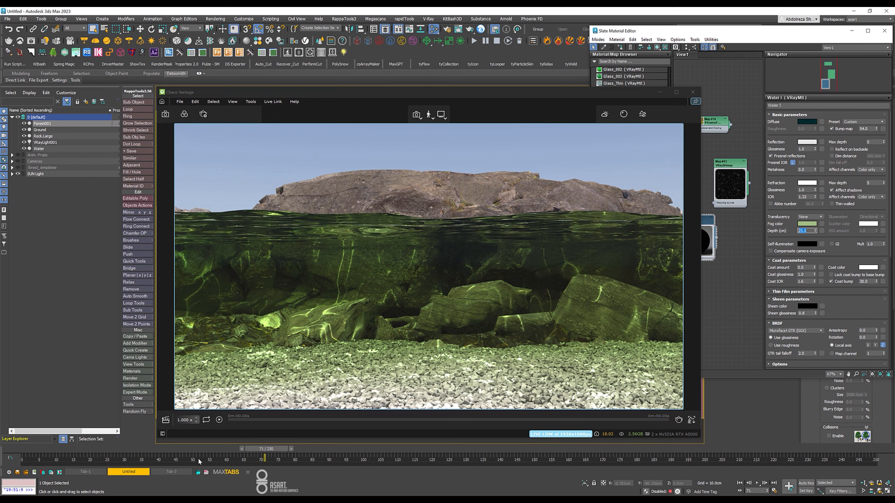
Step: Scrub the animation to frame 113 to check the water, then minimize the Vantage preview and close the material editor
{"action": "left_click_drag", "start_coordinate": [265, 452], "coordinate": [433, 451]}
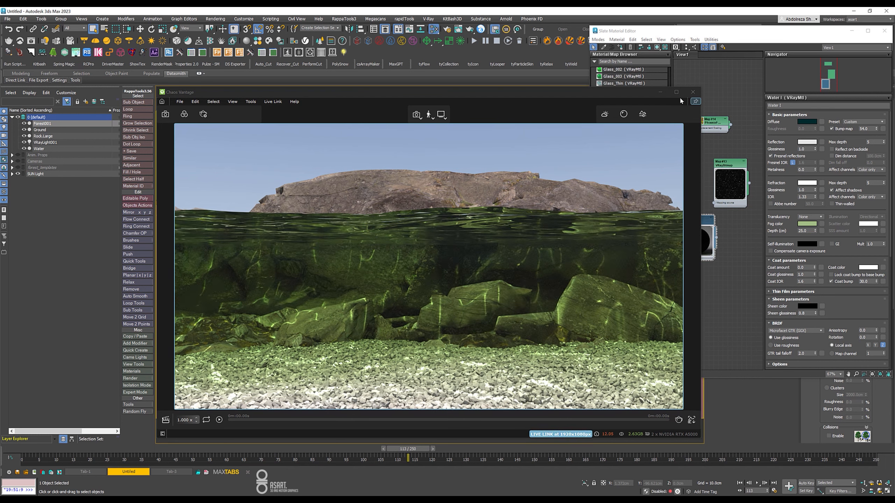
{"action": "left_click", "coordinate": [660, 92]}
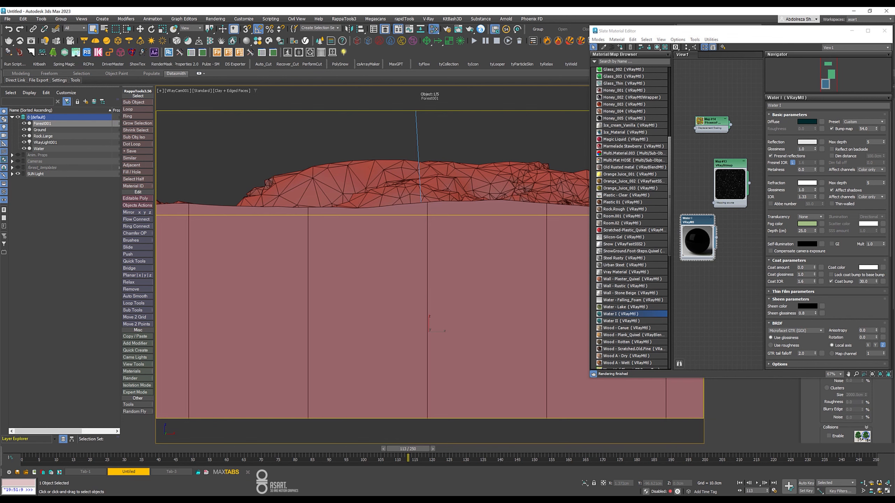
{"action": "left_click", "coordinate": [884, 30]}
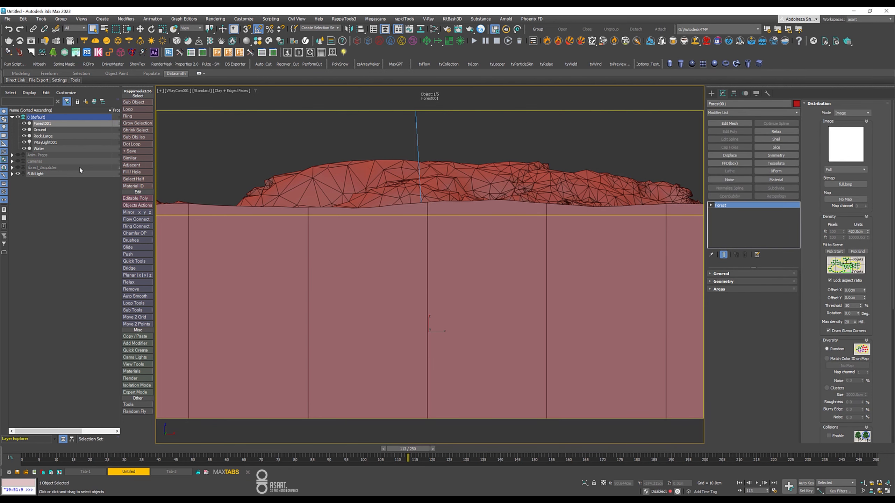
Step: Hide the Water object, unhide and expand the Anim. Props layer, and hide its Fish object
{"action": "left_click", "coordinate": [40, 151]}
{"action": "left_click", "coordinate": [24, 148]}
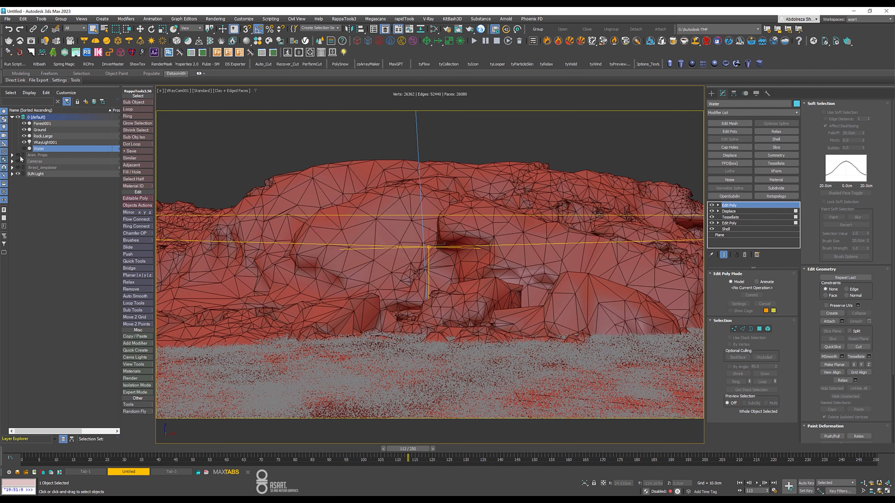
{"action": "left_click", "coordinate": [18, 155]}
{"action": "left_click", "coordinate": [12, 155]}
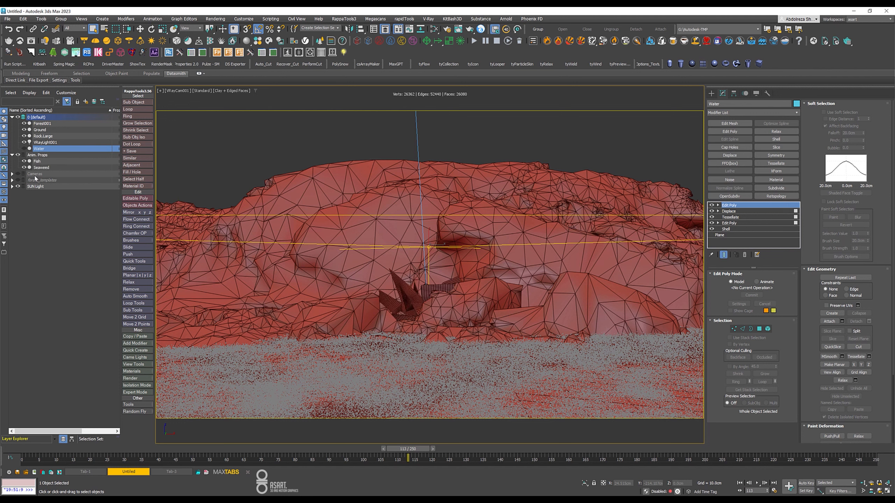
{"action": "left_click", "coordinate": [24, 161]}
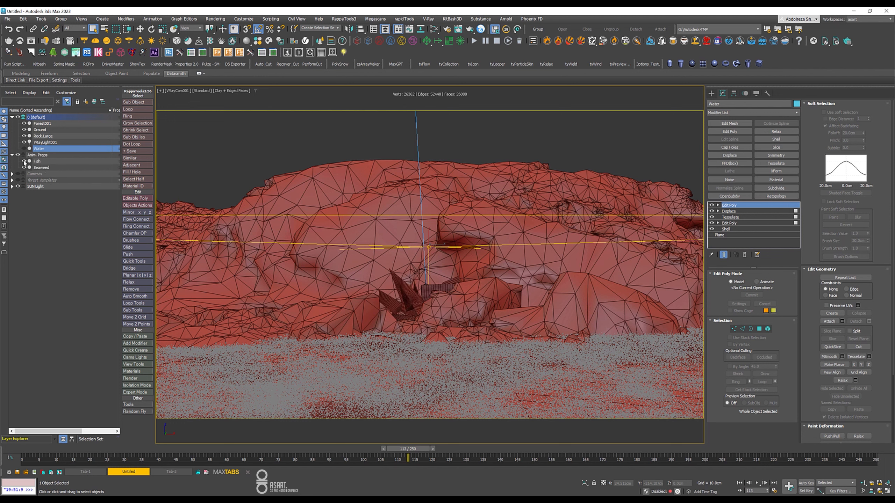
Step: Isolate the Seaweed object and unhide the Ground beneath it
{"action": "left_click", "coordinate": [41, 167]}
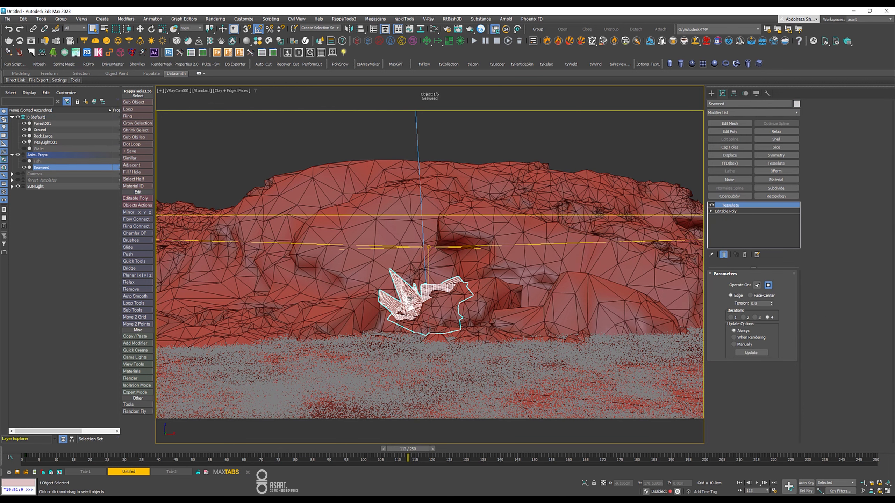
{"action": "key", "text": "alt+q"}
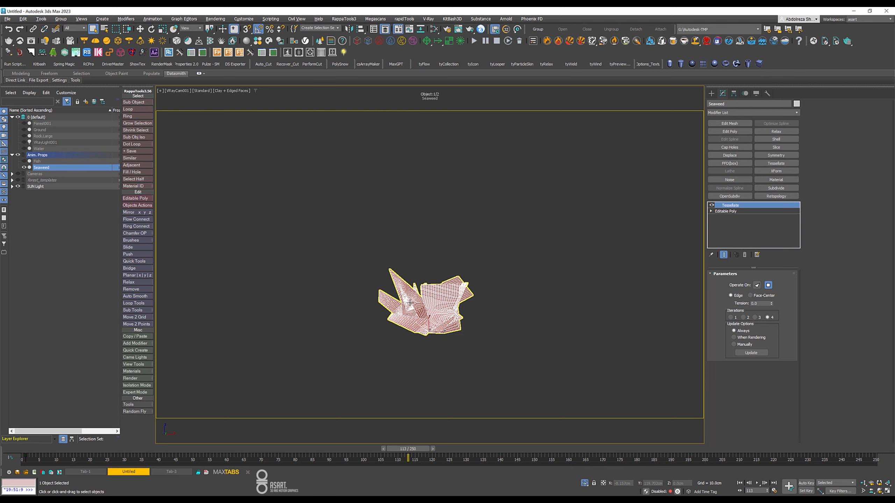
{"action": "left_click", "coordinate": [59, 212]}
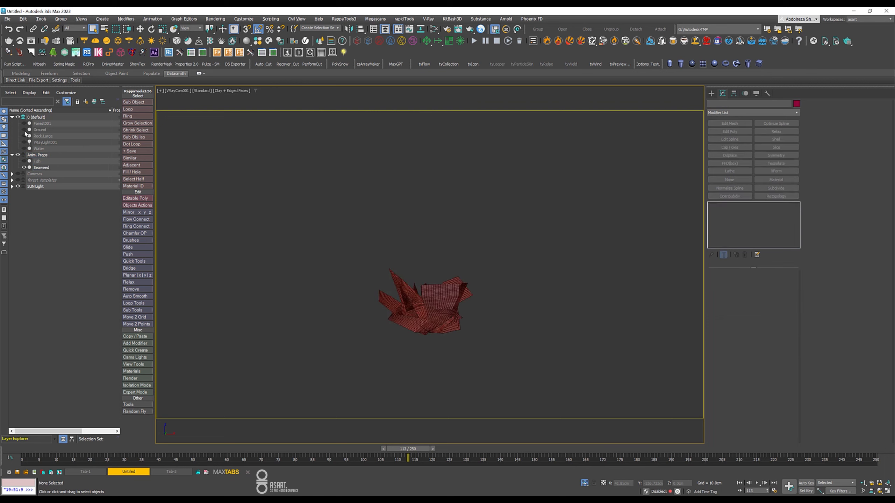
{"action": "left_click", "coordinate": [25, 130]}
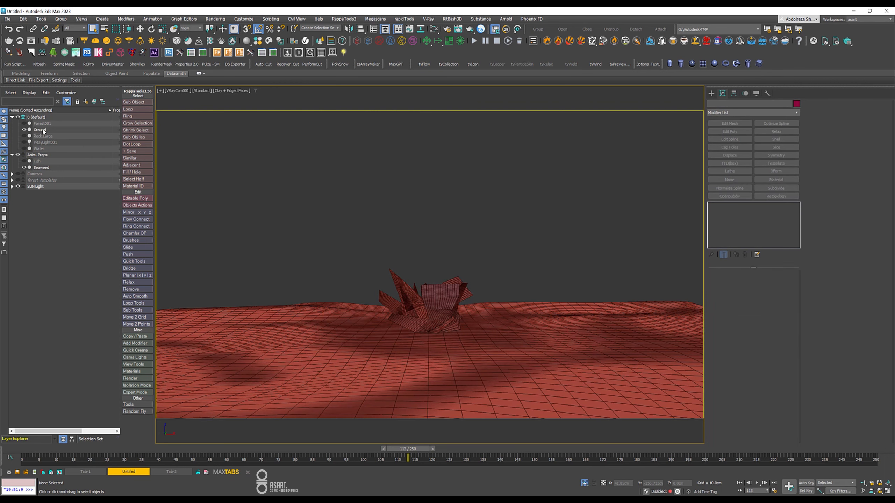
Step: Compare the Seaweed mesh with its Tessellate modifier switched off and back on
{"action": "left_click", "coordinate": [440, 294]}
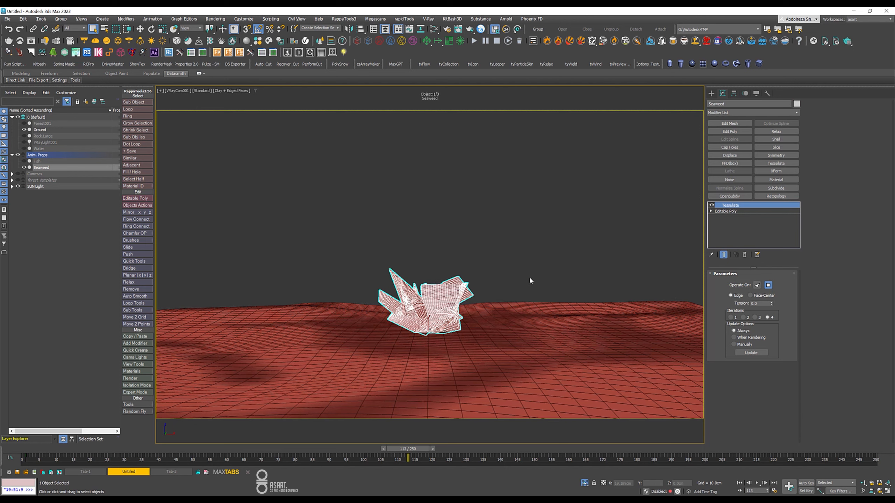
{"action": "left_click", "coordinate": [712, 206]}
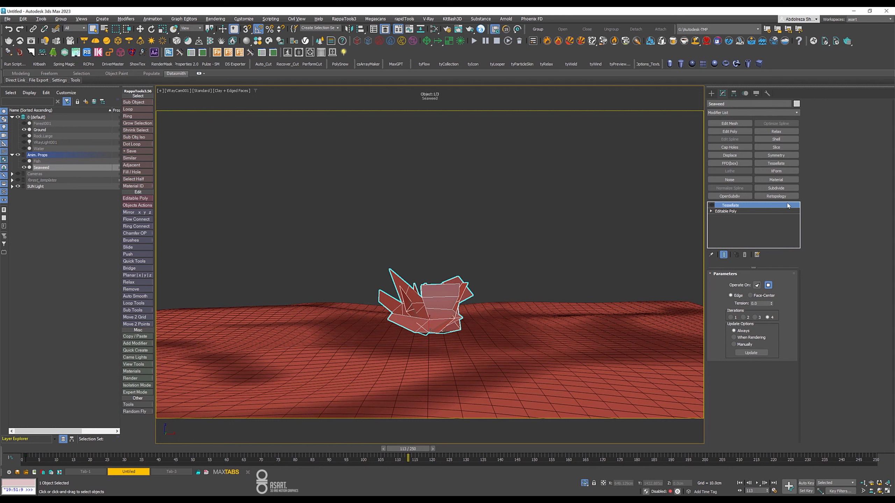
{"action": "left_click", "coordinate": [711, 206]}
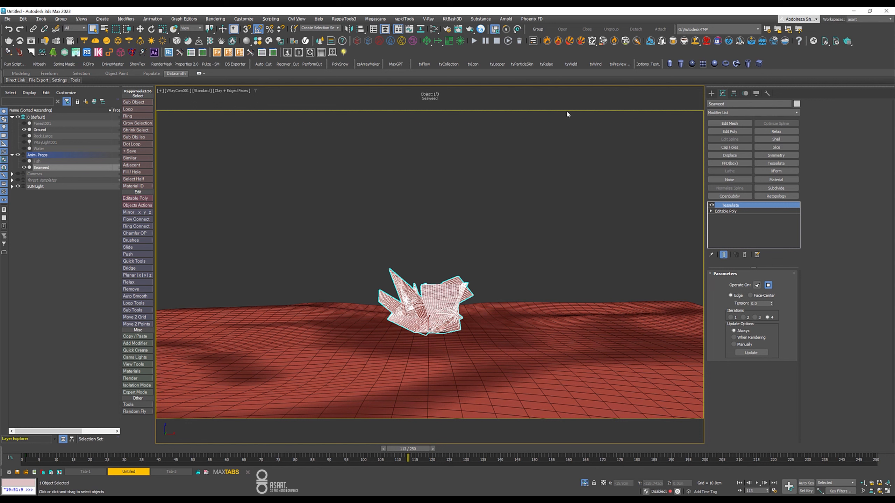
Step: Create a tyFlow object on the ground near the seaweed and move it to the world origin
{"action": "left_click", "coordinate": [424, 64]}
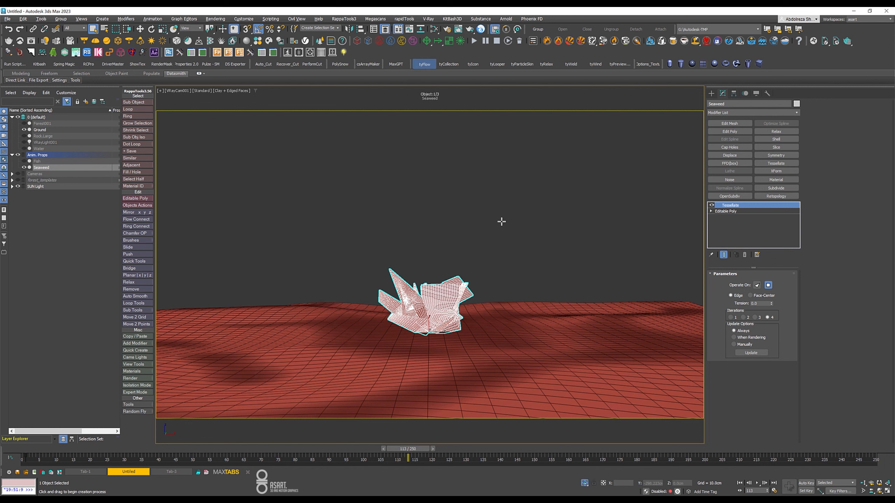
{"action": "left_click_drag", "start_coordinate": [477, 371], "coordinate": [481, 366]}
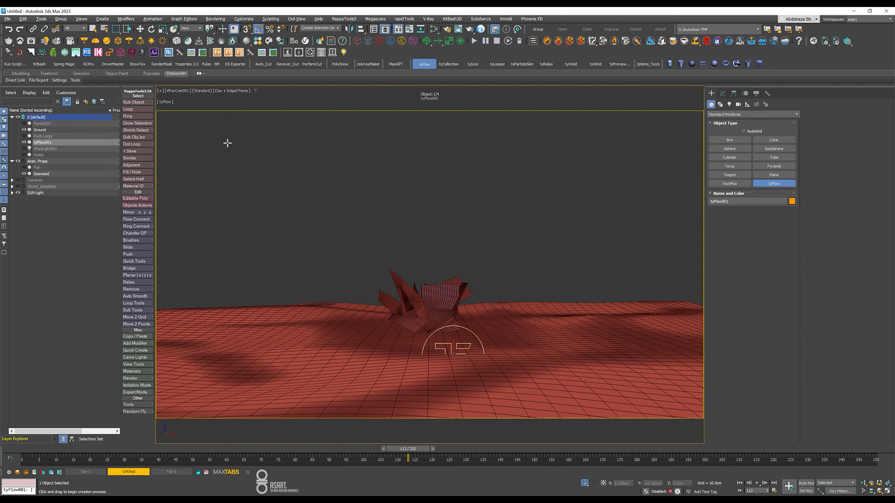
{"action": "left_click", "coordinate": [140, 29]}
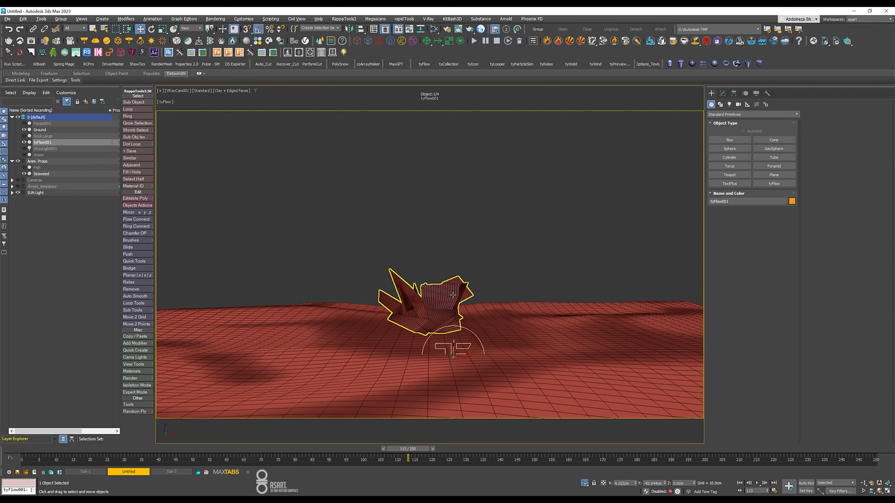
{"action": "right_click", "coordinate": [635, 482]}
{"action": "right_click", "coordinate": [664, 483]}
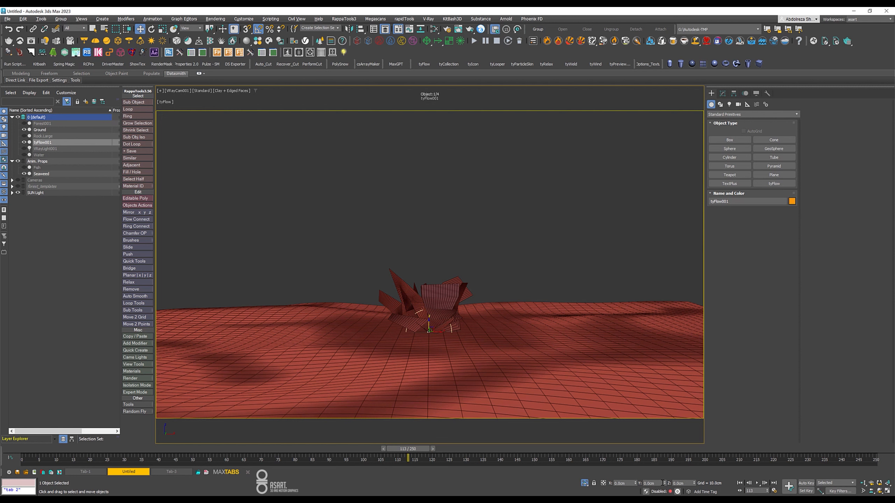
Step: Set the tyFlow object's simulation time step to 1/8 frame
{"action": "left_click", "coordinate": [722, 93]}
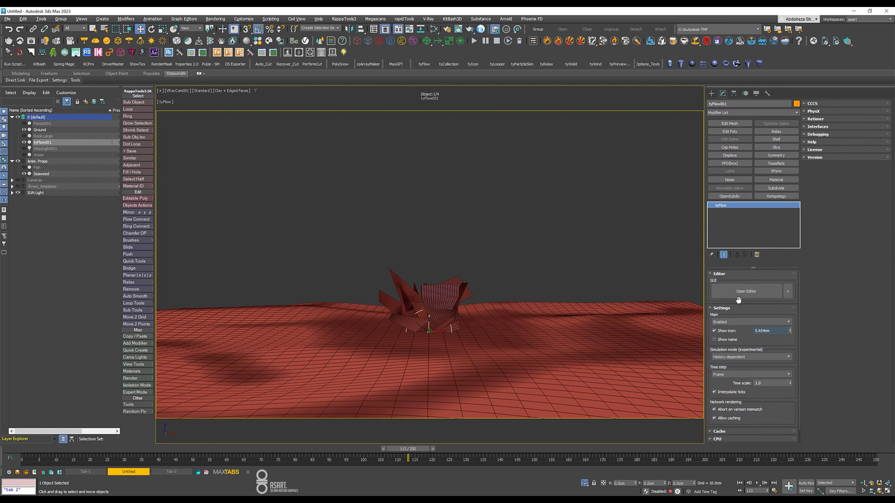
{"action": "left_click", "coordinate": [725, 376]}
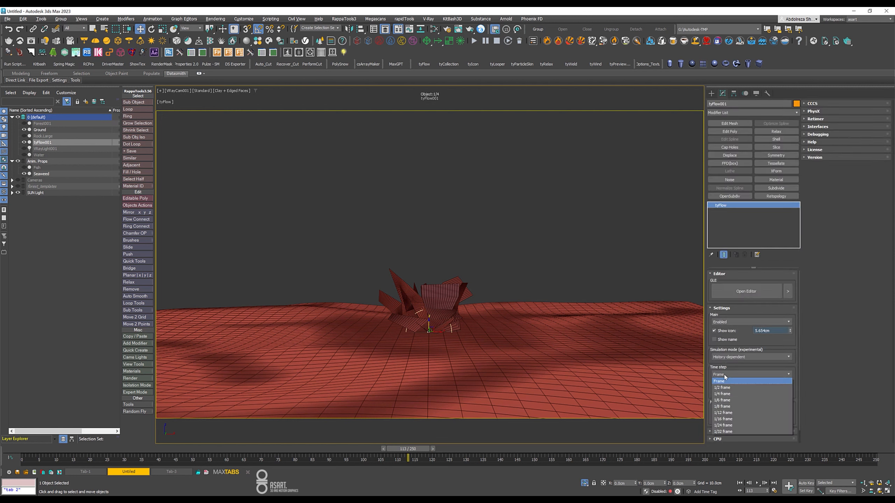
{"action": "left_click", "coordinate": [725, 407]}
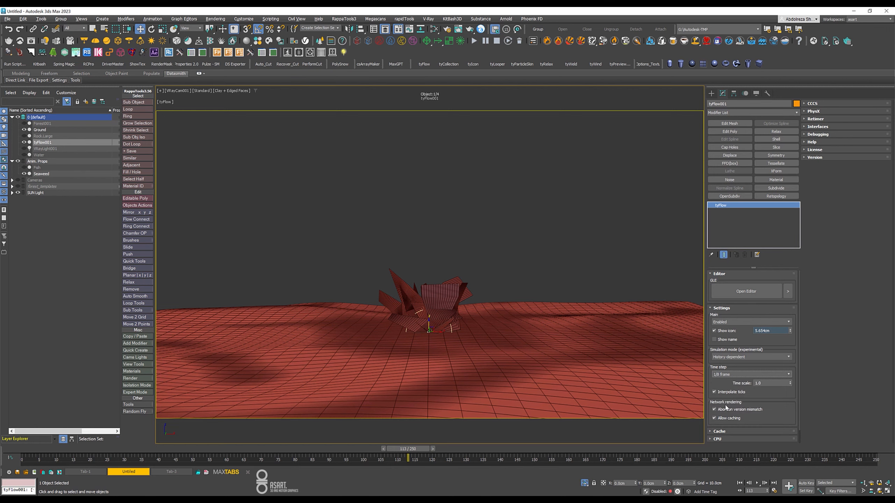
Step: Open the tyFlow editor and move its window clear of the seaweed
{"action": "left_click", "coordinate": [746, 291]}
{"action": "left_click_drag", "start_coordinate": [374, 122], "coordinate": [460, 114]}
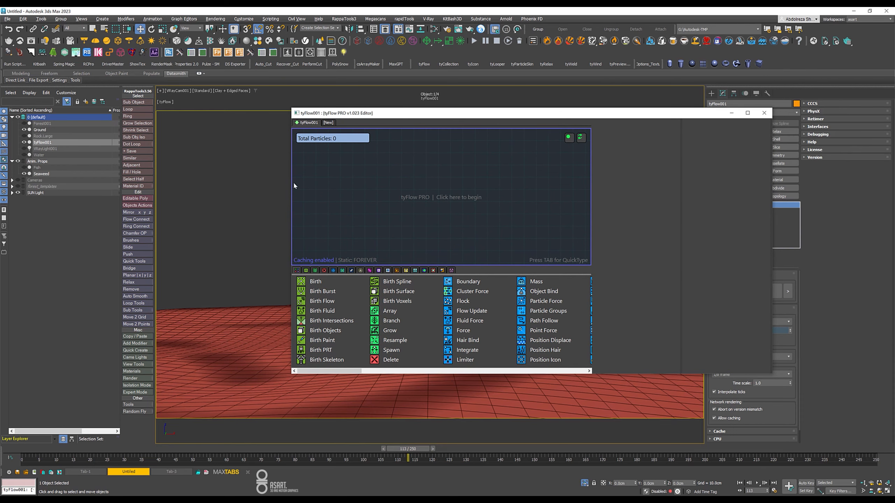
{"action": "left_click_drag", "start_coordinate": [294, 186], "coordinate": [415, 188]}
{"action": "left_click_drag", "start_coordinate": [512, 116], "coordinate": [625, 101]}
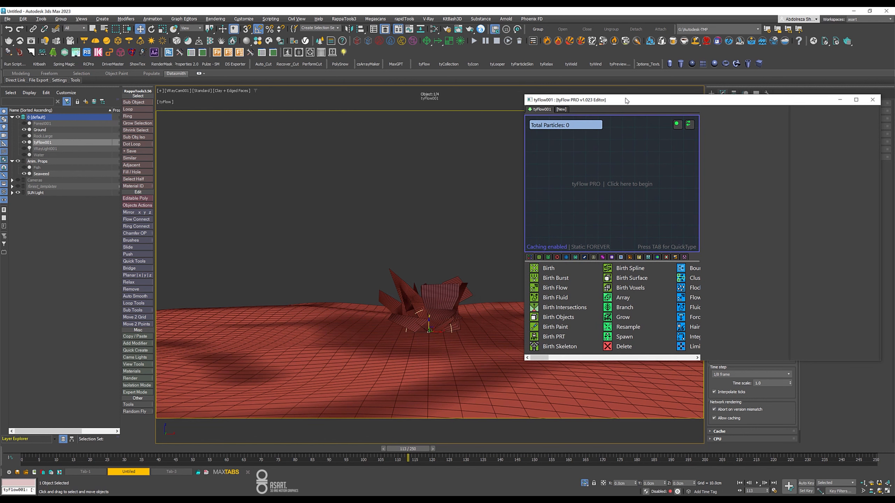
Step: Create an event with a Birth Objects operator using the Seaweed, and turn off Center pivots
{"action": "left_click_drag", "start_coordinate": [554, 319], "coordinate": [551, 152]}
{"action": "left_click", "coordinate": [726, 196]}
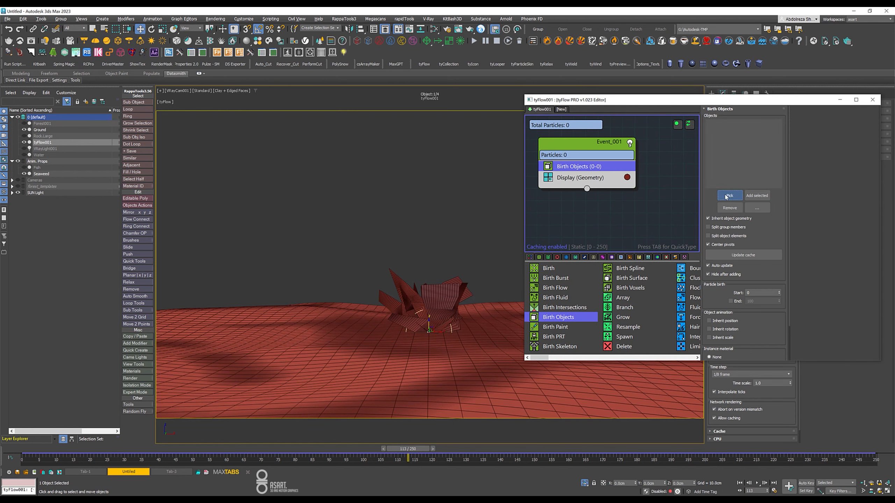
{"action": "left_click", "coordinate": [446, 295]}
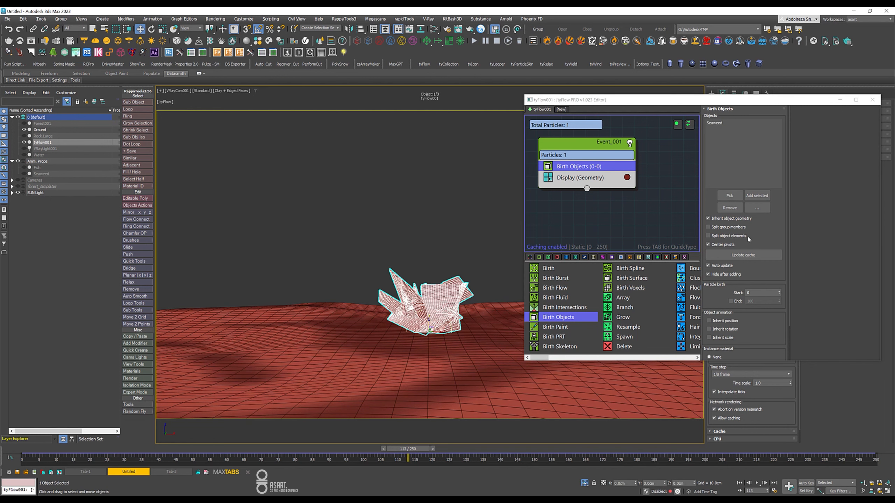
{"action": "left_click", "coordinate": [715, 245]}
Step: Add a Cloth Bind operator after Birth Objects in the first event
{"action": "scroll", "coordinate": [625, 326], "scroll_direction": "down", "scroll_amount": 2}
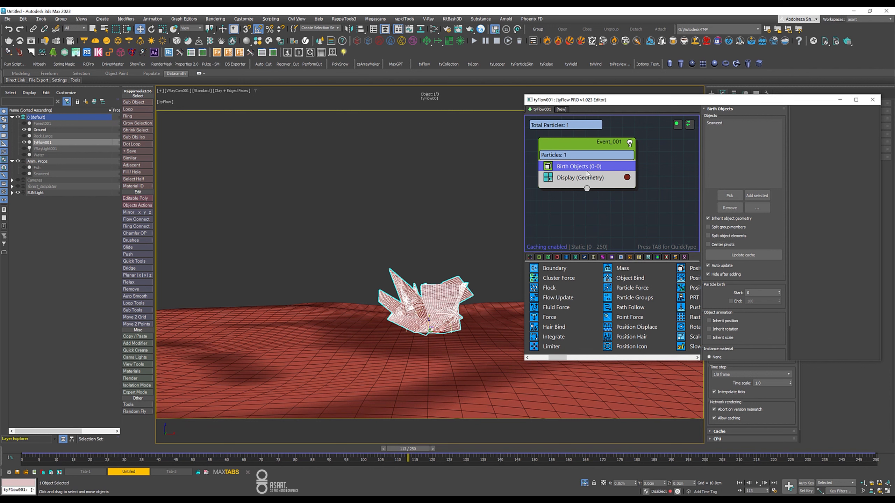
{"action": "key", "text": "Tab"}
{"action": "type", "text": "cloth"}
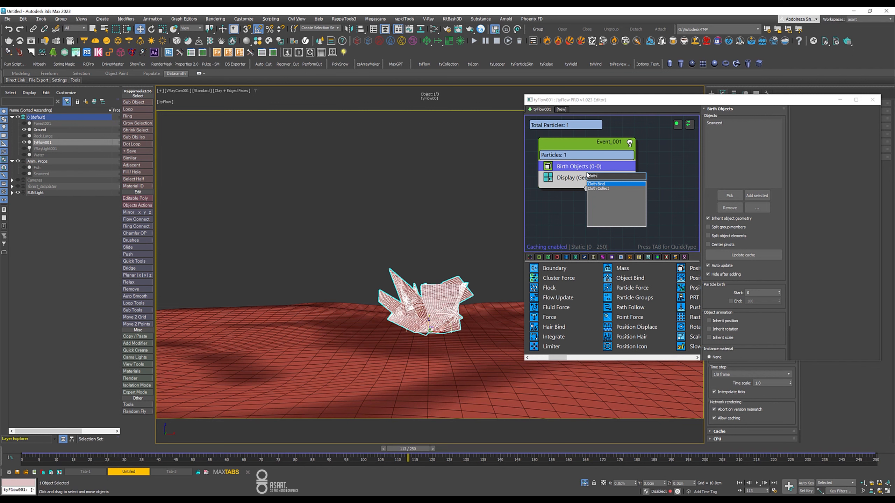
{"action": "key", "text": "Return"}
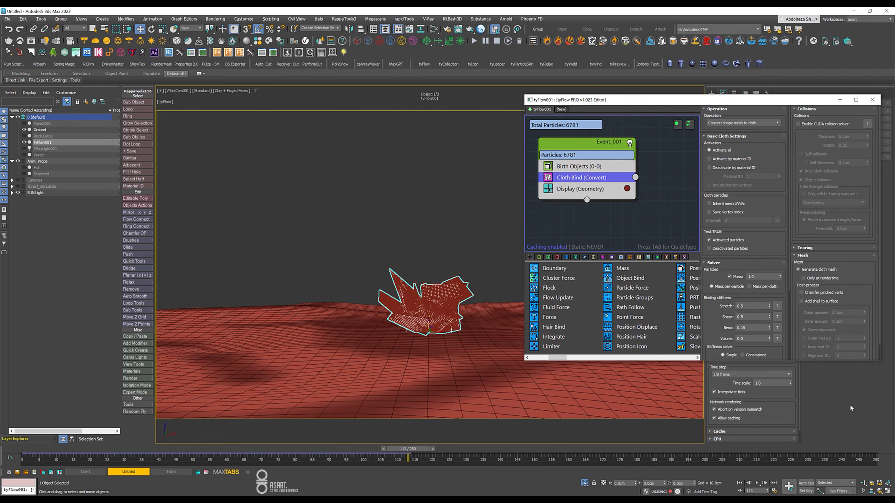
Step: Return to frame 0 and add a Surface Test that checks against the Ground and outputs to a new event
{"action": "left_click", "coordinate": [740, 483]}
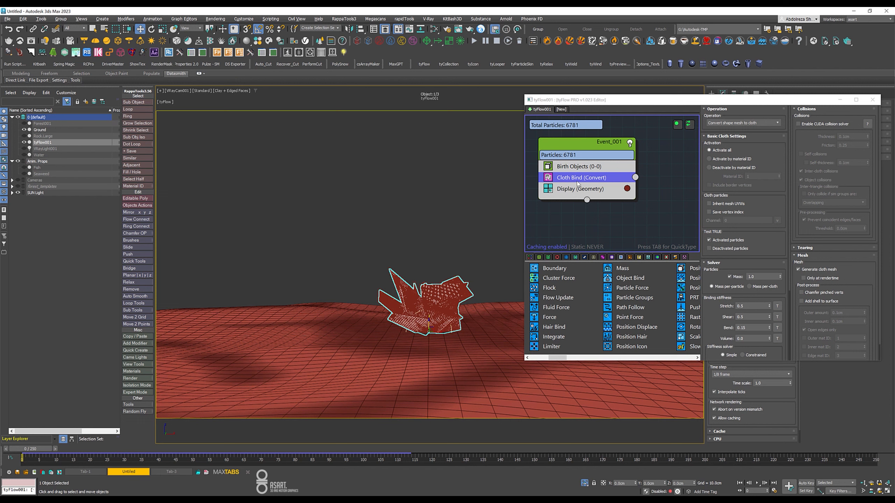
{"action": "left_click_drag", "start_coordinate": [586, 200], "coordinate": [595, 221]}
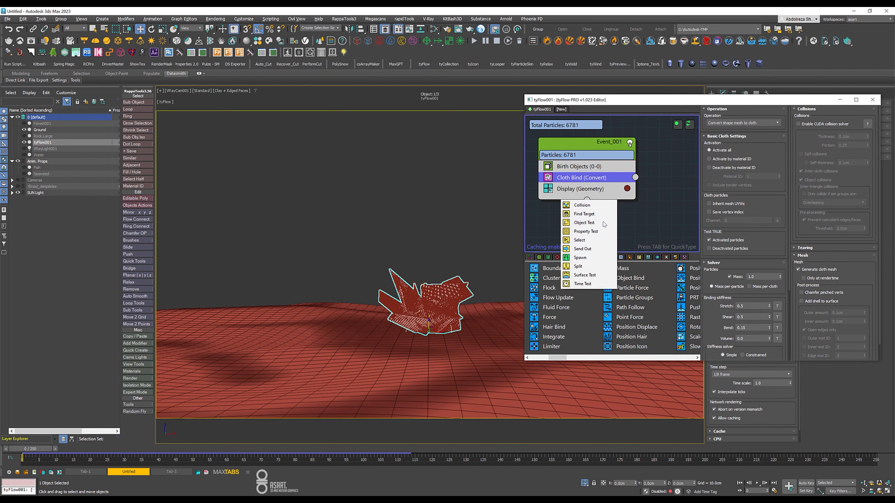
{"action": "left_click", "coordinate": [598, 274]}
{"action": "left_click", "coordinate": [724, 213]}
{"action": "left_click", "coordinate": [509, 363]}
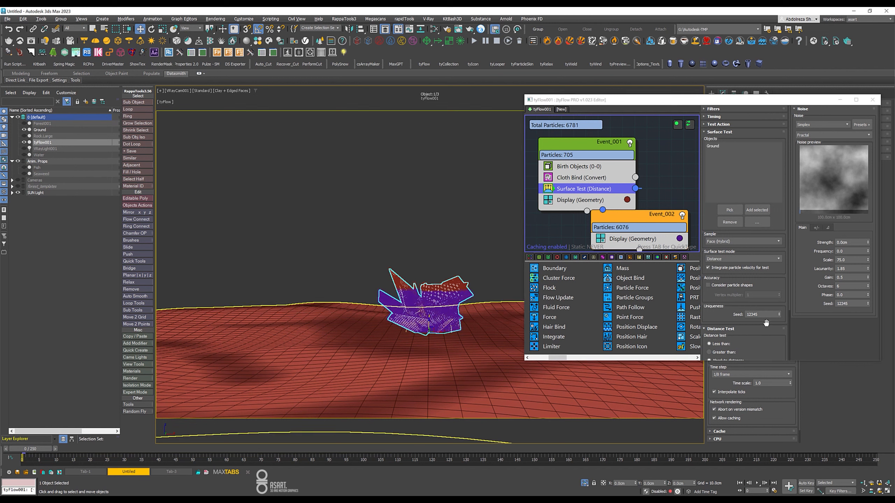
Step: Set the Surface Test's absolute distance to 1 cm
{"action": "scroll", "coordinate": [740, 179], "scroll_direction": "down", "scroll_amount": 3}
{"action": "double_click", "coordinate": [763, 306]}
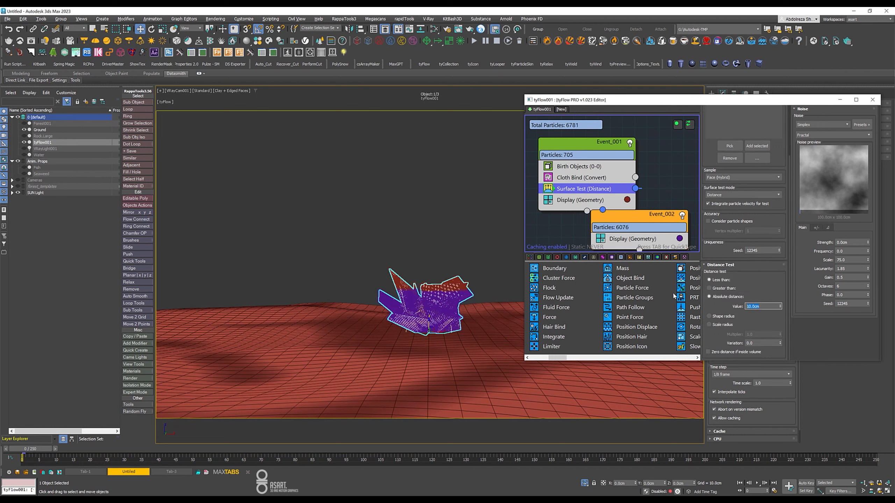
{"action": "type", "text": "1"}
{"action": "key", "text": "Return"}
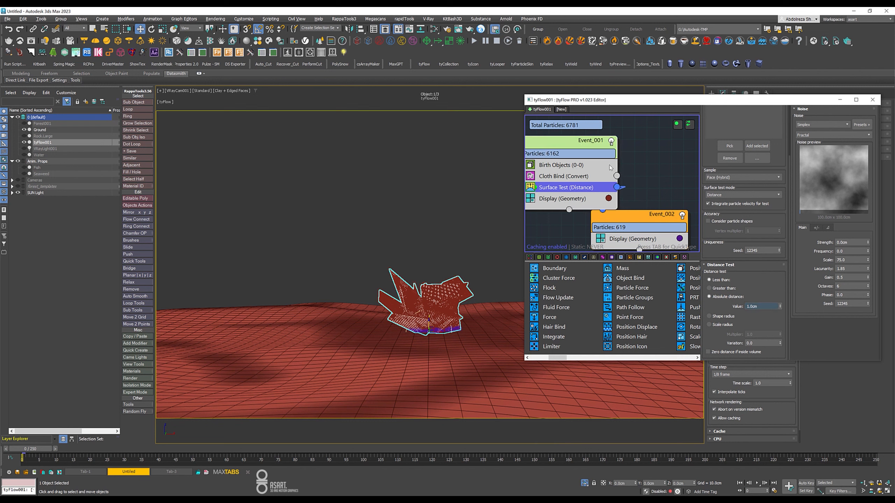
Step: Arrange Event_001 and Event_002 apart in the flow graph so they no longer overlap
{"action": "scroll", "coordinate": [614, 166], "scroll_direction": "down", "scroll_amount": 2}
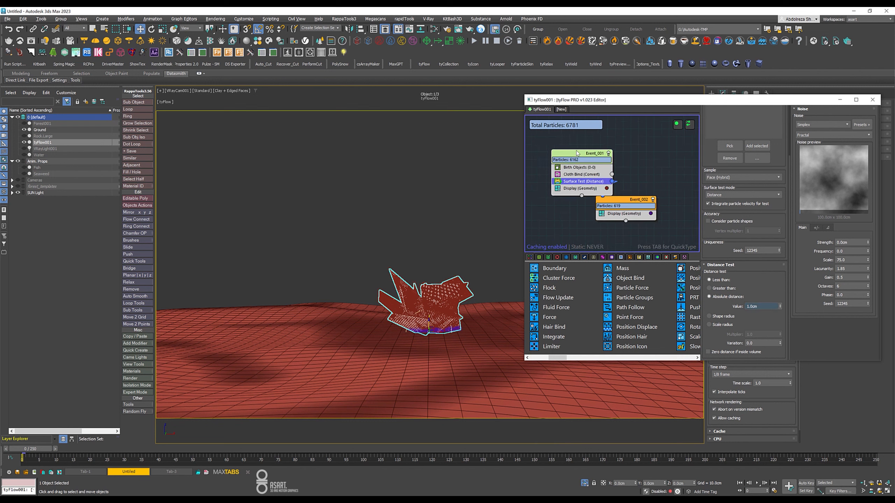
{"action": "scroll", "coordinate": [561, 140], "scroll_direction": "down", "scroll_amount": 1}
{"action": "left_click_drag", "start_coordinate": [616, 200], "coordinate": [629, 200]}
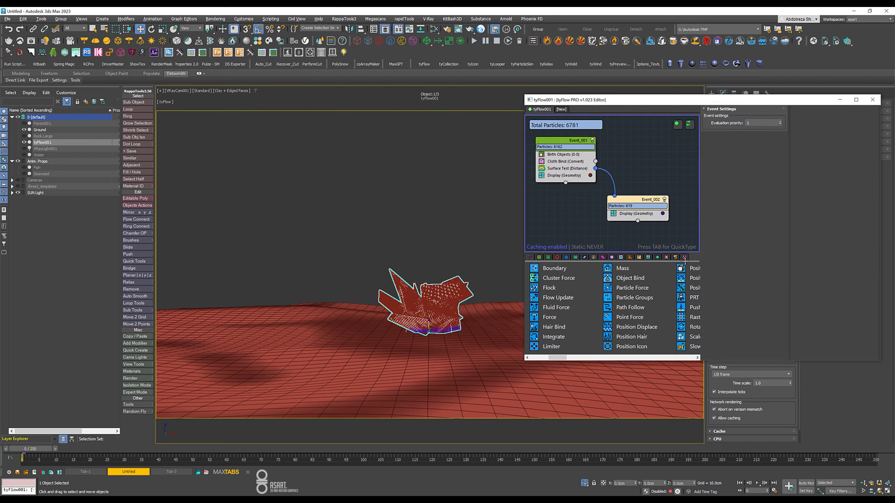
{"action": "left_click", "coordinate": [570, 168]}
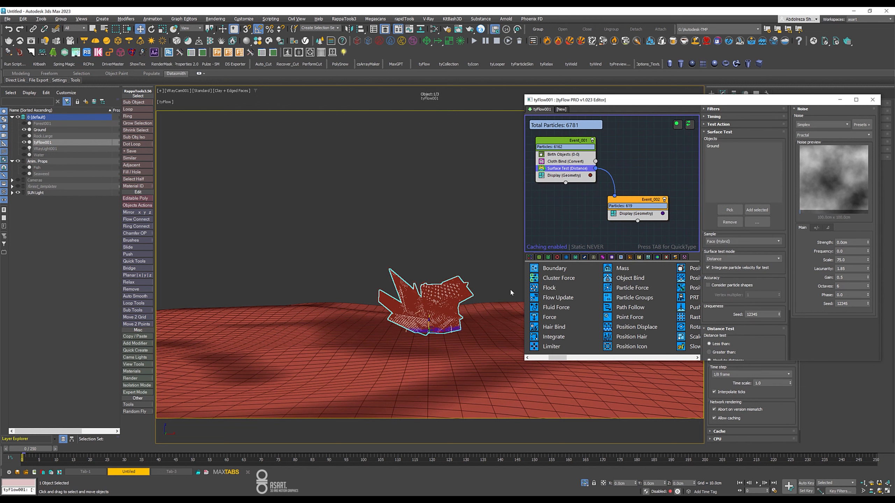
{"action": "left_click_drag", "start_coordinate": [640, 201], "coordinate": [643, 197]}
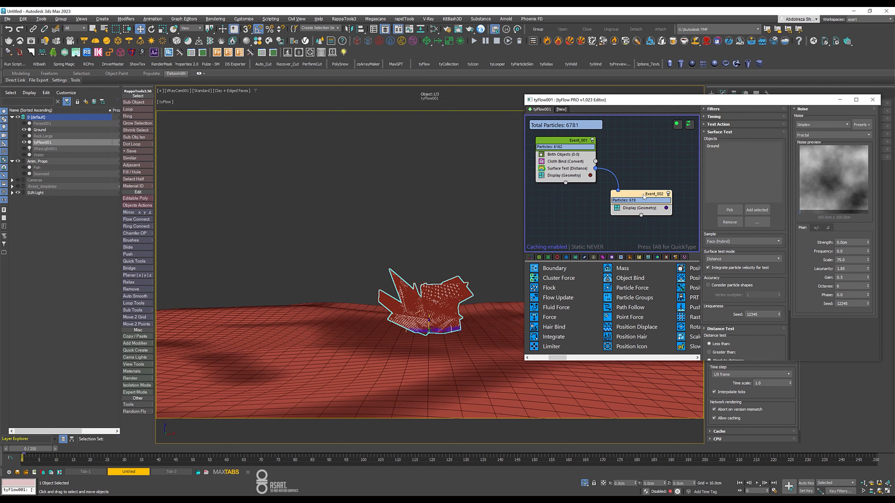
Step: Add an Object Bind operator to Event_002 with the Ground as its bind object
{"action": "left_click_drag", "start_coordinate": [629, 278], "coordinate": [634, 208]}
{"action": "left_click", "coordinate": [729, 247]}
{"action": "left_click", "coordinate": [515, 346]}
Step: Add a Particle Switch operator set to deactivate bindings above Object Bind in Event_002
{"action": "scroll", "coordinate": [613, 300], "scroll_direction": "down", "scroll_amount": 3}
{"action": "scroll", "coordinate": [614, 301], "scroll_direction": "down", "scroll_amount": 6}
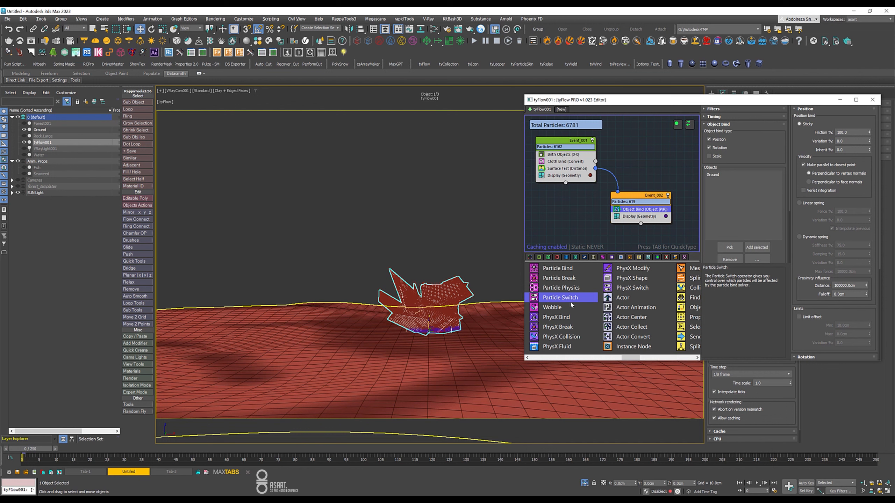
{"action": "left_click_drag", "start_coordinate": [566, 298], "coordinate": [634, 208]}
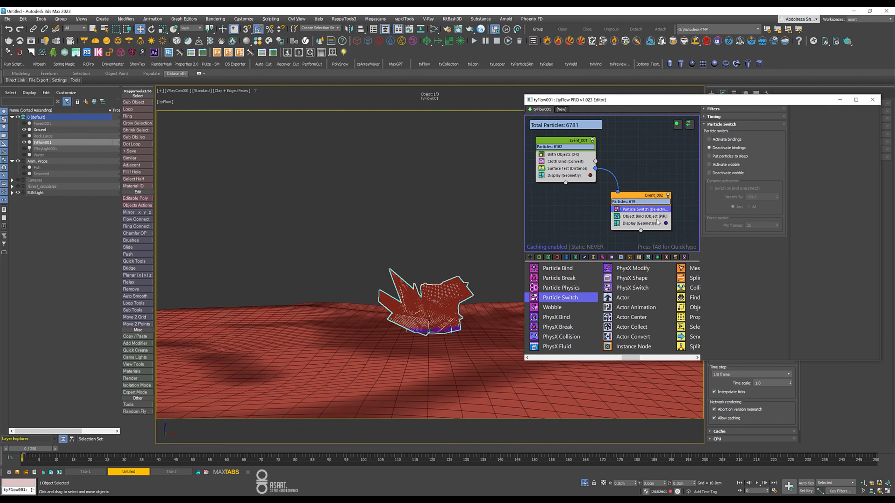
{"action": "left_click_drag", "start_coordinate": [632, 199], "coordinate": [630, 191]}
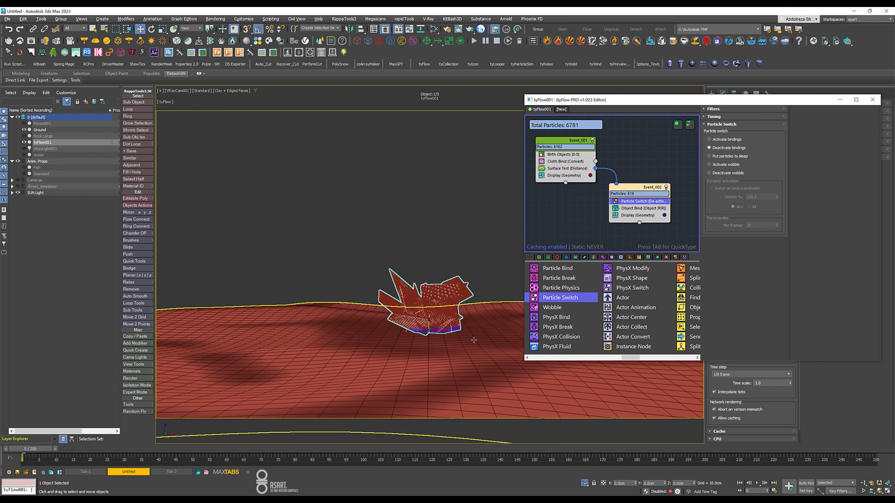
Step: Add a Force operator to Event_001 below the Surface Test, with built-in gravity strength 0.1 cm
{"action": "scroll", "coordinate": [585, 310], "scroll_direction": "left", "scroll_amount": 4}
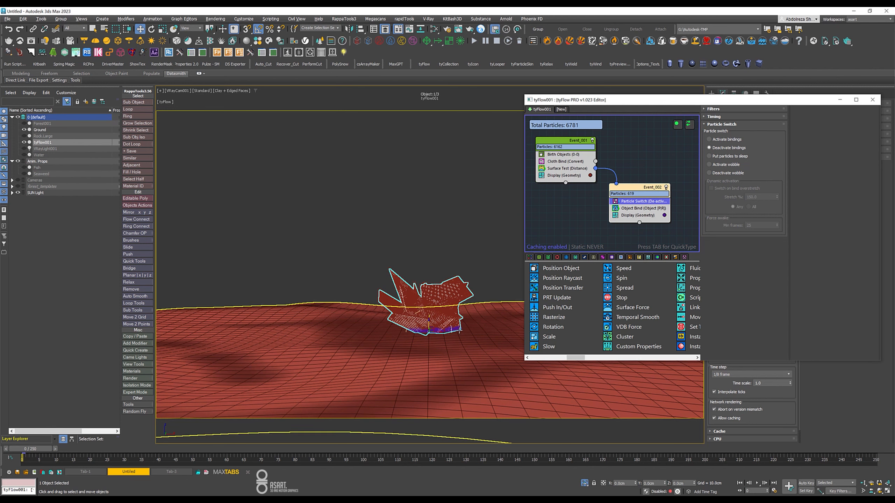
{"action": "scroll", "coordinate": [578, 335], "scroll_direction": "left", "scroll_amount": 3}
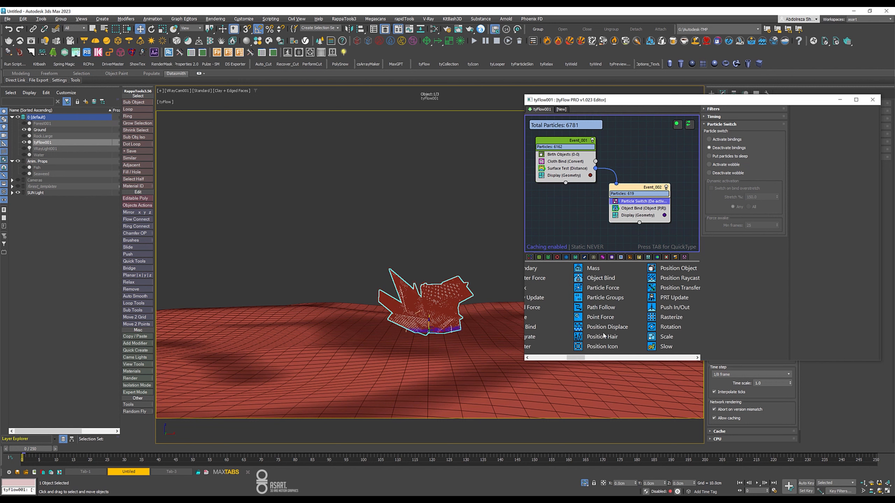
{"action": "scroll", "coordinate": [605, 344], "scroll_direction": "left", "scroll_amount": 2}
{"action": "left_click_drag", "start_coordinate": [550, 318], "coordinate": [554, 172]}
{"action": "left_click_drag", "start_coordinate": [711, 257], "coordinate": [659, 254]}
{"action": "type", "text": "0.1"}
{"action": "key", "text": "Return"}
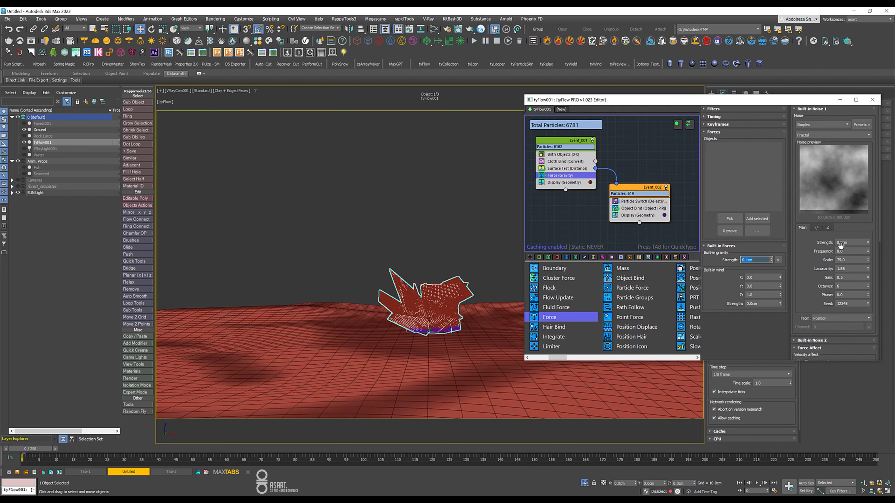
Step: Set the force's Built-in Noise 1 to strength 0.3 cm, frequency 0.035 and scale 20
{"action": "left_click", "coordinate": [857, 242]}
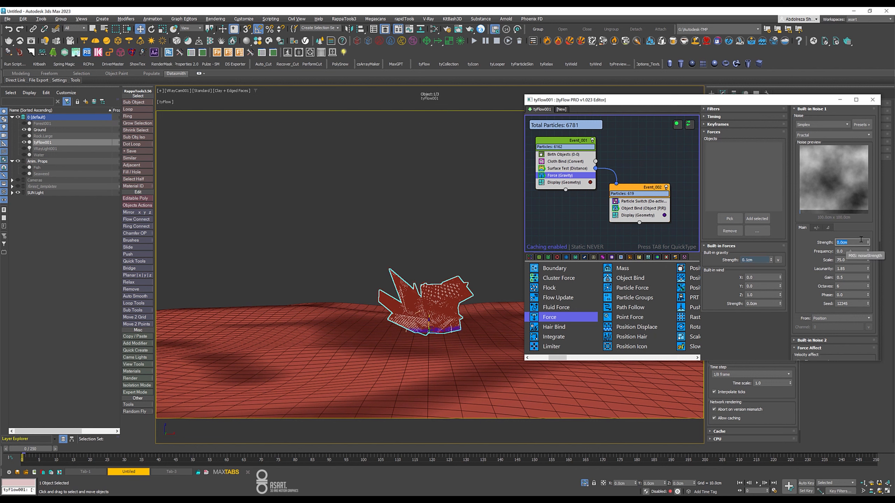
{"action": "type", "text": ".3"}
{"action": "key", "text": "Return"}
{"action": "left_click", "coordinate": [850, 251]}
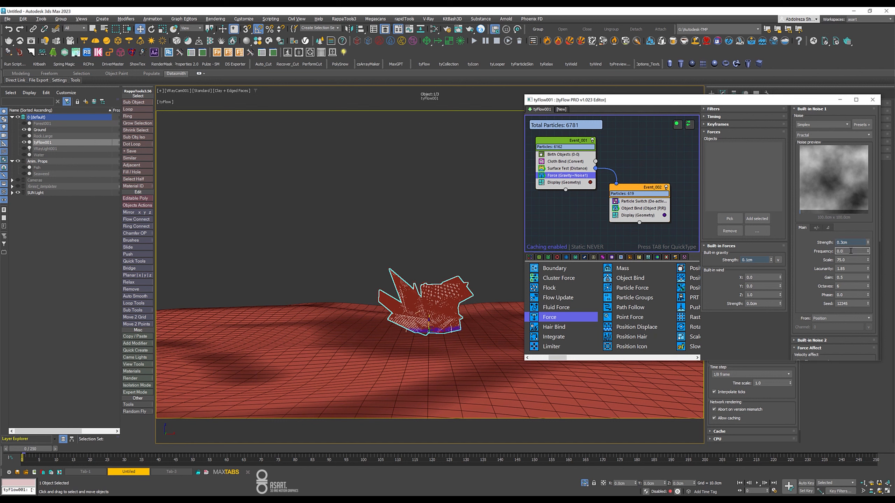
{"action": "type", "text": "5"}
{"action": "key", "text": "Return"}
{"action": "key", "text": "Tab"}
{"action": "type", "text": "20"}
{"action": "key", "text": "Return"}
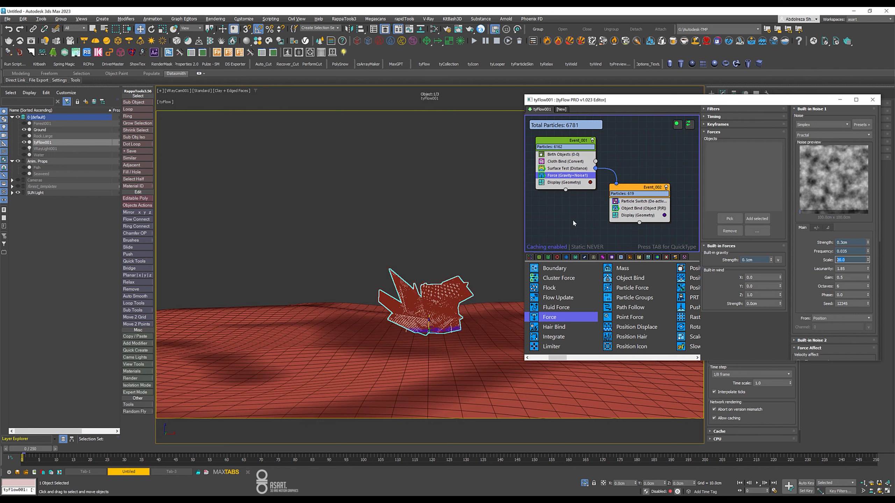
Step: Disable the Display operators in both events and turn off edged faces in the viewport
{"action": "left_click", "coordinate": [540, 183]}
{"action": "left_click", "coordinate": [615, 215]}
{"action": "key", "text": "F4"}
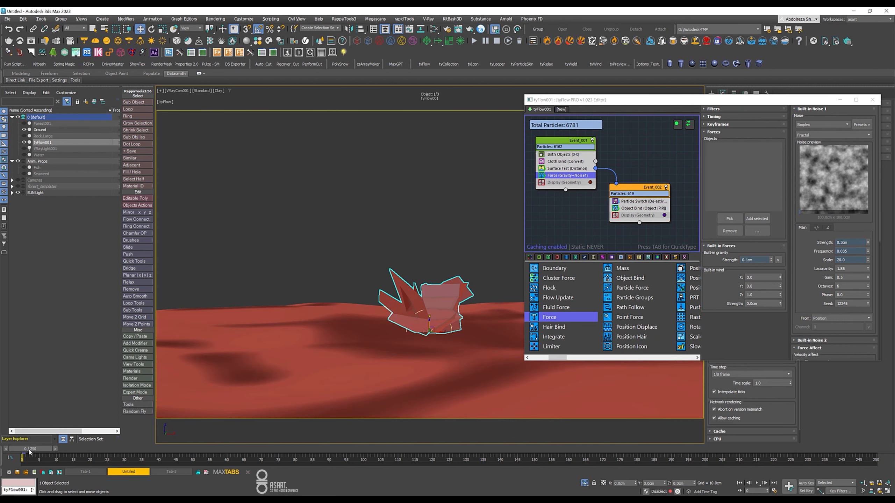
Step: Scrub the timeline to preview the seaweed motion and run the simulation through to frame 250
{"action": "left_click_drag", "start_coordinate": [31, 451], "coordinate": [218, 459]}
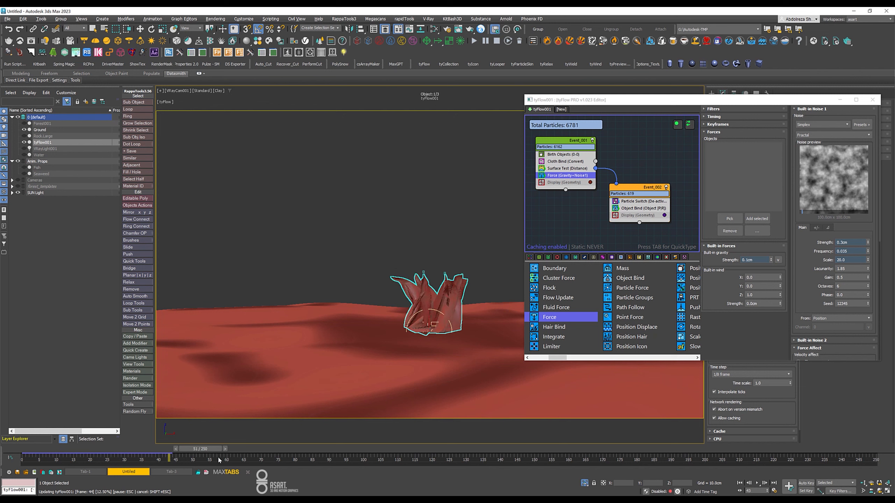
{"action": "left_click", "coordinate": [774, 483]}
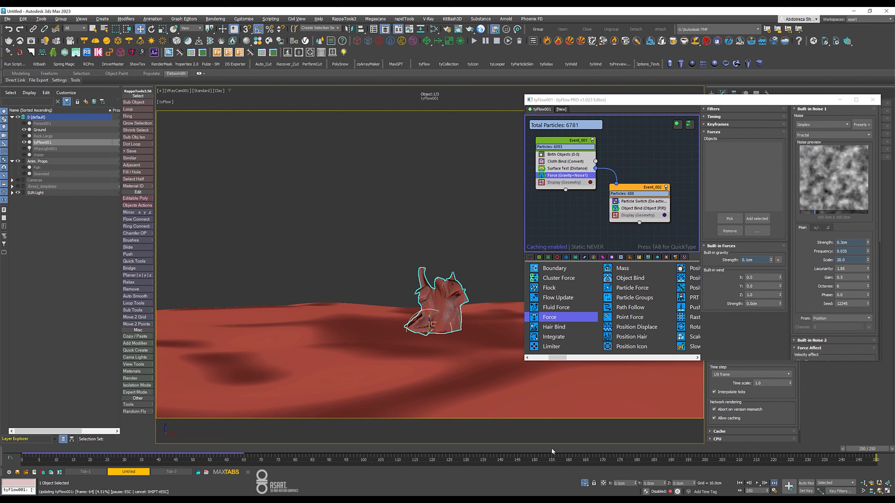
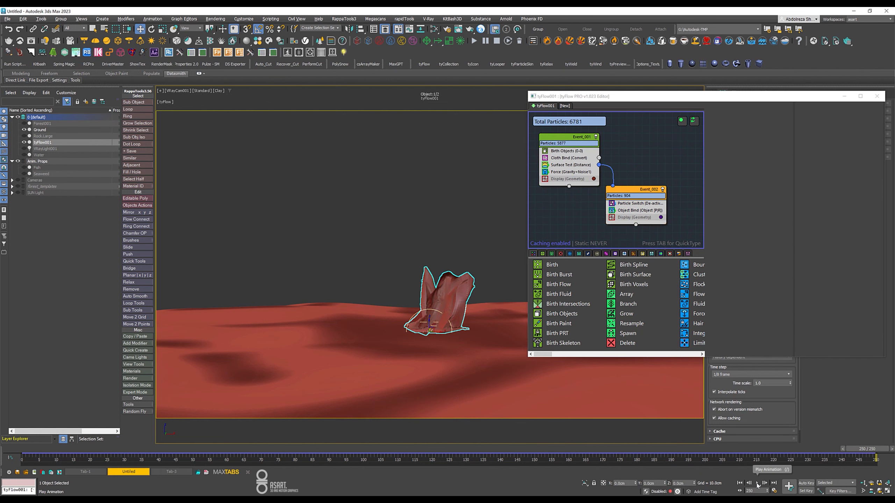
Step: Play back the seaweed cloth simulation, stop it, and return to the first frame
{"action": "left_click", "coordinate": [757, 484]}
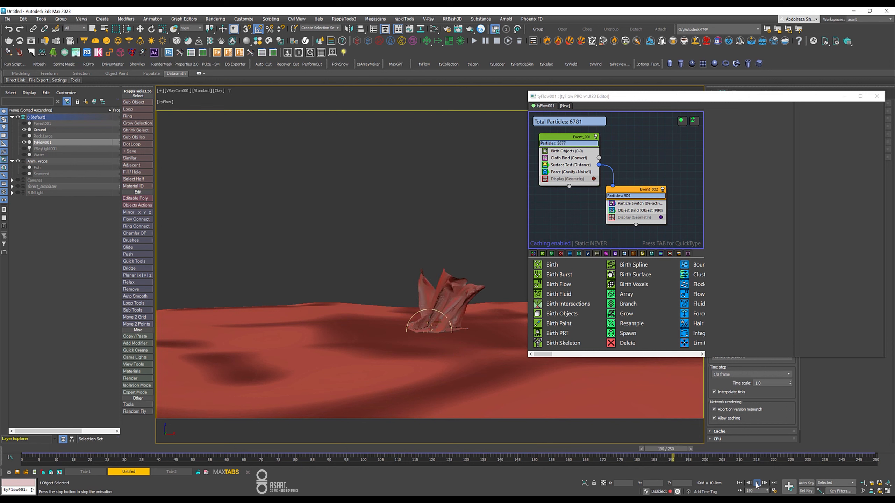
{"action": "left_click", "coordinate": [757, 483]}
{"action": "left_click", "coordinate": [739, 482]}
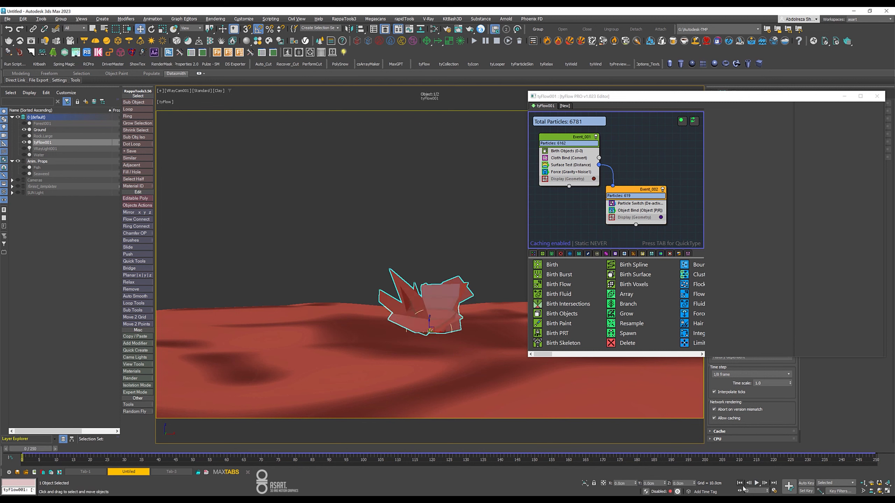
Step: Add a Slow operator to Event_001, just before its Display operator
{"action": "left_click", "coordinate": [558, 179]}
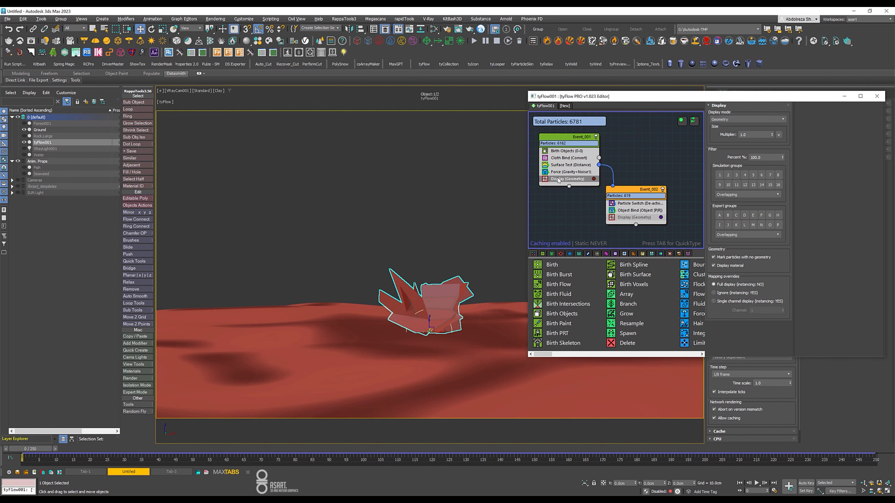
{"action": "key", "text": "Tab"}
{"action": "type", "text": "slow"}
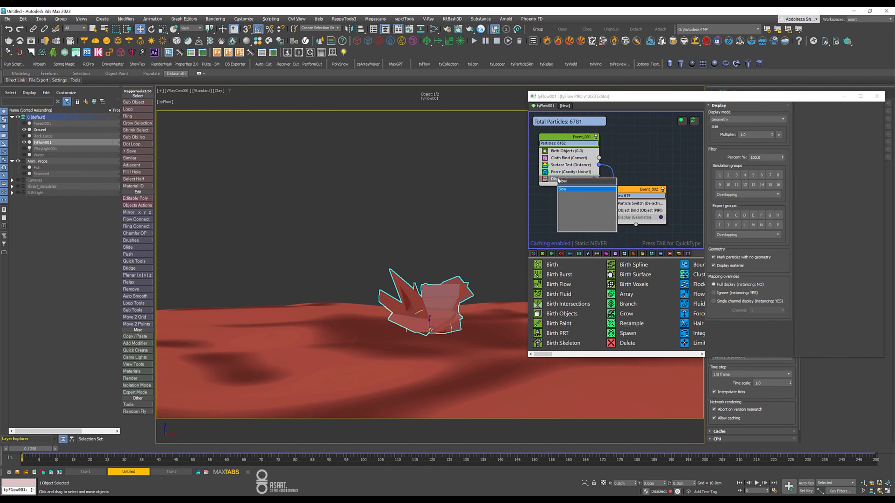
{"action": "key", "text": "Return"}
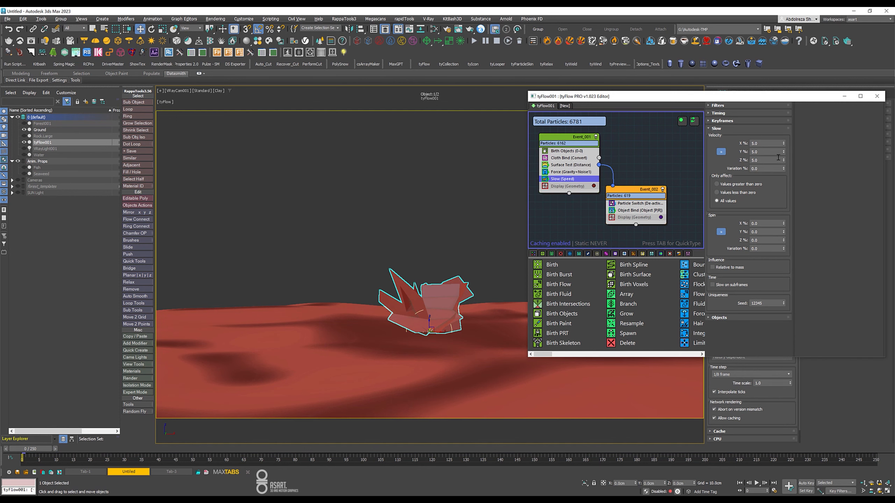
Step: Set the Slow operator's velocity to 3.0% on X, Y and Z with a variation of 10.0%
{"action": "double_click", "coordinate": [767, 169]}
{"action": "type", "text": "10"}
{"action": "key", "text": "Return"}
{"action": "double_click", "coordinate": [765, 143]}
{"action": "type", "text": "3"}
{"action": "key", "text": "Return"}
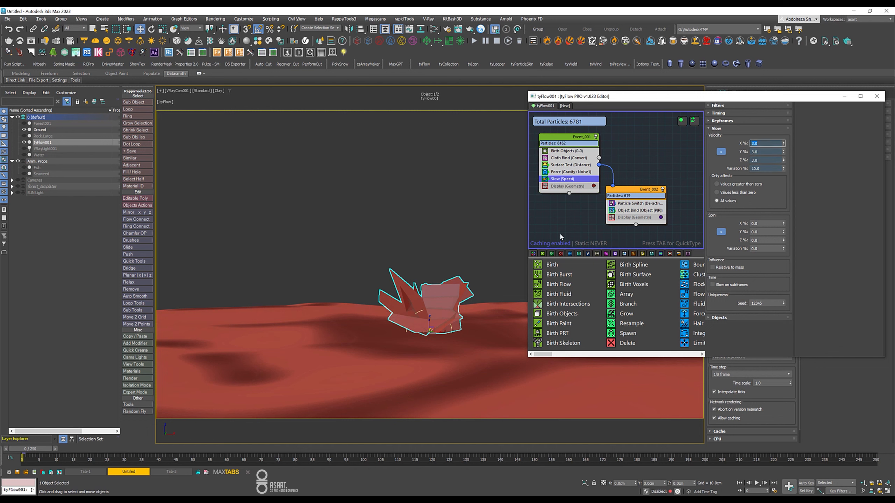
Step: Simulate through to frame 250, review the slowed cloth motion, and return to the first frame
{"action": "left_click", "coordinate": [772, 484]}
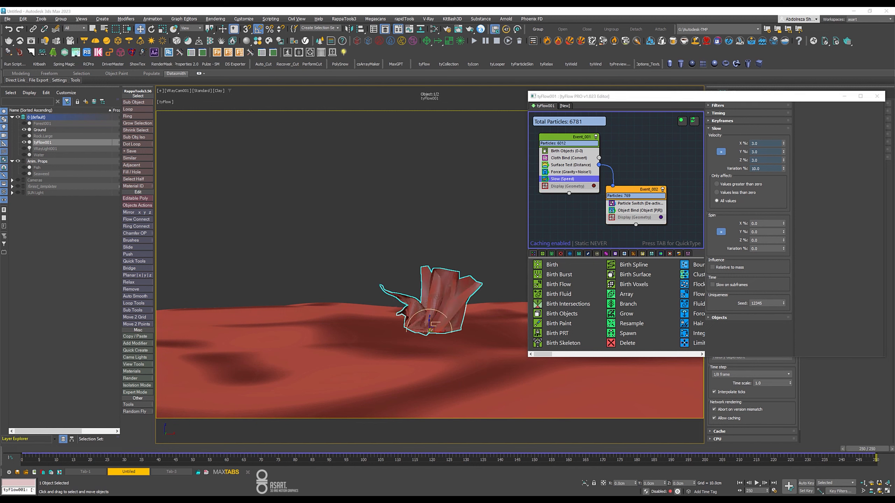
{"action": "left_click", "coordinate": [757, 483]}
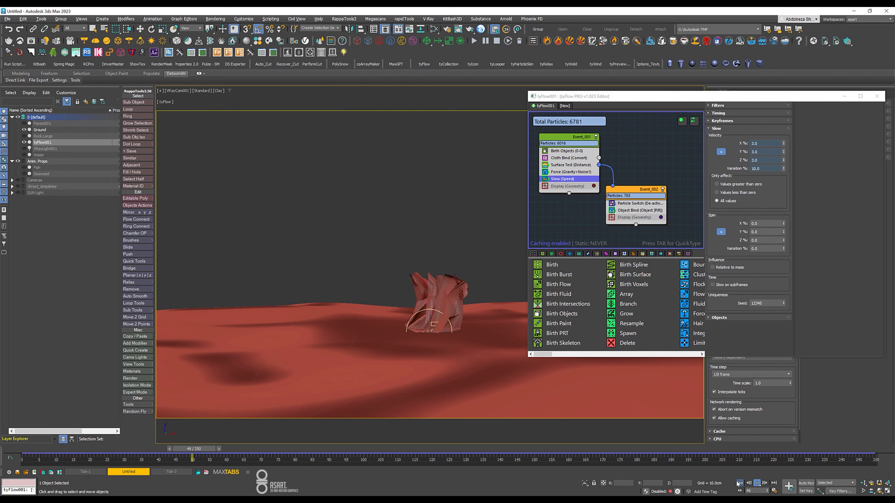
{"action": "left_click", "coordinate": [738, 483]}
{"action": "left_click", "coordinate": [759, 143]}
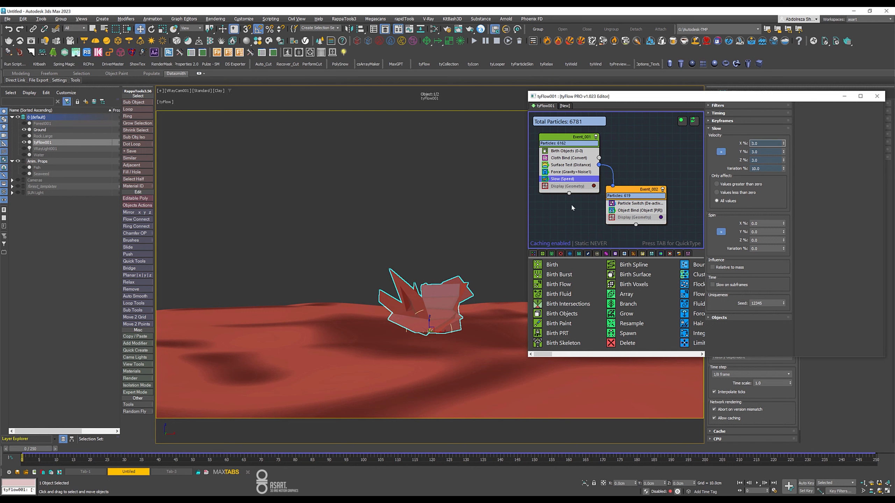
Step: Set the bind mode of Event_002's Object Bind operator to Lock to surface and close the tyFlow editor
{"action": "left_click", "coordinate": [629, 211]}
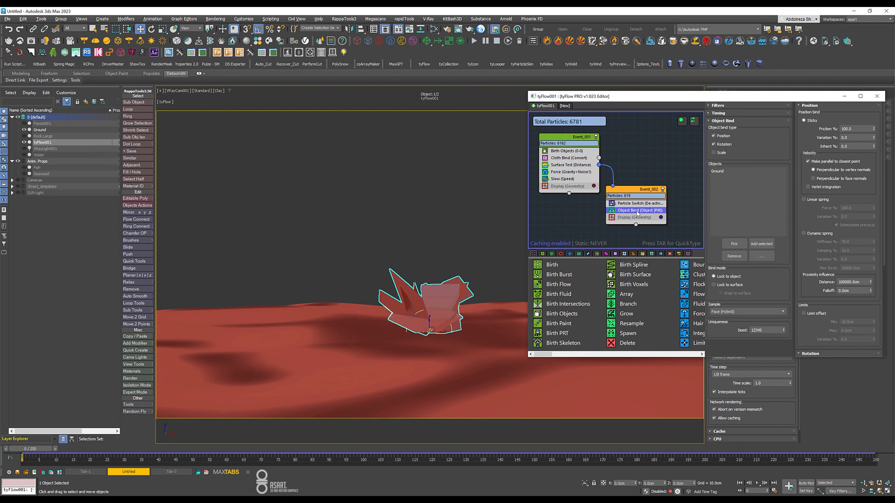
{"action": "left_click", "coordinate": [721, 284]}
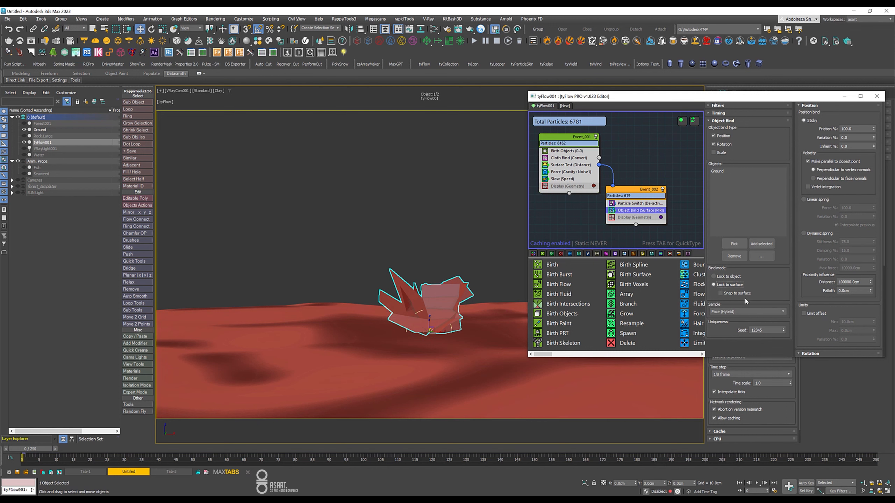
{"action": "left_click", "coordinate": [877, 95]}
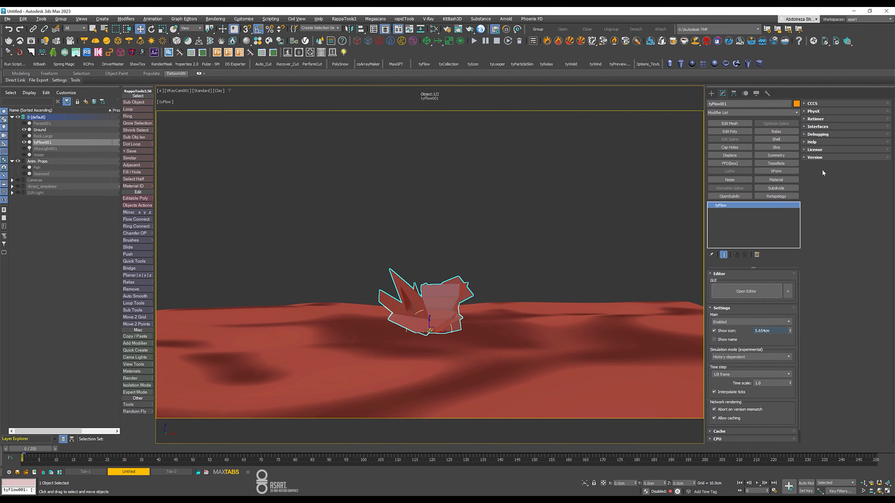
Step: Hide tyFlow001 and create a Forest Pro object on the Ground surface
{"action": "left_click", "coordinate": [24, 143]}
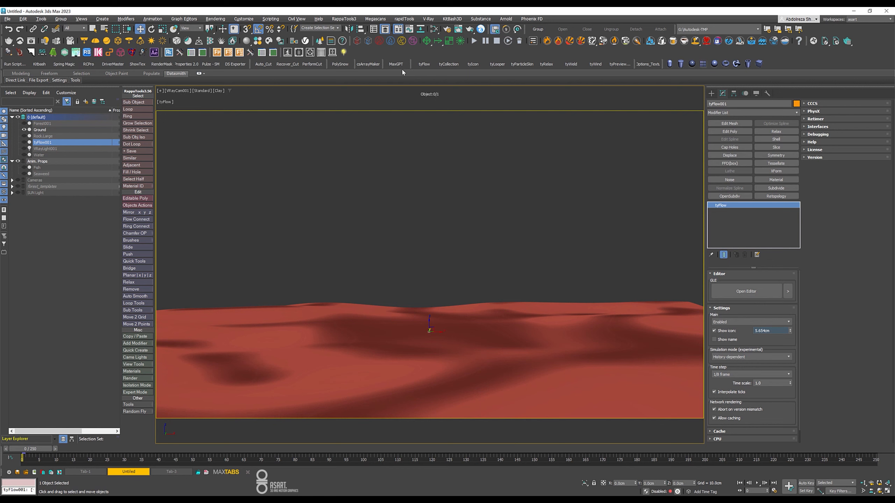
{"action": "left_click", "coordinate": [217, 53]}
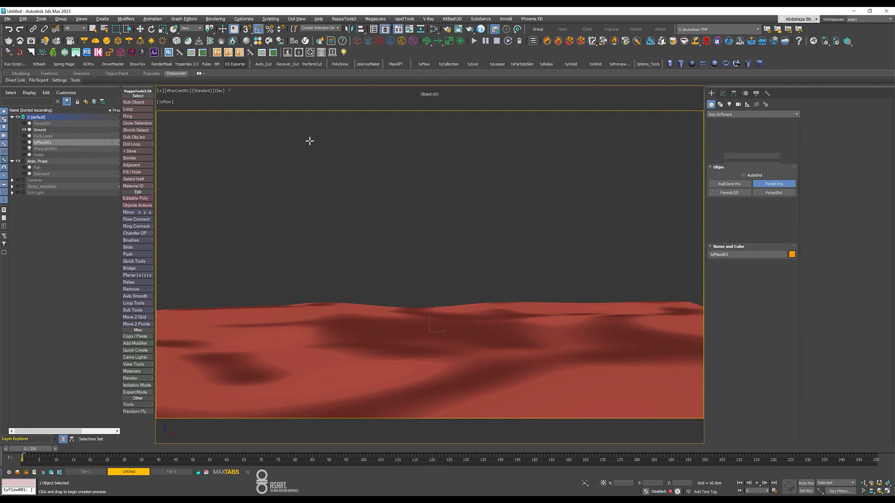
{"action": "left_click", "coordinate": [537, 349]}
{"action": "right_click", "coordinate": [537, 349]}
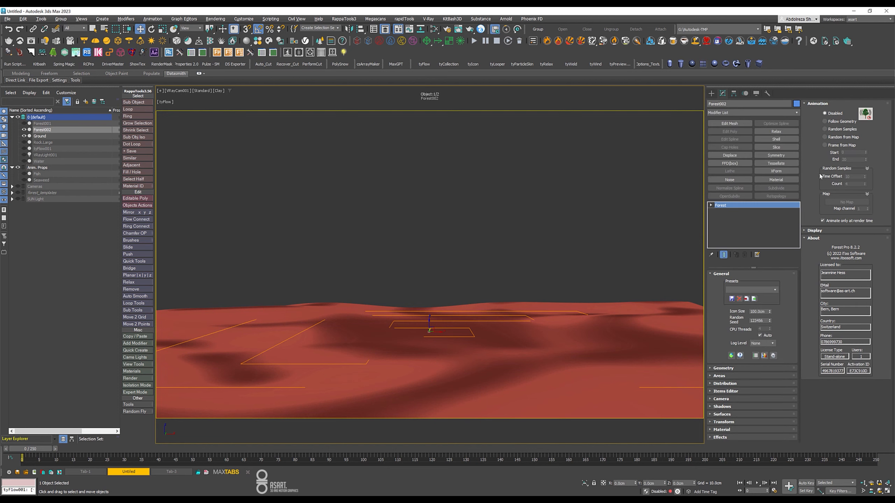
Step: Assign tyFlow001 as the custom object of the new forest's geometry item
{"action": "left_click", "coordinate": [721, 368]}
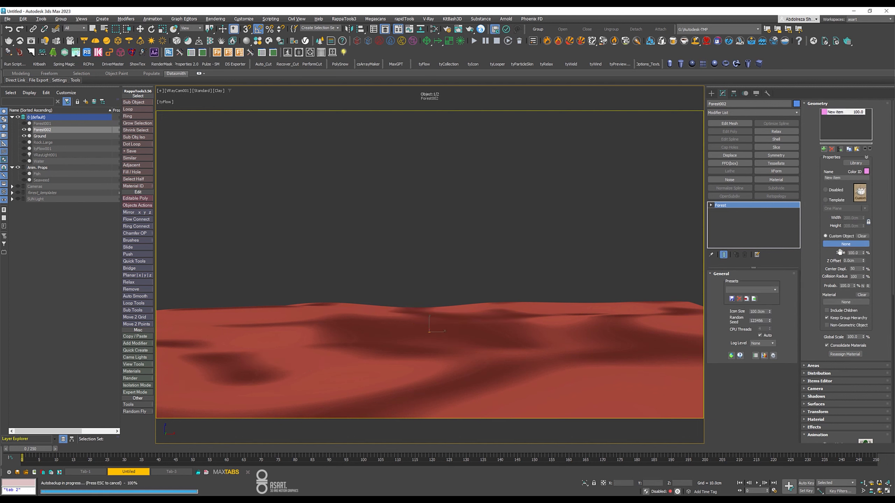
{"action": "left_click", "coordinate": [42, 149]}
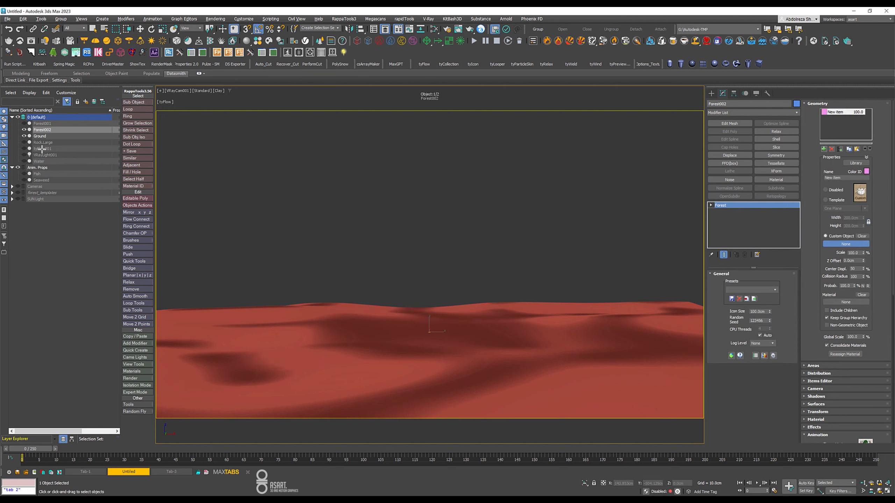
{"action": "left_click", "coordinate": [812, 104]}
Step: Set the forest's distribution density X units to 700 cm
{"action": "scroll", "coordinate": [821, 169], "scroll_direction": "down", "scroll_amount": 4}
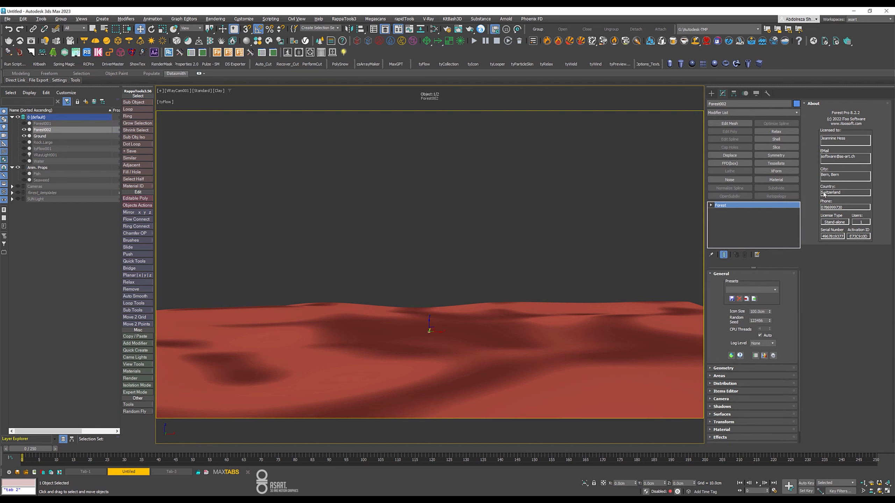
{"action": "left_click", "coordinate": [813, 103]}
{"action": "left_click", "coordinate": [722, 274]}
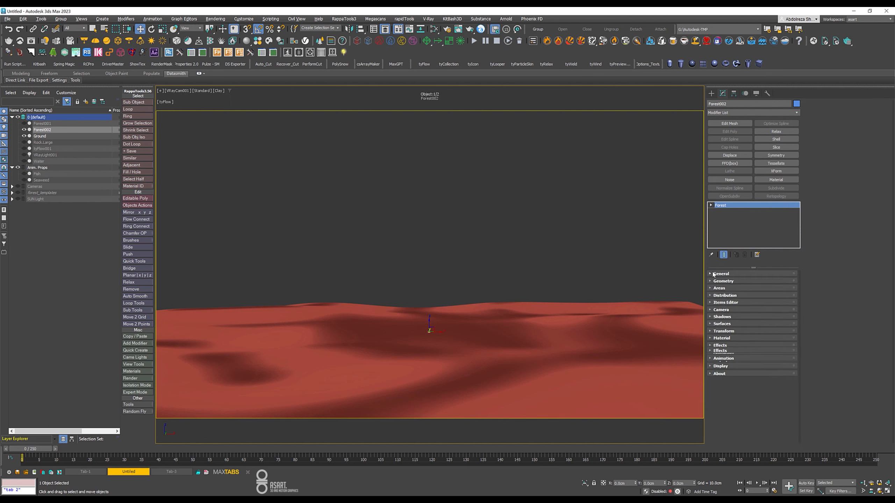
{"action": "left_click", "coordinate": [729, 298]}
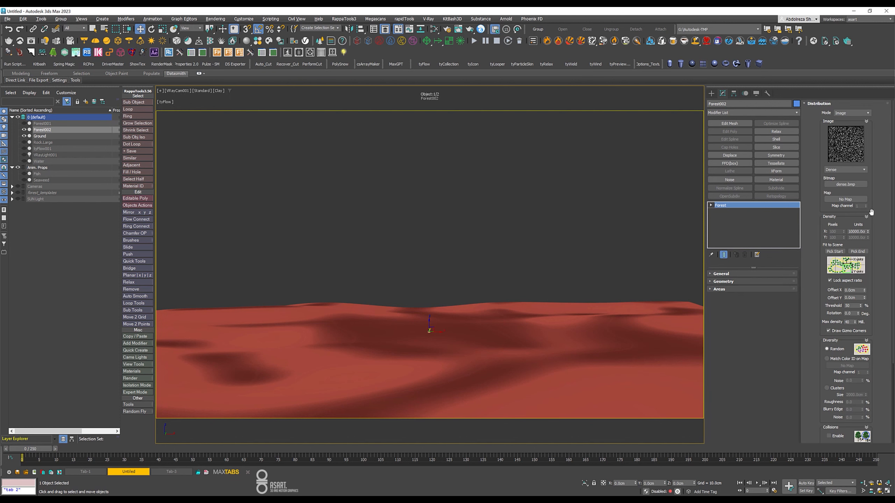
{"action": "left_click_drag", "start_coordinate": [867, 233], "coordinate": [869, 265]}
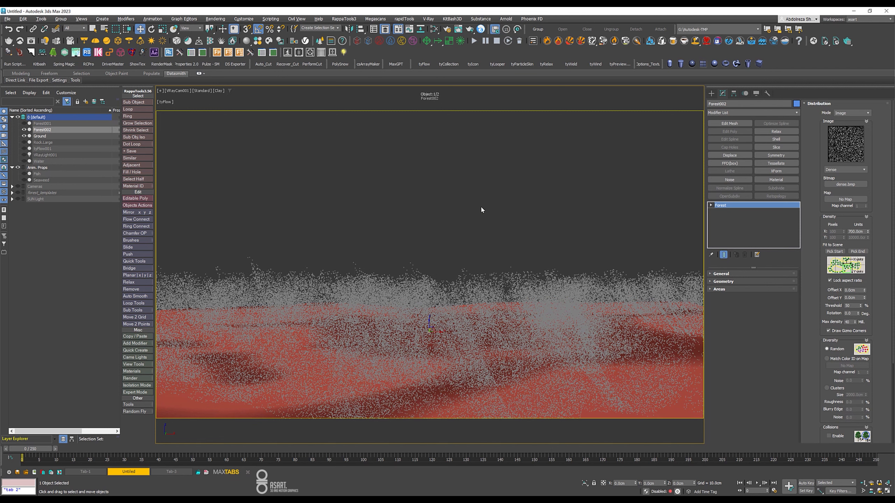
Step: Unhide Rock.Large in the top view and add it to the forest's areas as an object area
{"action": "key", "text": "t"}
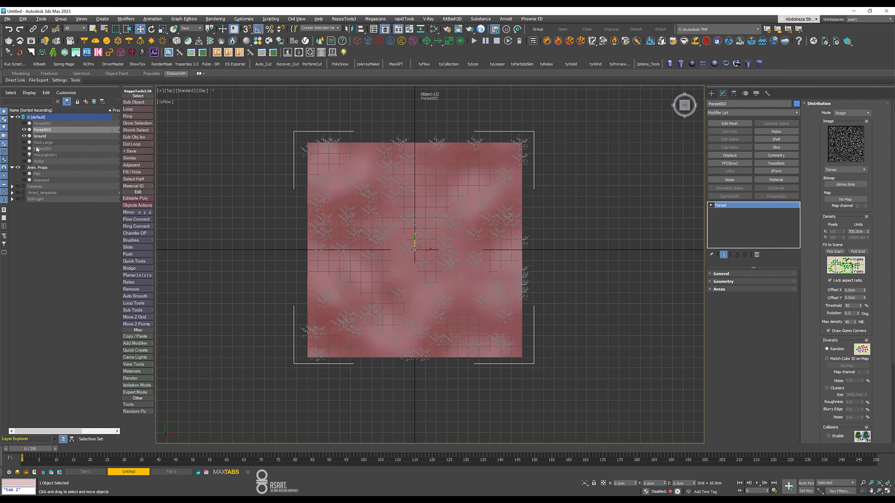
{"action": "left_click", "coordinate": [25, 142]}
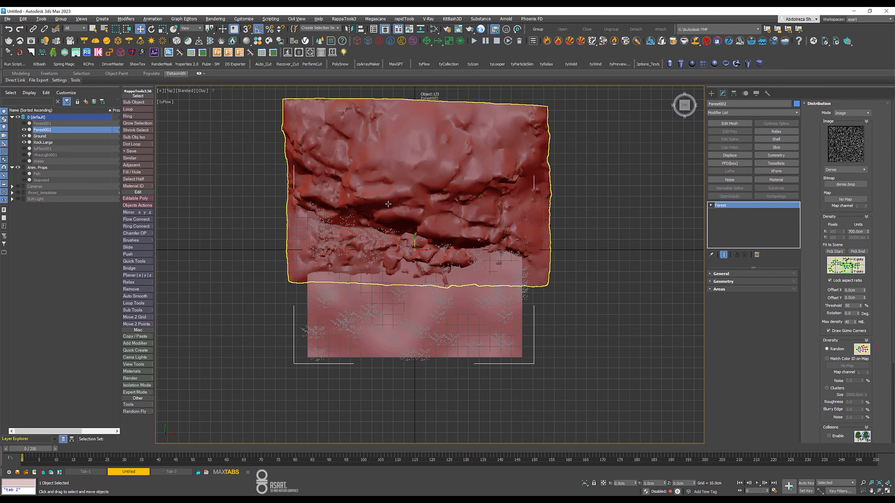
{"action": "left_click_drag", "start_coordinate": [718, 289], "coordinate": [820, 105]}
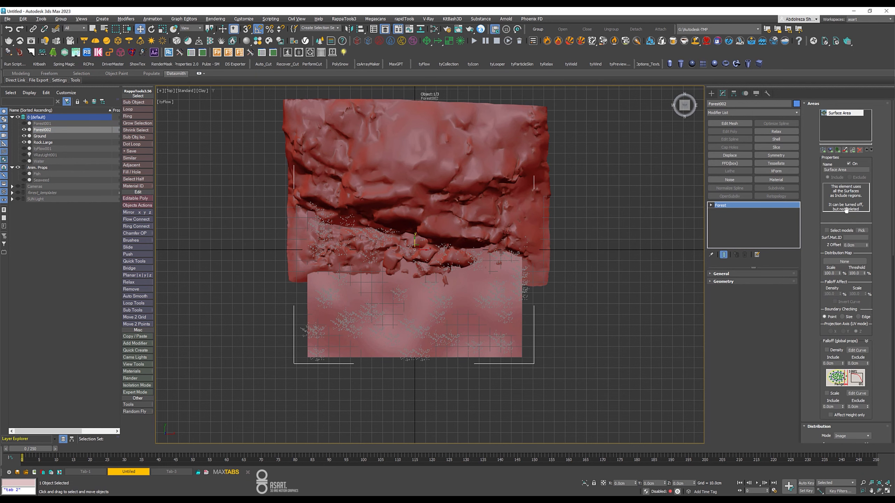
{"action": "left_click", "coordinate": [830, 150]}
{"action": "left_click", "coordinate": [454, 167]}
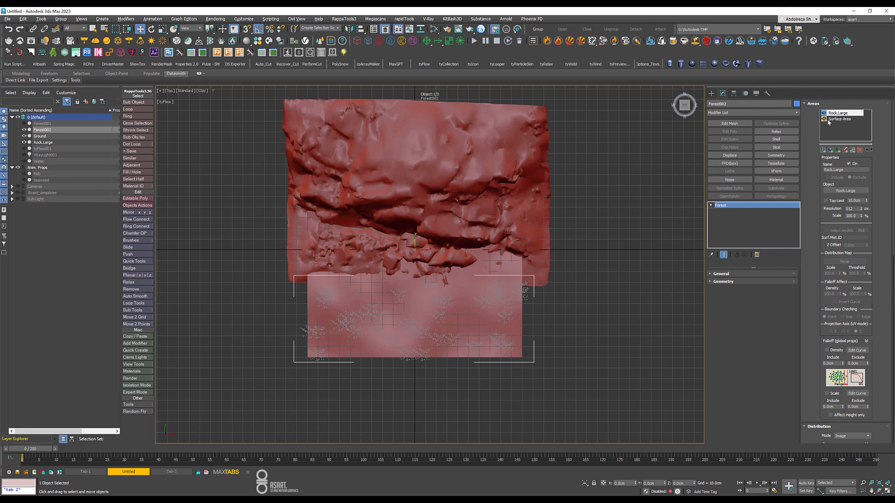
Step: Add a paint area set to Exclude and paint it over the front part of the ground below the rock
{"action": "left_click", "coordinate": [845, 151]}
{"action": "left_click", "coordinate": [845, 150]}
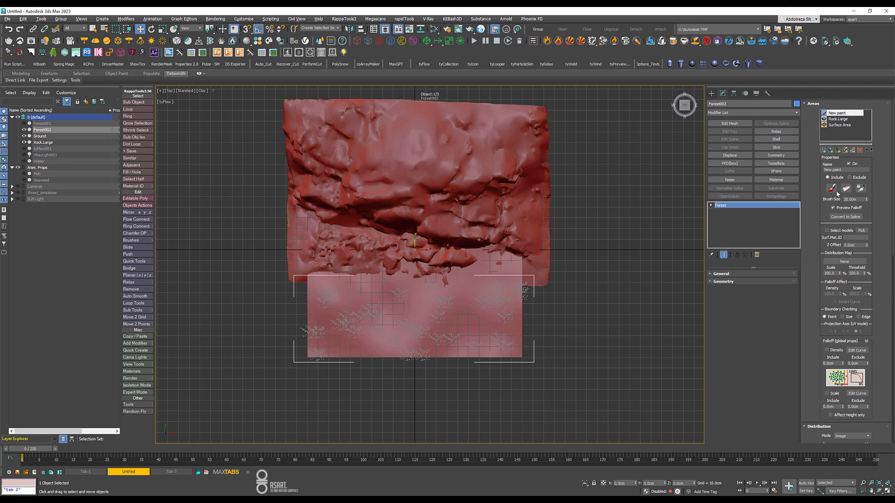
{"action": "left_click", "coordinate": [861, 178]}
{"action": "left_click", "coordinate": [832, 191]}
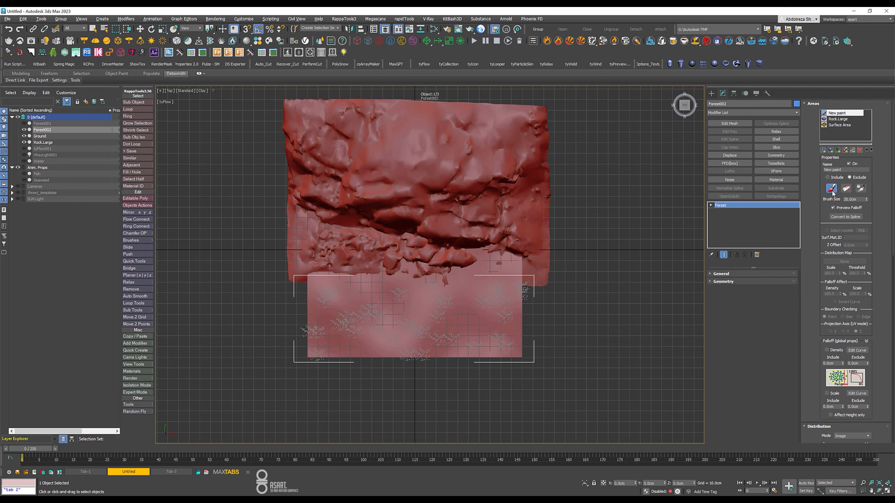
{"action": "mouse_move", "coordinate": [533, 355]}
{"action": "left_mouse_down"}
{"action": "mouse_move", "coordinate": [507, 346]}
{"action": "mouse_move", "coordinate": [318, 352]}
{"action": "mouse_move", "coordinate": [310, 340]}
{"action": "mouse_move", "coordinate": [359, 328]}
{"action": "mouse_move", "coordinate": [419, 337]}
{"action": "mouse_move", "coordinate": [443, 328]}
{"action": "mouse_move", "coordinate": [484, 332]}
{"action": "mouse_move", "coordinate": [485, 339]}
{"action": "mouse_move", "coordinate": [473, 325]}
{"action": "mouse_move", "coordinate": [478, 315]}
{"action": "left_mouse_up"}
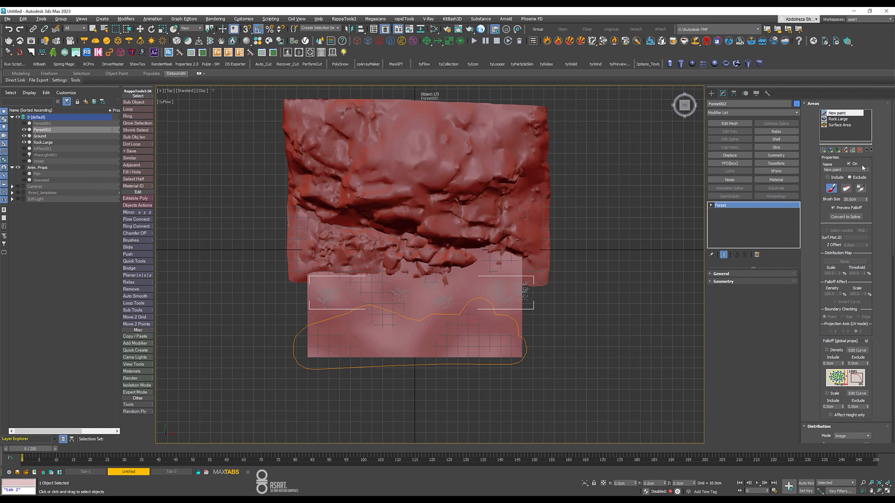
{"action": "key", "text": "w"}
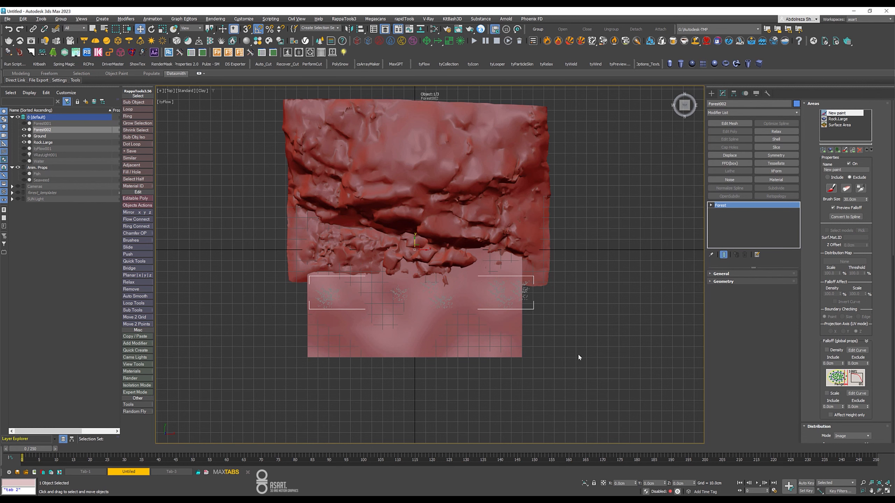
Step: Assign the sdokF_Seaweed VRay2SidedMtl material to tyFlow001 and return to the camera view
{"action": "left_click", "coordinate": [434, 29]}
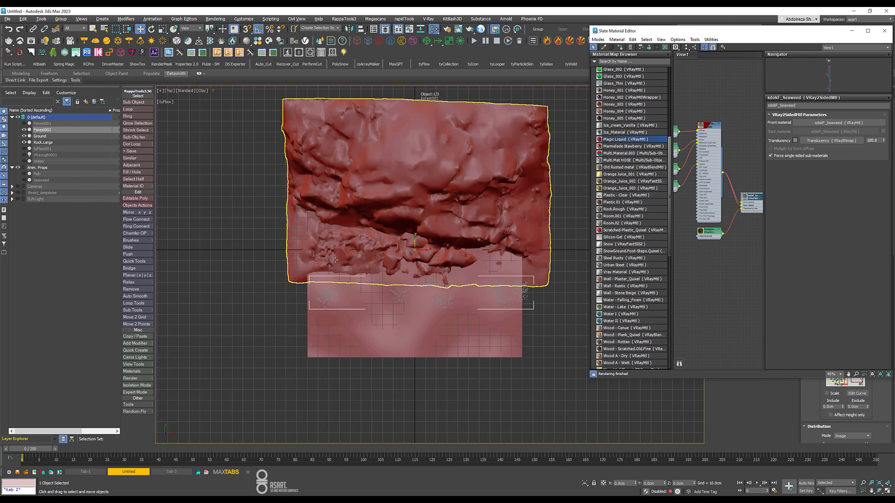
{"action": "left_click", "coordinate": [45, 149]}
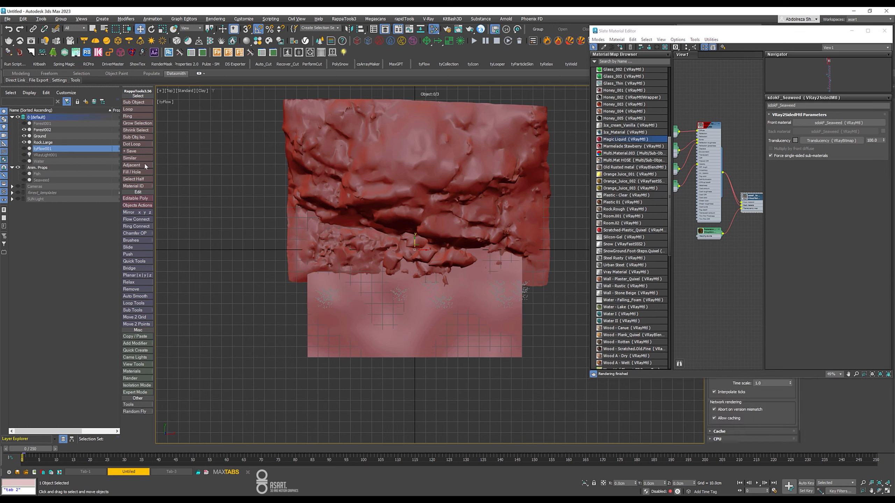
{"action": "right_click", "coordinate": [748, 194]}
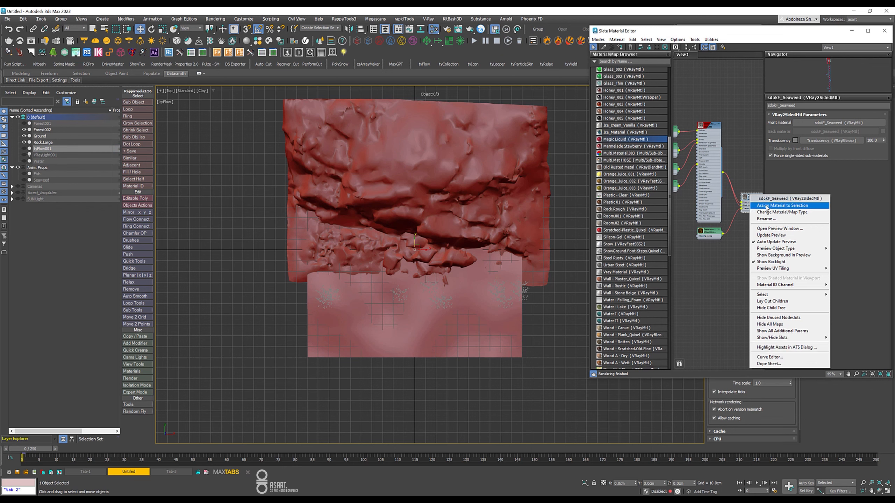
{"action": "left_click", "coordinate": [787, 206]}
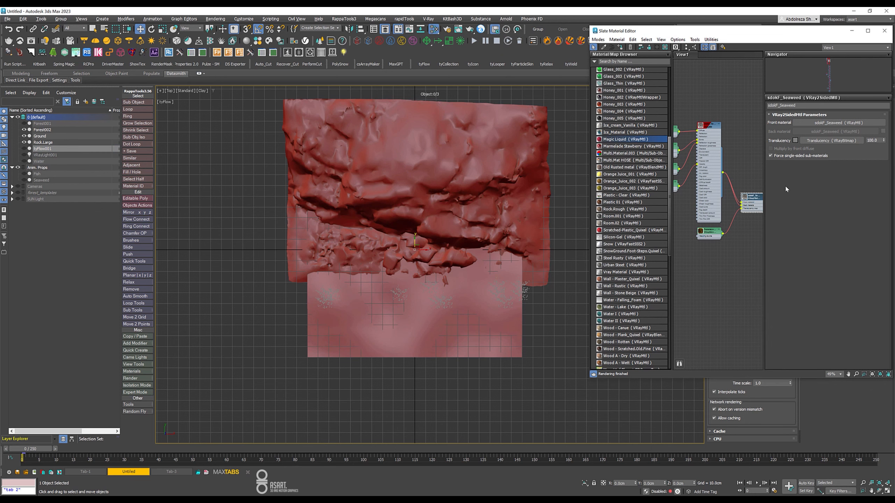
{"action": "left_click", "coordinate": [884, 30]}
{"action": "key", "text": "c"}
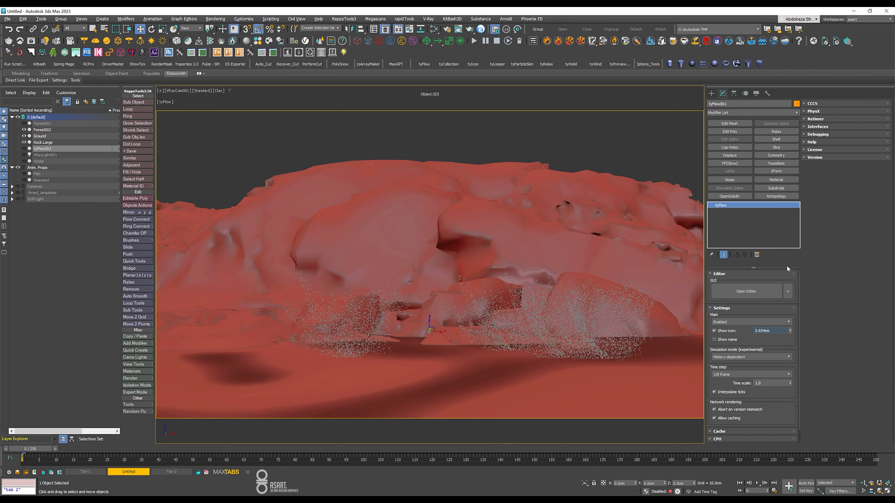
Step: Change the distribution map of Forest002 to the Patches 4 image
{"action": "left_click", "coordinate": [46, 129]}
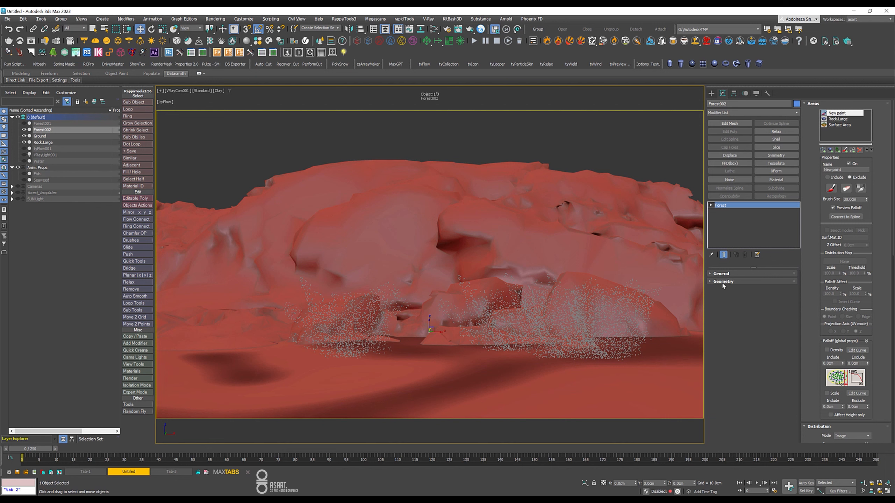
{"action": "left_click", "coordinate": [721, 274]}
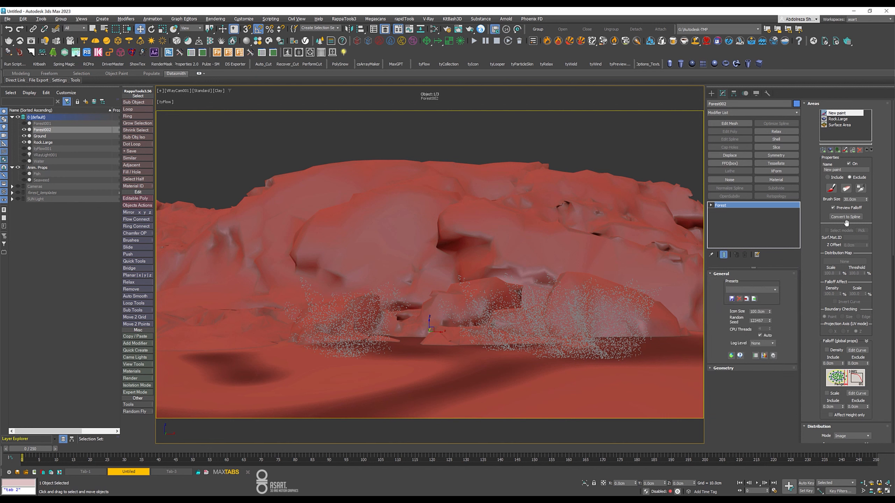
{"action": "left_click", "coordinate": [811, 104]}
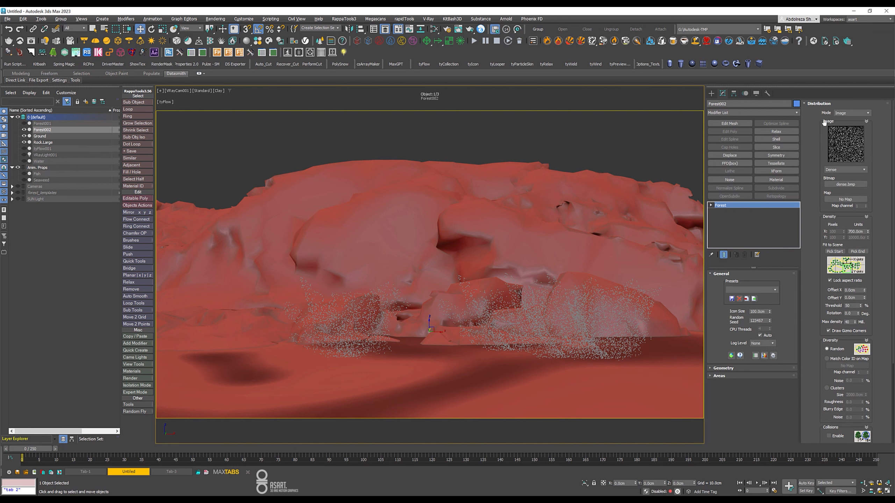
{"action": "left_click", "coordinate": [865, 170]}
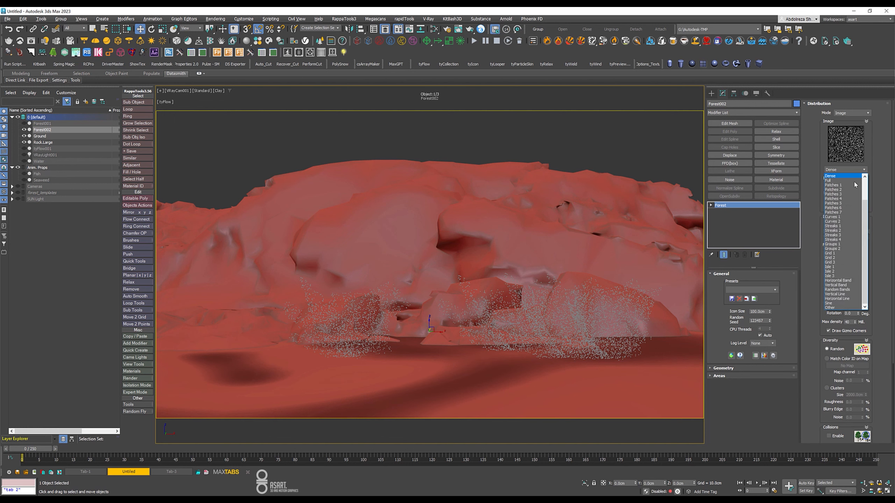
{"action": "left_click", "coordinate": [845, 198]}
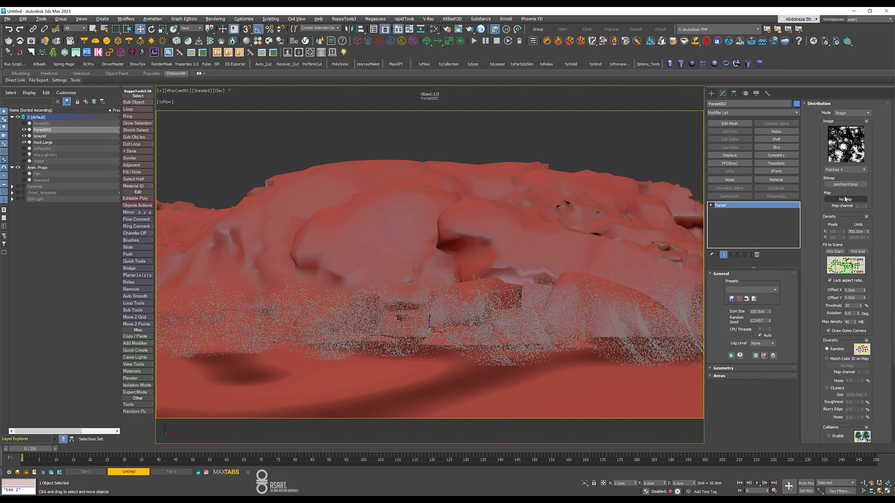
{"action": "left_click", "coordinate": [819, 104]}
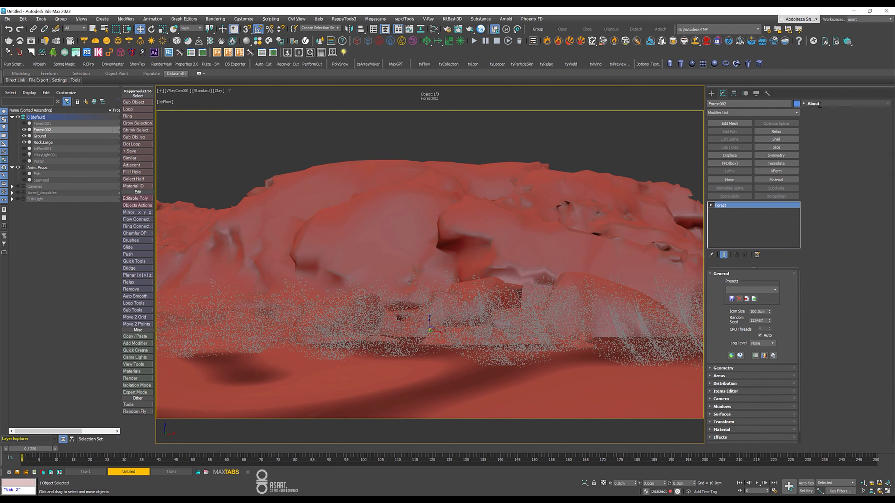
Step: Reduce the Global Scale of the forest's geometry so the scattered seaweed gets smaller
{"action": "left_click", "coordinate": [724, 275]}
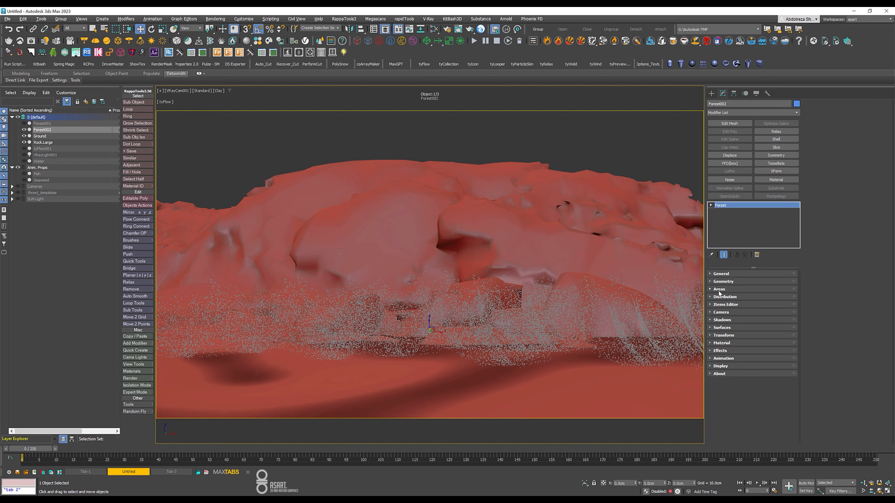
{"action": "left_click", "coordinate": [724, 282]}
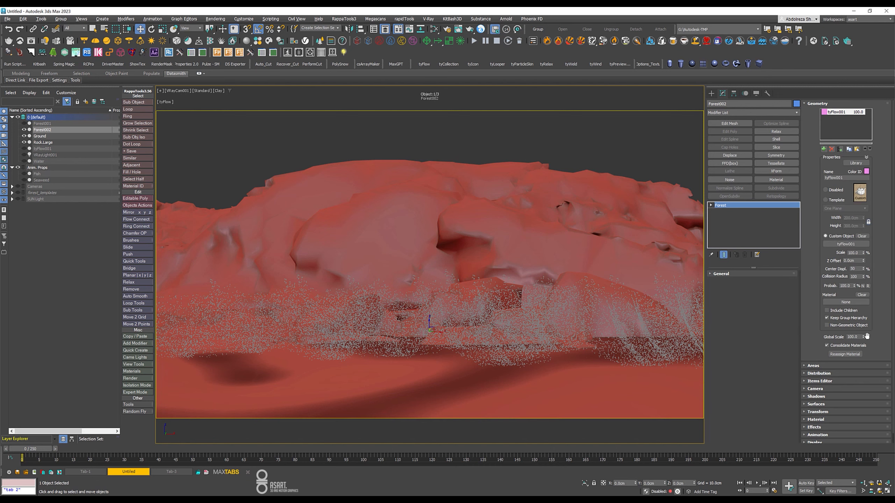
{"action": "left_click_drag", "start_coordinate": [863, 338], "coordinate": [863, 349]}
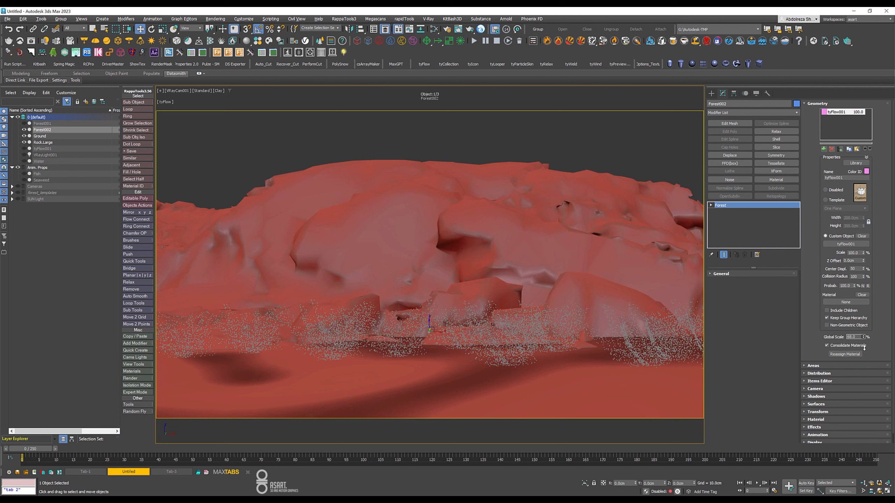
{"action": "left_click", "coordinate": [807, 104]}
Step: Enable random translation, rotation and scale for the forest, with a scale range of 67 to 108 percent
{"action": "left_click", "coordinate": [732, 335]}
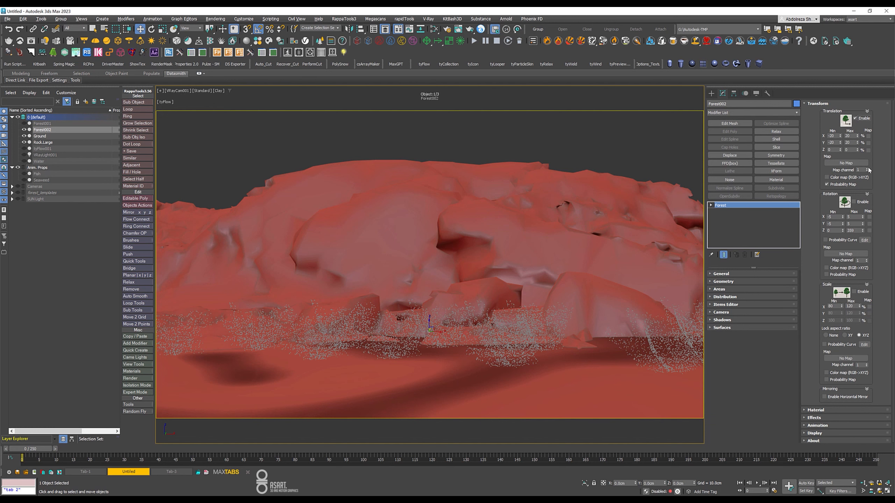
{"action": "left_click", "coordinate": [858, 202]}
{"action": "left_click", "coordinate": [859, 292]}
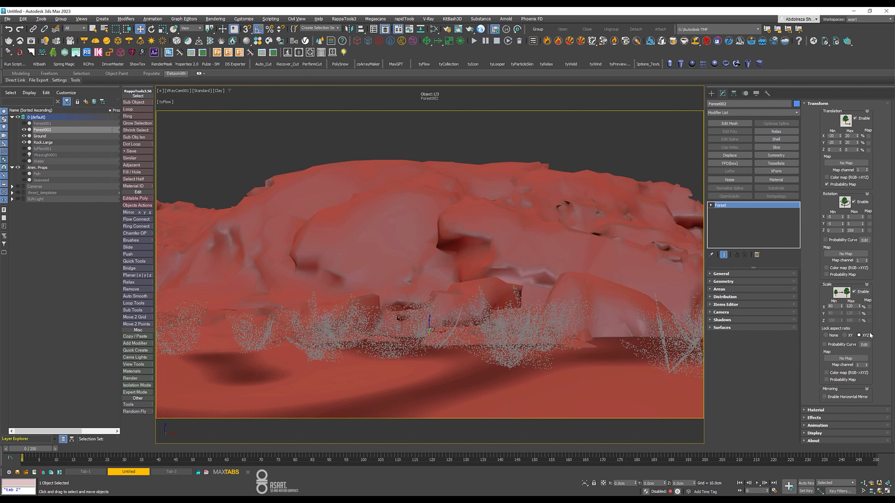
{"action": "left_click_drag", "start_coordinate": [859, 309], "coordinate": [843, 312]}
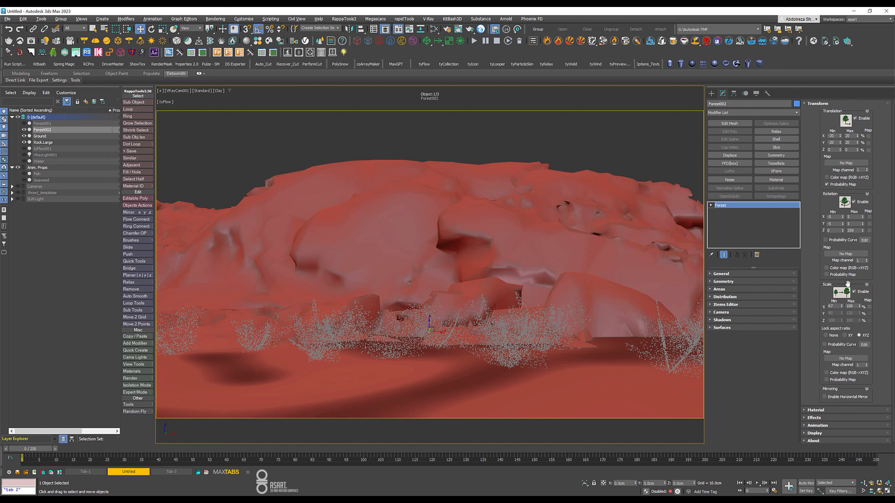
{"action": "left_click", "coordinate": [807, 103]}
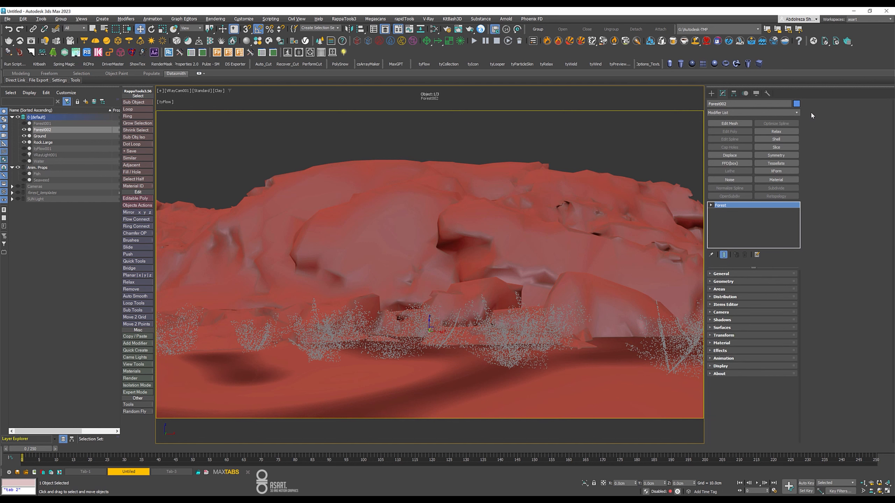
Step: Set the forest's animation mode to Random Samples
{"action": "left_click", "coordinate": [723, 358]}
{"action": "left_click", "coordinate": [824, 129]}
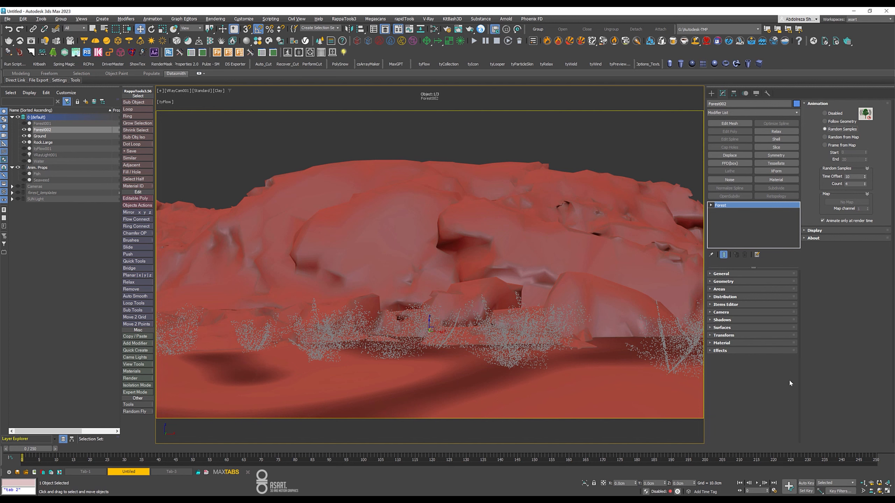
{"action": "left_click", "coordinate": [814, 104]}
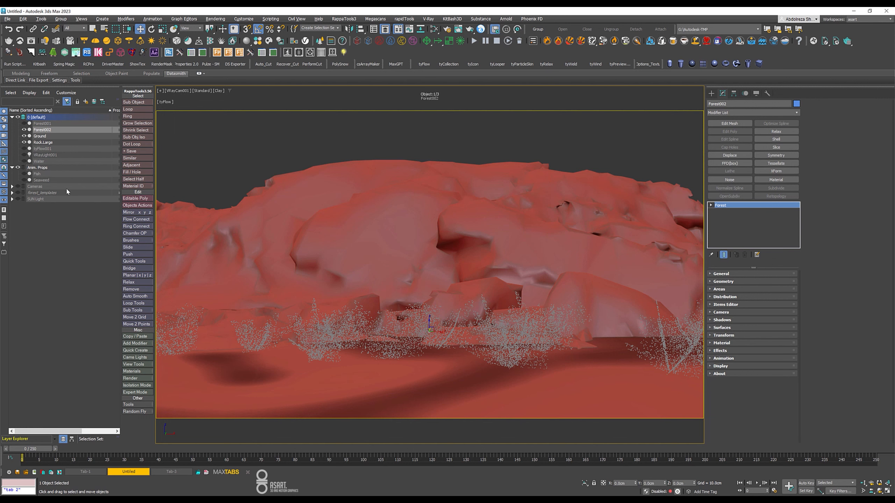
Step: Unhide and select the Water object, then bring up the Chaos Vantage live render over the viewport
{"action": "left_click", "coordinate": [24, 161]}
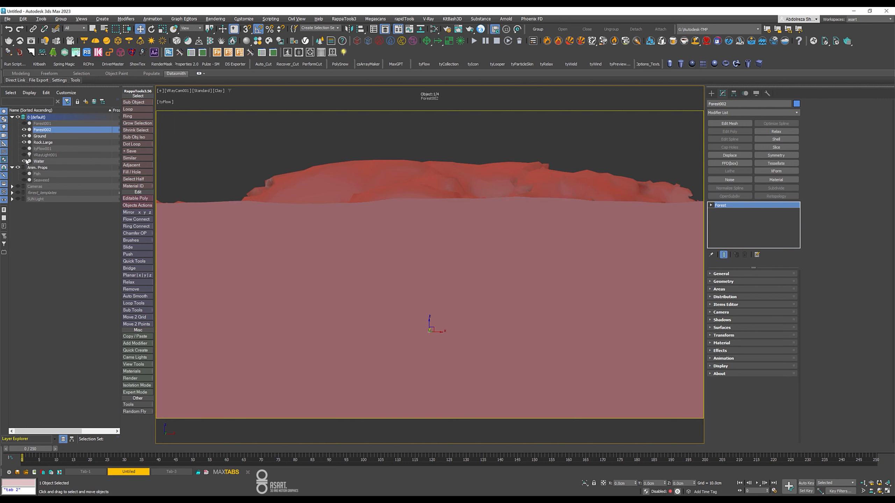
{"action": "left_click", "coordinate": [44, 161]}
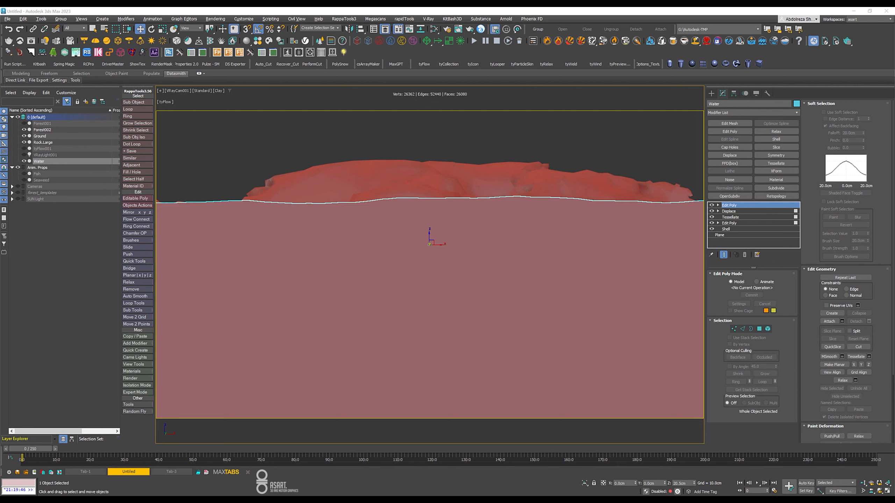
{"action": "key", "text": "alt+Tab"}
{"action": "left_click_drag", "start_coordinate": [413, 50], "coordinate": [487, 122]}
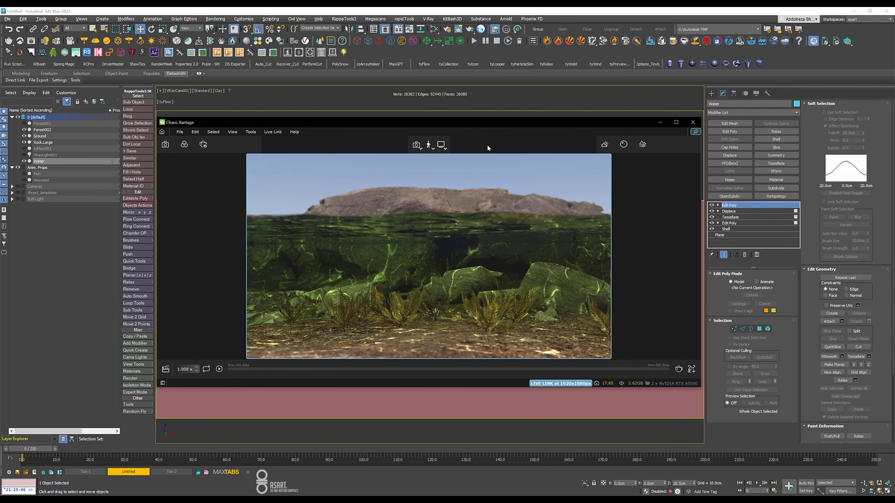
Step: Scrub through the animation up to frame 250 and back, examining the seaweed's movement in the live render
{"action": "left_click_drag", "start_coordinate": [37, 452], "coordinate": [76, 457]}
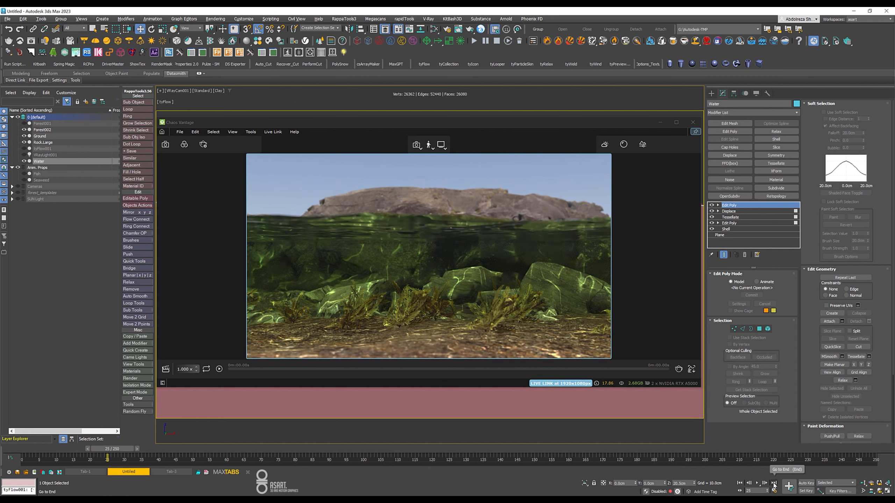
{"action": "left_click", "coordinate": [774, 484]}
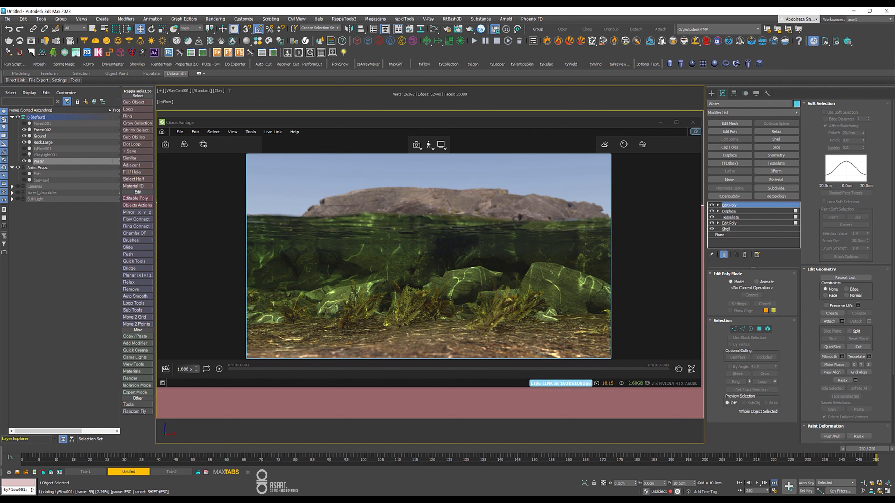
{"action": "left_click", "coordinate": [8, 448]}
{"action": "left_click_drag", "start_coordinate": [39, 449], "coordinate": [353, 454]}
{"action": "left_click_drag", "start_coordinate": [384, 453], "coordinate": [505, 462]}
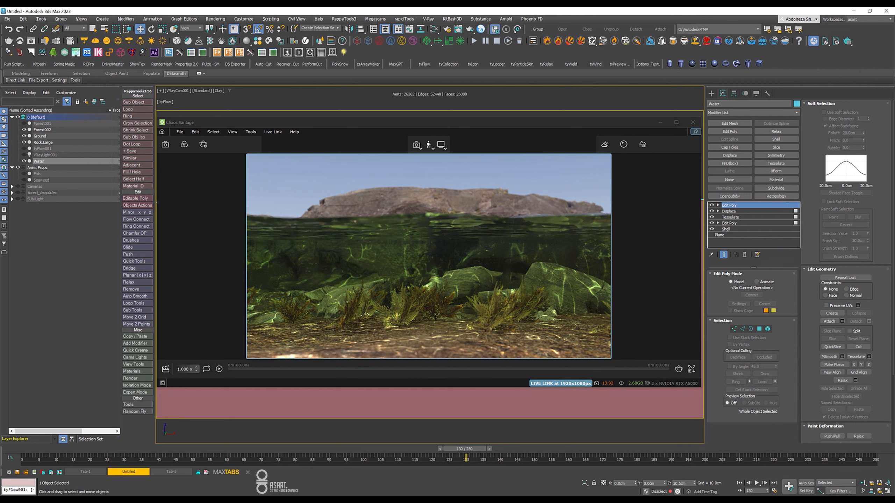
Step: Minimise Chaos Vantage, hide the Water object and dismiss the V-Ray log in the top view
{"action": "left_click", "coordinate": [660, 122]}
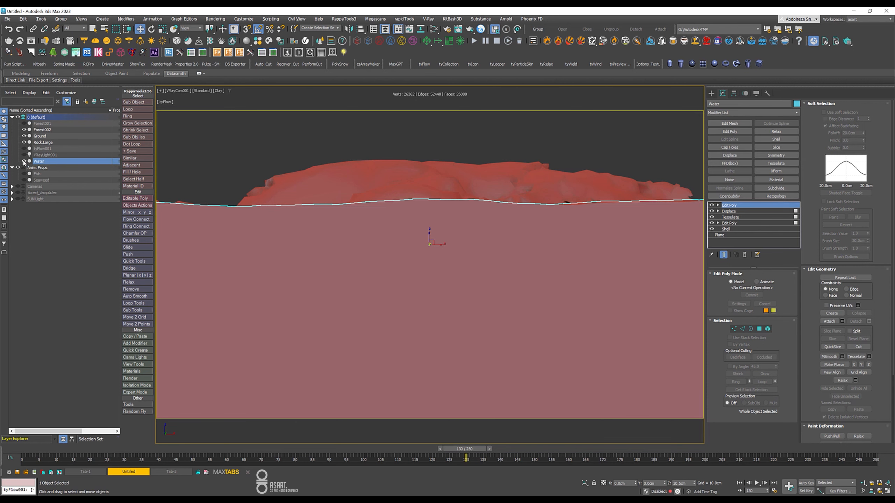
{"action": "left_click", "coordinate": [24, 161]}
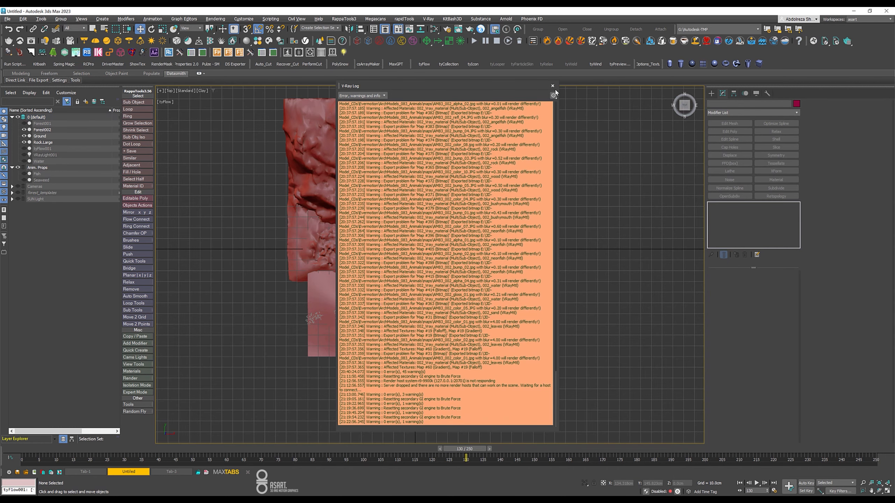
{"action": "left_click", "coordinate": [552, 85]}
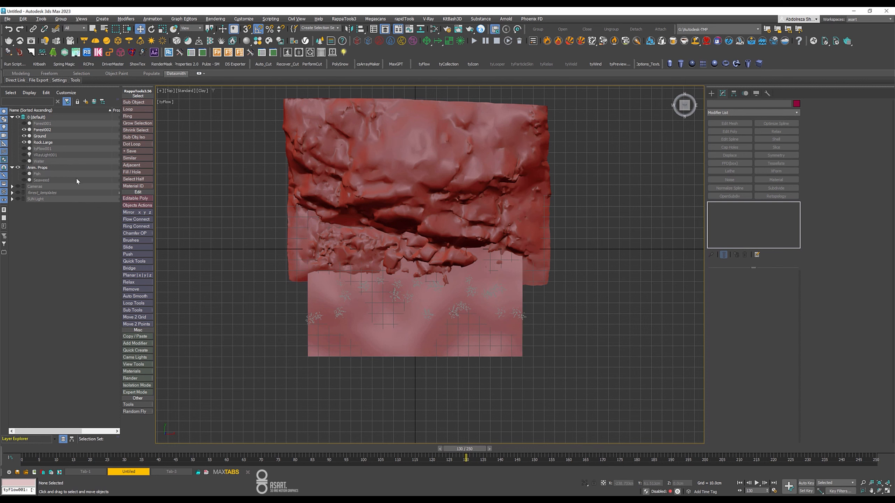
Step: Extend Forest002's painted exclude area toward the rock to clear the seaweed nearest the front
{"action": "left_click", "coordinate": [41, 130]}
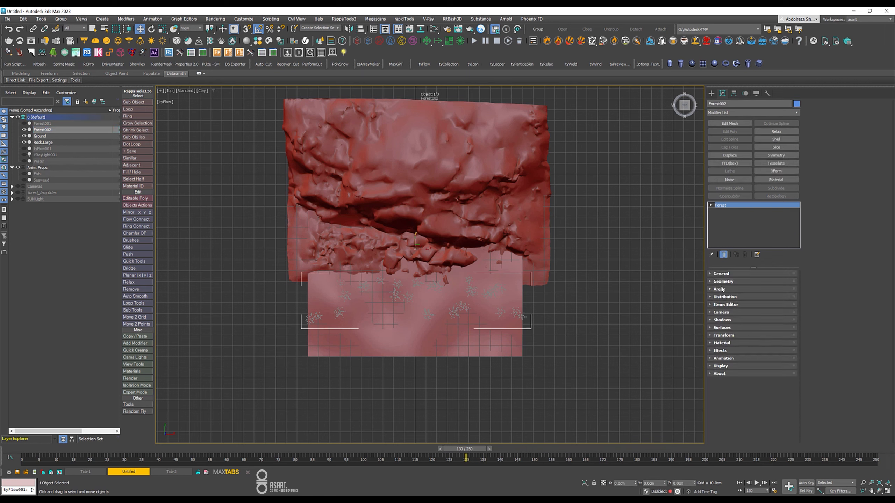
{"action": "left_click", "coordinate": [721, 289]}
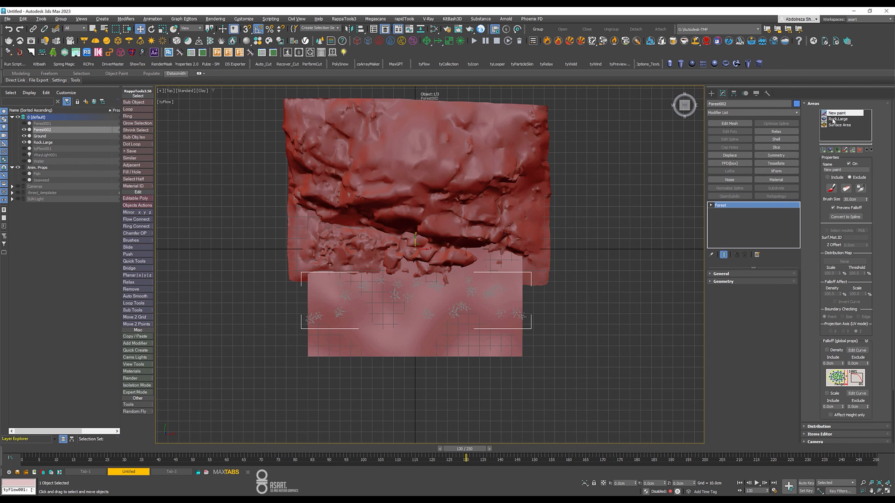
{"action": "left_click", "coordinate": [831, 188]}
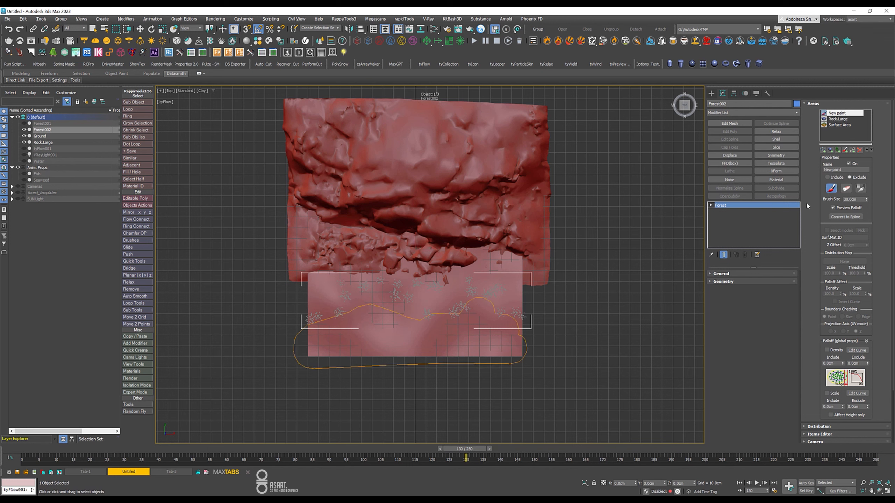
{"action": "left_click_drag", "start_coordinate": [512, 323], "coordinate": [308, 327]}
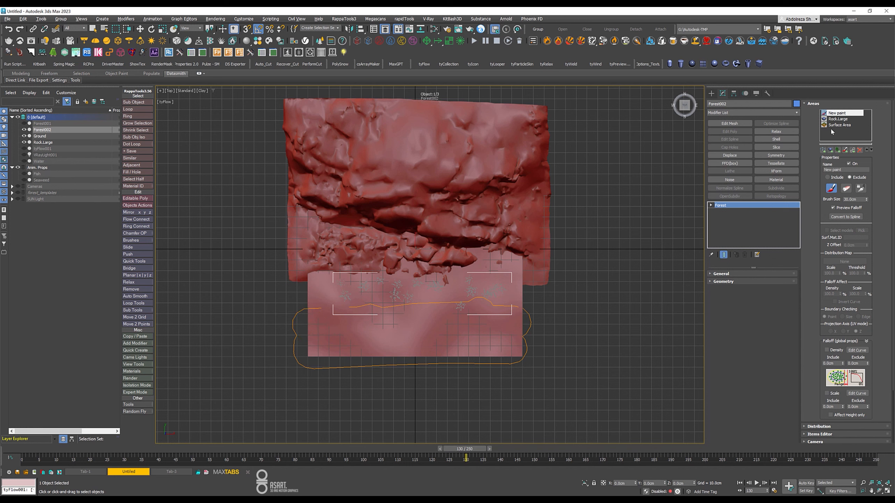
{"action": "left_click", "coordinate": [831, 190]}
{"action": "left_click", "coordinate": [831, 190]}
{"action": "left_click", "coordinate": [405, 309]}
{"action": "left_click", "coordinate": [500, 315]}
{"action": "left_click", "coordinate": [832, 190]}
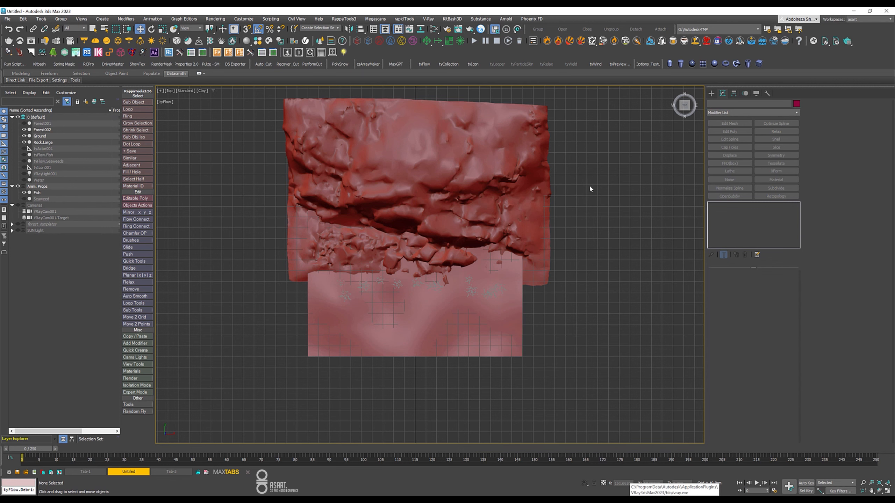
Step: Create a box about 53 cm long, 232 cm wide and 28 cm high over the front ground in the top view
{"action": "left_click", "coordinate": [758, 63]}
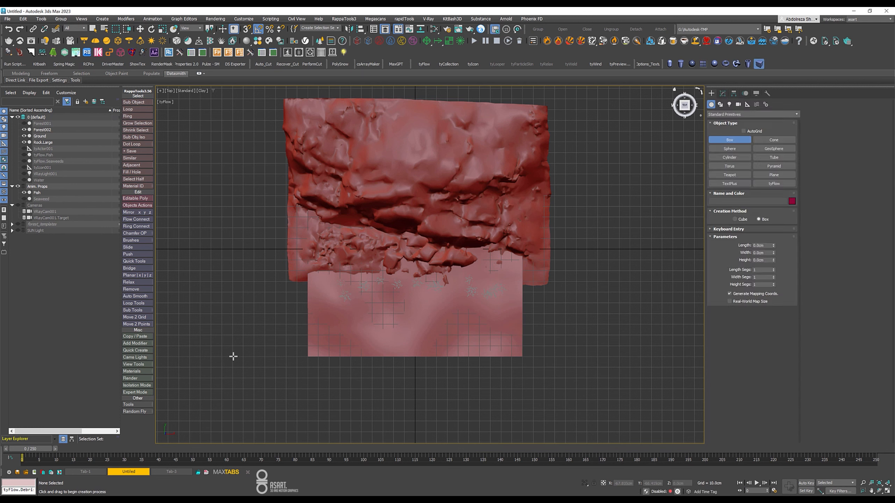
{"action": "left_click_drag", "start_coordinate": [289, 298], "coordinate": [541, 354]}
{"action": "left_click", "coordinate": [537, 326]}
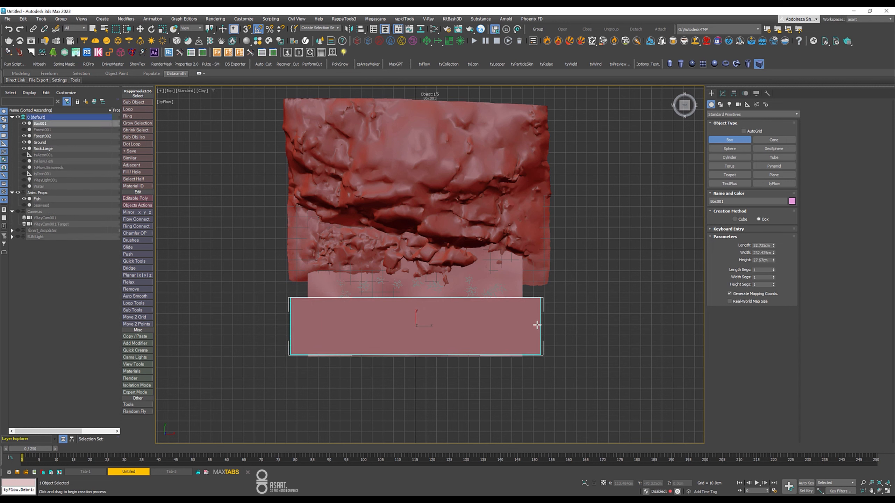
{"action": "right_click", "coordinate": [582, 341]}
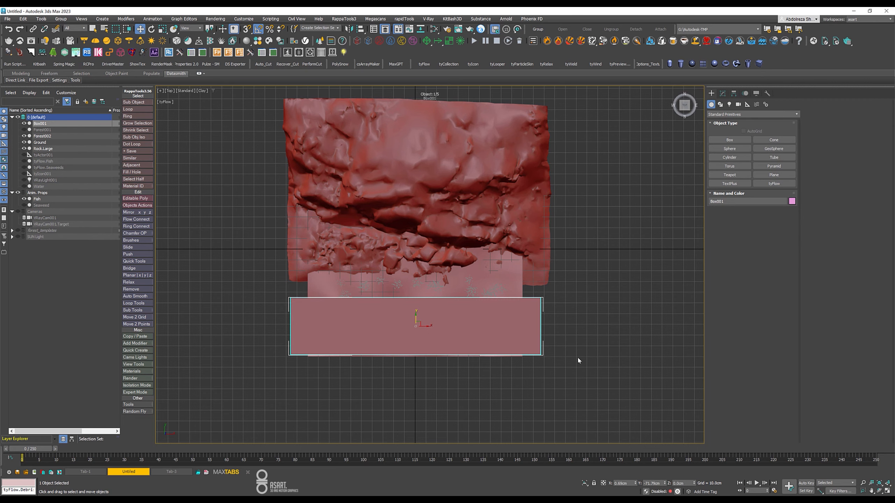
Step: Make the box non-renderable and turn on Display as Box in its object properties
{"action": "key", "text": "p"}
{"action": "middle_click_drag", "start_coordinate": [417, 369], "coordinate": [493, 382], "text": "alt"}
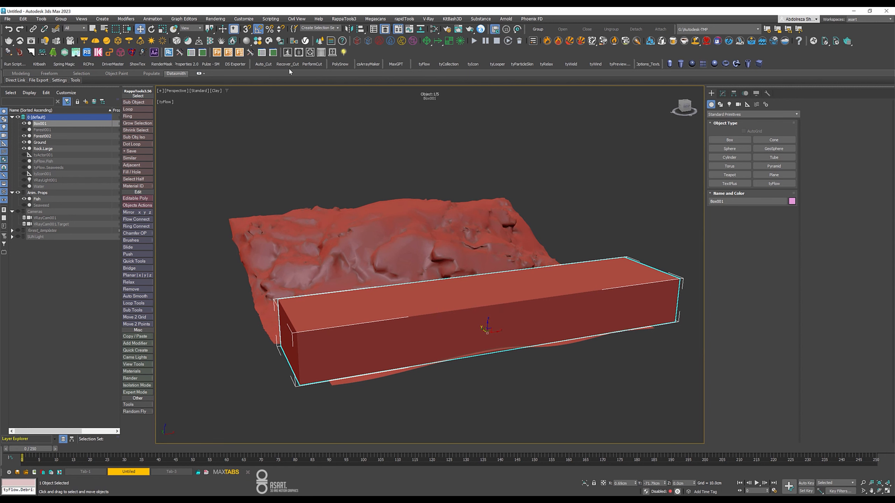
{"action": "left_click", "coordinate": [186, 65]}
{"action": "left_click", "coordinate": [296, 230]}
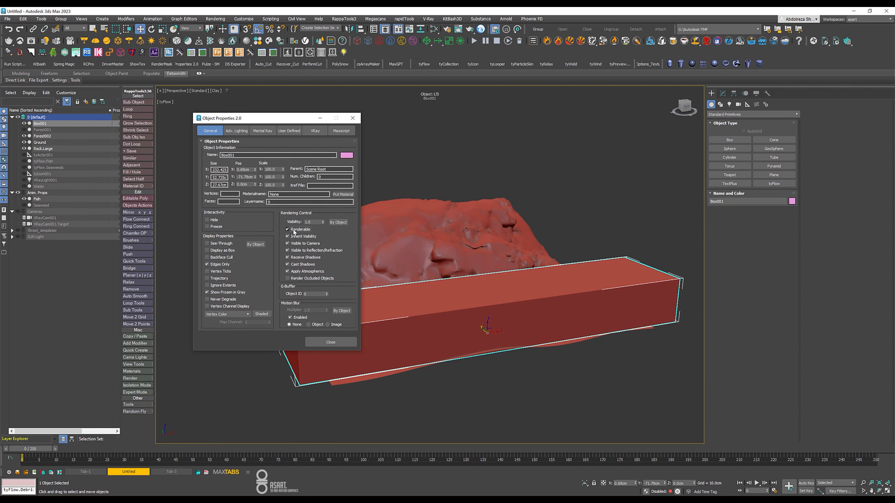
{"action": "left_click", "coordinate": [222, 251]}
{"action": "left_click", "coordinate": [345, 341]}
Step: Reset the box's X position to 0 cm
{"action": "middle_click_drag", "start_coordinate": [483, 367], "coordinate": [500, 400], "text": "alt"}
{"action": "right_click", "coordinate": [635, 482]}
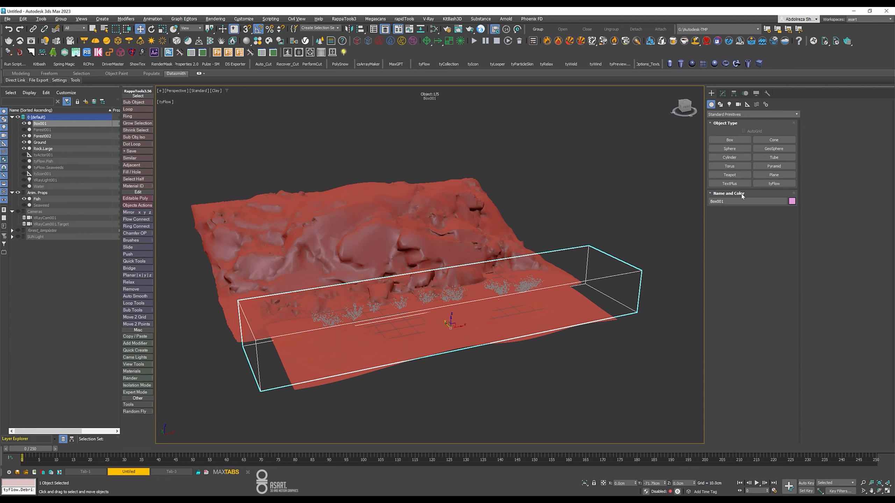
Step: Set the box's height to 20 cm
{"action": "left_click", "coordinate": [721, 93]}
{"action": "double_click", "coordinate": [761, 297]}
{"action": "type", "text": "20"}
{"action": "key", "text": "Return"}
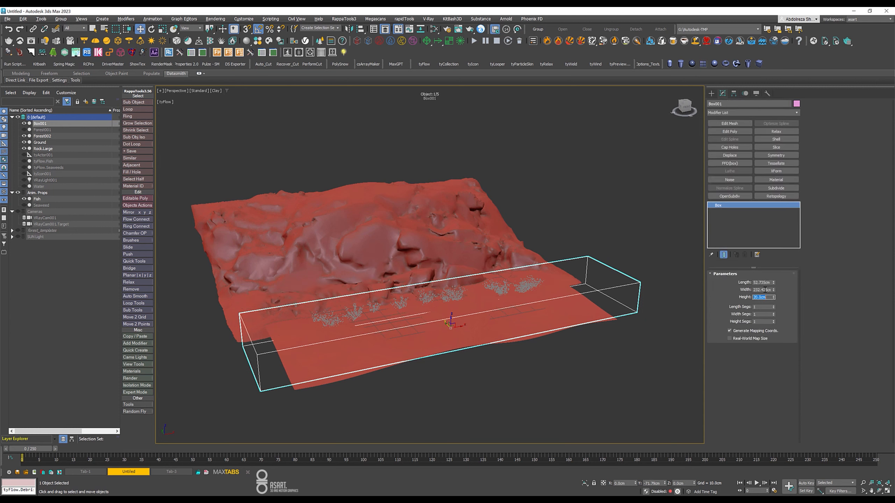
Step: Create a tyFlow object in front of the box and set its simulation time step to 1/2 frame
{"action": "middle_click_drag", "start_coordinate": [495, 327], "coordinate": [466, 380], "text": "alt"}
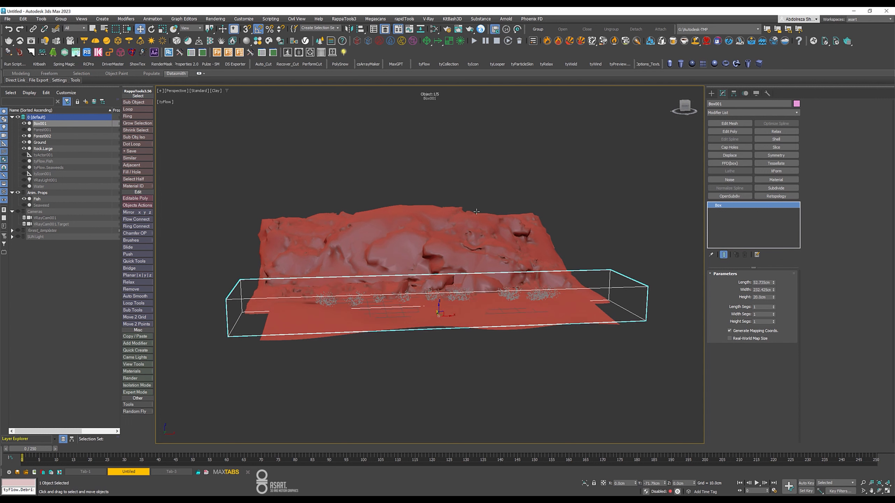
{"action": "left_click", "coordinate": [424, 64]}
{"action": "left_click", "coordinate": [440, 368]}
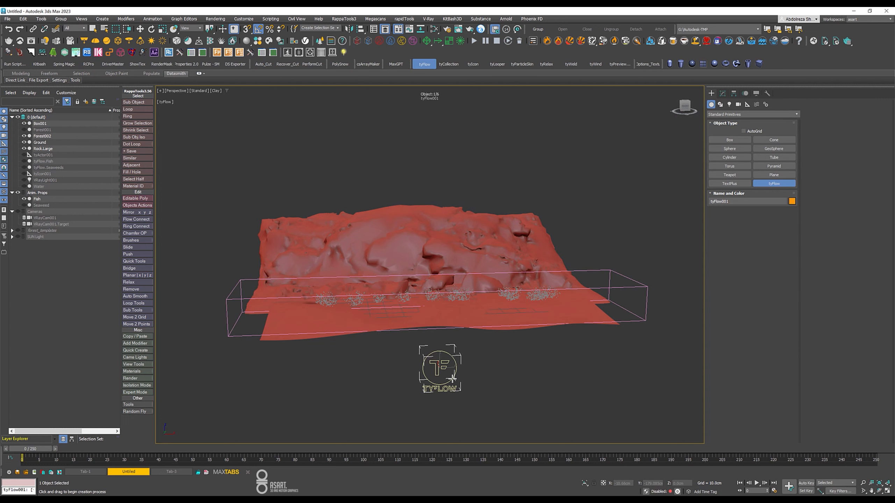
{"action": "left_click", "coordinate": [722, 93]}
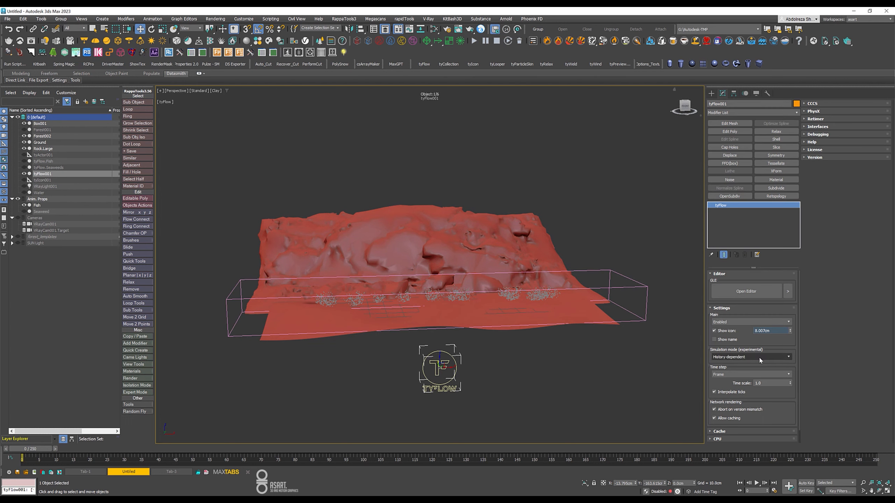
{"action": "left_click", "coordinate": [723, 375]}
{"action": "left_click", "coordinate": [723, 388]}
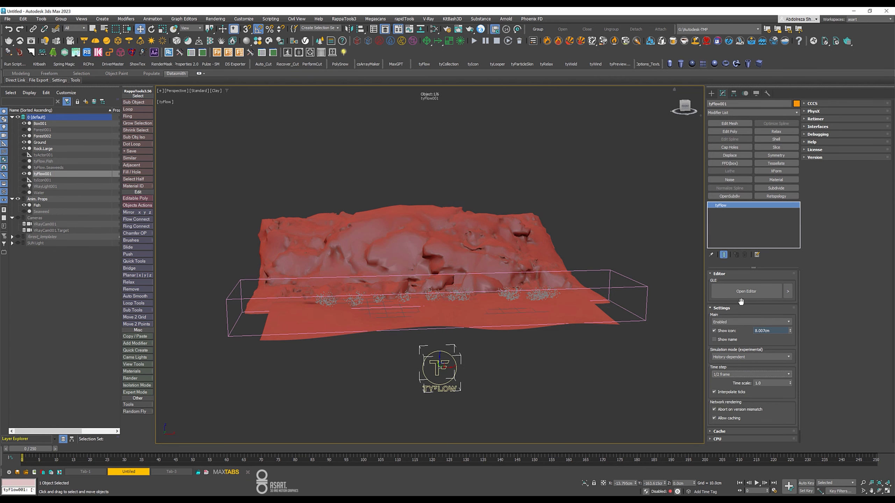
Step: Start an event in the new tyFlow with a Birth operator that ends at frame 0 and totals 2000 particles
{"action": "left_click", "coordinate": [742, 292]}
{"action": "left_click_drag", "start_coordinate": [235, 294], "coordinate": [242, 173]}
{"action": "double_click", "coordinate": [560, 154]}
{"action": "type", "text": "0"}
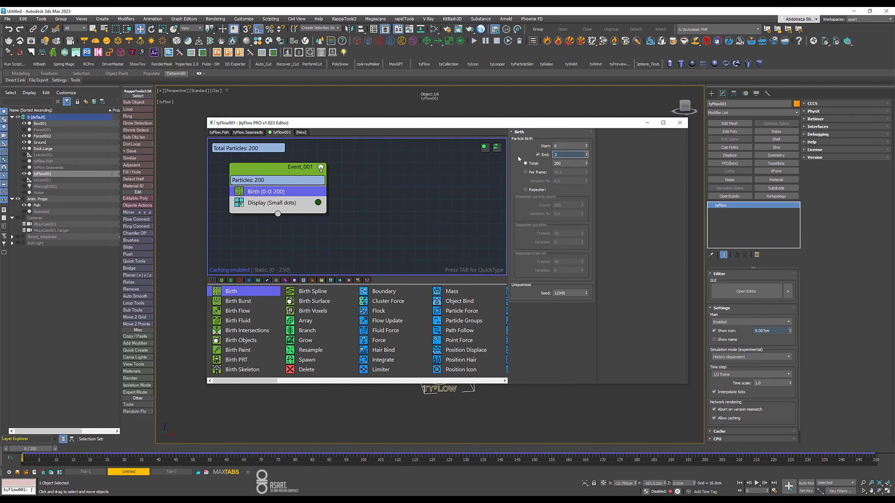
{"action": "left_click", "coordinate": [571, 163]}
{"action": "type", "text": "0"}
{"action": "key", "text": "Return"}
Step: Add a Position Object operator after Birth, using Box001 as its object and Volume as the location
{"action": "scroll", "coordinate": [455, 320], "scroll_direction": "down", "scroll_amount": 3}
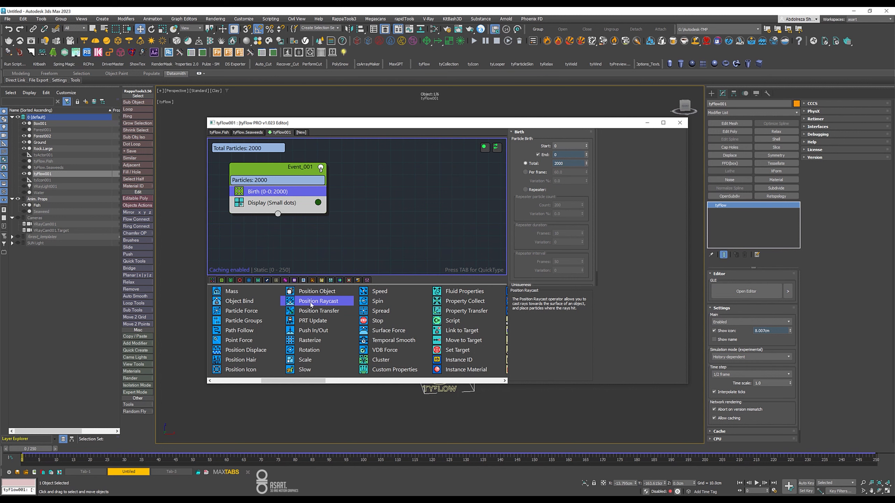
{"action": "left_click_drag", "start_coordinate": [310, 290], "coordinate": [278, 206]}
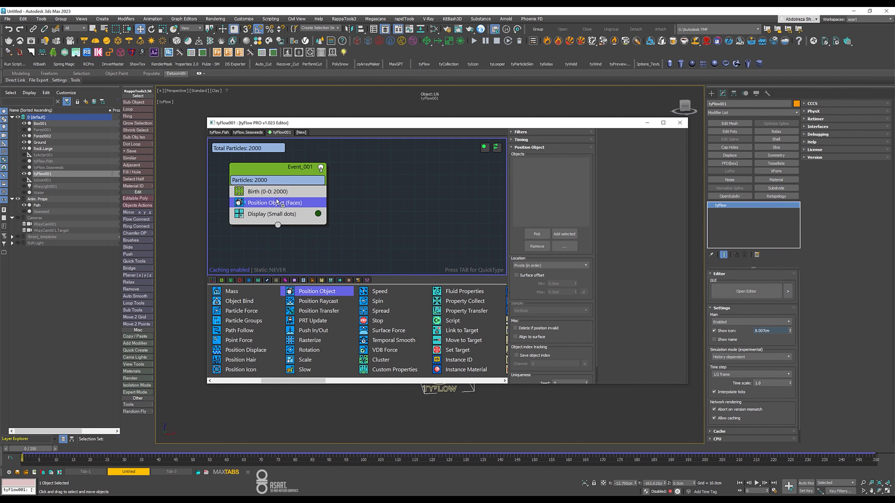
{"action": "left_click", "coordinate": [537, 235]}
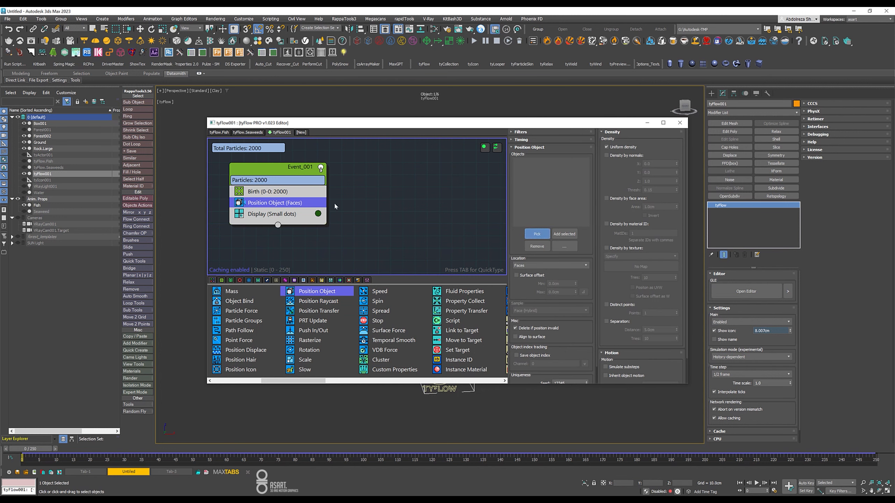
{"action": "left_click", "coordinate": [40, 123]}
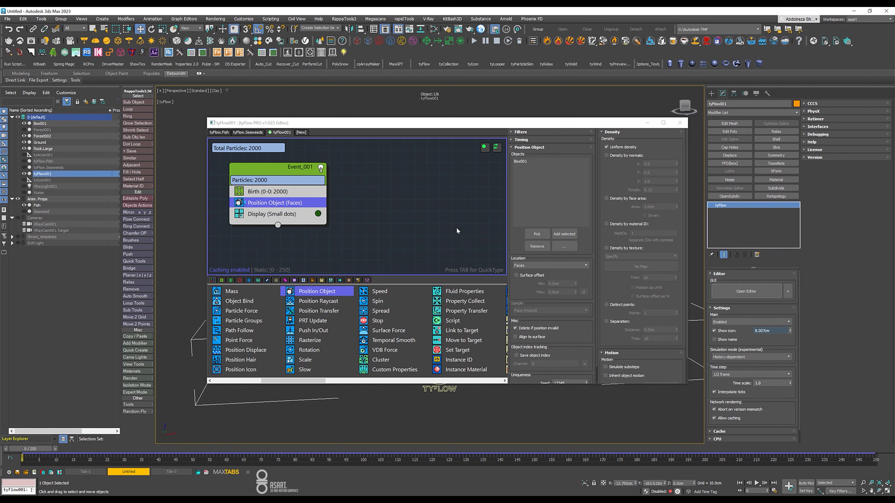
{"action": "left_click", "coordinate": [524, 266]}
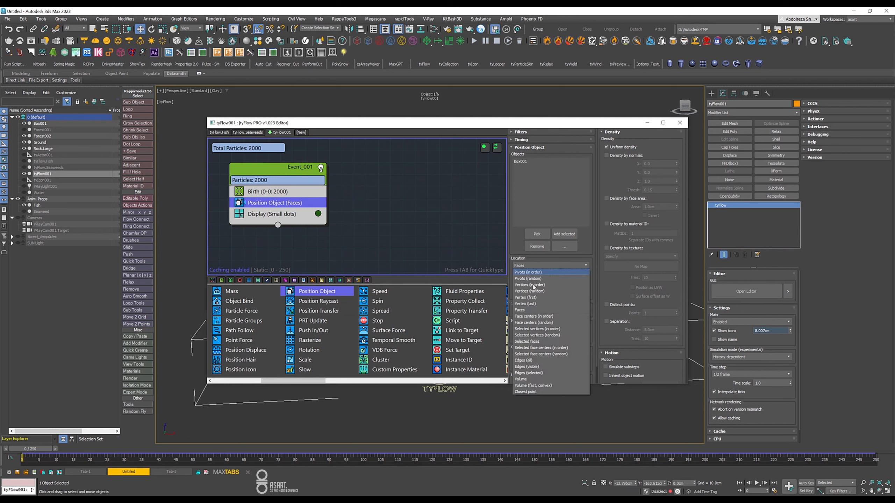
{"action": "left_click", "coordinate": [526, 377]}
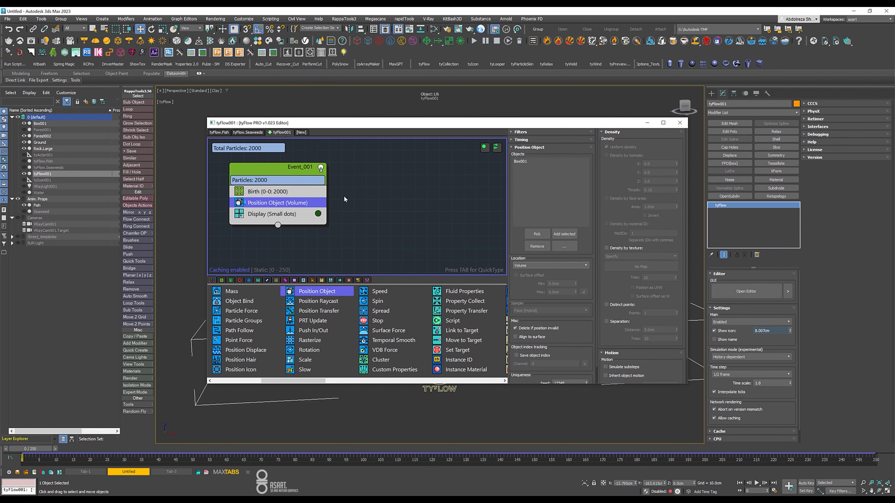
Step: Change the event's particle display color to amber yellow
{"action": "left_click", "coordinate": [318, 214]}
{"action": "left_click", "coordinate": [338, 235]}
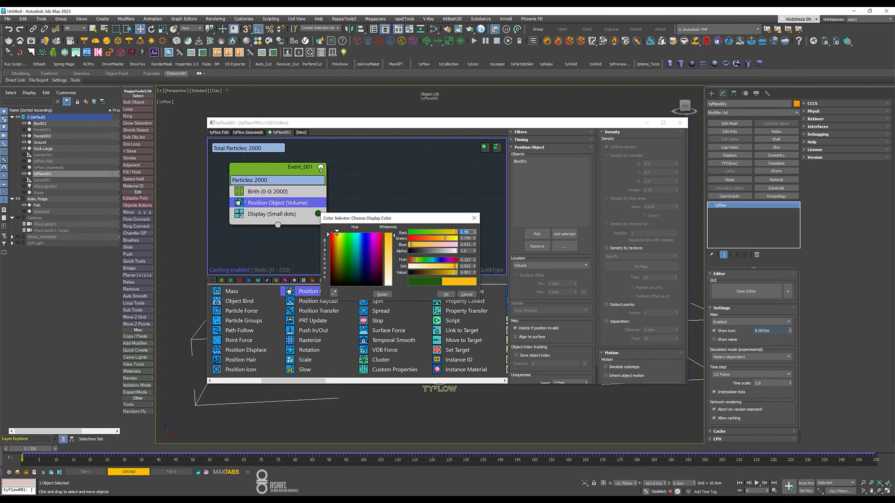
{"action": "left_click", "coordinate": [446, 294]}
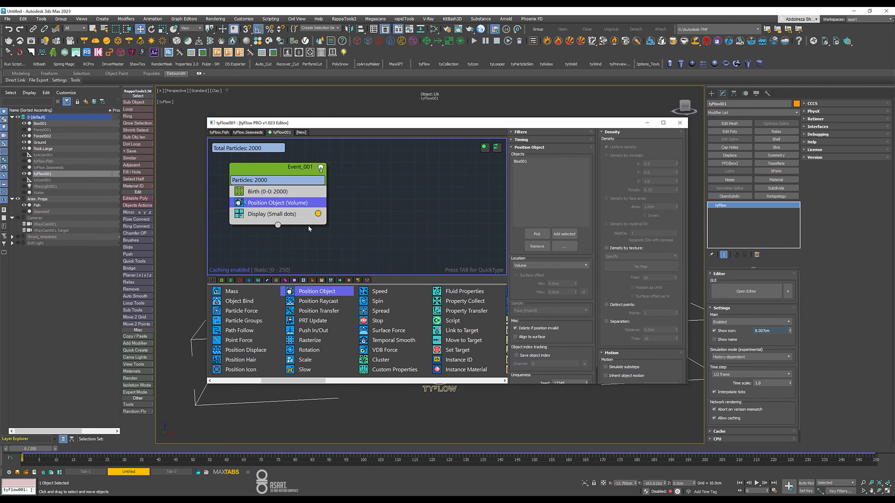
Step: Add a Mesh operator to the event between Position Object and Display
{"action": "scroll", "coordinate": [420, 329], "scroll_direction": "down", "scroll_amount": 10}
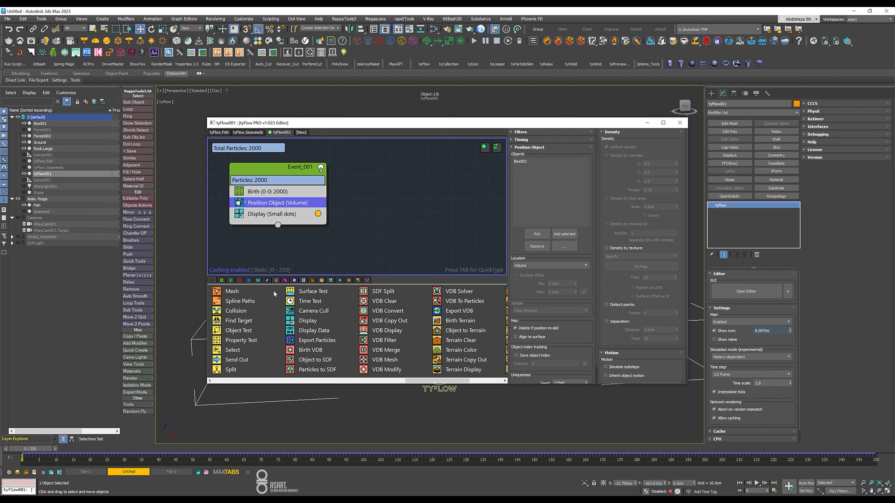
{"action": "left_click_drag", "start_coordinate": [238, 295], "coordinate": [267, 212]}
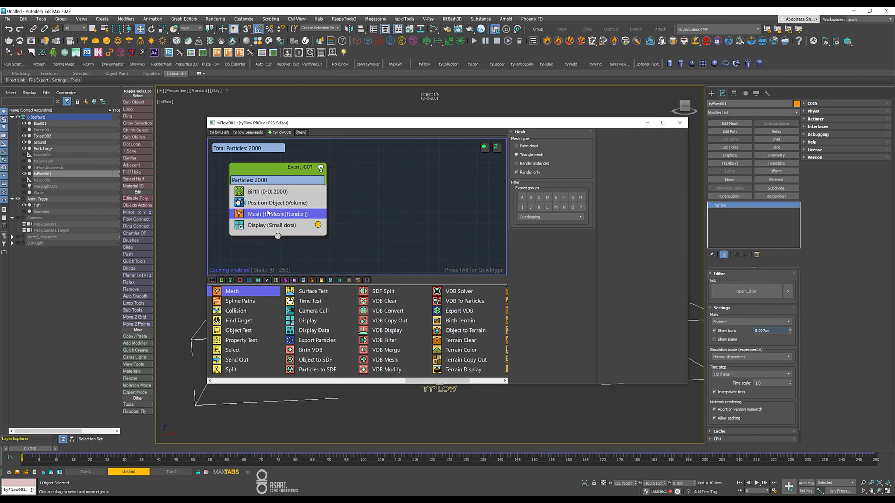
{"action": "left_click_drag", "start_coordinate": [333, 127], "coordinate": [697, 157]}
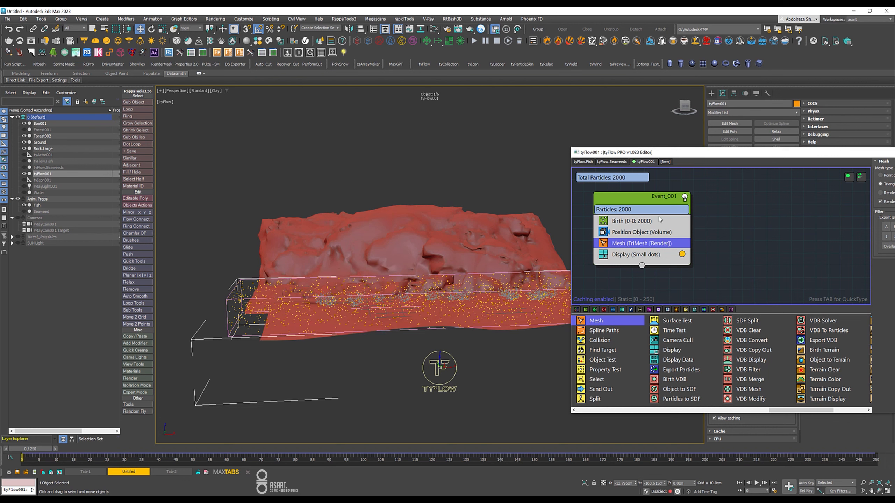
Step: Add a Scale operator and place it above the Mesh operator in the event
{"action": "scroll", "coordinate": [667, 351], "scroll_direction": "up", "scroll_amount": 3}
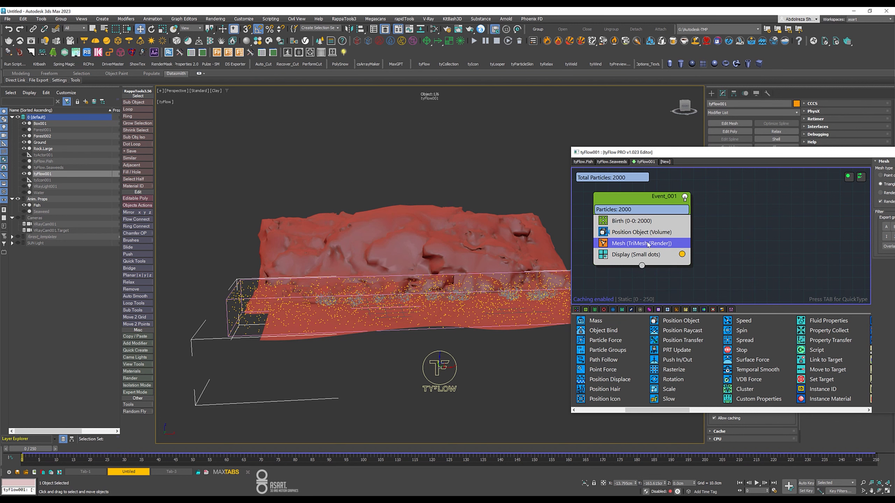
{"action": "key", "text": "Tab"}
{"action": "type", "text": "scale"}
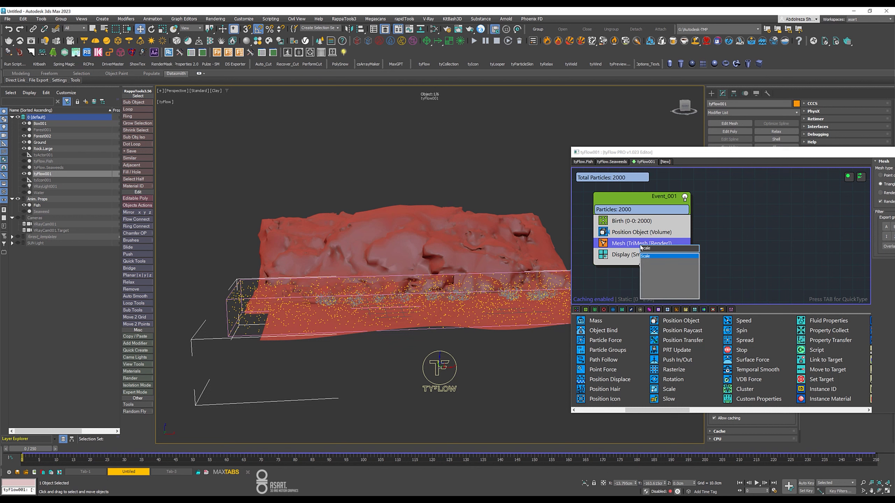
{"action": "key", "text": "Return"}
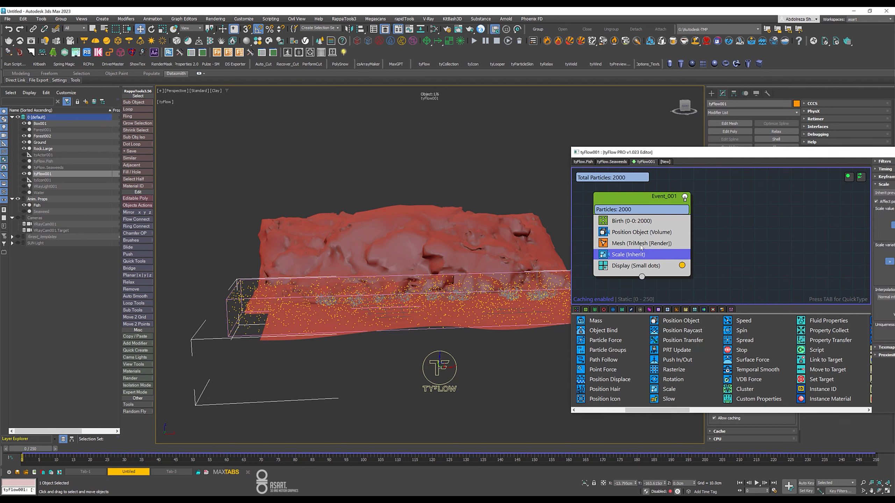
{"action": "left_click_drag", "start_coordinate": [623, 257], "coordinate": [625, 253]}
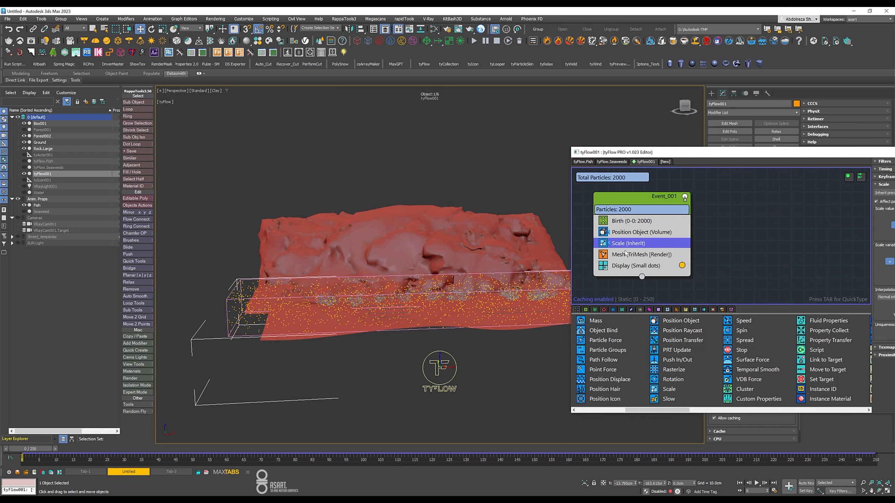
Step: Add a Shape operator to the event
{"action": "key", "text": "Tab"}
{"action": "type", "text": "mesh"}
{"action": "key", "text": "BackSpace"}
{"action": "key", "text": "BackSpace"}
{"action": "key", "text": "BackSpace"}
{"action": "key", "text": "BackSpace"}
{"action": "type", "text": "shape"}
{"action": "key", "text": "Return"}
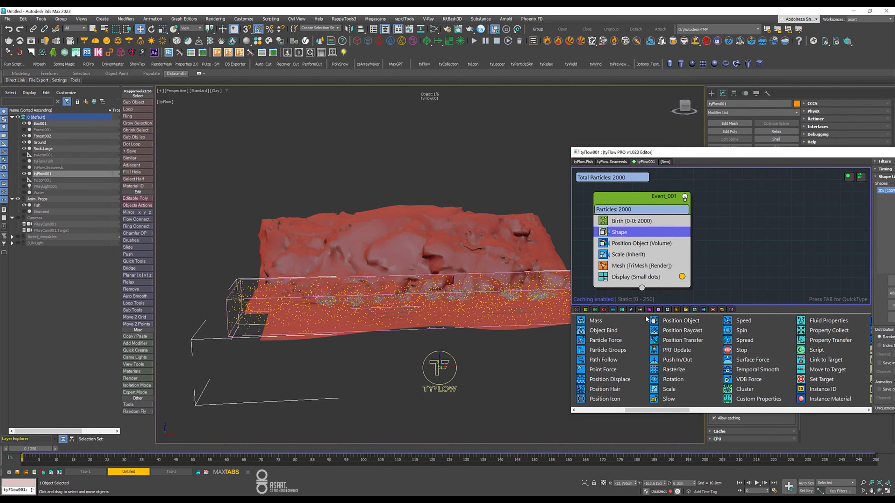
Step: Use the 2D Circle as the particle shape and place Position Object above the Shape operator
{"action": "left_click_drag", "start_coordinate": [748, 155], "coordinate": [387, 134]}
{"action": "left_click", "coordinate": [644, 156]}
{"action": "left_click", "coordinate": [634, 169]}
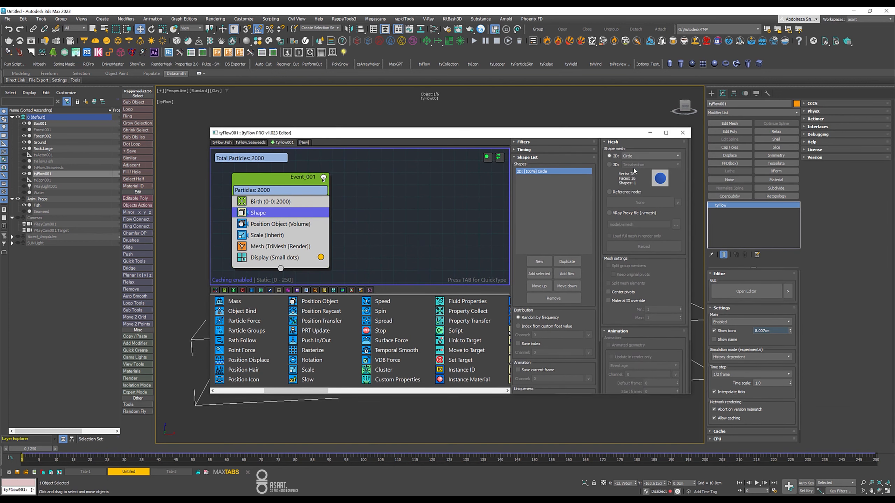
{"action": "left_click_drag", "start_coordinate": [262, 222], "coordinate": [261, 212]}
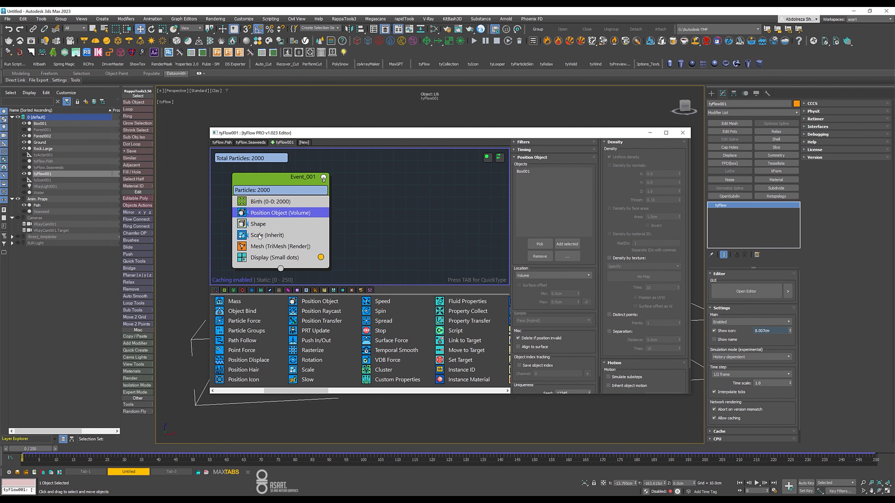
Step: Set the Scale operator's variation to 45% on all axes and make the variation uniform
{"action": "left_click", "coordinate": [259, 235]}
{"action": "left_click", "coordinate": [563, 234]}
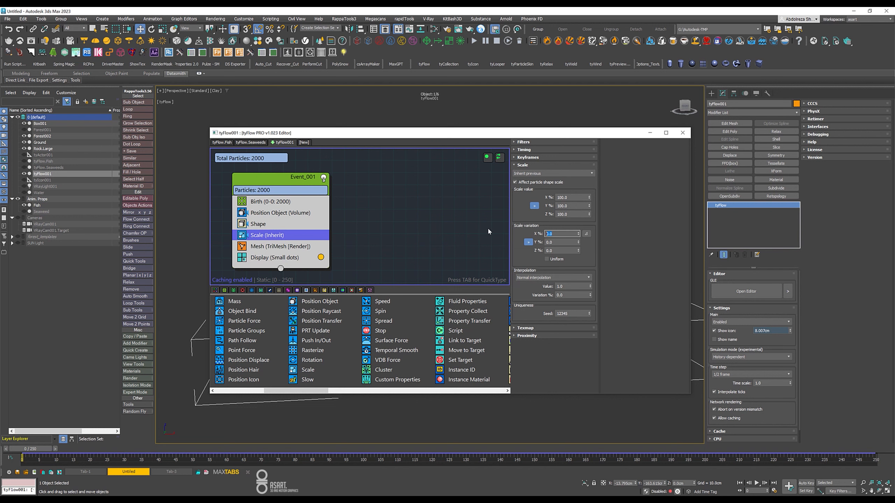
{"action": "type", "text": "45"}
{"action": "key", "text": "Return"}
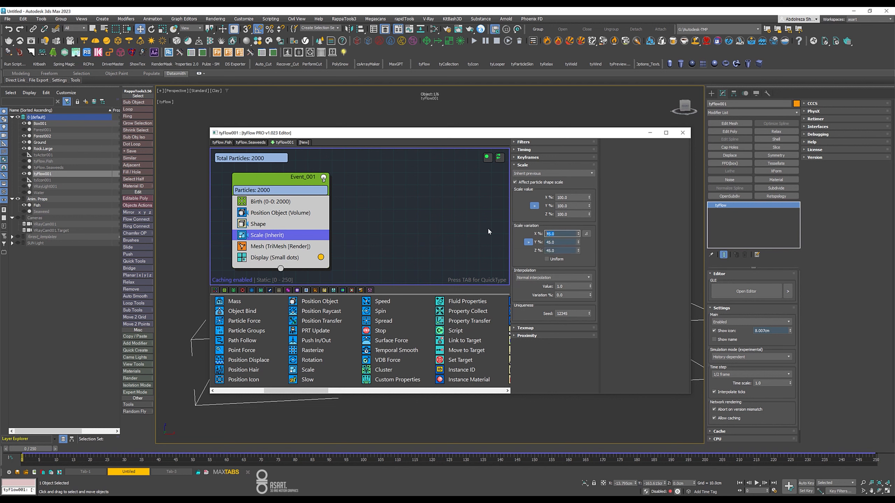
{"action": "left_click", "coordinate": [550, 259]}
Step: Add a Force operator between the Scale and Mesh operators
{"action": "left_click", "coordinate": [259, 246]}
{"action": "key", "text": "Tab"}
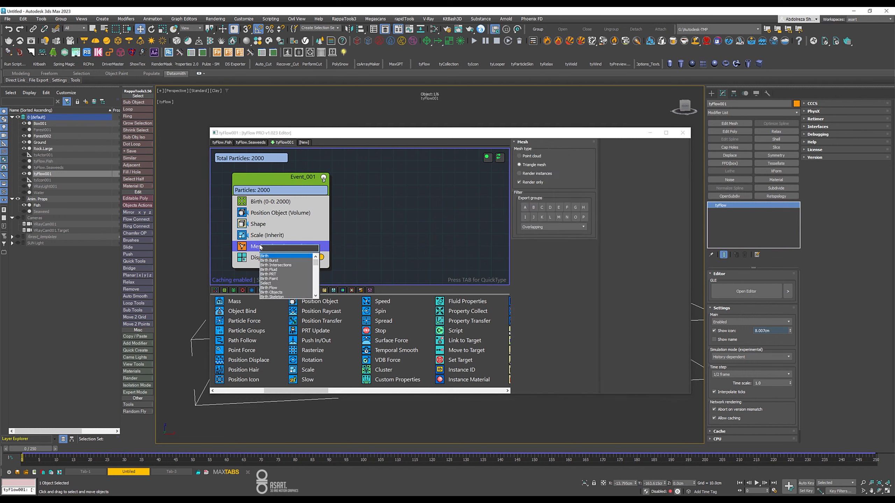
{"action": "type", "text": "force"}
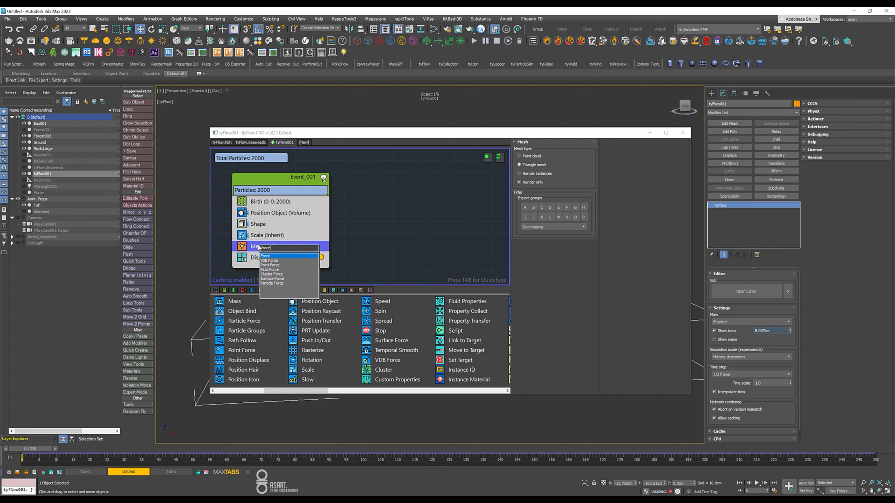
{"action": "key", "text": "Return"}
Step: Set the Force operator's built-in noise to strength 0.2 cm, frequency 0.02 and scale 30
{"action": "left_click", "coordinate": [670, 275]}
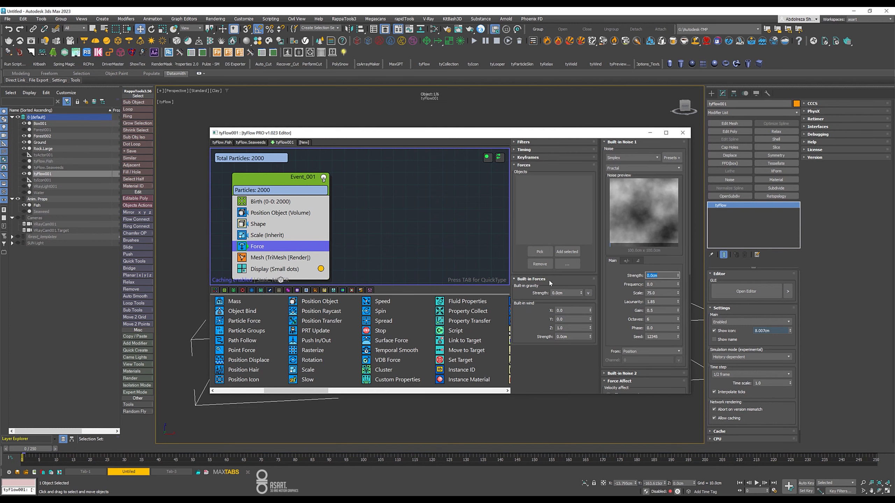
{"action": "type", "text": "0.2"}
{"action": "key", "text": "Return"}
{"action": "left_click", "coordinate": [668, 284]}
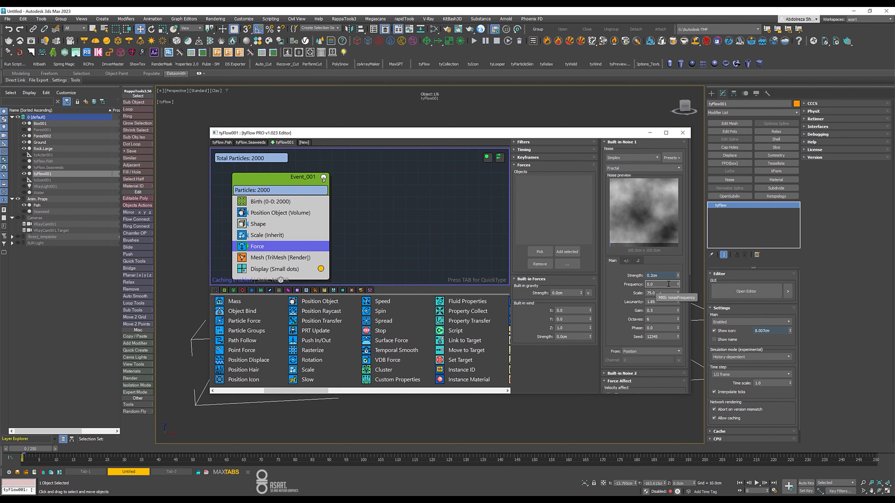
{"action": "type", "text": "2"}
{"action": "key", "text": "Return"}
{"action": "key", "text": "Tab"}
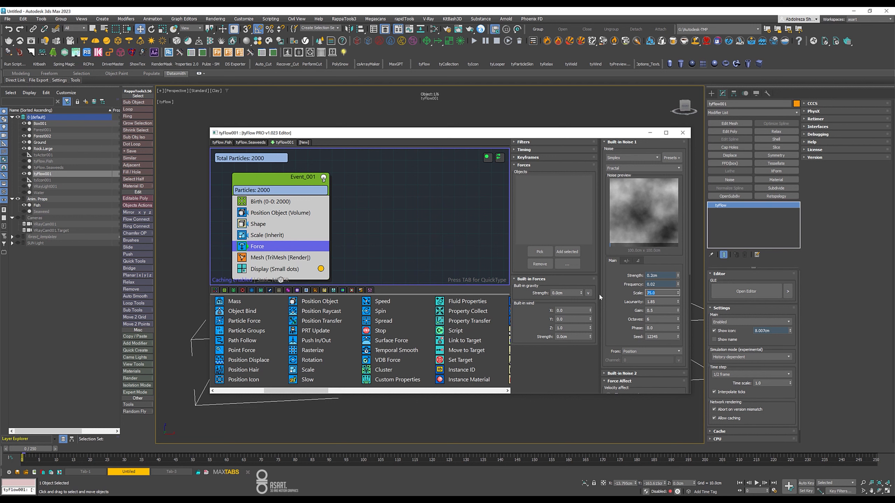
{"action": "type", "text": "30"}
{"action": "key", "text": "Return"}
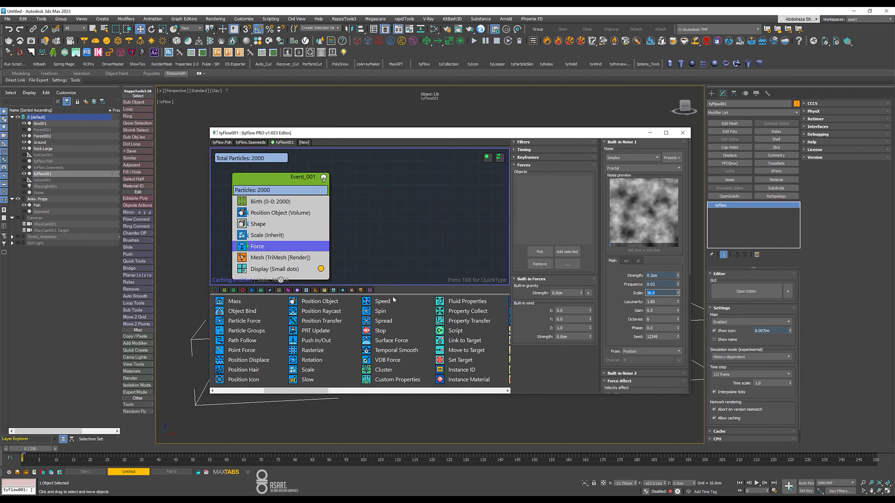
Step: Add a Collision operator after Force and assign Box001 as its collision object
{"action": "scroll", "coordinate": [391, 351], "scroll_direction": "down", "scroll_amount": 5}
{"action": "scroll", "coordinate": [356, 346], "scroll_direction": "up", "scroll_amount": 3}
{"action": "left_click_drag", "start_coordinate": [312, 321], "coordinate": [262, 260]}
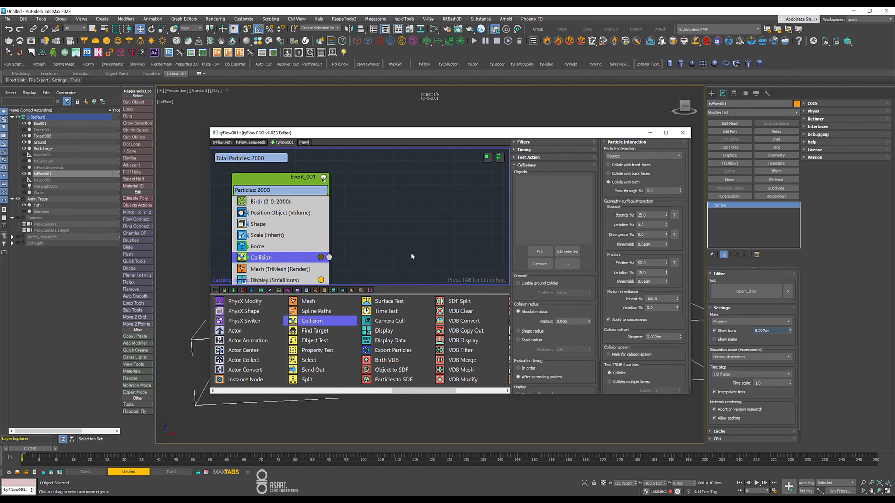
{"action": "left_click", "coordinate": [540, 251]}
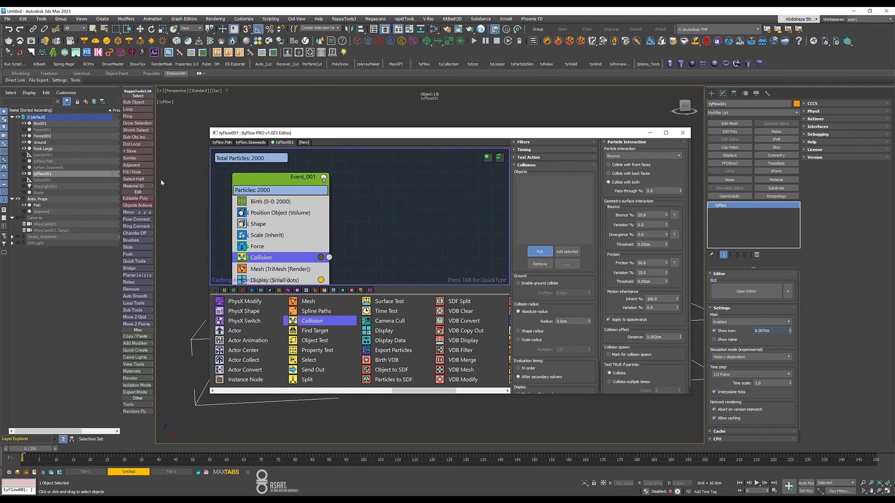
{"action": "left_click", "coordinate": [39, 124]}
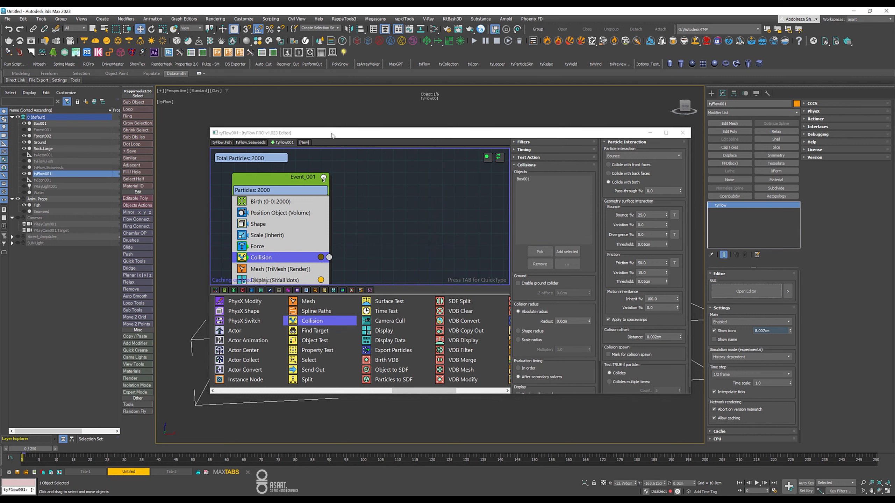
Step: Make the Collision operator use the shape radius and switch the Display operator's mode to Geometry
{"action": "left_click", "coordinate": [518, 331]}
{"action": "left_click_drag", "start_coordinate": [288, 134], "coordinate": [502, 118]}
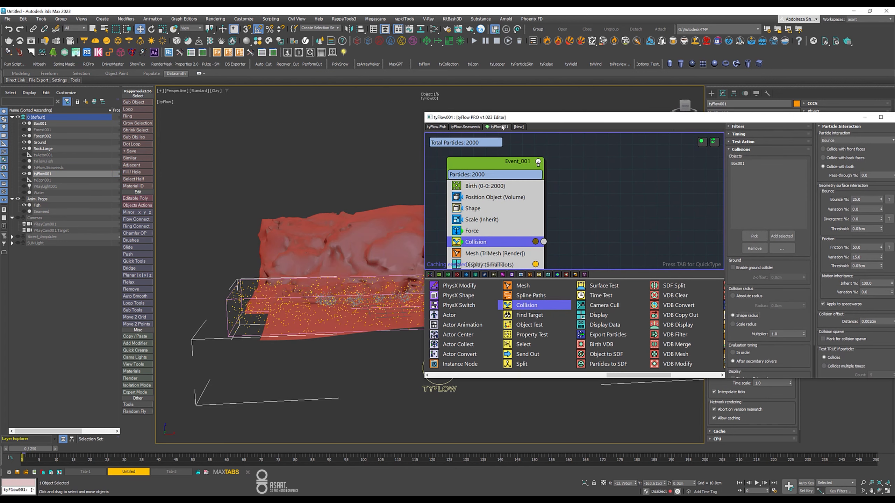
{"action": "left_click", "coordinate": [488, 263]}
{"action": "left_click", "coordinate": [767, 140]}
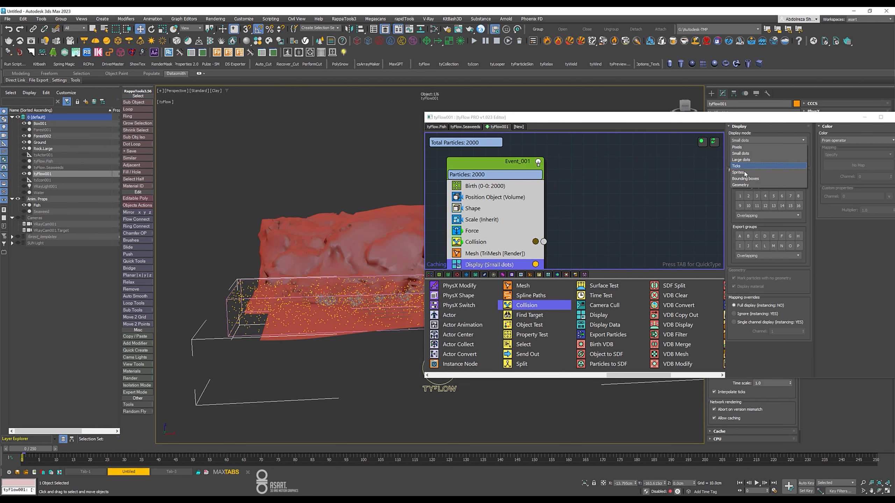
{"action": "left_click", "coordinate": [742, 185]}
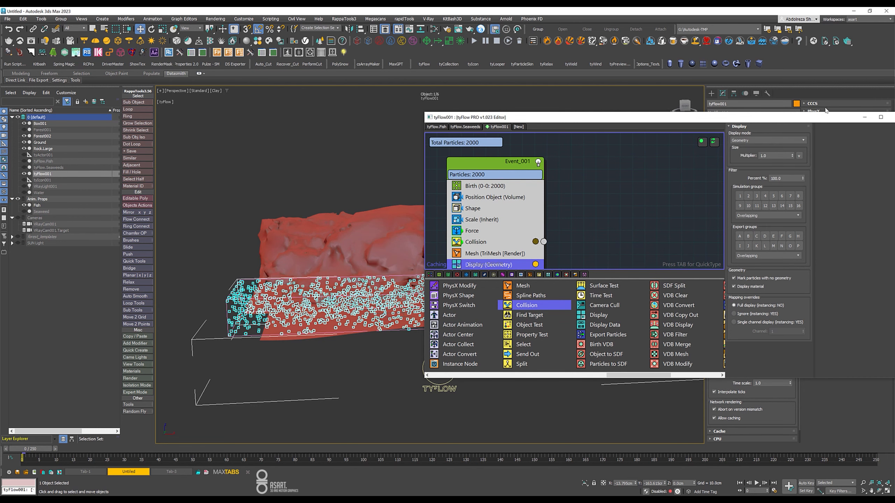
{"action": "left_click", "coordinate": [891, 117]}
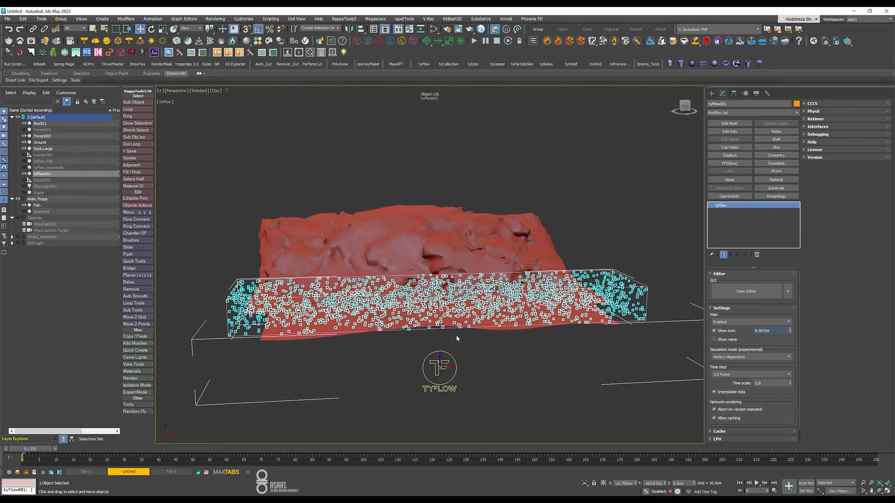
Step: Add a Slow operator between the Collision and Mesh operators and set its velocity to 10% on all axes
{"action": "scroll", "coordinate": [457, 337], "scroll_direction": "up", "scroll_amount": 3}
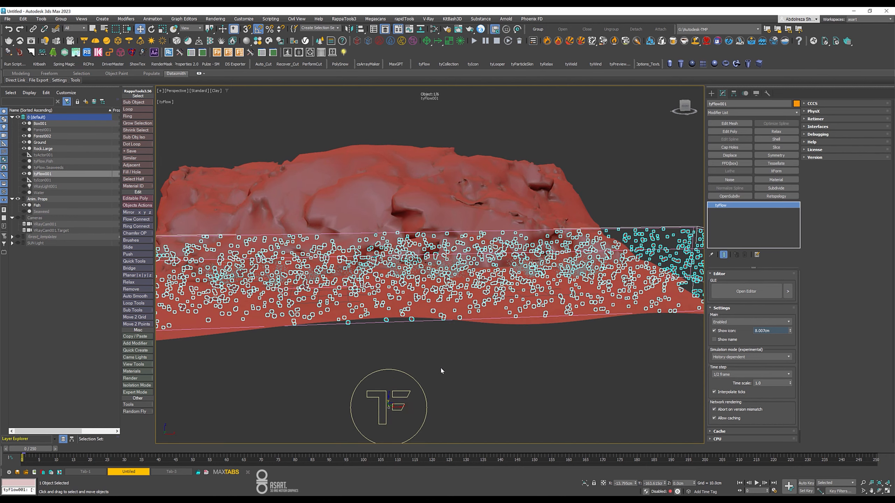
{"action": "scroll", "coordinate": [440, 370], "scroll_direction": "down", "scroll_amount": 2}
{"action": "left_click_drag", "start_coordinate": [37, 453], "coordinate": [17, 444]}
{"action": "key", "text": "w"}
{"action": "left_click", "coordinate": [733, 295]}
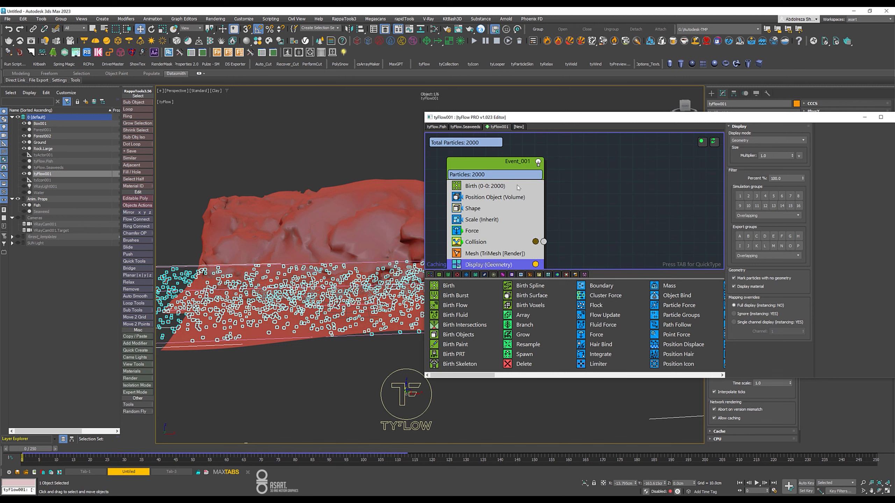
{"action": "scroll", "coordinate": [525, 194], "scroll_direction": "down", "scroll_amount": 2}
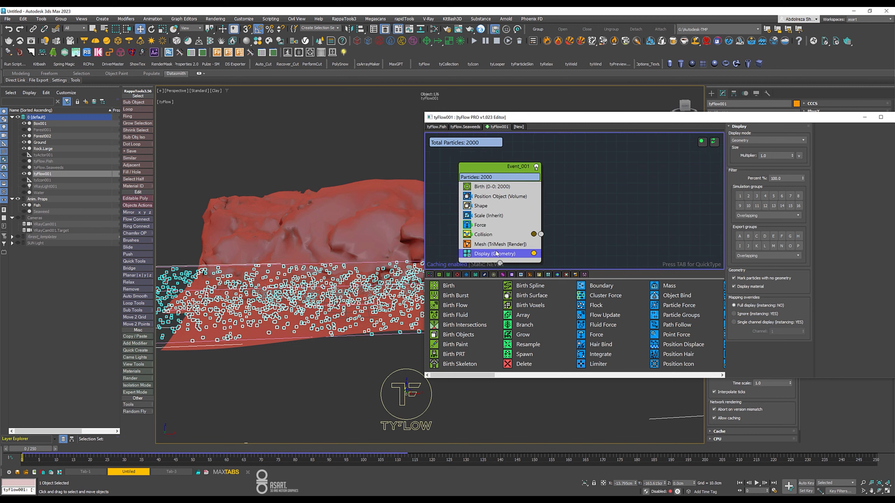
{"action": "key", "text": "Tab"}
{"action": "type", "text": "slow"}
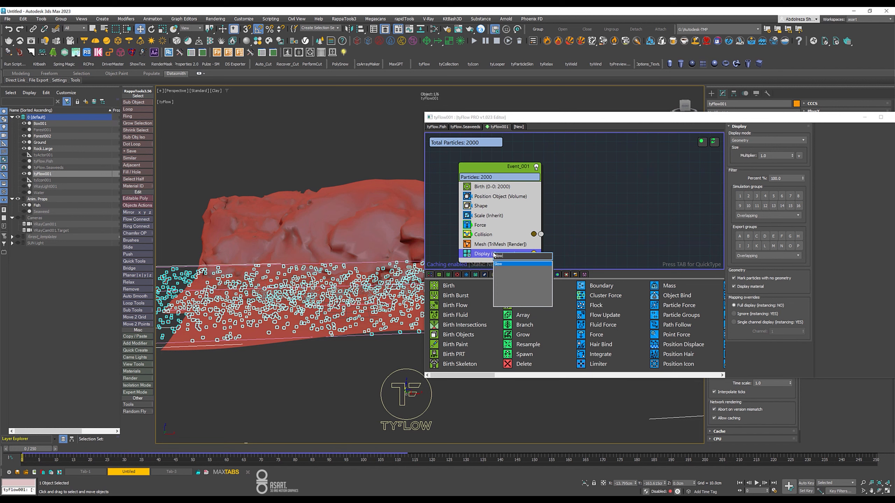
{"action": "key", "text": "Return"}
{"action": "left_click_drag", "start_coordinate": [484, 256], "coordinate": [487, 243]}
{"action": "type", "text": "10"}
{"action": "key", "text": "Return"}
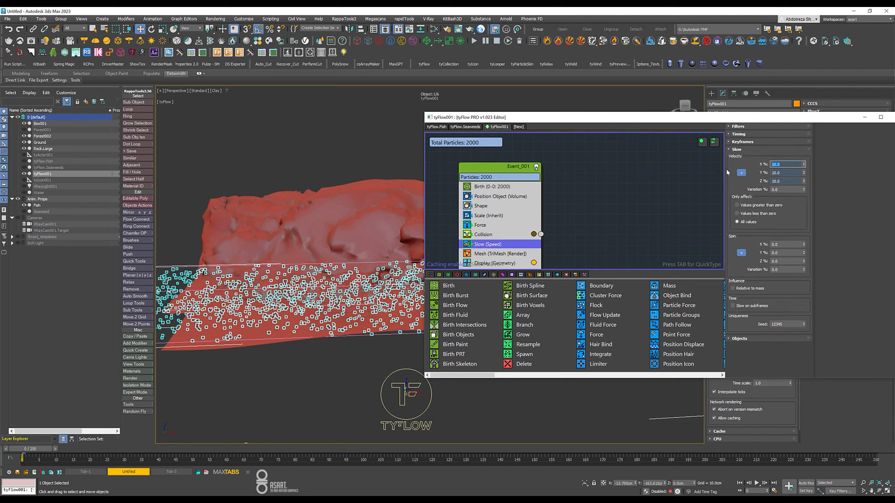
Step: Set the Collision operator's bounce to 0% and close the flow editor
{"action": "left_click", "coordinate": [484, 235]}
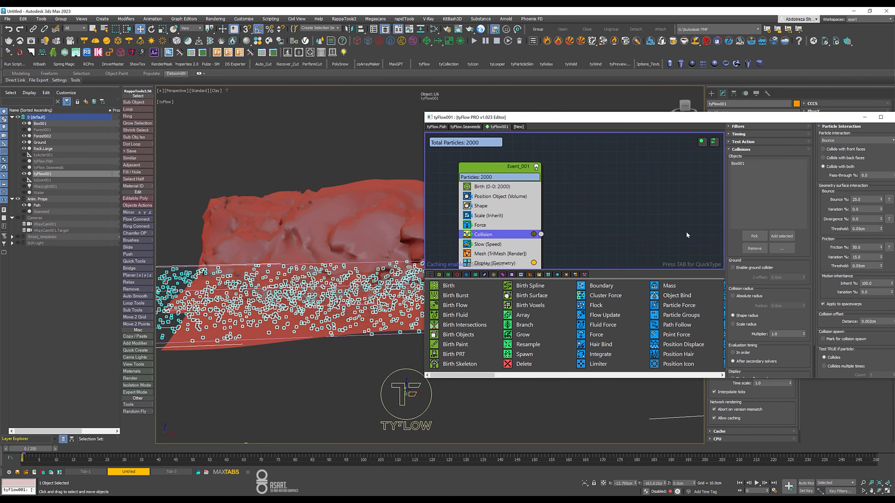
{"action": "left_click_drag", "start_coordinate": [775, 118], "coordinate": [569, 116]}
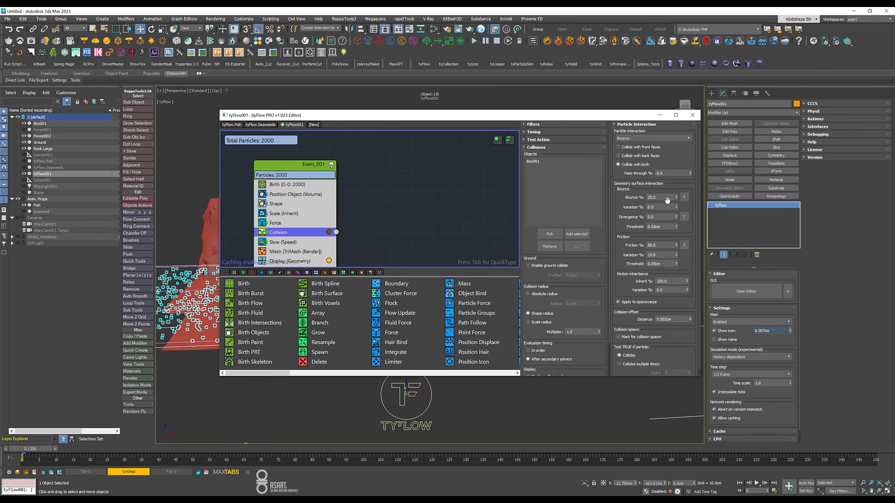
{"action": "left_click", "coordinate": [548, 233]}
{"action": "key", "text": "Tab"}
{"action": "type", "text": "0"}
{"action": "key", "text": "Return"}
{"action": "left_click", "coordinate": [693, 116]}
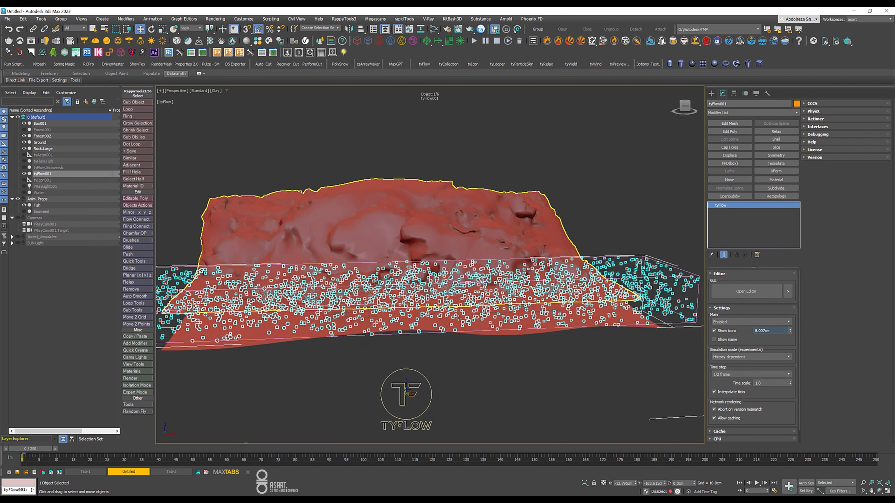
Step: Set the Slow operator's velocity to 45% on all axes with 10% variation, and scrub the animation to frame 250
{"action": "mouse_move", "coordinate": [18, 450]}
{"action": "left_mouse_down"}
{"action": "mouse_move", "coordinate": [386, 459]}
{"action": "mouse_move", "coordinate": [11, 453]}
{"action": "left_mouse_up"}
{"action": "left_click", "coordinate": [746, 291]}
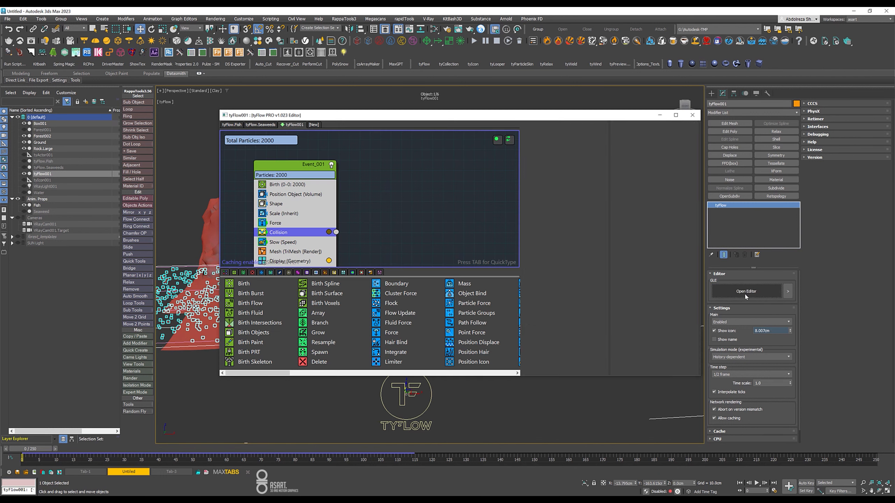
{"action": "left_click", "coordinate": [288, 243]}
{"action": "double_click", "coordinate": [580, 163]}
{"action": "type", "text": "45"}
{"action": "key", "text": "Return"}
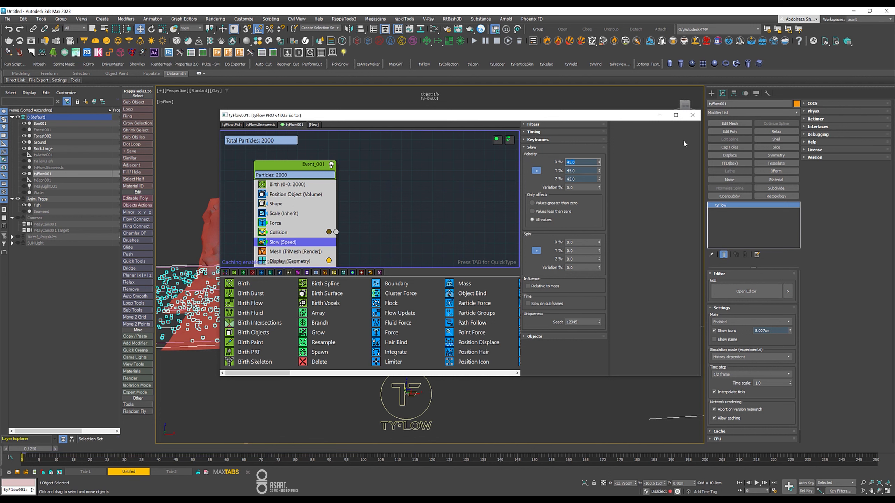
{"action": "key", "text": "Tab"}
{"action": "type", "text": "10"}
{"action": "key", "text": "Return"}
{"action": "left_click", "coordinate": [692, 115]}
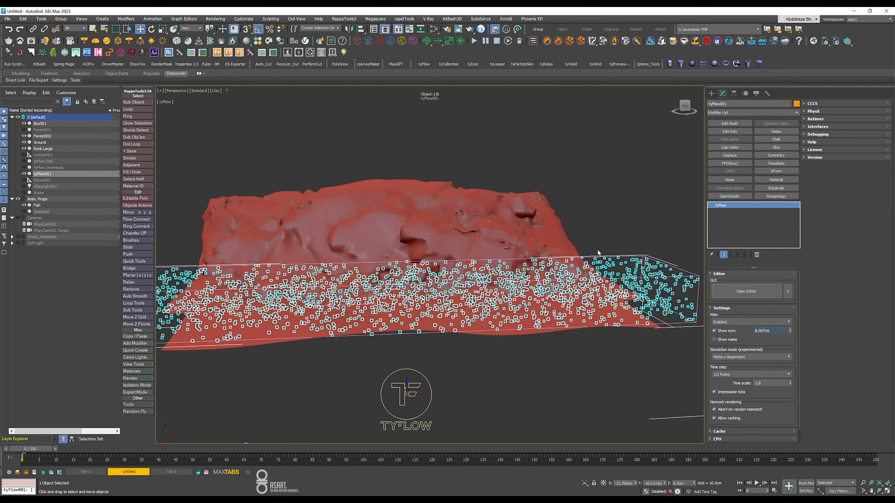
{"action": "left_click_drag", "start_coordinate": [33, 450], "coordinate": [874, 468]}
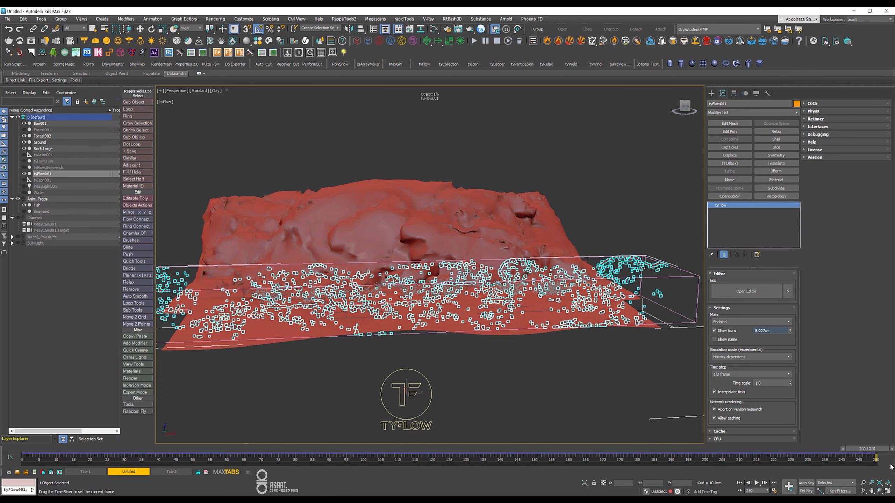
Step: Open the Slate Material Editor and create a new VRayMtl material
{"action": "left_click", "coordinate": [434, 29]}
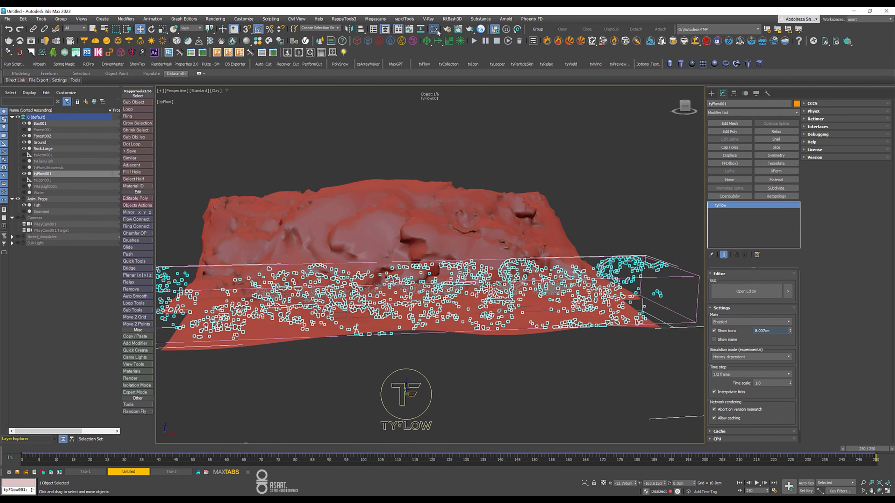
{"action": "right_click", "coordinate": [660, 199]}
{"action": "mouse_move", "coordinate": [701, 235]}
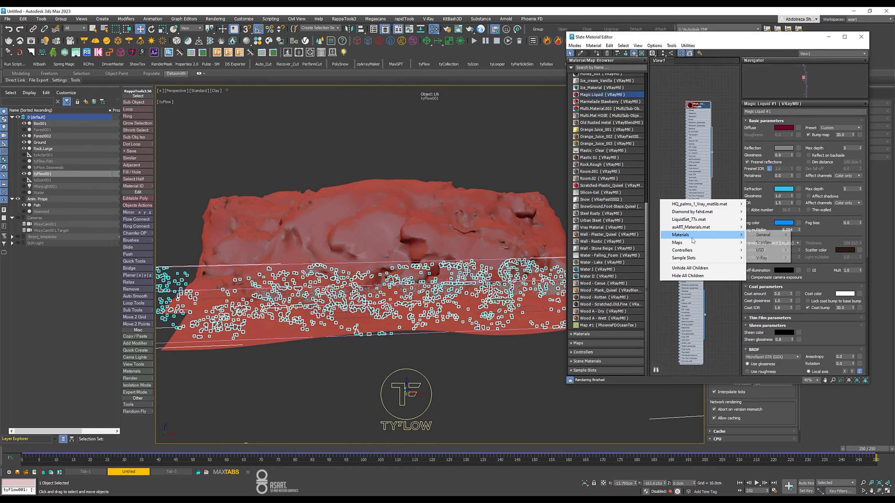
{"action": "mouse_move", "coordinate": [762, 258]}
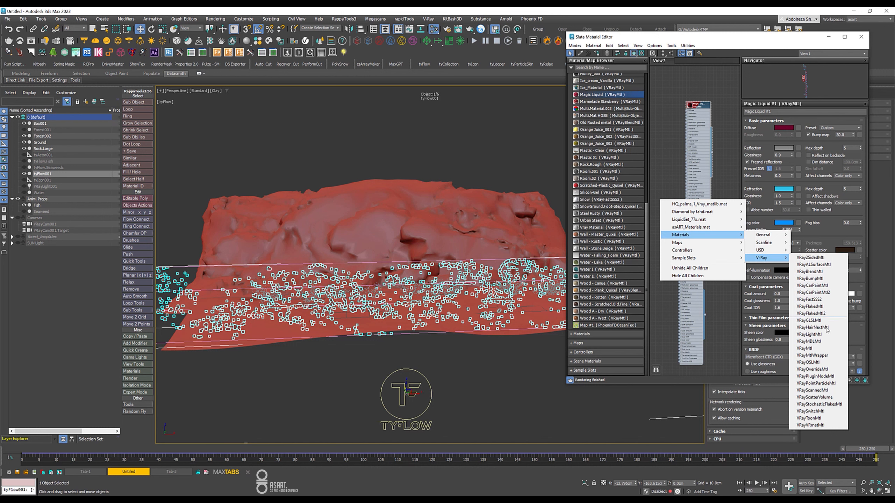
{"action": "left_click", "coordinate": [810, 349]}
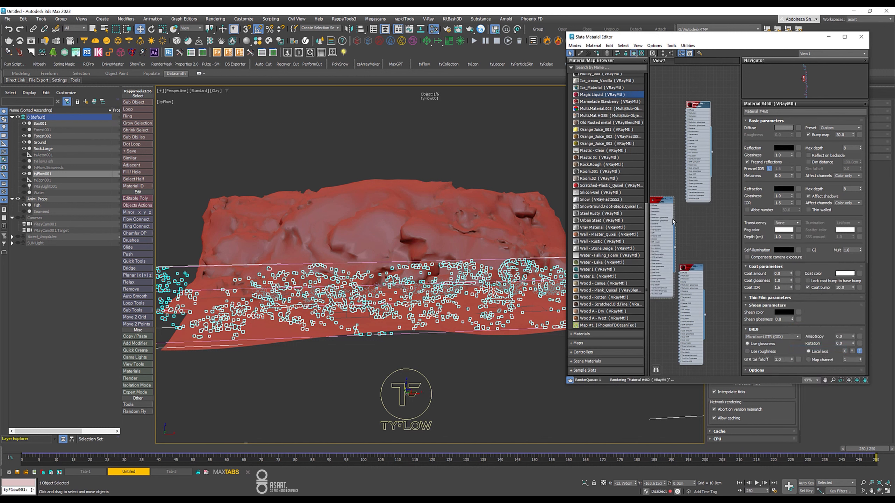
Step: Set the new VRayMtl's diffuse color to a muted yellow-green
{"action": "left_click", "coordinate": [787, 128]}
{"action": "left_click", "coordinate": [697, 107]}
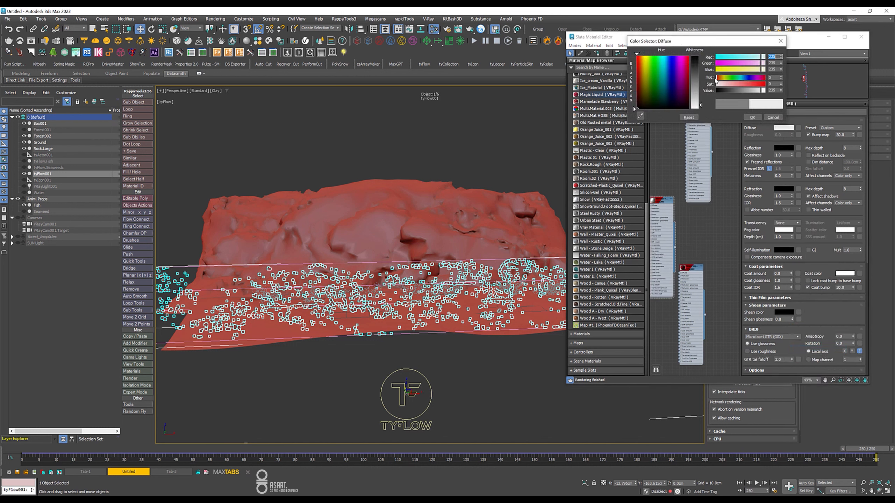
{"action": "left_click", "coordinate": [727, 77]}
{"action": "left_click", "coordinate": [647, 66]}
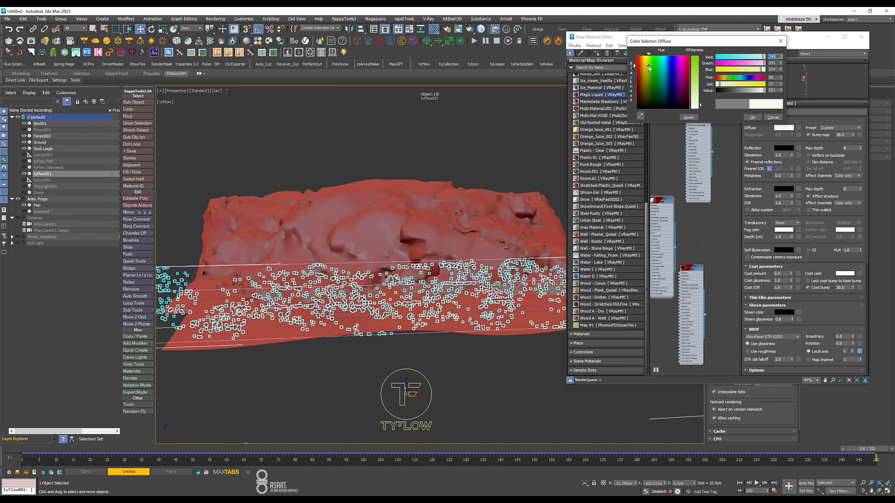
{"action": "left_click", "coordinate": [697, 85]}
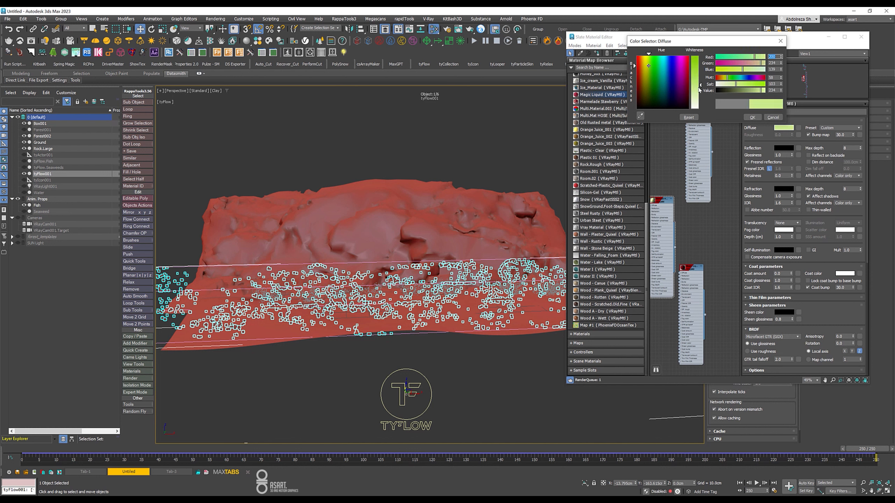
{"action": "left_click", "coordinate": [740, 84]}
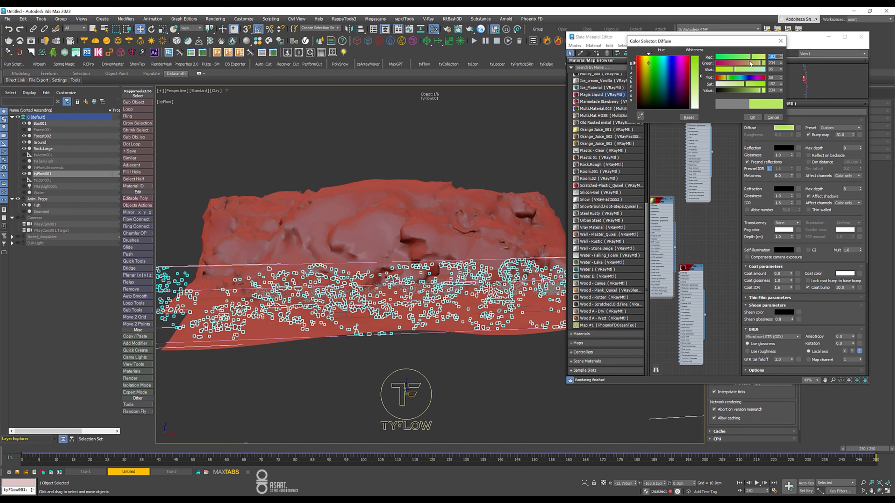
{"action": "left_click", "coordinate": [726, 78]}
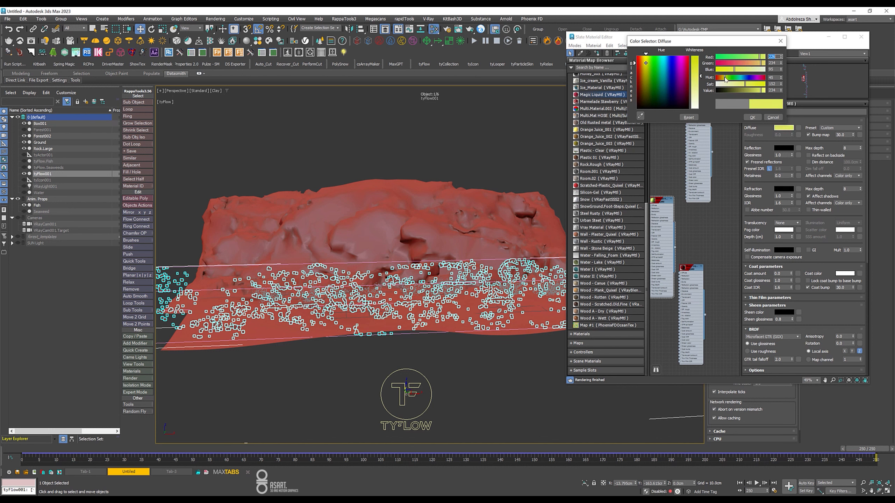
{"action": "left_click", "coordinate": [754, 57]}
{"action": "left_click_drag", "start_coordinate": [754, 58], "coordinate": [757, 58]}
{"action": "left_click", "coordinate": [755, 91]}
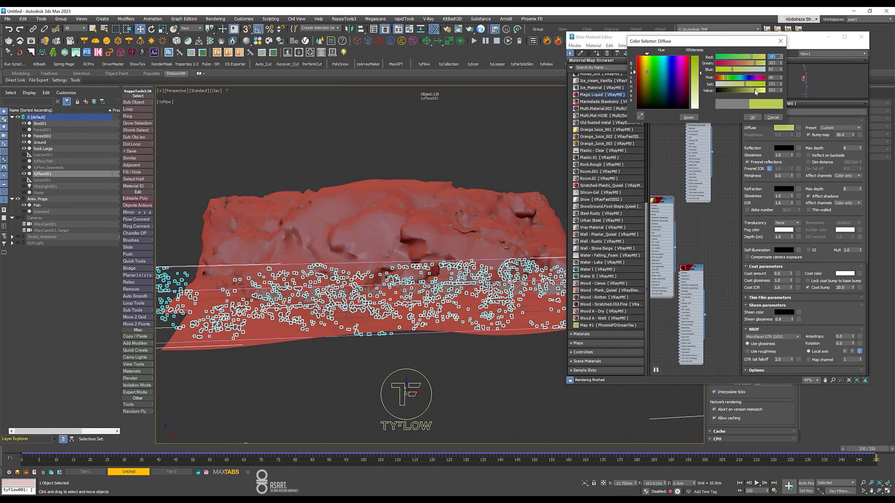
{"action": "left_click", "coordinate": [755, 118]}
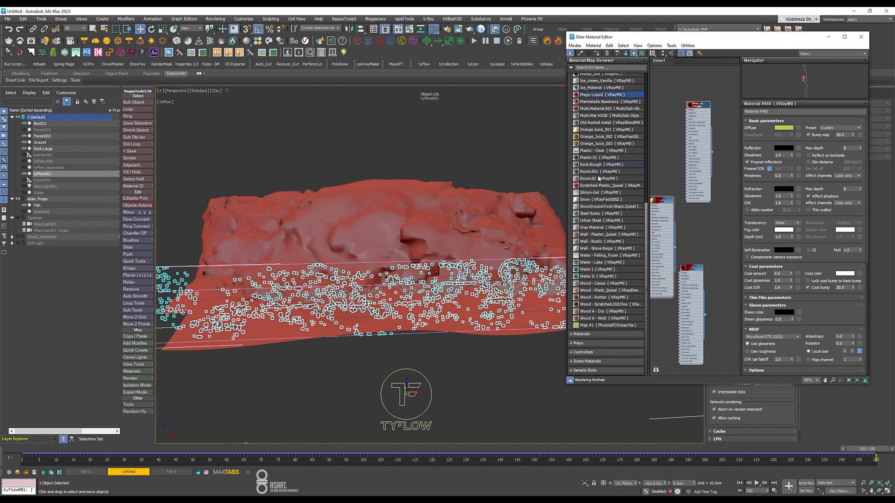
Step: Assign the yellow-green material to the selected tyFlow001, show the scene through VRayCam001 and close the material editor
{"action": "right_click", "coordinate": [658, 201]}
{"action": "left_click", "coordinate": [677, 211]}
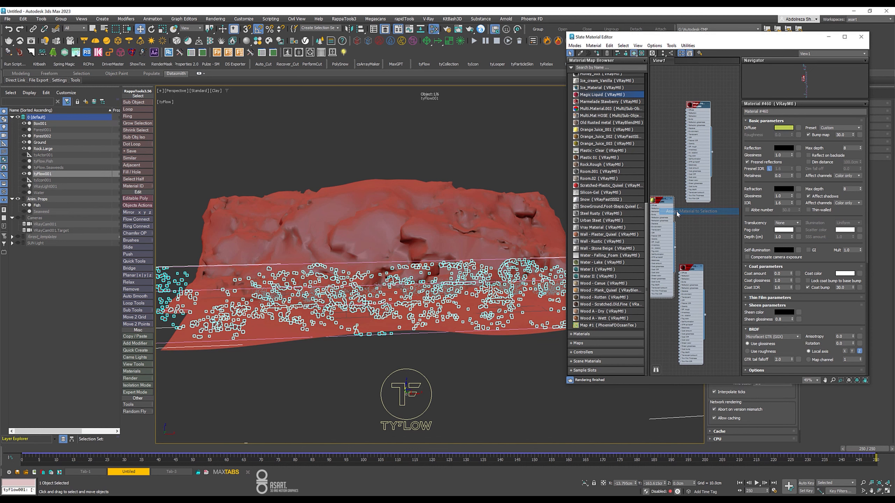
{"action": "left_click", "coordinate": [471, 375]}
{"action": "key", "text": "c"}
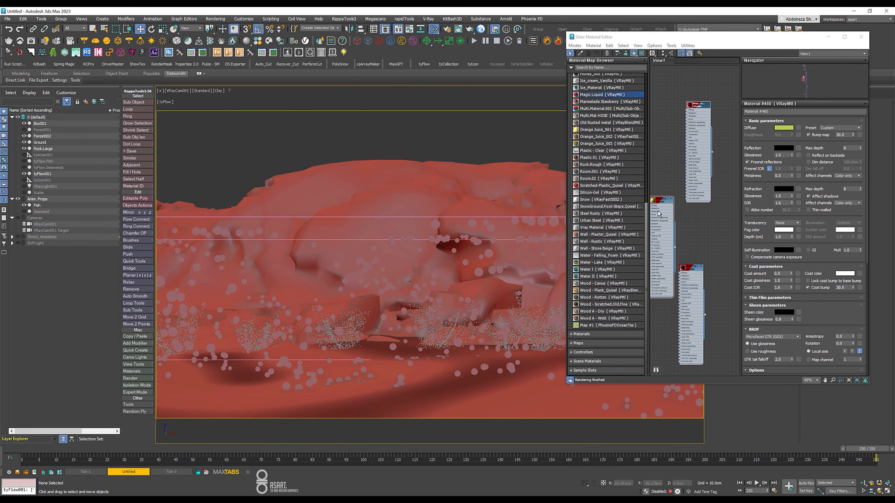
{"action": "left_click", "coordinate": [861, 38]}
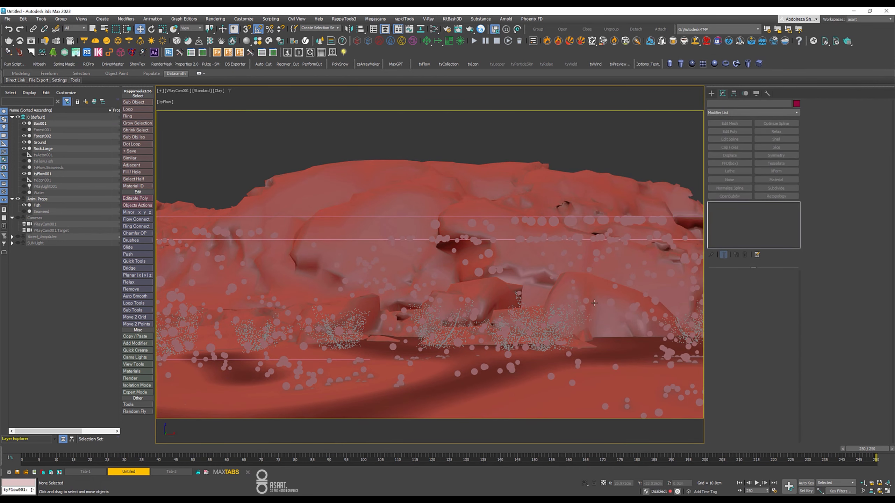
Step: Set the scale value of tyFlow001's Scale operator to 33% on all axes
{"action": "left_click", "coordinate": [49, 174]}
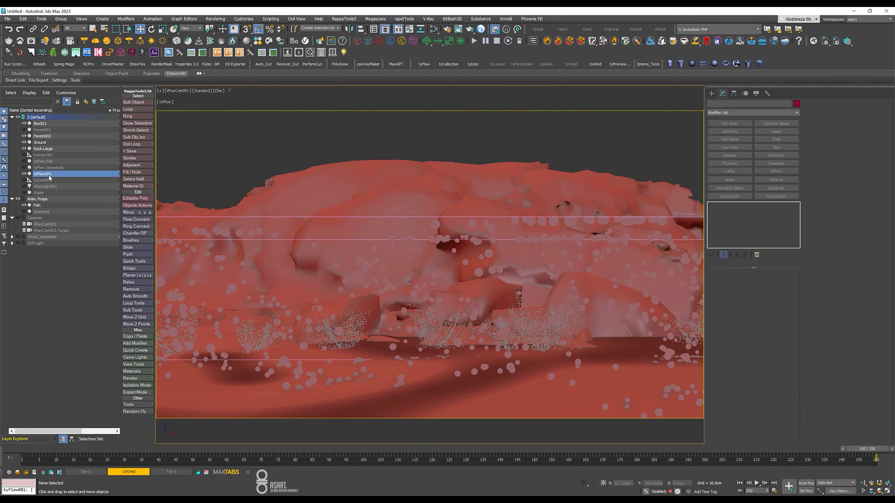
{"action": "left_click", "coordinate": [739, 297]}
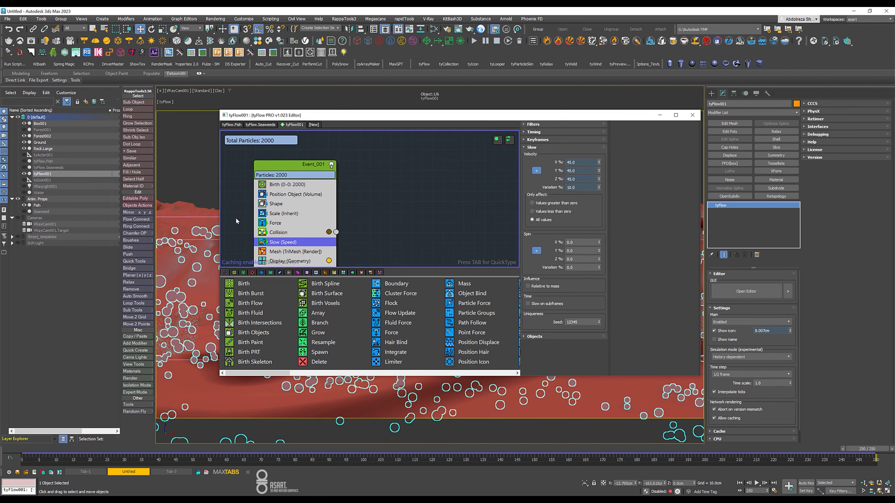
{"action": "left_click", "coordinate": [283, 213]}
{"action": "double_click", "coordinate": [587, 180]}
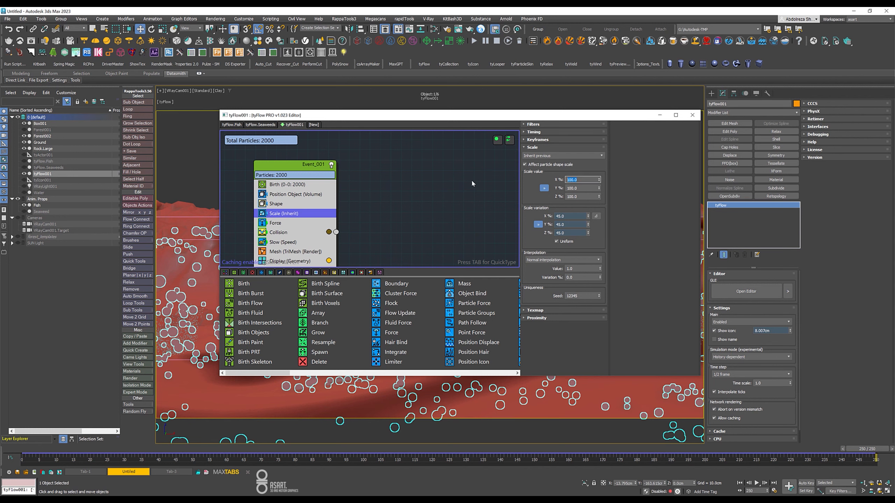
{"action": "type", "text": "33"}
{"action": "key", "text": "Return"}
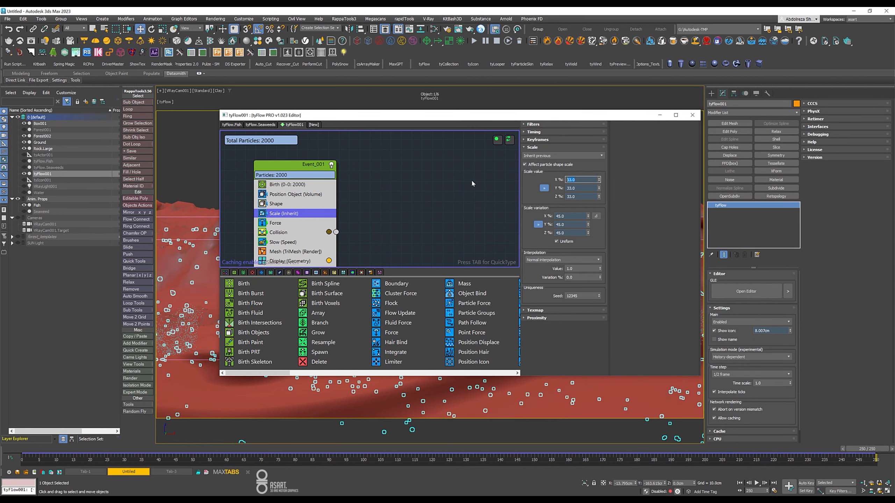
{"action": "left_click", "coordinate": [692, 115]}
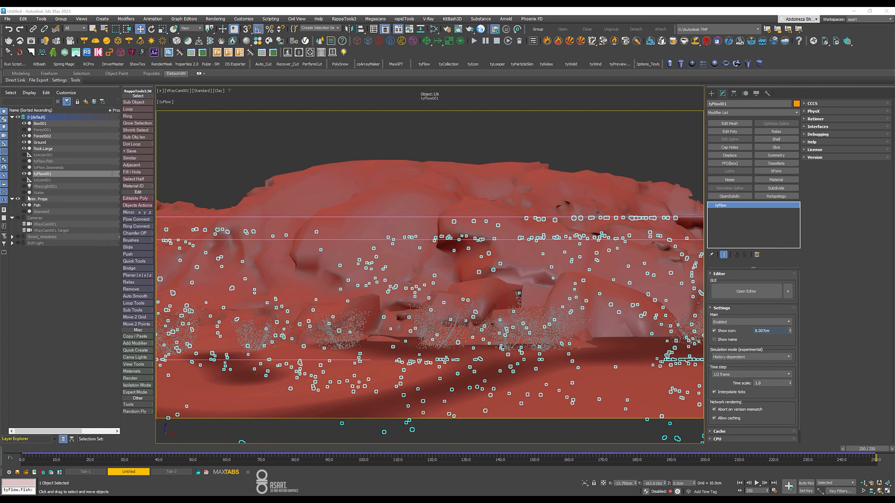
Step: Show the Water object and preview the debris particles in Chaos Vantage while scrubbing the timeline to frame 27
{"action": "left_click", "coordinate": [24, 192]}
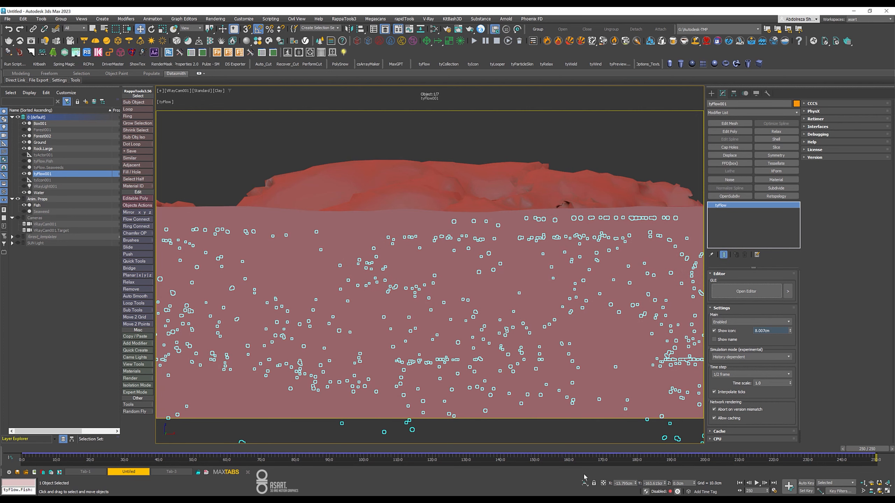
{"action": "key", "text": "alt+Tab"}
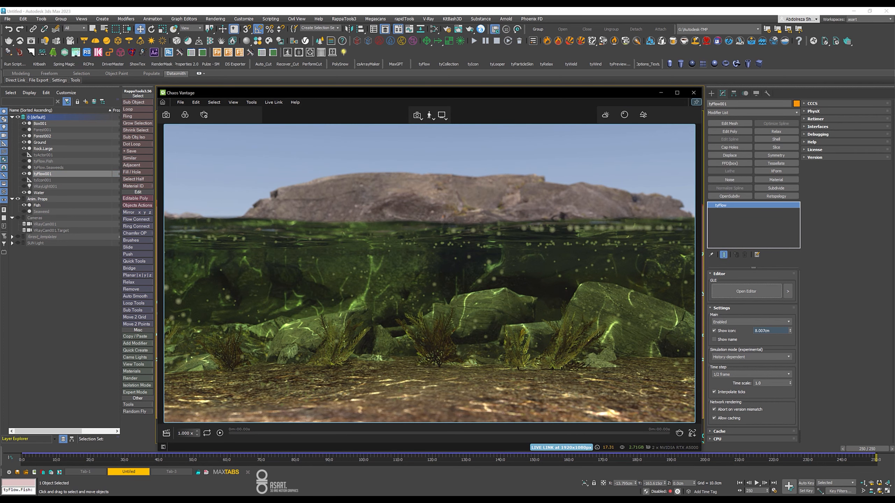
{"action": "left_click", "coordinate": [41, 449]}
{"action": "left_click_drag", "start_coordinate": [46, 452], "coordinate": [124, 453]}
Step: Return to 3ds Max and set the Birth operator total of tyFlow001 to 1000 particles
{"action": "left_click", "coordinate": [744, 295]}
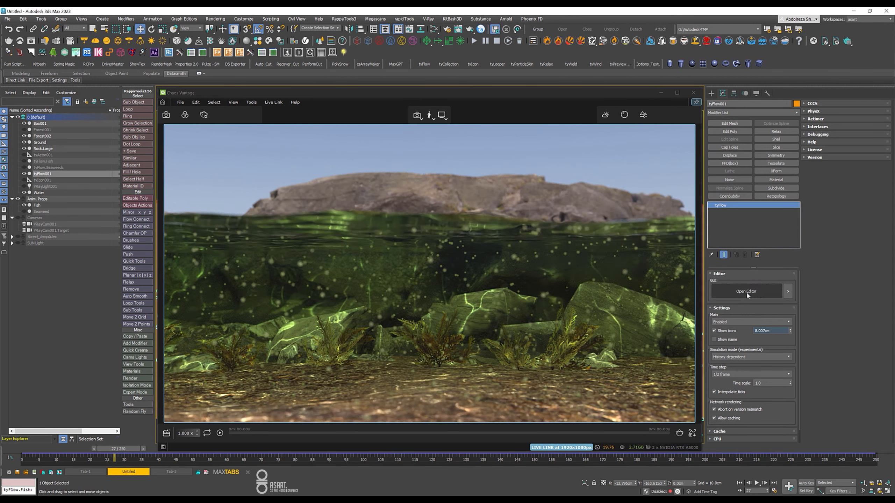
{"action": "left_click", "coordinate": [661, 92]}
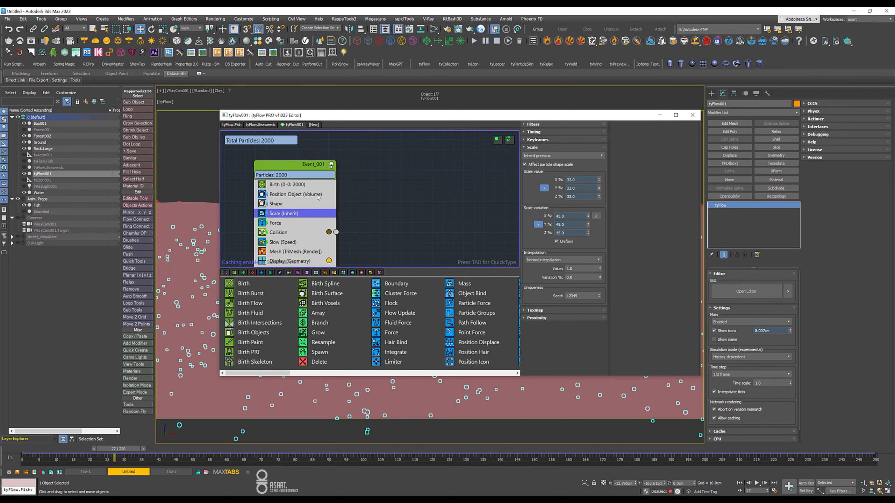
{"action": "left_click", "coordinate": [296, 185]}
{"action": "double_click", "coordinate": [579, 155]}
{"action": "type", "text": "1000"}
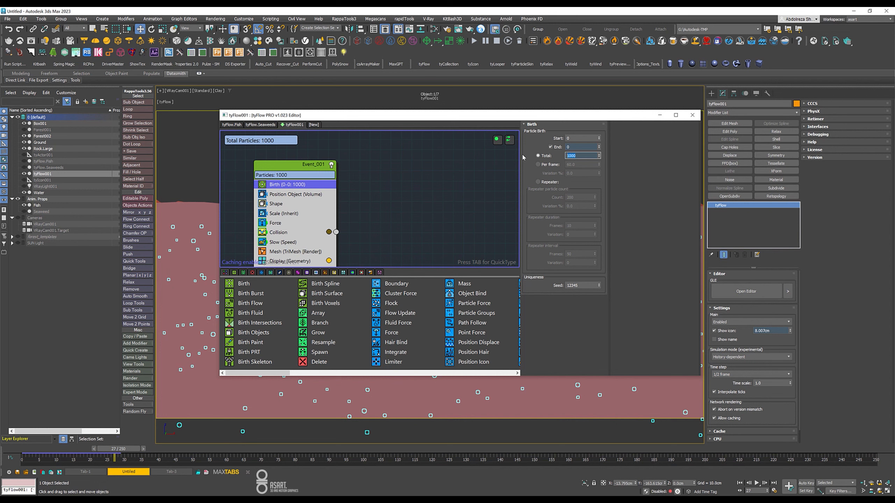
Step: Set the Scale operator's scale value to 20% on all axes and minimize the tyFlow editor
{"action": "left_click", "coordinate": [282, 214]}
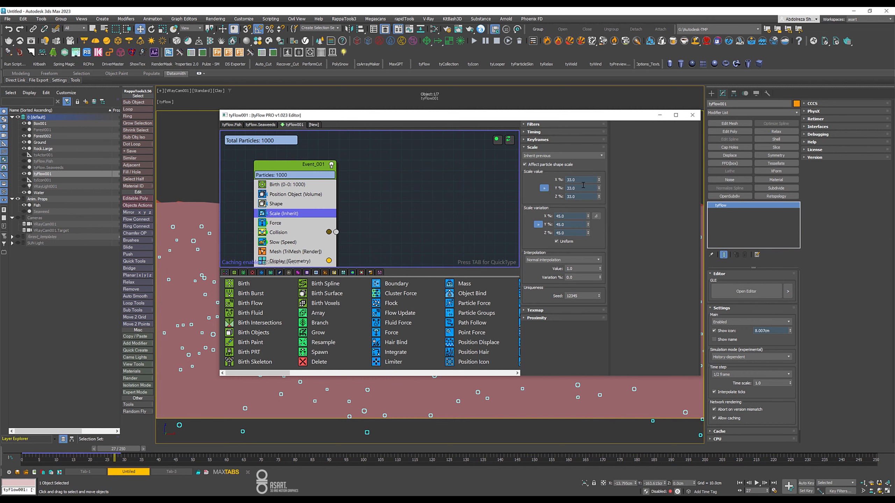
{"action": "left_click", "coordinate": [588, 179]}
{"action": "key", "text": "Return"}
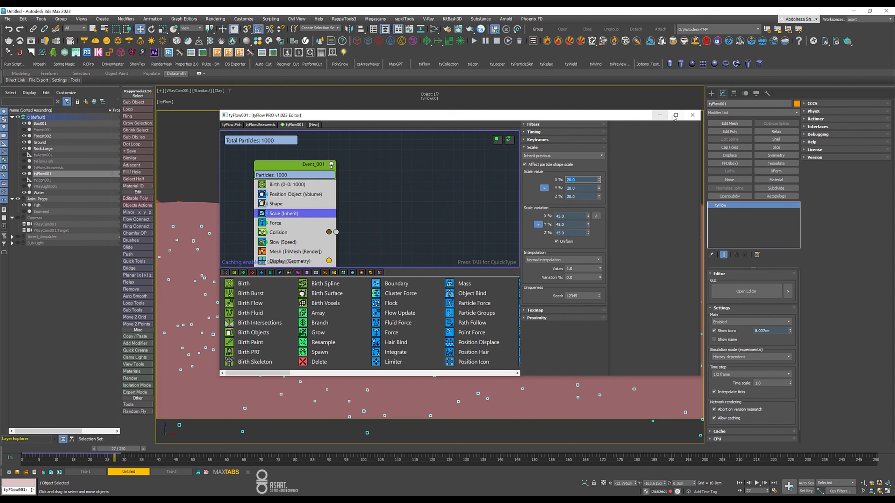
{"action": "left_click", "coordinate": [658, 117]}
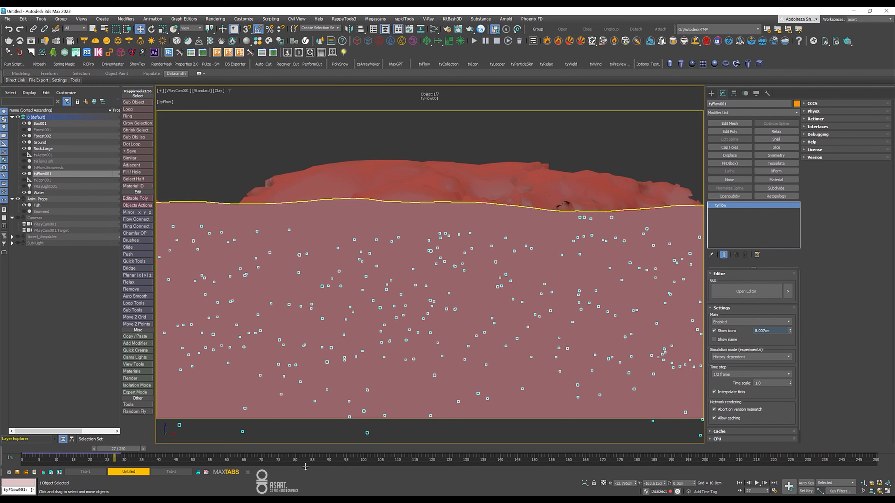
Step: Preview the smaller, sparser particles in Chaos Vantage while scrubbing to frame 103, and return to the 3ds Max viewport
{"action": "key", "text": "alt+Tab"}
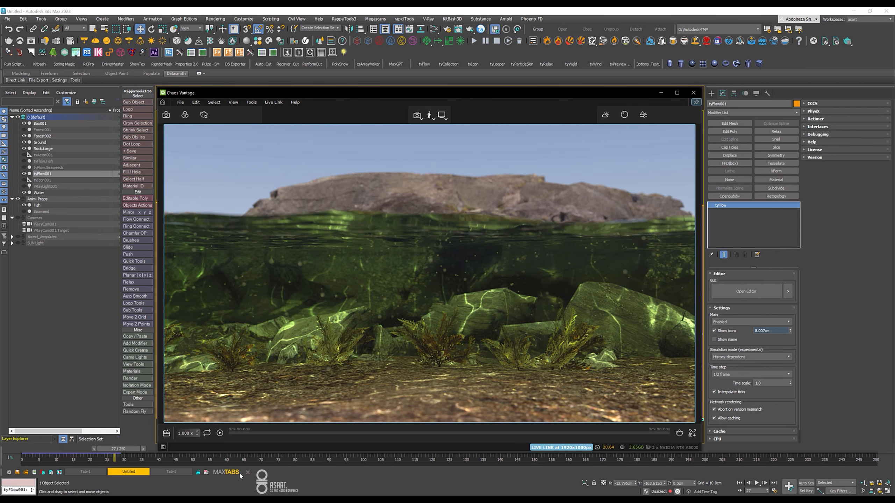
{"action": "left_click_drag", "start_coordinate": [118, 448], "coordinate": [381, 460]}
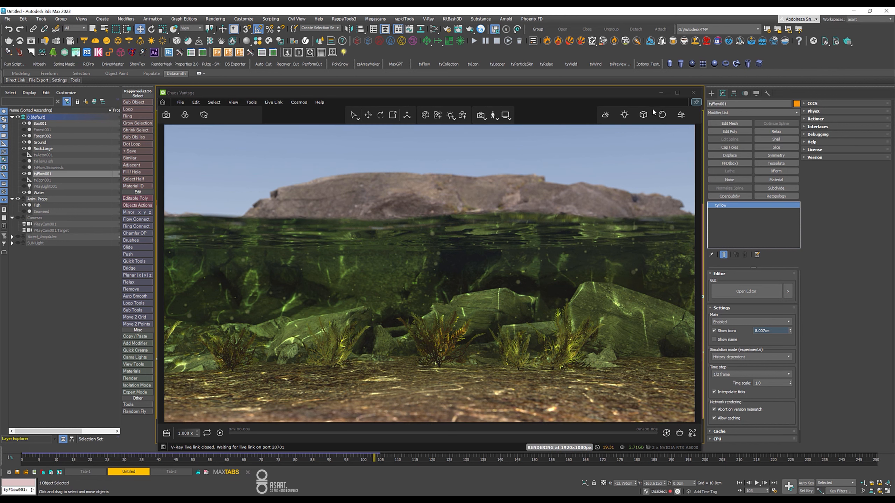
{"action": "left_click", "coordinate": [661, 93]}
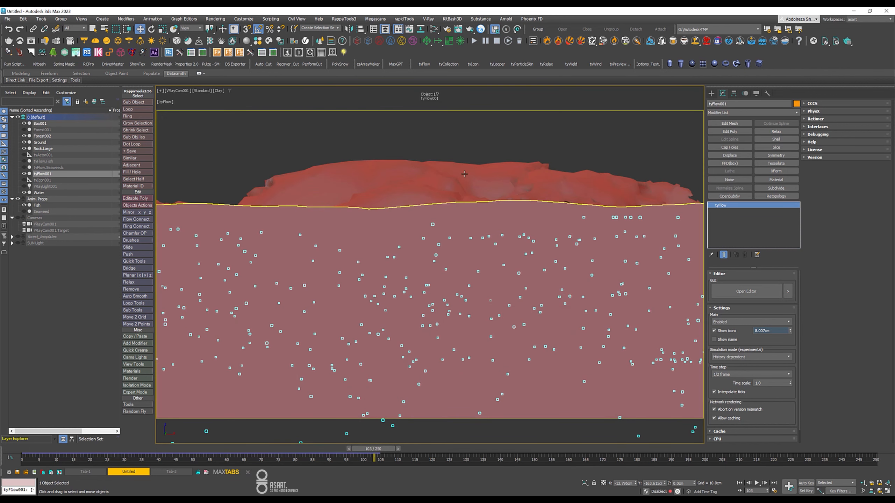
Step: Rename tyFlow001 to tyFlow.Debris and hide the Water object
{"action": "left_click", "coordinate": [62, 175]}
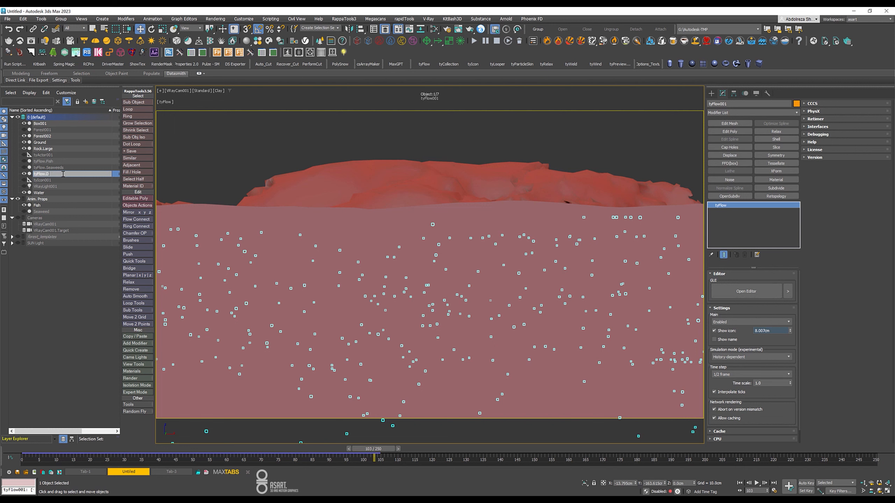
{"action": "key", "text": "Return"}
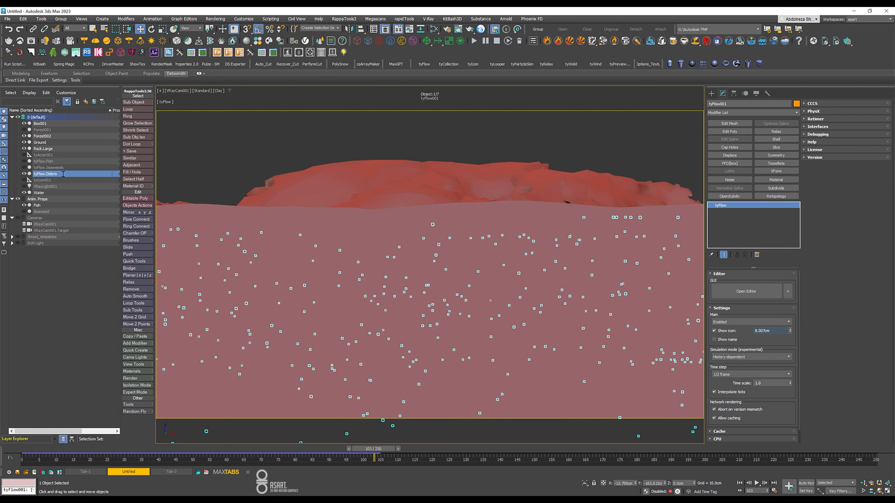
{"action": "left_click", "coordinate": [24, 193]}
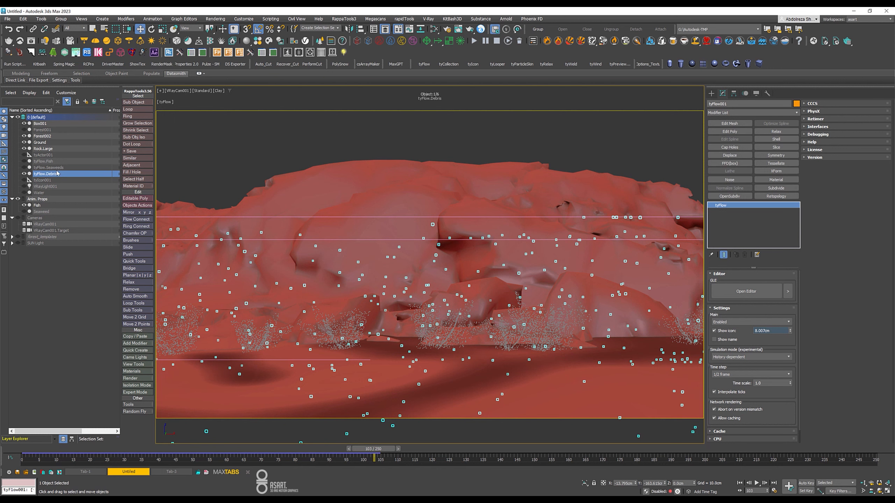
Step: Isolate the Fish object, frame it in the perspective view and return the timeline to frame 0
{"action": "left_click", "coordinate": [39, 206]}
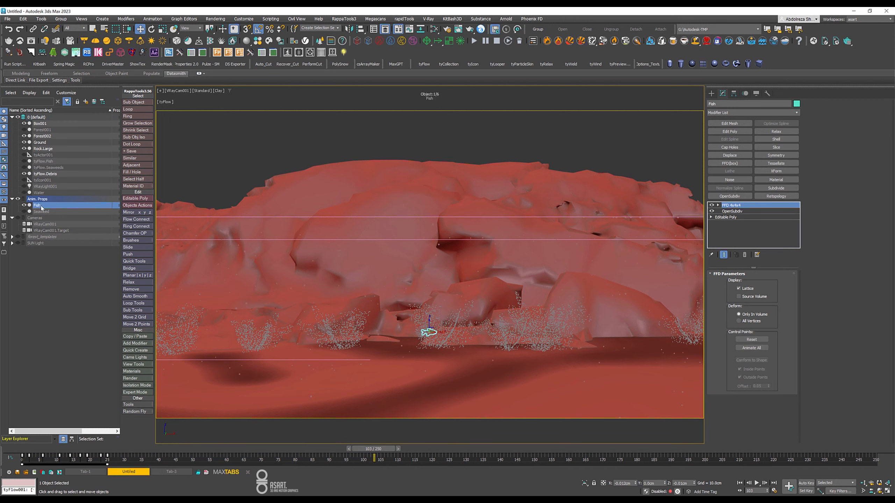
{"action": "key", "text": "alt+q"}
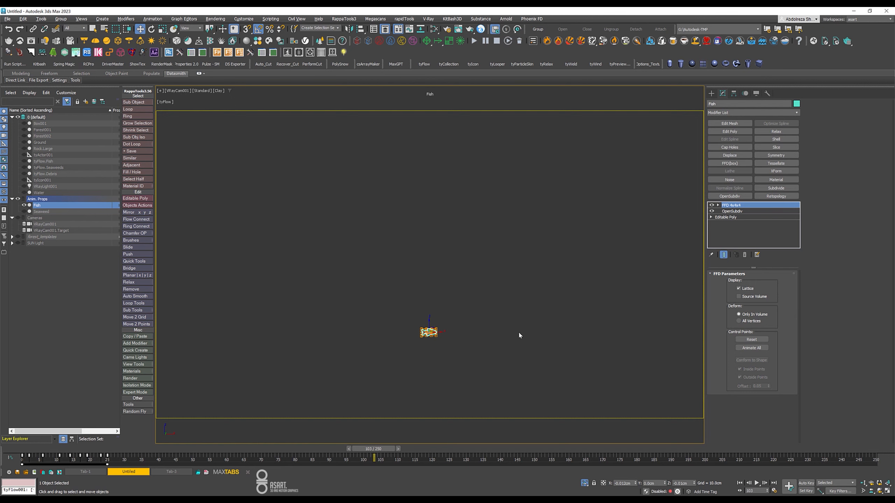
{"action": "key", "text": "p"}
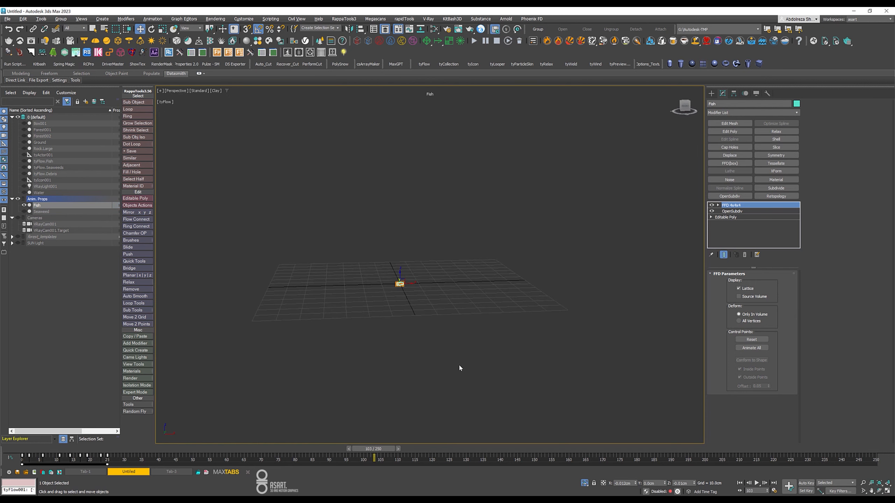
{"action": "key", "text": "z"}
{"action": "middle_click_drag", "start_coordinate": [443, 335], "coordinate": [485, 355]}
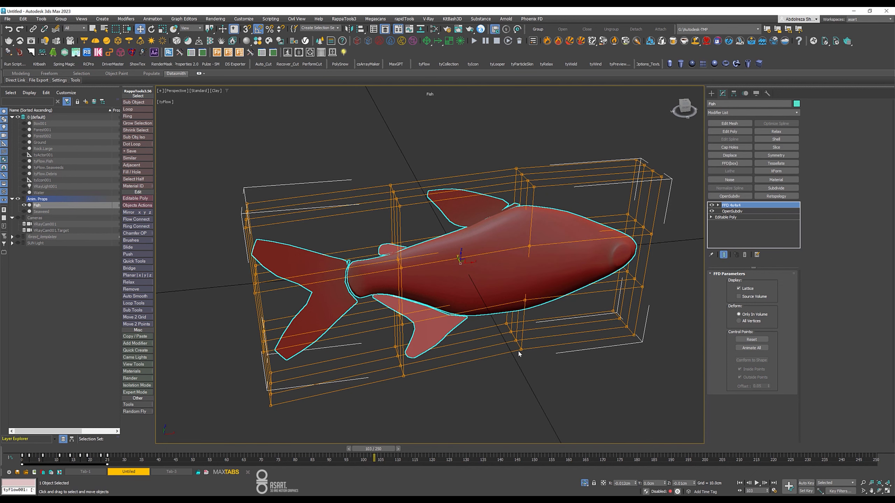
{"action": "mouse_move", "coordinate": [28, 453]}
{"action": "left_mouse_down"}
{"action": "mouse_move", "coordinate": [113, 458]}
{"action": "mouse_move", "coordinate": [21, 452]}
{"action": "left_mouse_up"}
{"action": "key", "text": "w"}
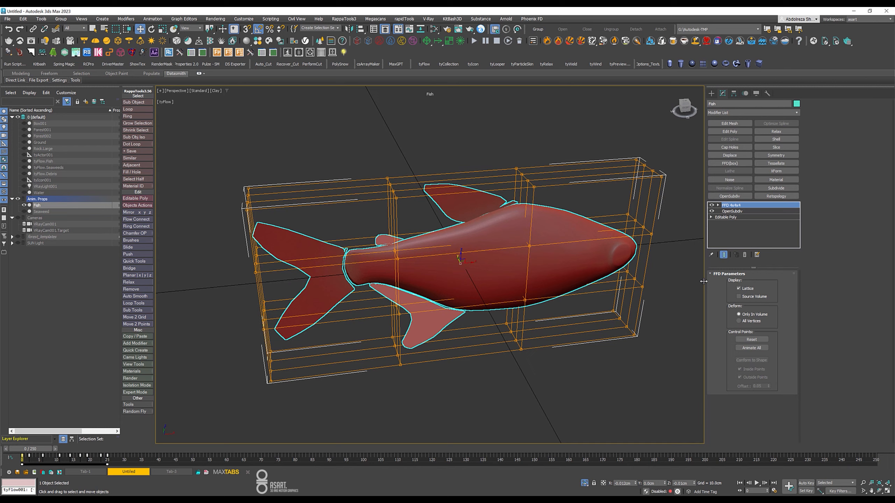
{"action": "middle_click_drag", "start_coordinate": [601, 283], "coordinate": [543, 262], "text": "alt"}
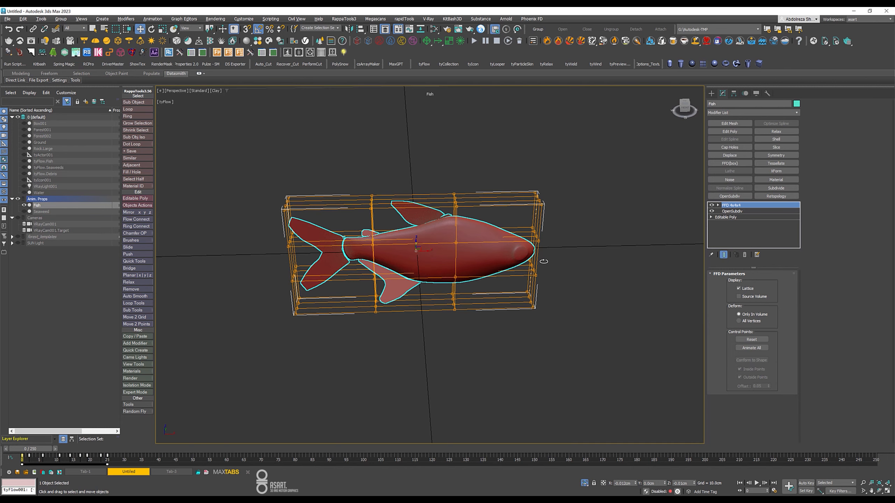
Step: Create a tyActor helper by the fish and reset its position to 0 so it sits at the origin
{"action": "left_click", "coordinate": [710, 93]}
{"action": "left_click", "coordinate": [746, 104]}
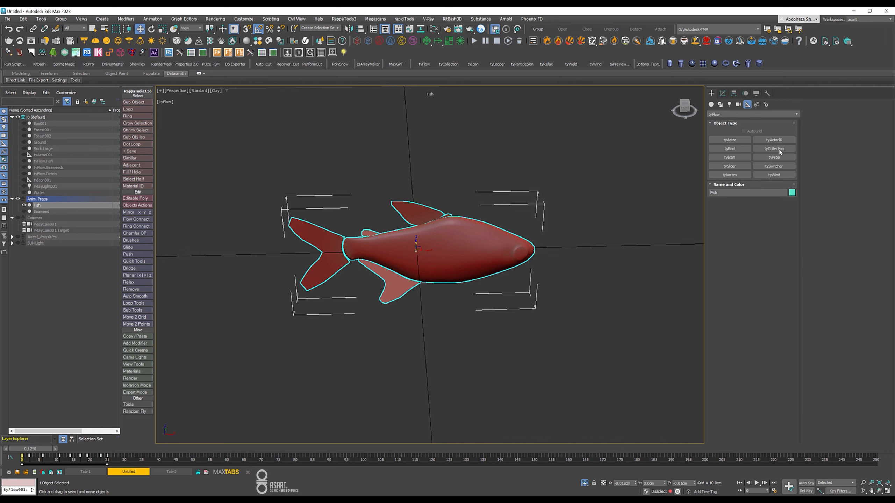
{"action": "left_click", "coordinate": [730, 140]}
{"action": "left_click_drag", "start_coordinate": [419, 322], "coordinate": [452, 356]}
{"action": "key", "text": "w"}
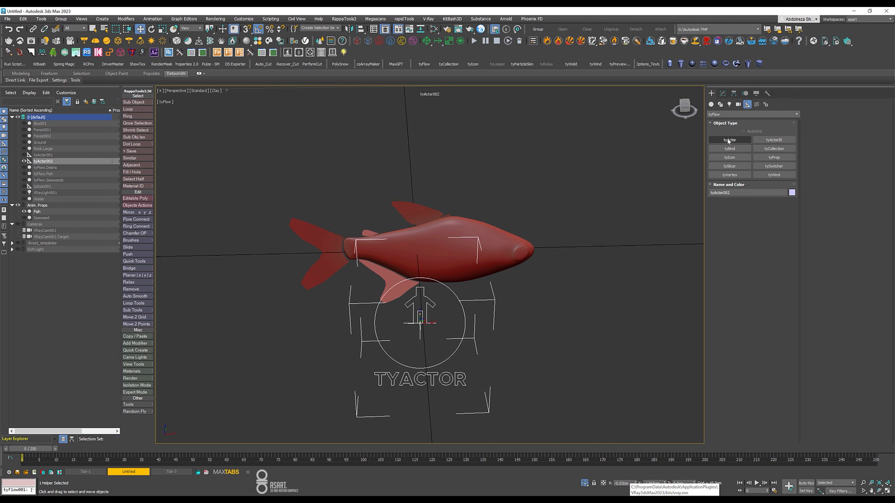
{"action": "right_click", "coordinate": [635, 484]}
{"action": "right_click", "coordinate": [666, 484]}
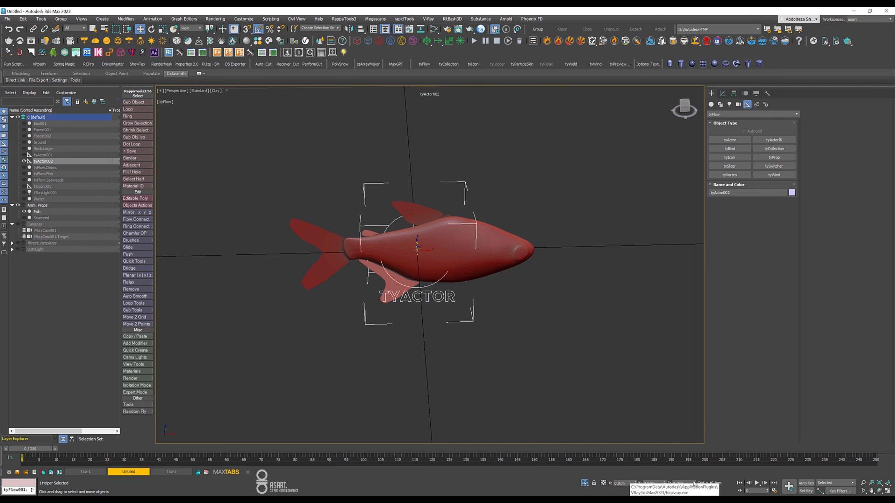
Step: Add the Fish to the new tyActor's actor rig objects
{"action": "left_click", "coordinate": [722, 93]}
{"action": "left_click", "coordinate": [737, 361]}
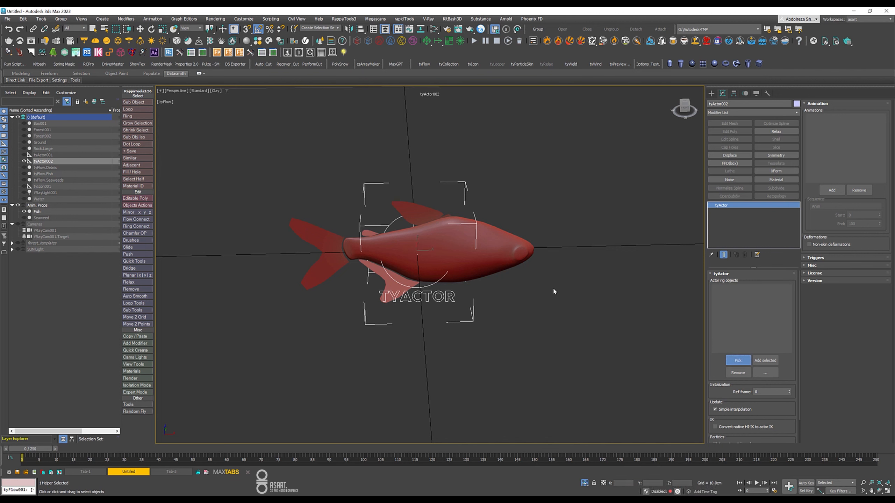
{"action": "left_click", "coordinate": [478, 253]}
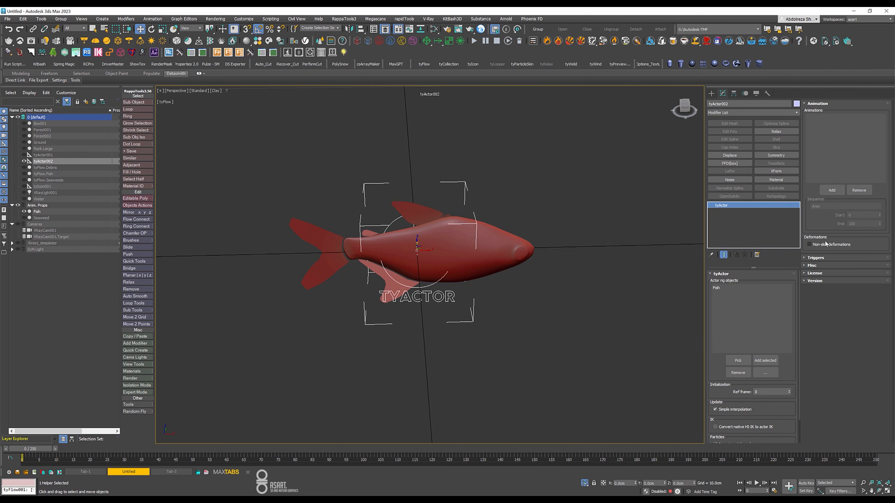
Step: Add an animation sequence named swim ending at frame 25 to the tyActor and enable non-skin deformations
{"action": "left_click", "coordinate": [831, 190]}
{"action": "left_click_drag", "start_coordinate": [838, 206], "coordinate": [784, 206]}
{"action": "type", "text": "swim"}
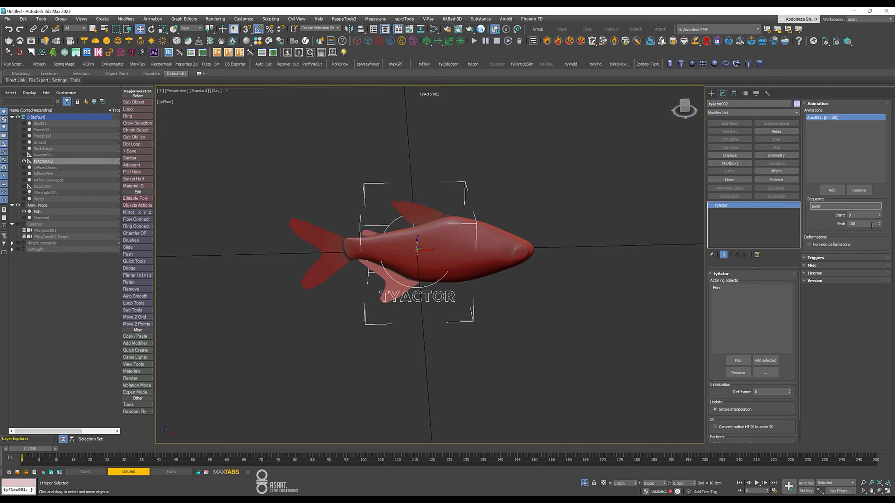
{"action": "left_click", "coordinate": [869, 224]}
{"action": "key", "text": "Return"}
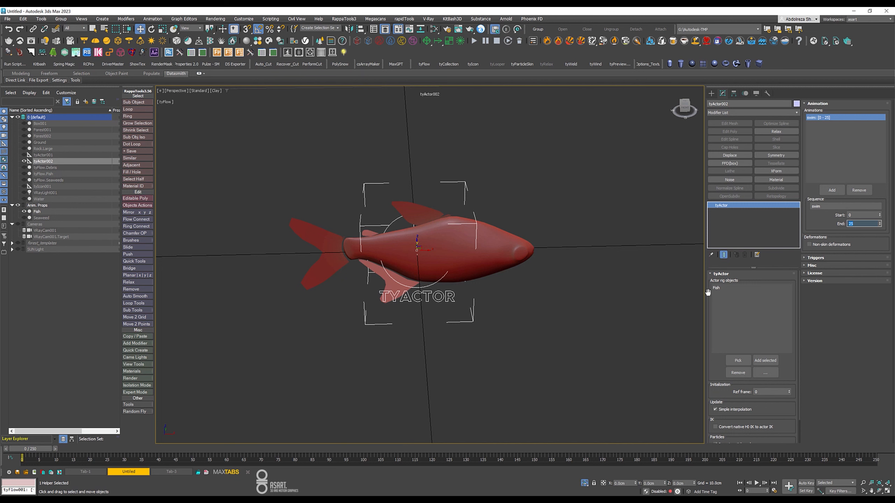
{"action": "left_click", "coordinate": [816, 244]}
Step: Create a new tyFlow object in front of the fish and set its time step to 1/4 frame
{"action": "left_click", "coordinate": [424, 64]}
{"action": "left_click_drag", "start_coordinate": [579, 267], "coordinate": [612, 310]}
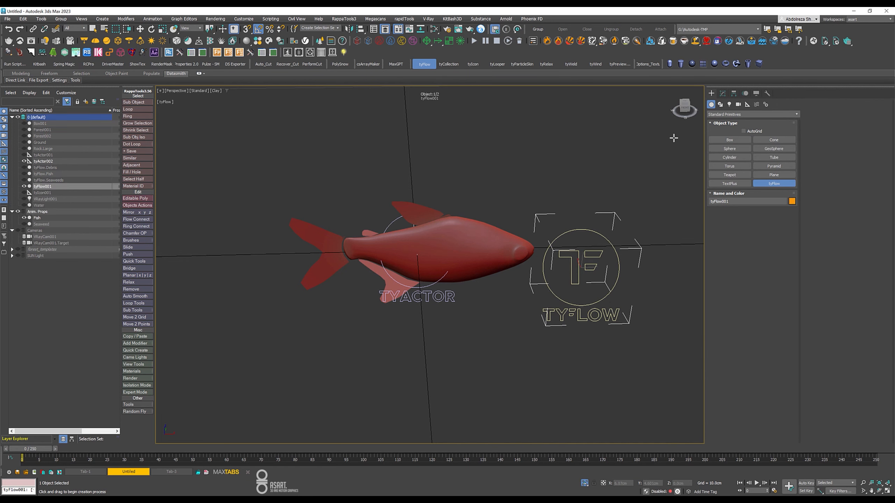
{"action": "left_click", "coordinate": [722, 93]}
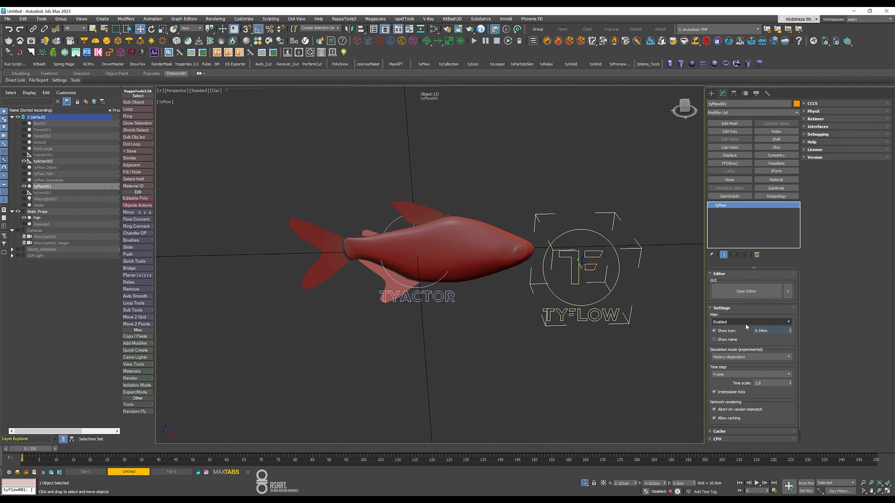
{"action": "left_click", "coordinate": [720, 375]}
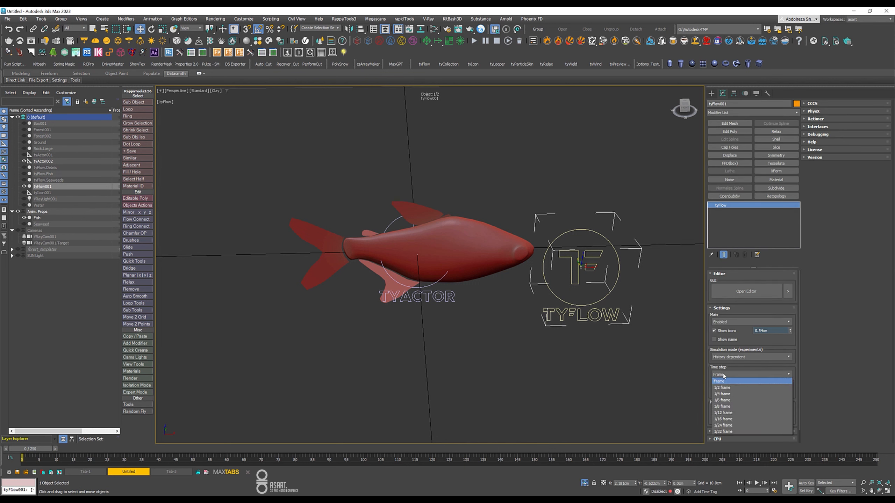
{"action": "left_click", "coordinate": [729, 396]}
Step: Open the new tyFlow's editor and create an event with a Birth operator
{"action": "left_click", "coordinate": [751, 287]}
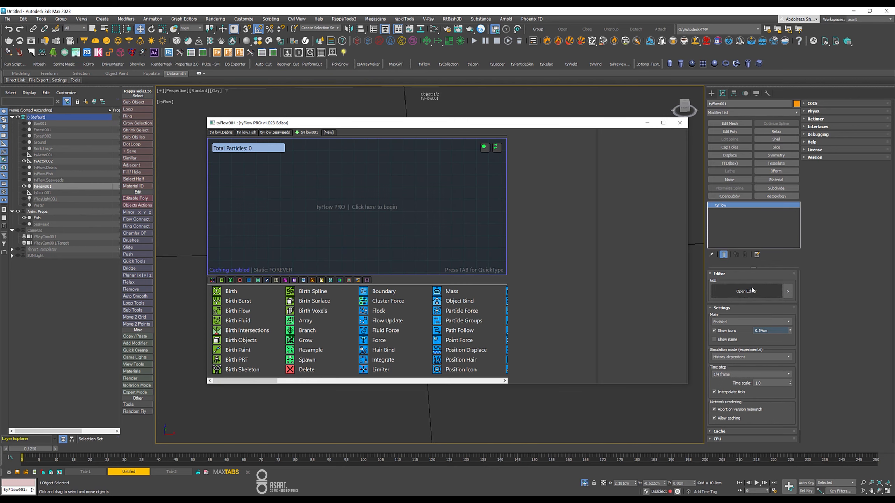
{"action": "left_click_drag", "start_coordinate": [384, 125], "coordinate": [378, 104]}
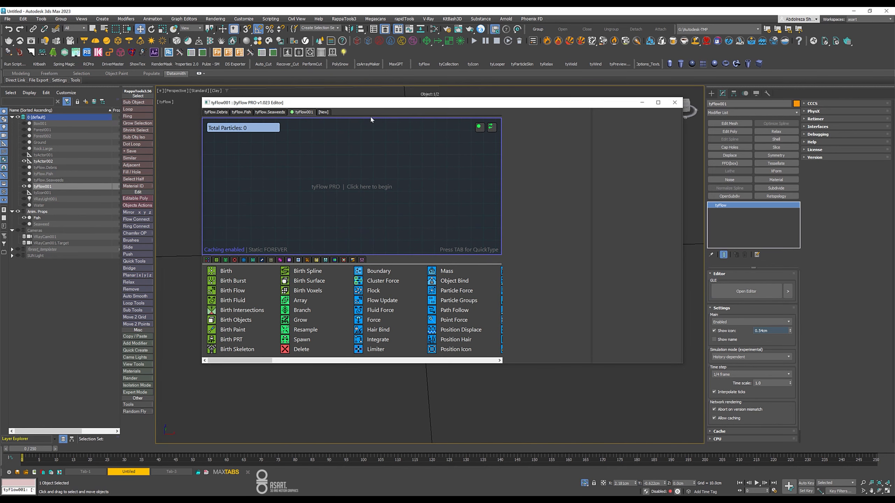
{"action": "left_click_drag", "start_coordinate": [227, 271], "coordinate": [227, 273]}
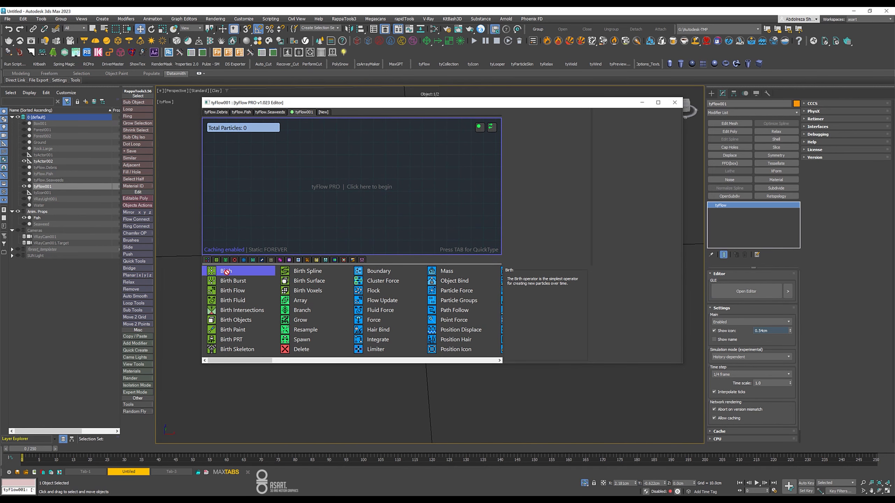
{"action": "left_click_drag", "start_coordinate": [255, 200], "coordinate": [256, 150]}
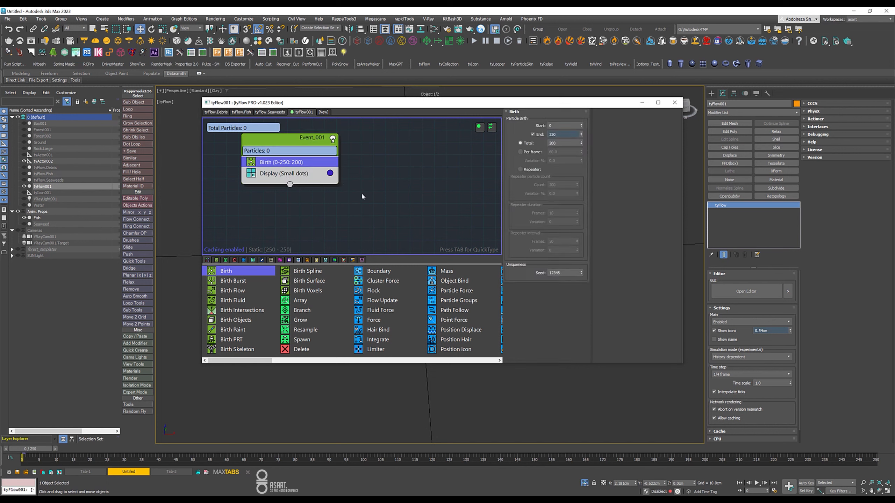
Step: Set the Birth operator's total to 10 particles and add a Position Icon operator to the event
{"action": "double_click", "coordinate": [563, 134]}
{"action": "double_click", "coordinate": [564, 143]}
{"action": "type", "text": "10"}
{"action": "left_click_drag", "start_coordinate": [452, 350], "coordinate": [287, 172]}
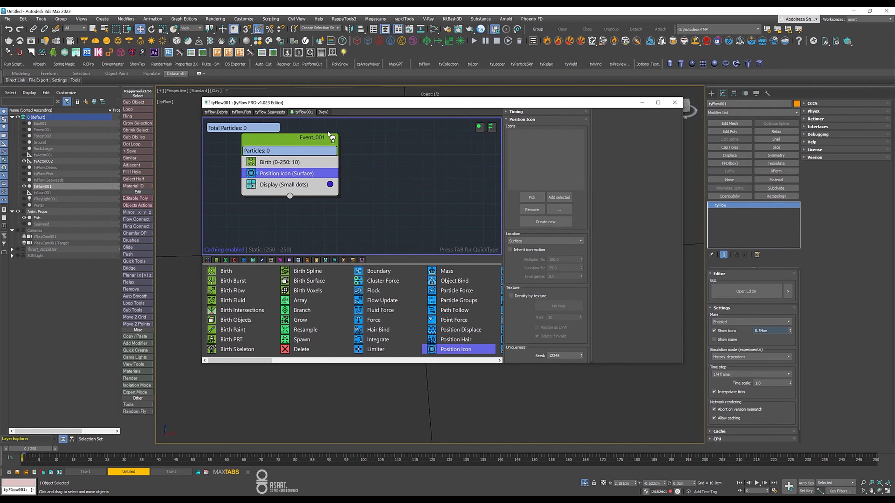
Step: Create a new emitter icon for the Position Icon operator
{"action": "left_click_drag", "start_coordinate": [335, 102], "coordinate": [696, 131]}
{"action": "scroll", "coordinate": [368, 286], "scroll_direction": "down", "scroll_amount": 10}
{"action": "middle_click_drag", "start_coordinate": [354, 308], "coordinate": [397, 317]}
{"action": "scroll", "coordinate": [397, 317], "scroll_direction": "up", "scroll_amount": 2}
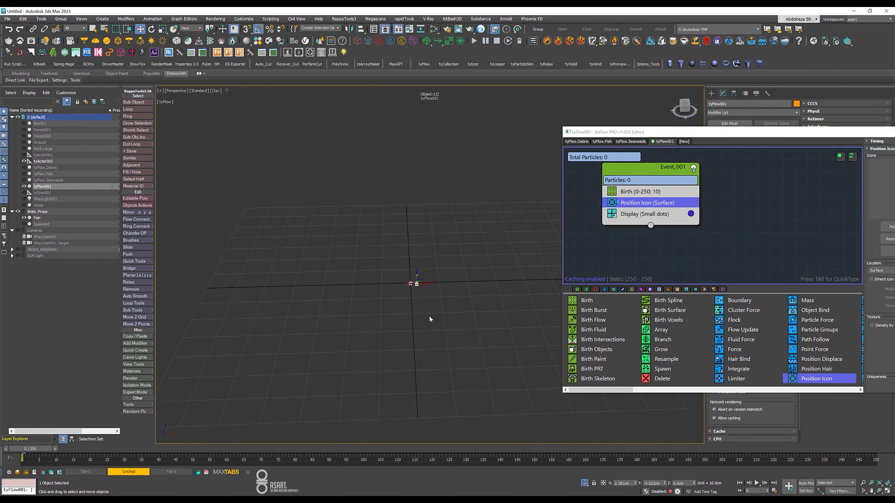
{"action": "left_click_drag", "start_coordinate": [784, 132], "coordinate": [597, 85]}
{"action": "left_click_drag", "start_coordinate": [856, 186], "coordinate": [735, 189]}
{"action": "left_click_drag", "start_coordinate": [594, 86], "coordinate": [738, 107]}
{"action": "left_click", "coordinate": [744, 224]}
Step: Rotate the new icon -90 degrees about the Y axis so that it stands upright
{"action": "left_click", "coordinate": [151, 29]}
{"action": "left_click_drag", "start_coordinate": [405, 275], "coordinate": [381, 272]}
{"action": "middle_click_drag", "start_coordinate": [345, 315], "coordinate": [434, 325], "text": "alt"}
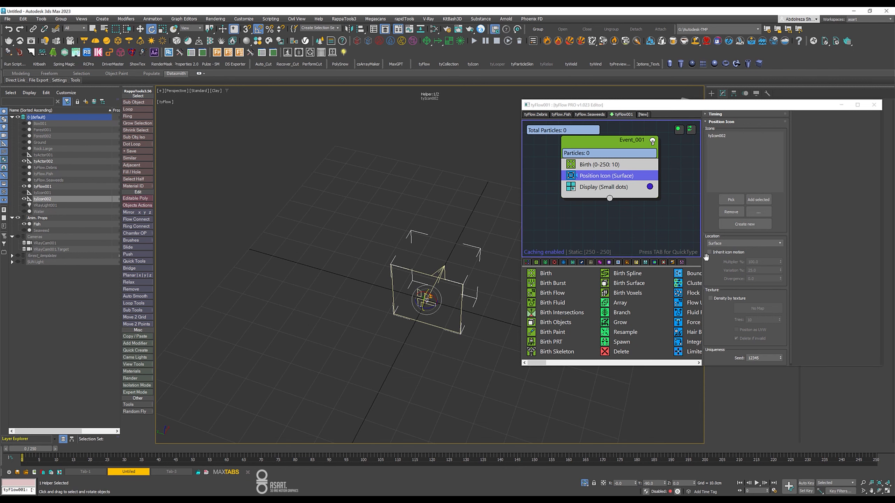
Step: Close the flow editor and set the icon's width to about 31 cm and its length to 10 cm
{"action": "left_click", "coordinate": [874, 105]}
{"action": "left_click_drag", "start_coordinate": [788, 306], "coordinate": [768, 333]}
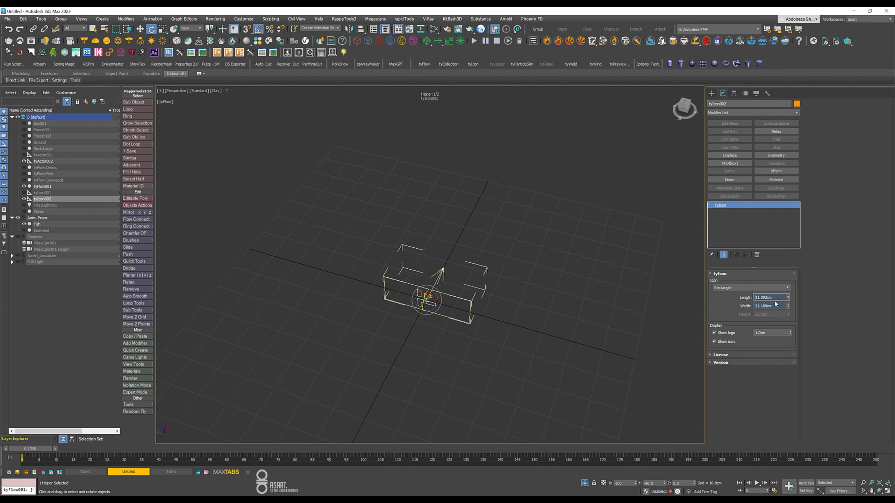
{"action": "type", "text": "10"}
{"action": "key", "text": "Return"}
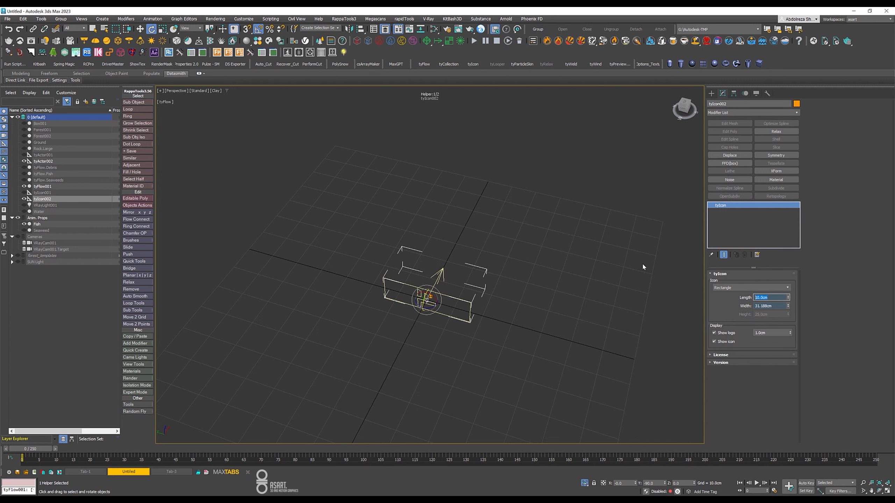
Step: Unhide the Ground and Rock.Large objects as placement references
{"action": "left_click", "coordinate": [25, 142]}
{"action": "left_click", "coordinate": [24, 149]}
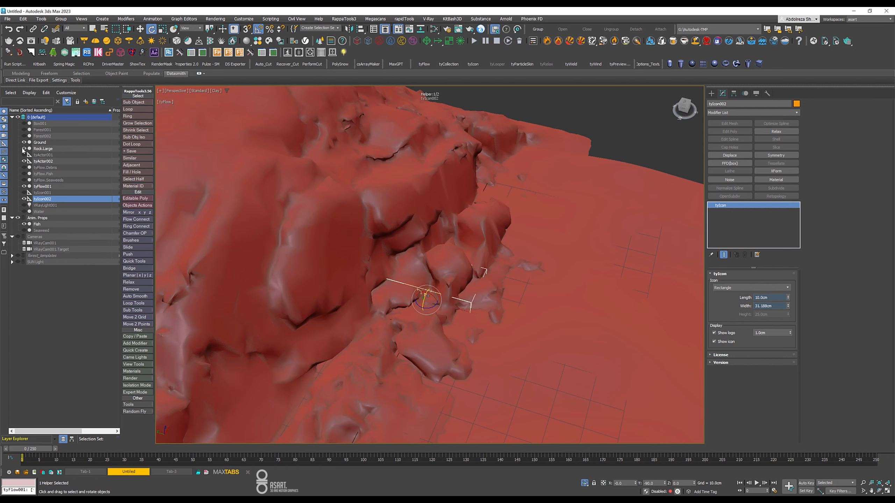
{"action": "scroll", "coordinate": [367, 281], "scroll_direction": "down", "scroll_amount": 4}
{"action": "middle_click_drag", "start_coordinate": [367, 281], "coordinate": [334, 220], "text": "alt"}
Step: Move the icon to about X -111, Y -42 cm beside the ground's edge, raise it slightly and enlarge it to about 10 by 50 cm
{"action": "left_click", "coordinate": [139, 29]}
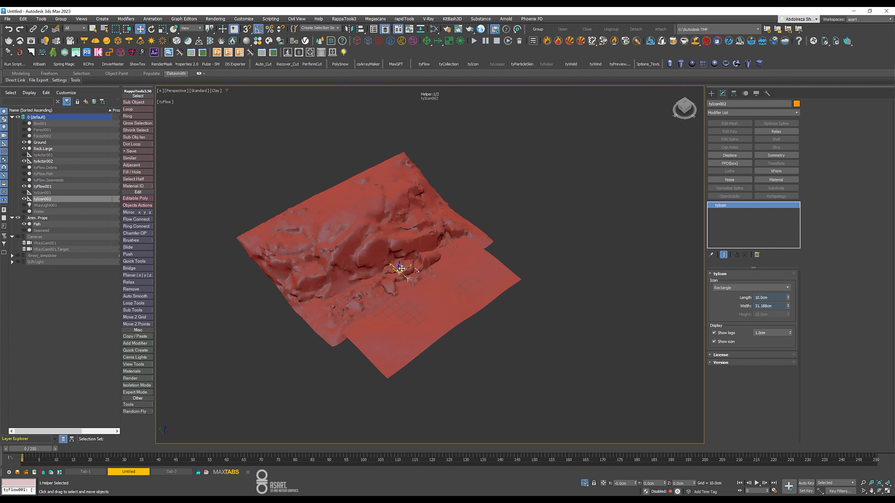
{"action": "left_click_drag", "start_coordinate": [402, 269], "coordinate": [361, 352]}
{"action": "middle_click_drag", "start_coordinate": [361, 354], "coordinate": [394, 345], "text": "alt"}
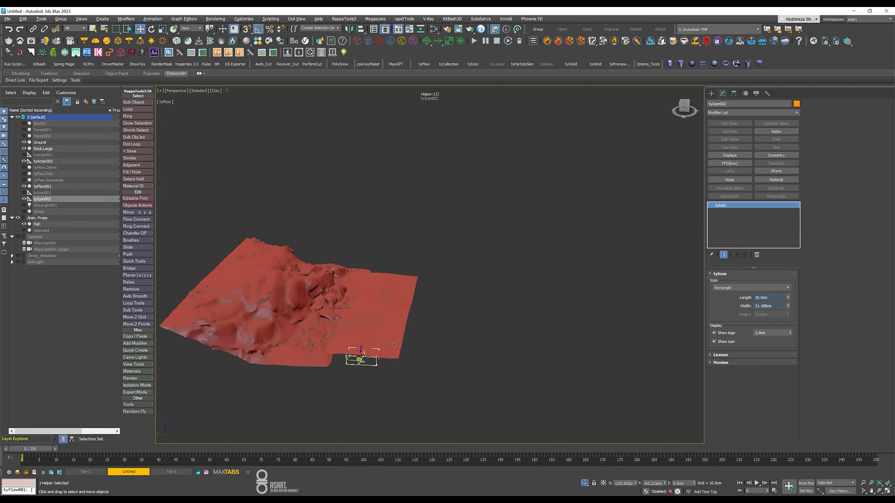
{"action": "scroll", "coordinate": [394, 345], "scroll_direction": "up", "scroll_amount": 3}
{"action": "left_click_drag", "start_coordinate": [330, 368], "coordinate": [330, 347]}
{"action": "middle_click_drag", "start_coordinate": [331, 346], "coordinate": [392, 355], "text": "alt"}
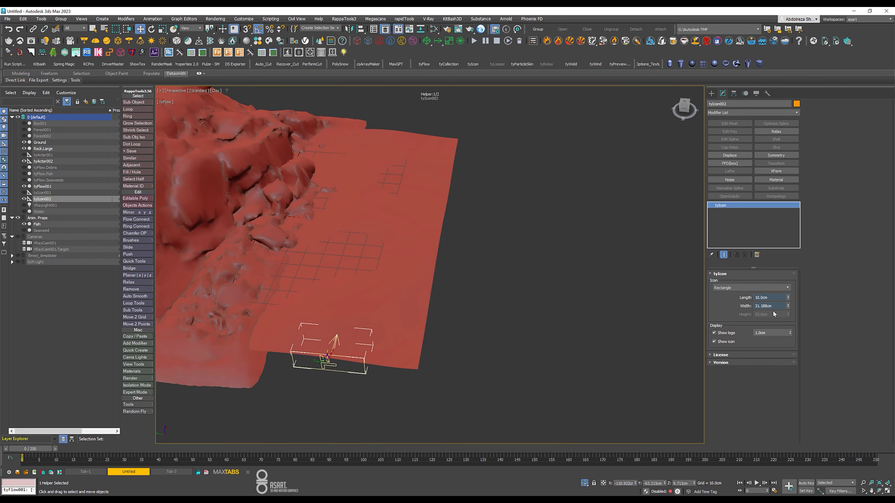
{"action": "left_click_drag", "start_coordinate": [788, 307], "coordinate": [783, 211]}
{"action": "middle_click_drag", "start_coordinate": [492, 288], "coordinate": [436, 279], "text": "alt"}
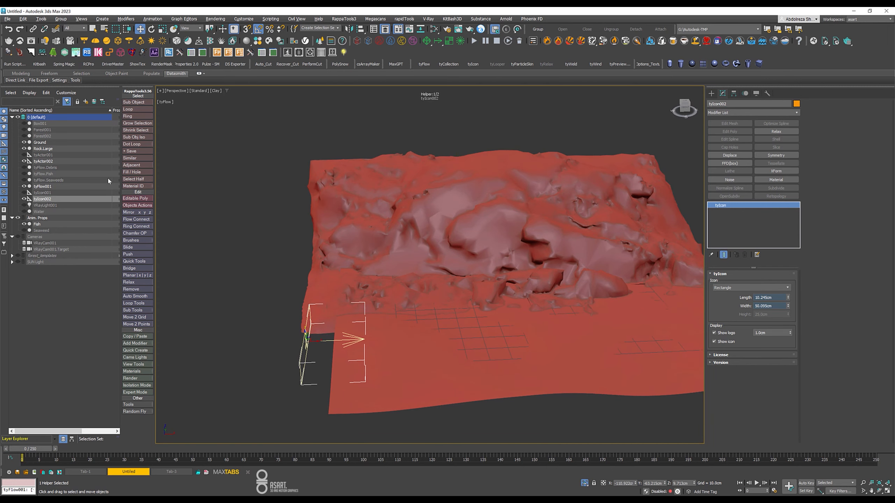
Step: Reopen the editor of tyFlow001 and add a Speed operator to Event_001 after the Position Icon
{"action": "left_click", "coordinate": [50, 187]}
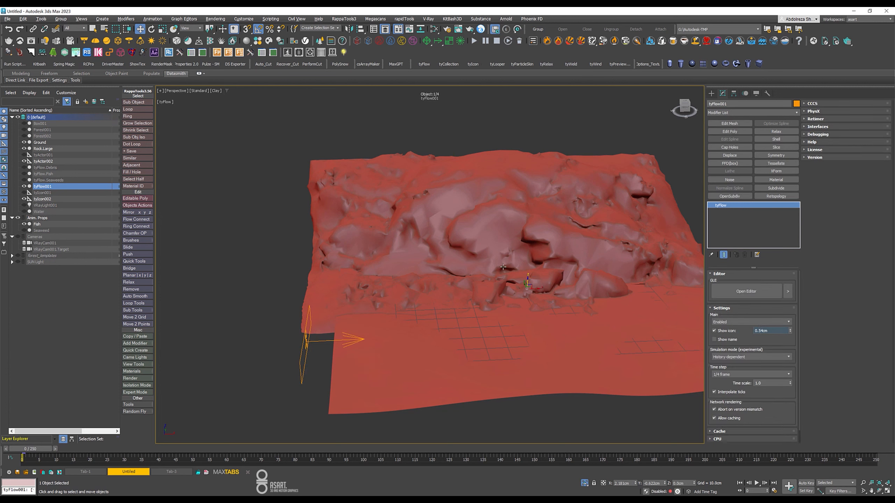
{"action": "left_click", "coordinate": [746, 296]}
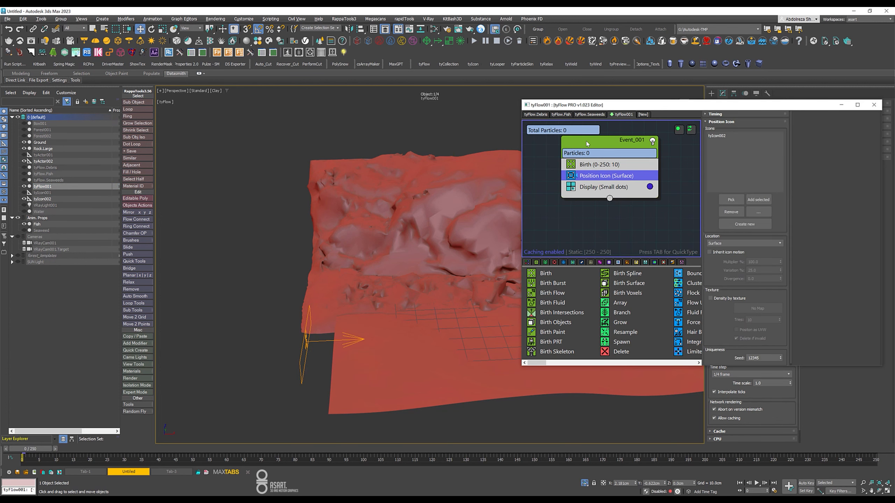
{"action": "left_click_drag", "start_coordinate": [595, 106], "coordinate": [549, 122]}
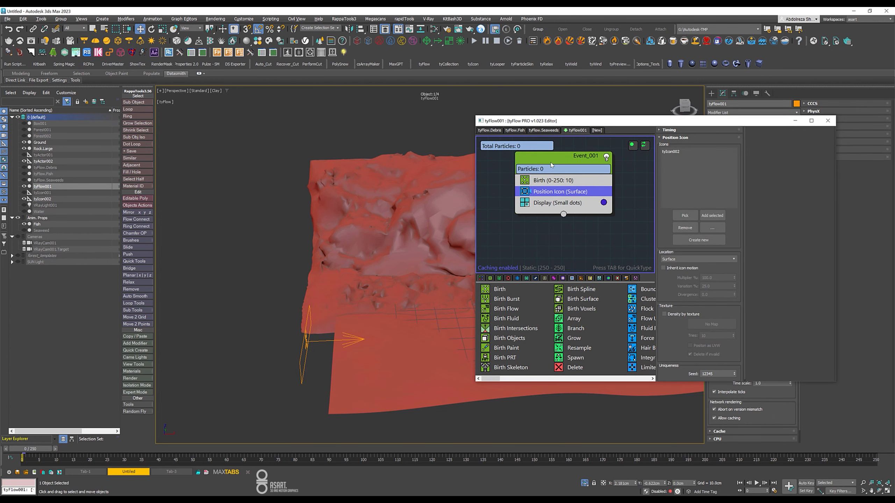
{"action": "left_click_drag", "start_coordinate": [552, 165], "coordinate": [523, 176]}
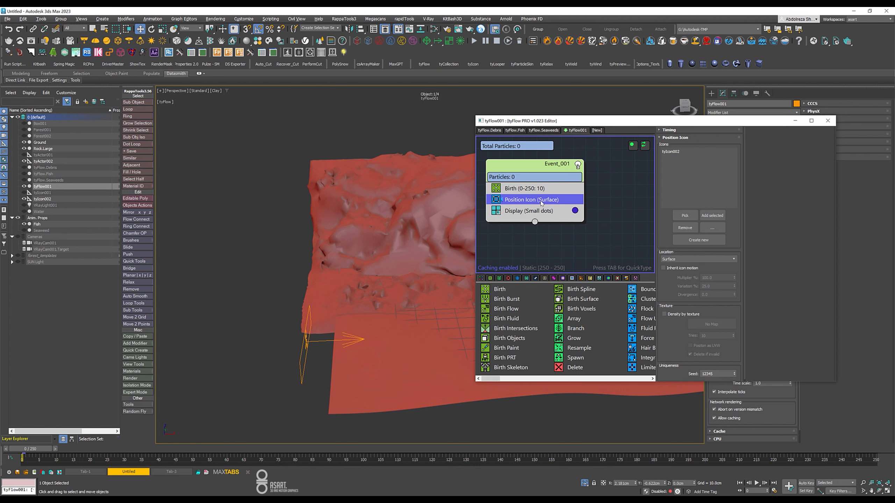
{"action": "key", "text": "Tab"}
{"action": "type", "text": "spe"}
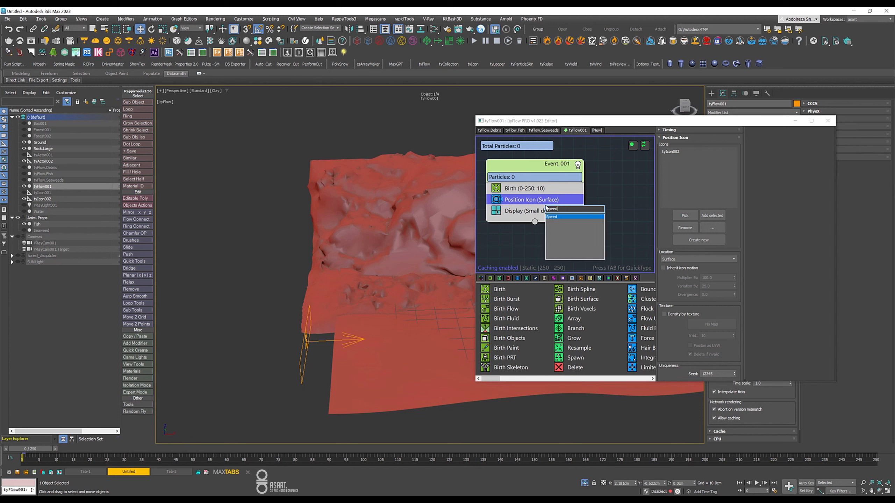
{"action": "key", "text": "Return"}
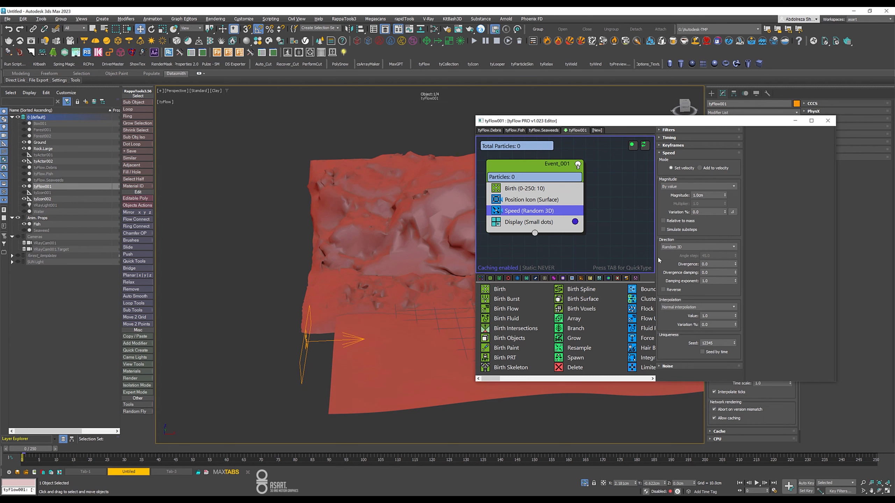
Step: Set the Speed operator's direction to Along icon arrow and assign tyIcon002 as its icon
{"action": "left_click", "coordinate": [675, 248]}
{"action": "left_click", "coordinate": [673, 255]}
{"action": "left_click", "coordinate": [684, 371]}
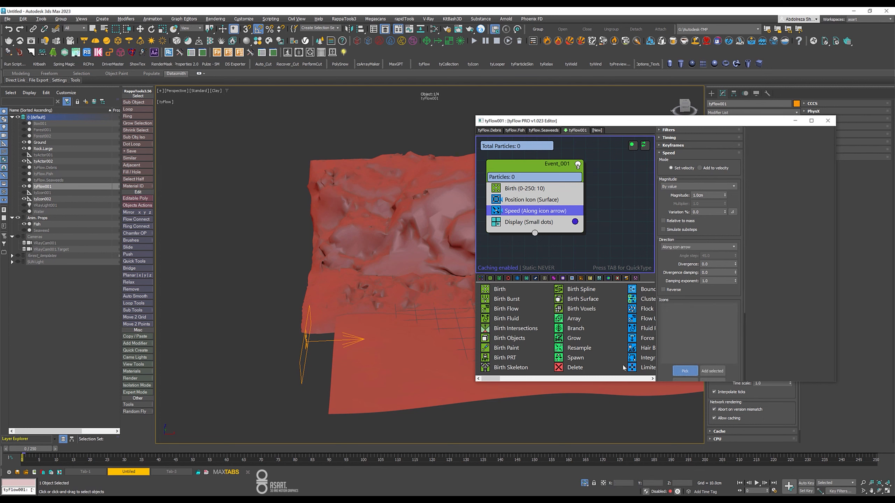
{"action": "left_click", "coordinate": [306, 343]}
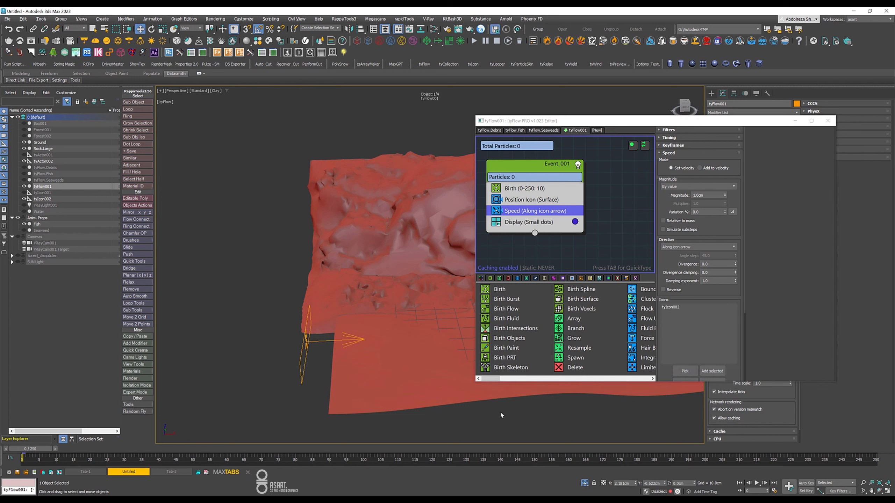
{"action": "mouse_move", "coordinate": [39, 449]}
{"action": "left_mouse_down"}
{"action": "mouse_move", "coordinate": [144, 448]}
{"action": "mouse_move", "coordinate": [28, 449]}
{"action": "left_mouse_up"}
{"action": "key", "text": "w"}
Step: Change the Display operator's colour to yellow and its display mode to Large dots
{"action": "left_click", "coordinate": [575, 222]}
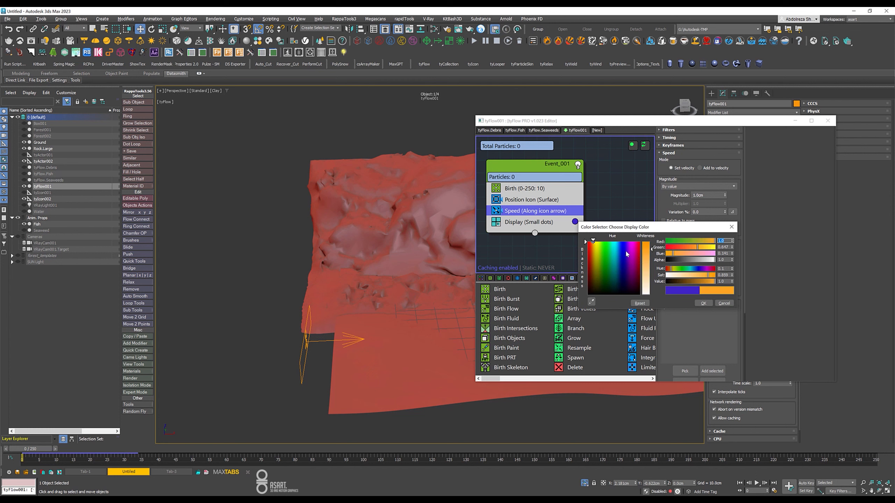
{"action": "left_click", "coordinate": [596, 247]}
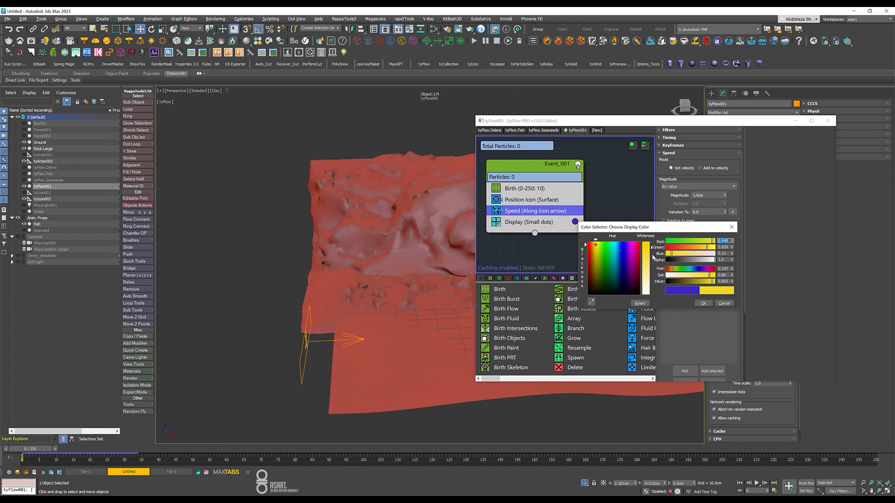
{"action": "left_click", "coordinate": [703, 303]}
{"action": "left_click", "coordinate": [547, 224]}
{"action": "left_click", "coordinate": [680, 144]}
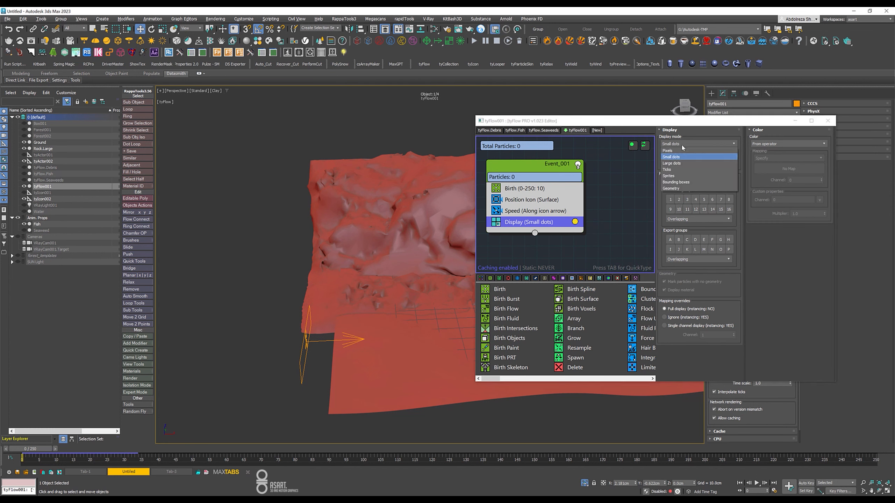
{"action": "left_click", "coordinate": [671, 164]}
Step: Scrub through the timeline to examine how the particles travel from the icon, ending at frame 25
{"action": "left_click_drag", "start_coordinate": [27, 448], "coordinate": [283, 461]}
{"action": "key", "text": "w"}
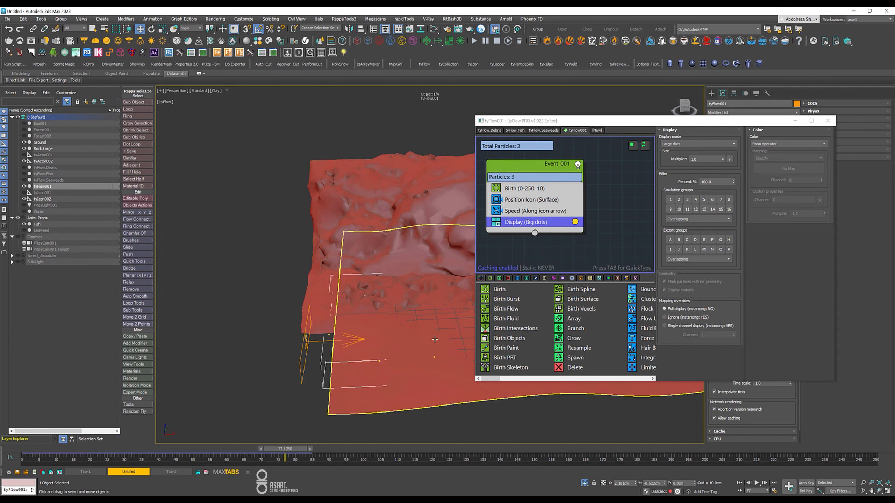
{"action": "middle_click_drag", "start_coordinate": [429, 390], "coordinate": [155, 423], "text": "alt"}
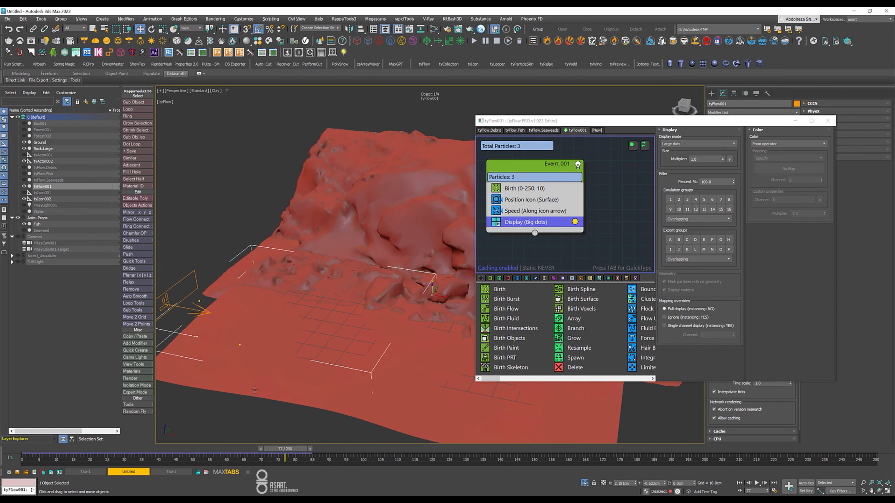
{"action": "left_click_drag", "start_coordinate": [285, 458], "coordinate": [679, 475]}
{"action": "left_click_drag", "start_coordinate": [395, 440], "coordinate": [107, 424]}
{"action": "middle_click_drag", "start_coordinate": [436, 311], "coordinate": [502, 307]}
Step: Add an Actor operator above the Display operator and assign tyActor002 as its actor object
{"action": "left_click", "coordinate": [531, 224]}
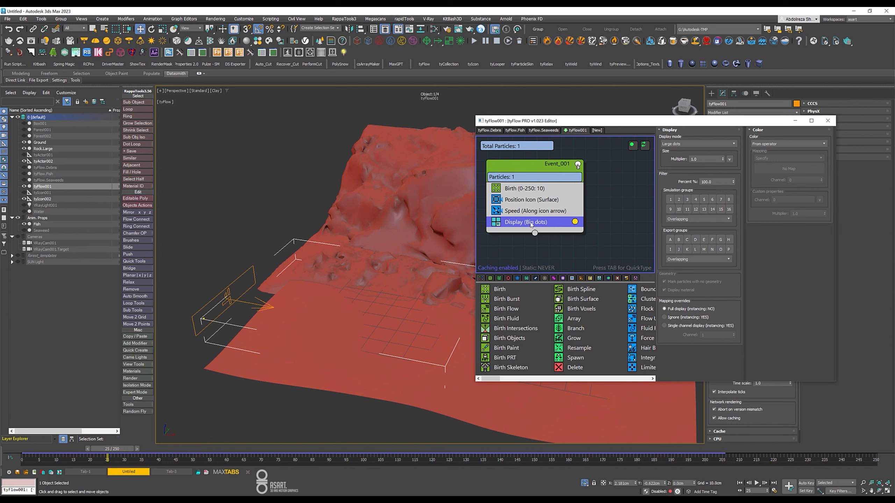
{"action": "key", "text": "Tab"}
{"action": "type", "text": "act"}
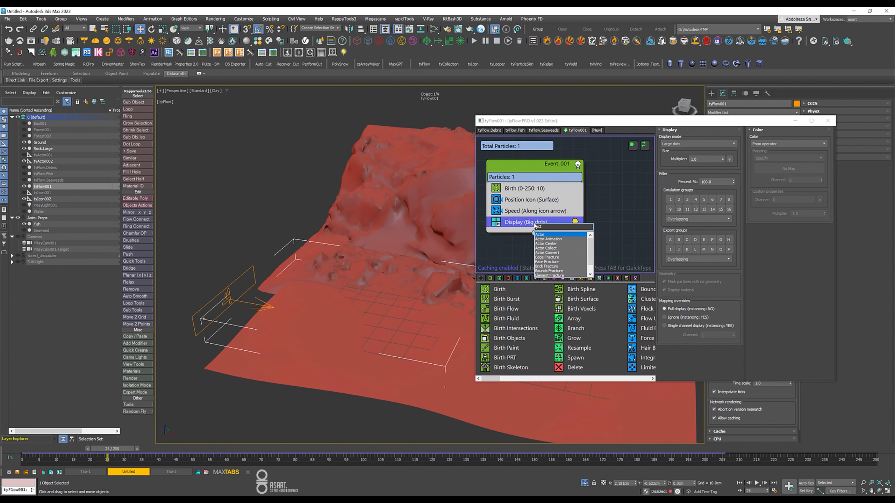
{"action": "key", "text": "Return"}
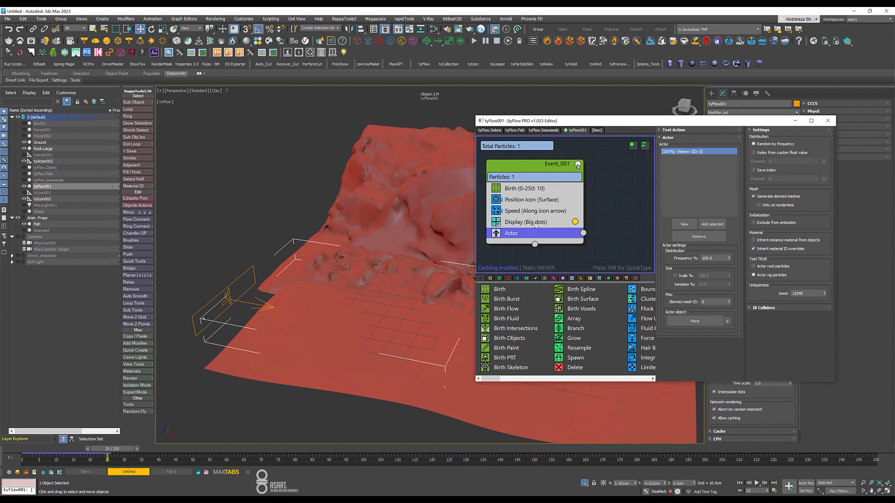
{"action": "left_click_drag", "start_coordinate": [517, 221], "coordinate": [538, 236]}
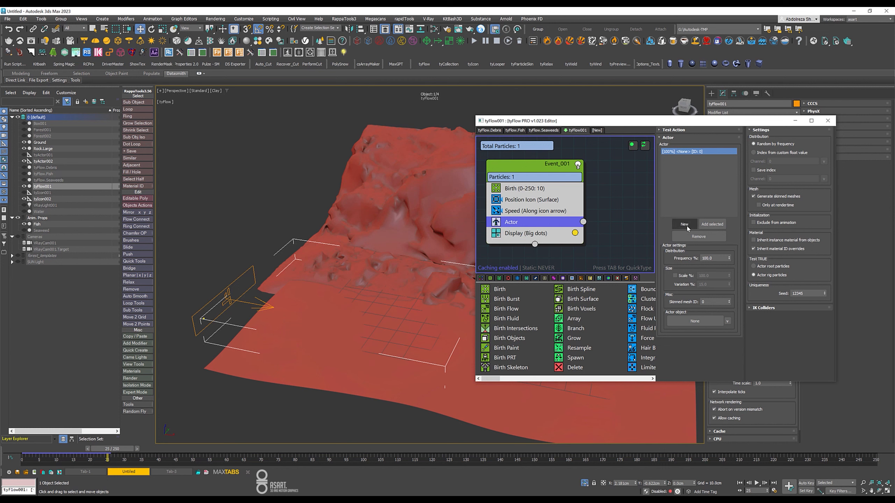
{"action": "left_click", "coordinate": [695, 321]}
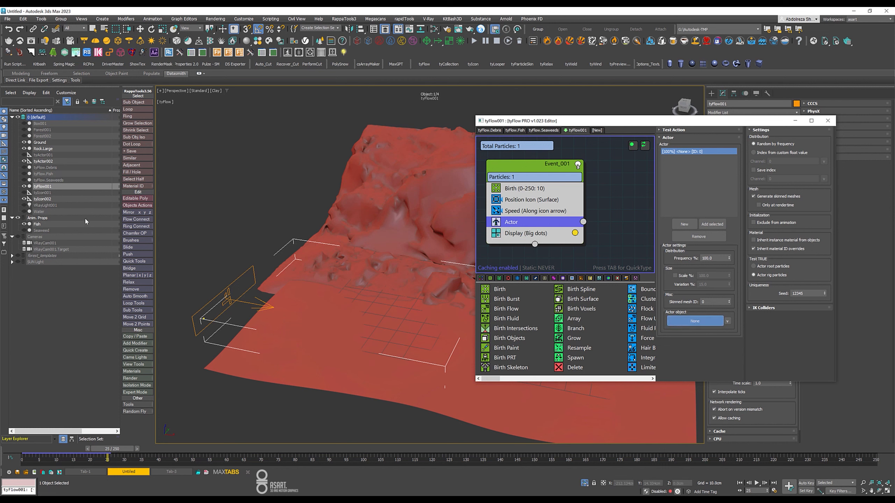
{"action": "left_click", "coordinate": [51, 161]}
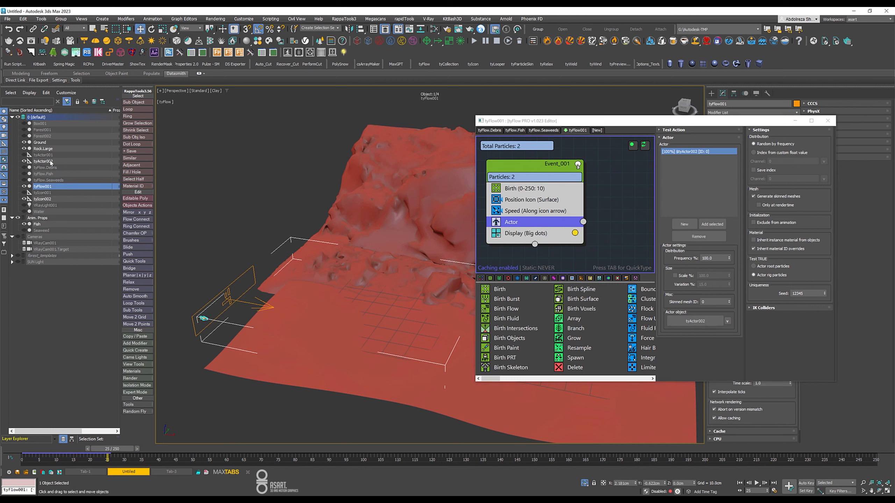
Step: Delete the old tyActor001 helper from the scene and select tyActor002
{"action": "left_click", "coordinate": [43, 162]}
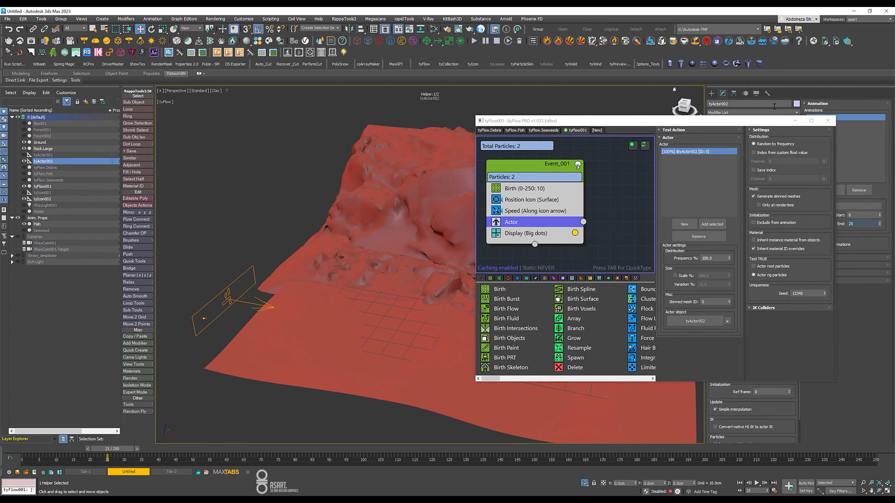
{"action": "left_click_drag", "start_coordinate": [657, 121], "coordinate": [488, 88]}
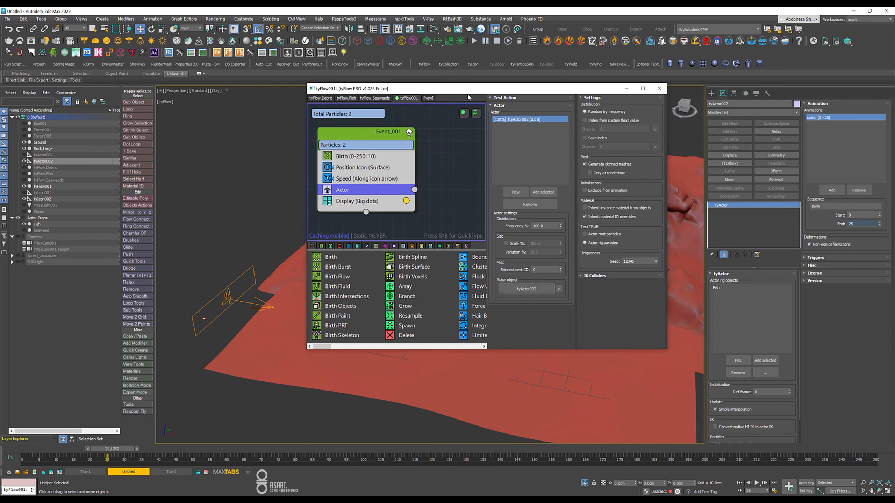
{"action": "left_click", "coordinate": [57, 156]}
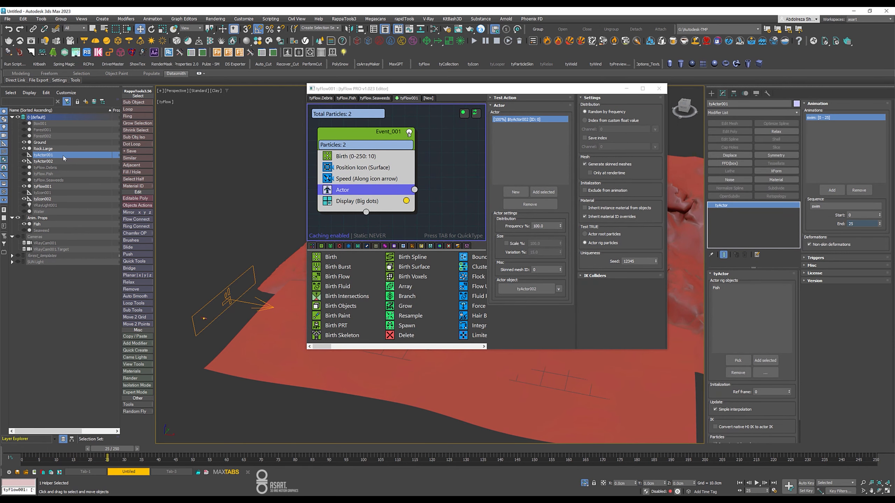
{"action": "key", "text": "Delete"}
{"action": "left_click", "coordinate": [63, 155]}
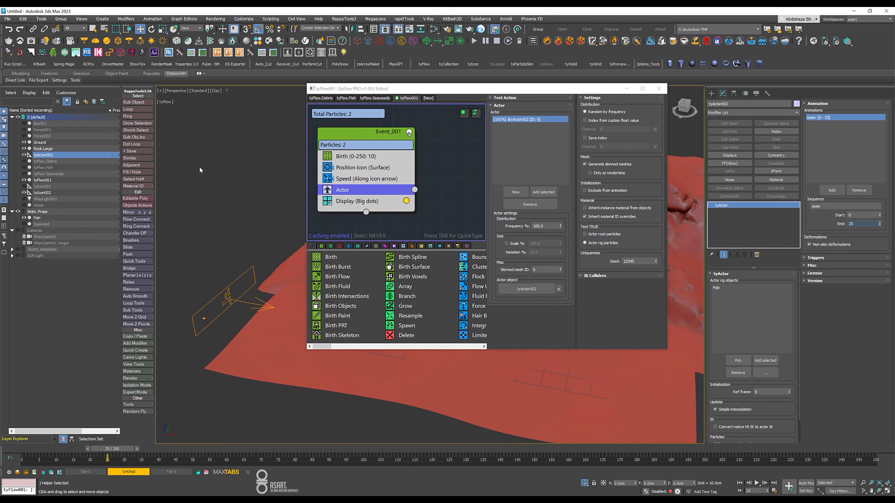
Step: Add an Actor Animation operator to Event_001 between the Actor and Display operators
{"action": "left_click", "coordinate": [355, 191]}
{"action": "key", "text": "Tab"}
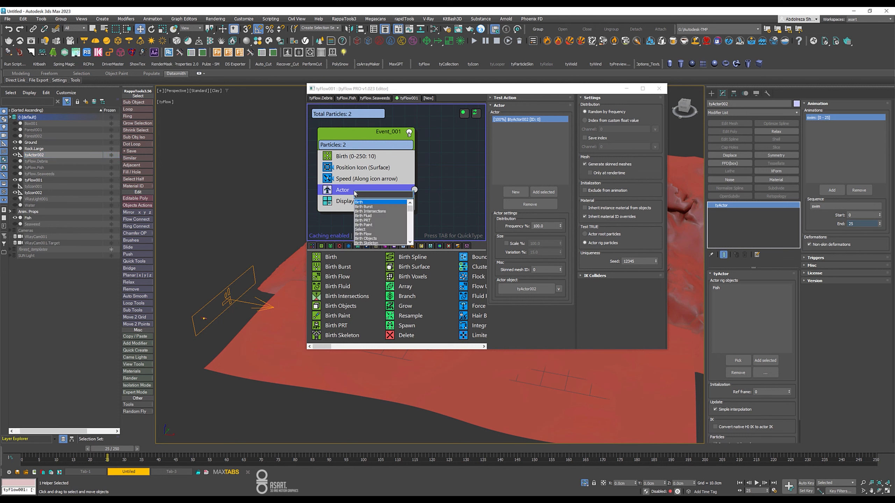
{"action": "type", "text": "anim"}
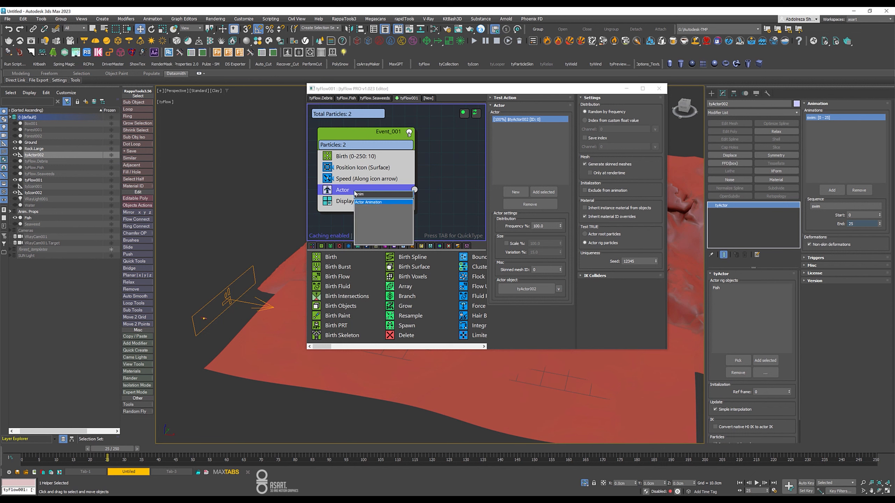
{"action": "key", "text": "Return"}
{"action": "left_click_drag", "start_coordinate": [363, 196], "coordinate": [370, 209]}
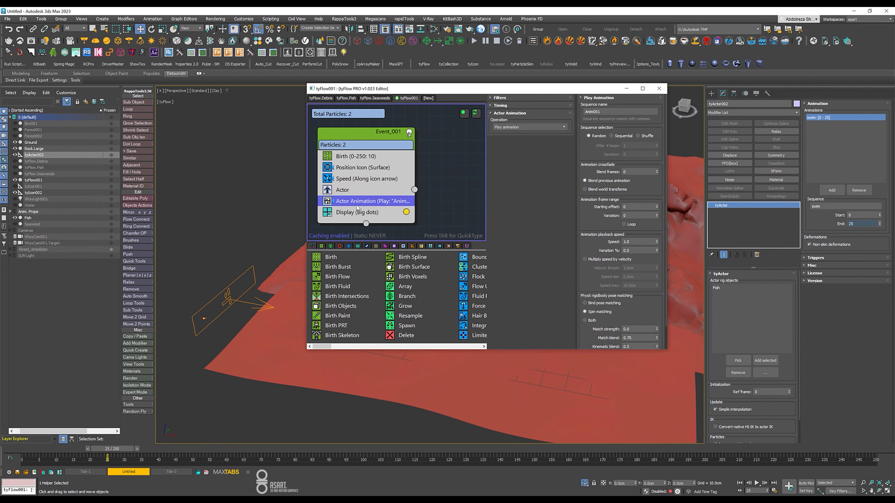
Step: Set the Actor Animation operator to loop the "swim" sequence and switch the Display operator's mode to Geometry
{"action": "left_click_drag", "start_coordinate": [609, 113], "coordinate": [550, 116]}
{"action": "left_click", "coordinate": [630, 225]}
{"action": "left_click", "coordinate": [369, 214]}
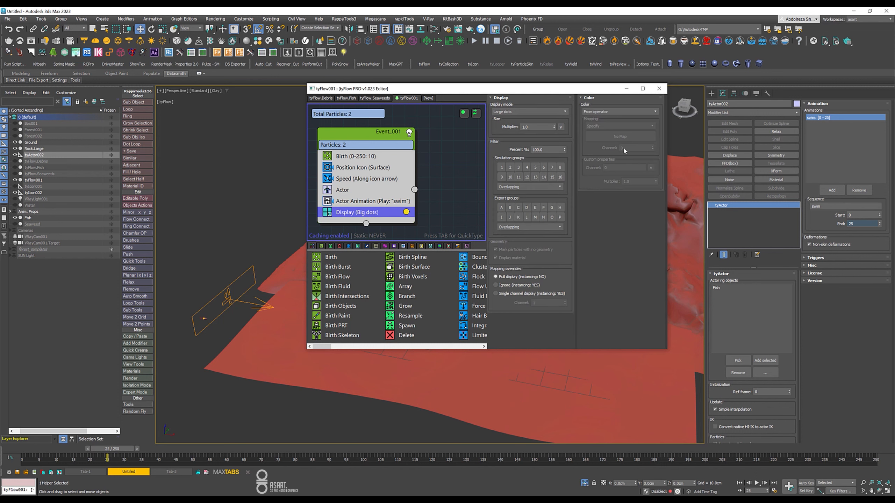
{"action": "left_click", "coordinate": [511, 113]}
{"action": "left_click", "coordinate": [502, 156]}
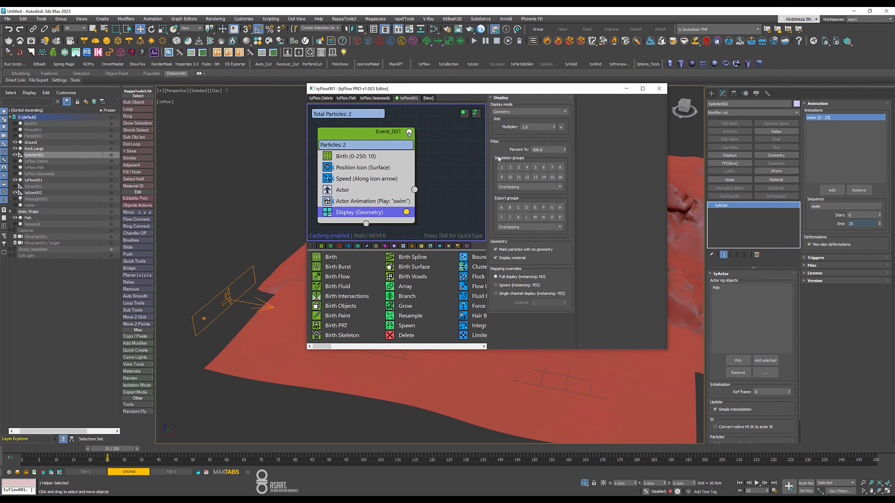
{"action": "scroll", "coordinate": [209, 420], "scroll_direction": "up", "scroll_amount": 3}
{"action": "scroll", "coordinate": [209, 338], "scroll_direction": "up", "scroll_amount": 2}
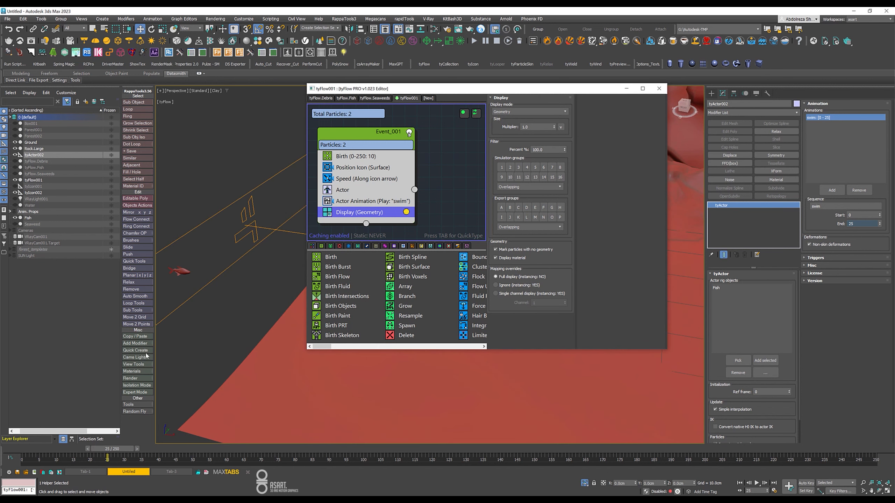
Step: Add a Scale operator above the Actor operator with a 33% uniform scale variation, and close the tyFlow editor
{"action": "left_click_drag", "start_coordinate": [106, 453], "coordinate": [72, 431]}
{"action": "key", "text": "w"}
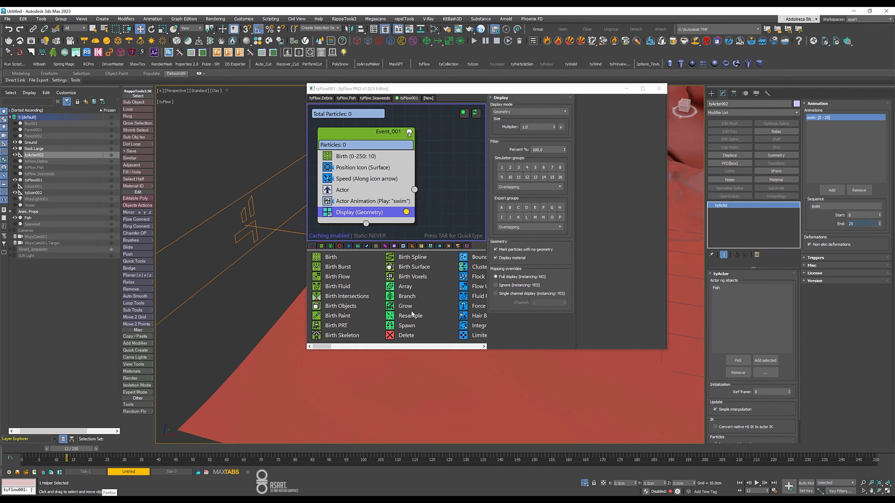
{"action": "scroll", "coordinate": [417, 297], "scroll_direction": "right", "scroll_amount": 2}
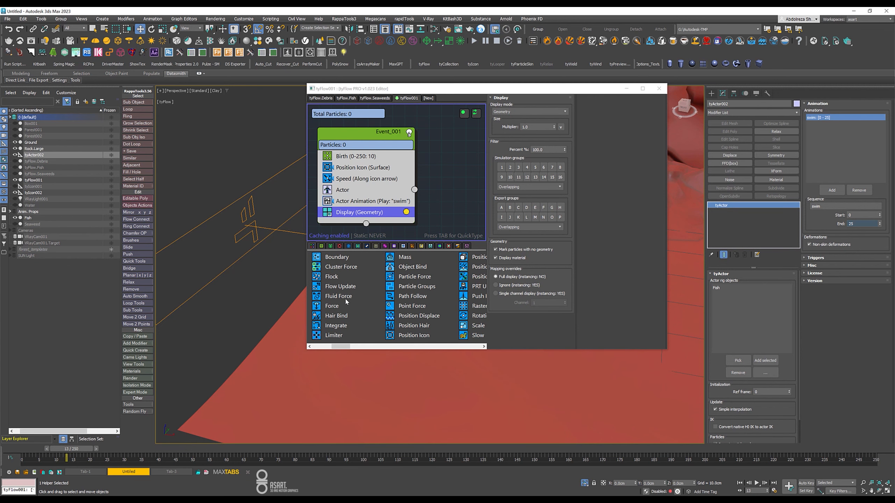
{"action": "left_click_drag", "start_coordinate": [472, 327], "coordinate": [367, 192]}
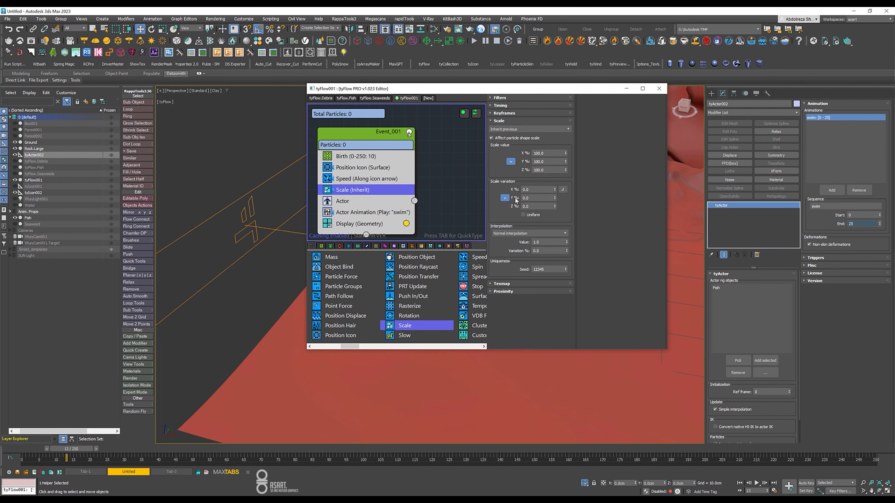
{"action": "left_click_drag", "start_coordinate": [535, 190], "coordinate": [410, 182]}
{"action": "type", "text": "33"}
{"action": "key", "text": "Return"}
{"action": "left_click", "coordinate": [535, 216]}
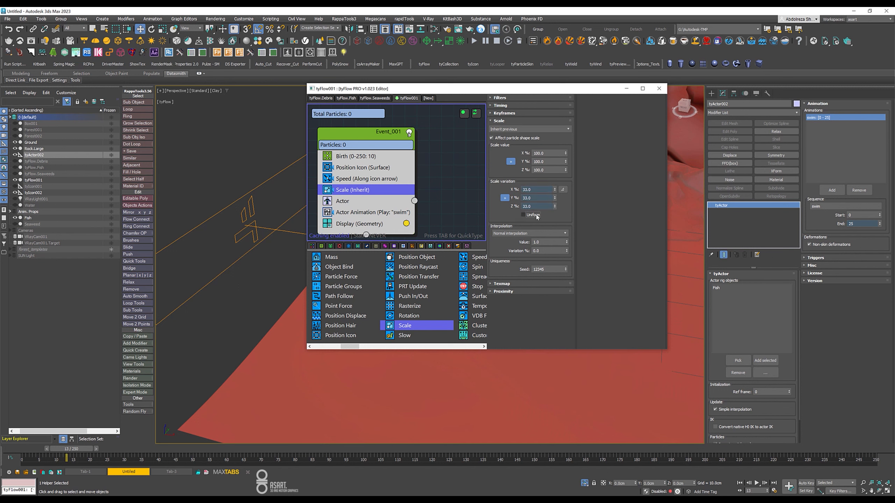
{"action": "left_click", "coordinate": [658, 89]}
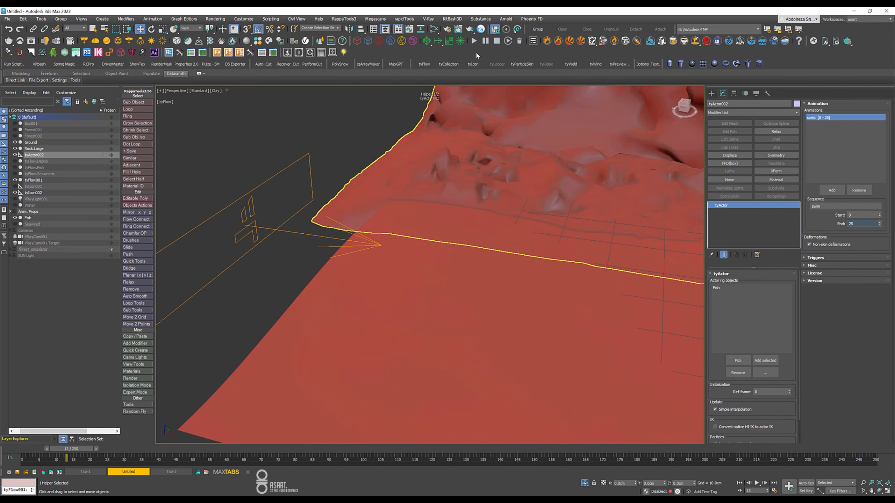
Step: Assign the Magic Liquid #1 material to tyFlow001 and close the Slate Material Editor
{"action": "left_click", "coordinate": [433, 29]}
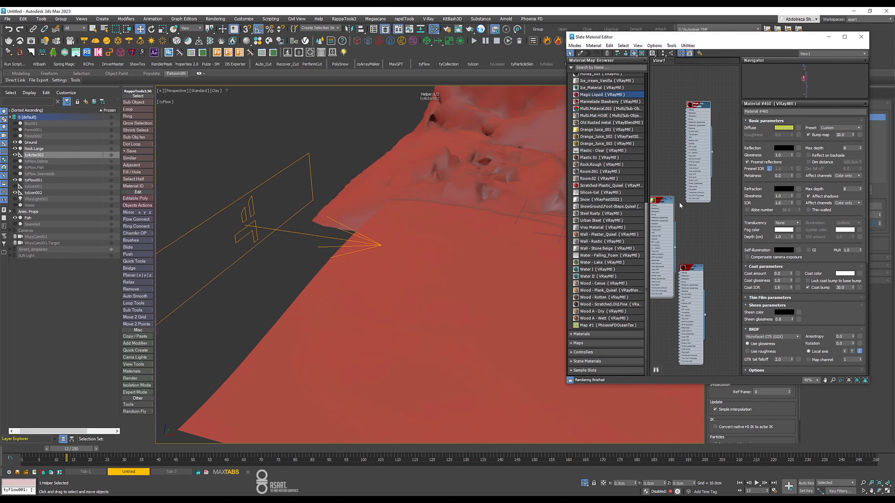
{"action": "right_click", "coordinate": [701, 111]}
{"action": "left_click", "coordinate": [701, 112]}
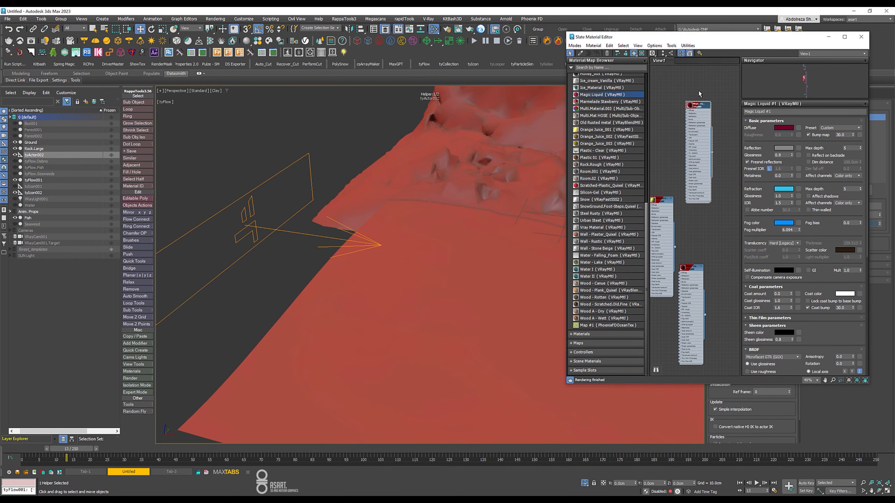
{"action": "right_click", "coordinate": [700, 113]}
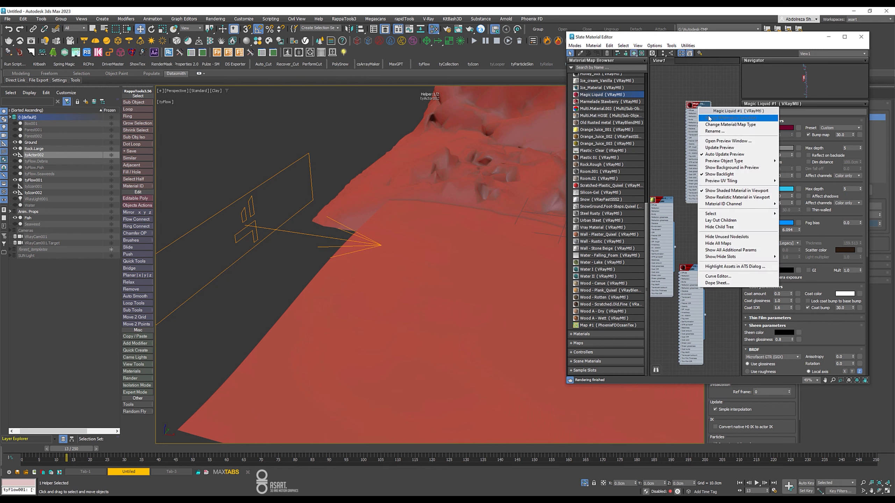
{"action": "left_click", "coordinate": [705, 117]}
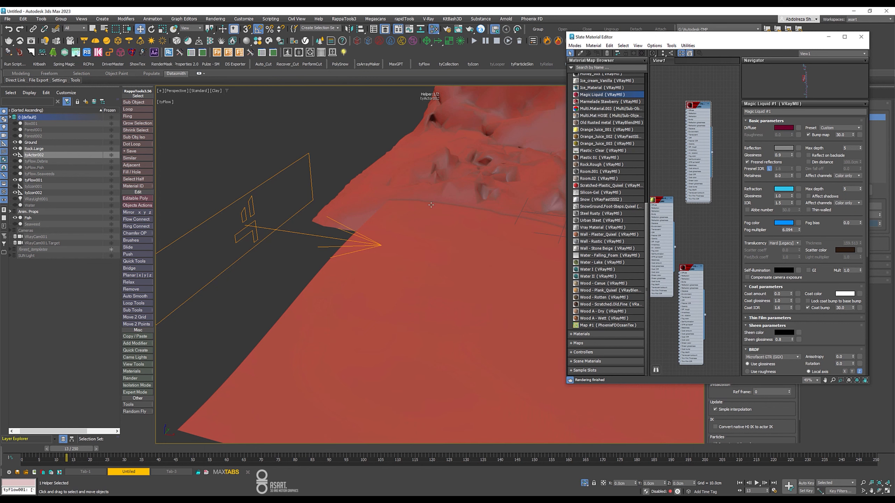
{"action": "left_click", "coordinate": [36, 181]}
{"action": "right_click", "coordinate": [703, 108]}
{"action": "left_click", "coordinate": [735, 117]}
{"action": "left_click", "coordinate": [861, 36]}
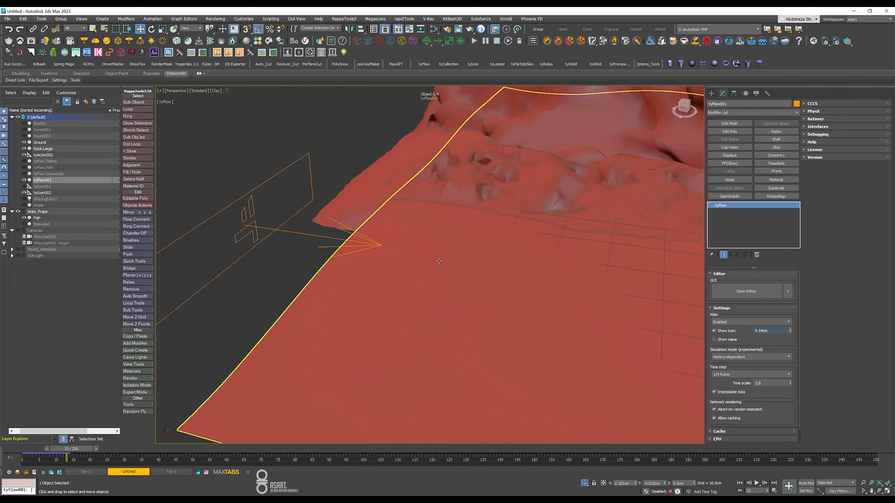
Step: Show Box001, Forest002, tyFlow.Debris and Water again in the VRayCam001 camera view
{"action": "key", "text": "c"}
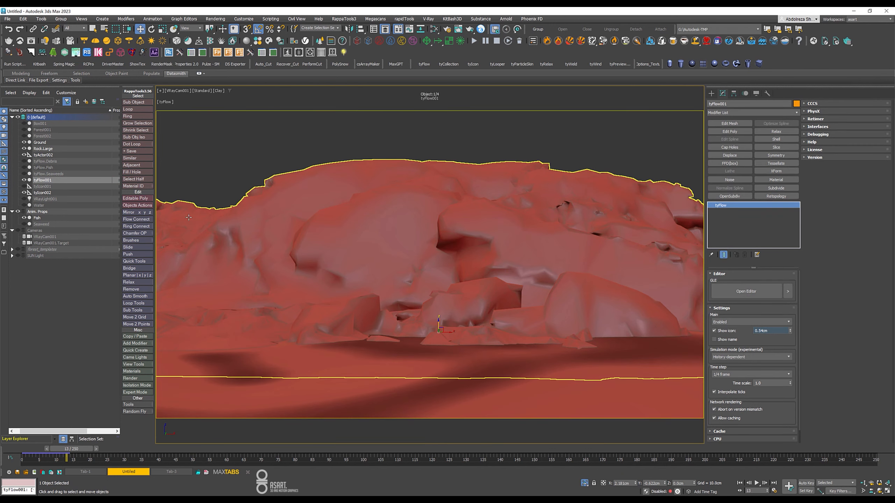
{"action": "left_click", "coordinate": [584, 484]}
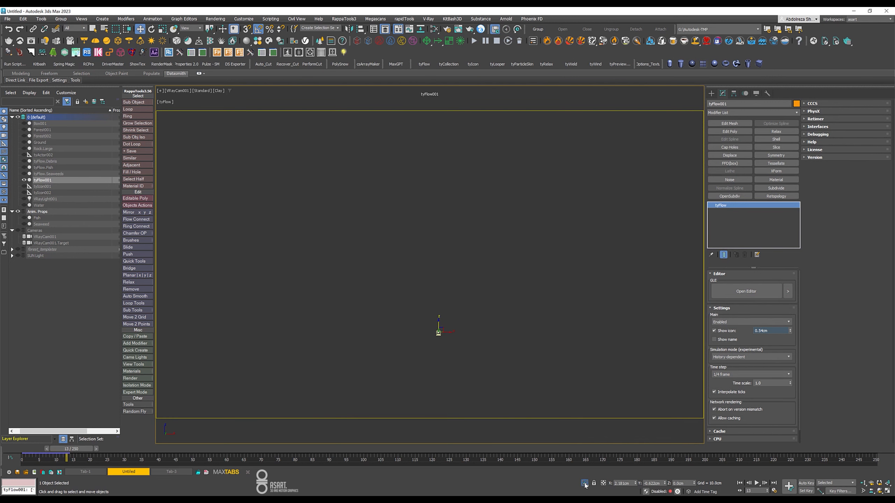
{"action": "left_click", "coordinate": [584, 483]}
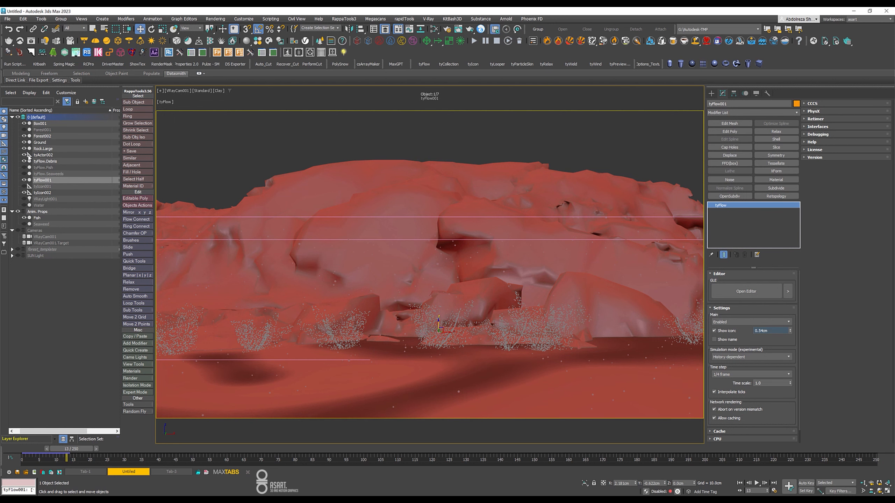
{"action": "left_click", "coordinate": [24, 205]}
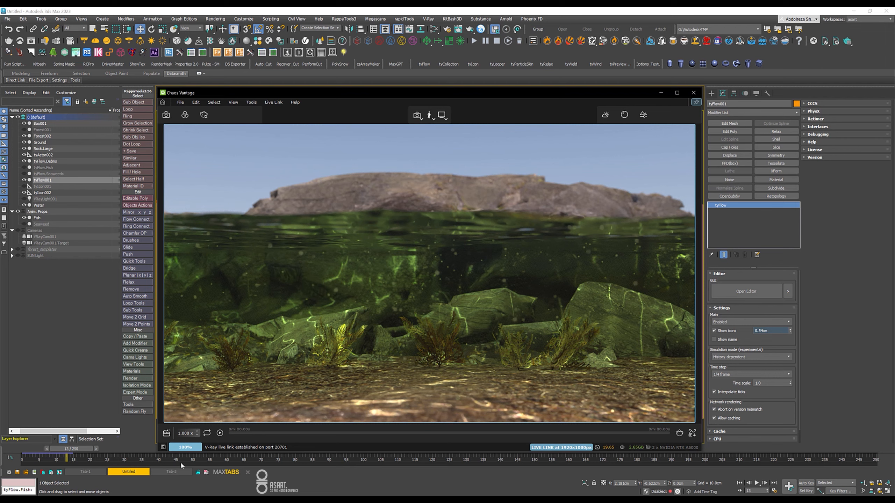
Step: Scrub the timeline to frame 163 to examine the swimming fish in the Chaos Vantage live render
{"action": "left_click", "coordinate": [83, 452]}
{"action": "left_click_drag", "start_coordinate": [83, 452], "coordinate": [579, 462]}
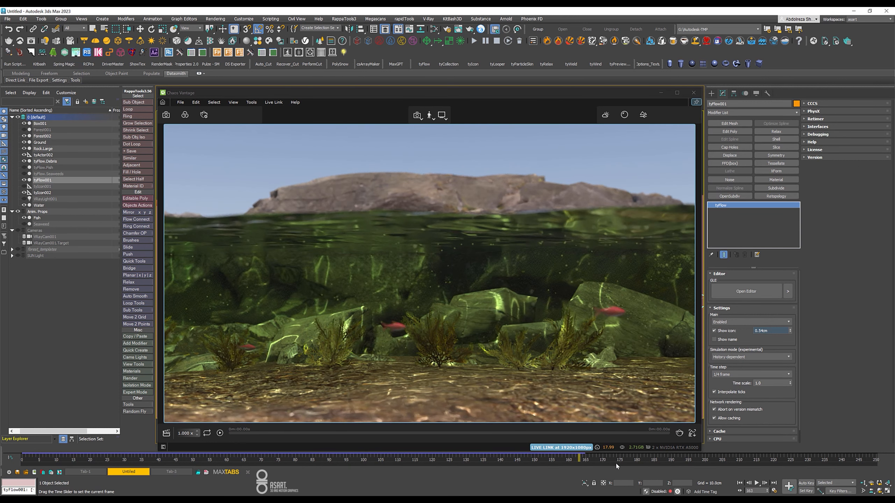
{"action": "key", "text": "w"}
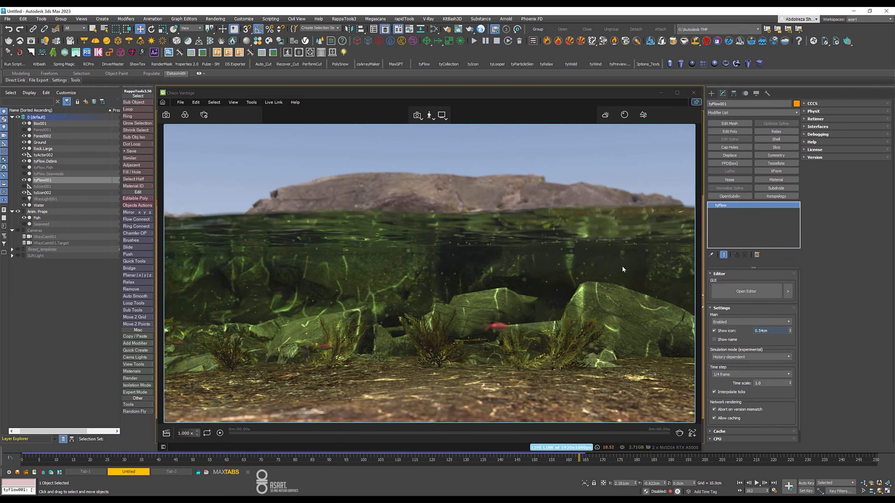
Step: Set the start frame of tyFlow001's Birth operator to -100 and close the editor
{"action": "left_click", "coordinate": [747, 291]}
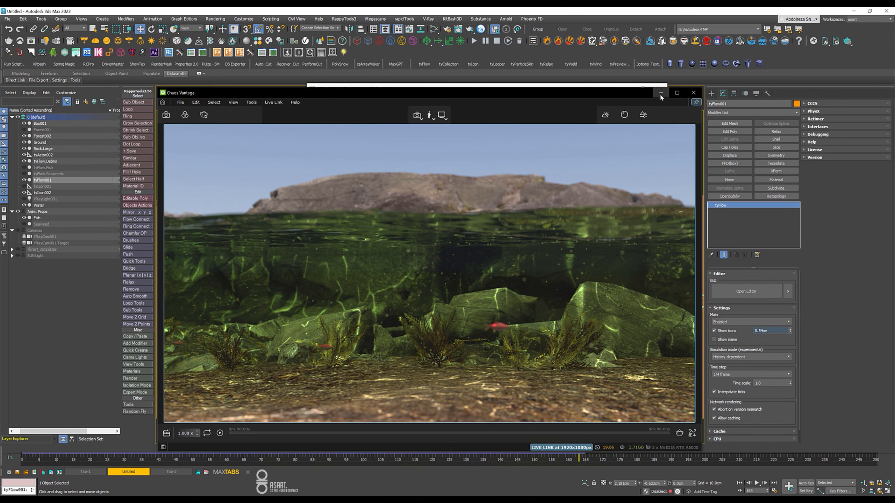
{"action": "left_click", "coordinate": [661, 92]}
{"action": "left_click", "coordinate": [336, 156]}
{"action": "left_click", "coordinate": [553, 112]}
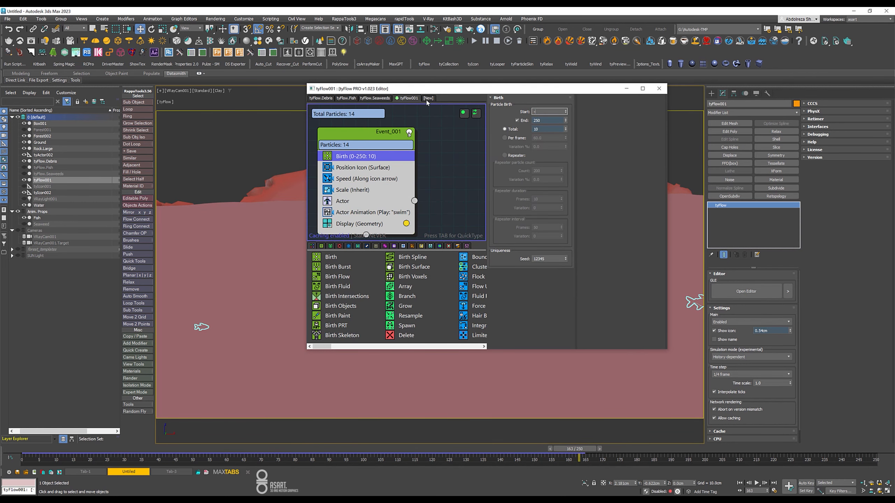
{"action": "key", "text": "Return"}
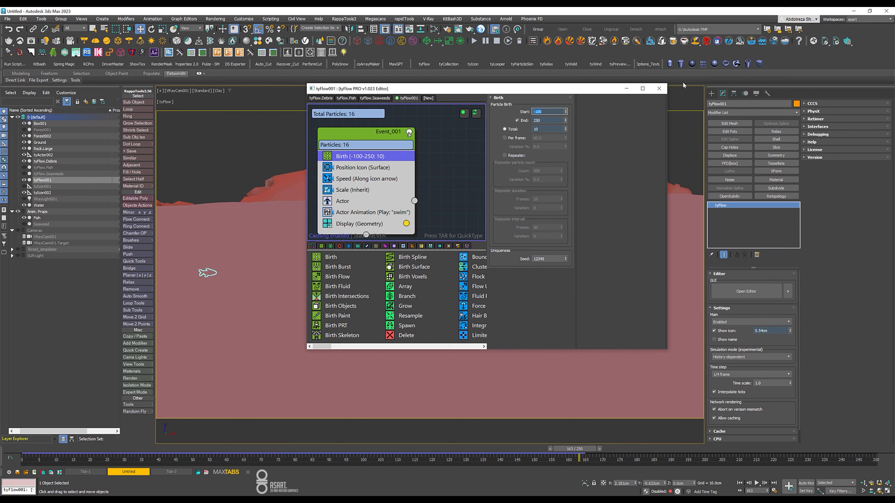
{"action": "left_click", "coordinate": [658, 88]}
Step: Return to frame 0, switch to Chaos Vantage and scrub to frame 131 to check the fish emission
{"action": "left_click_drag", "start_coordinate": [43, 451], "coordinate": [10, 452]}
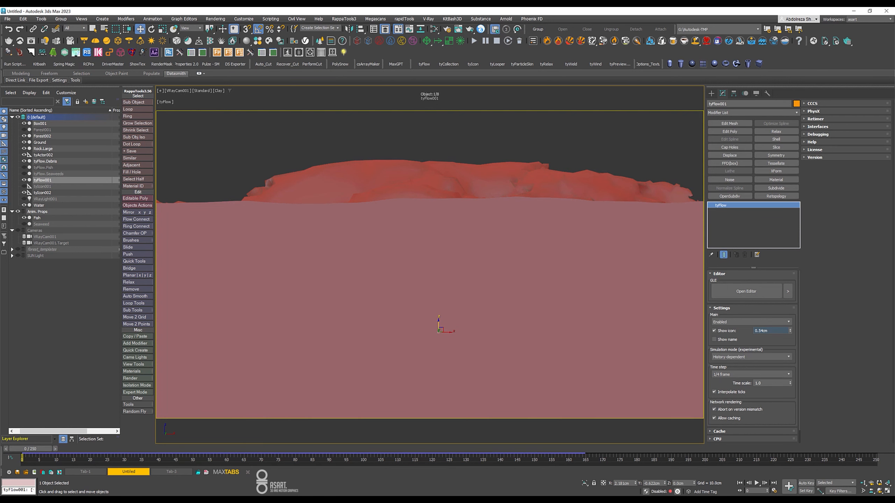
{"action": "key", "text": "alt+Tab"}
{"action": "left_click_drag", "start_coordinate": [35, 450], "coordinate": [468, 454]}
Step: Unhide Forest001 and scrub the timeline toward frame 200 to examine the fish in the live render
{"action": "left_click", "coordinate": [25, 130]}
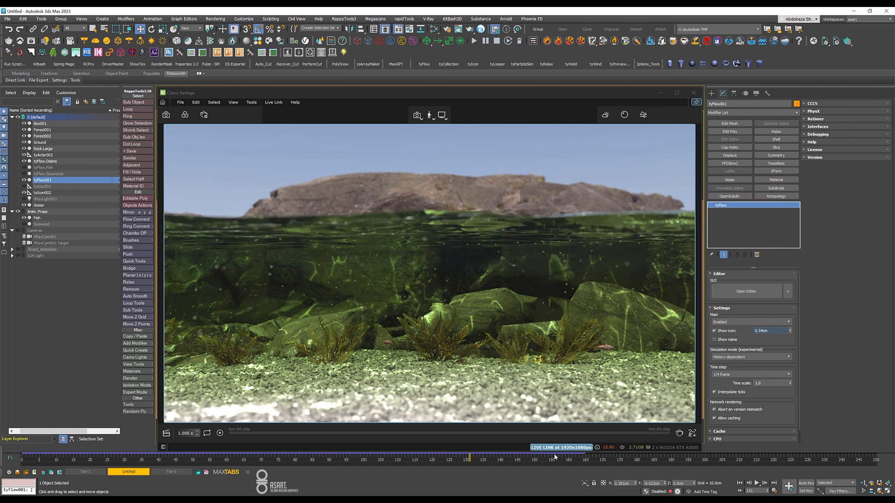
{"action": "left_click", "coordinate": [492, 448]}
{"action": "left_click_drag", "start_coordinate": [492, 449], "coordinate": [380, 448]}
{"action": "left_click_drag", "start_coordinate": [454, 449], "coordinate": [711, 453]}
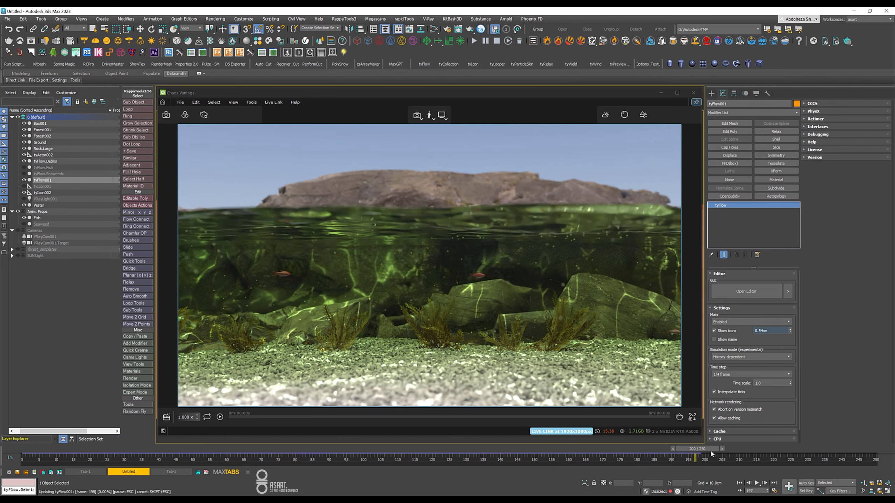